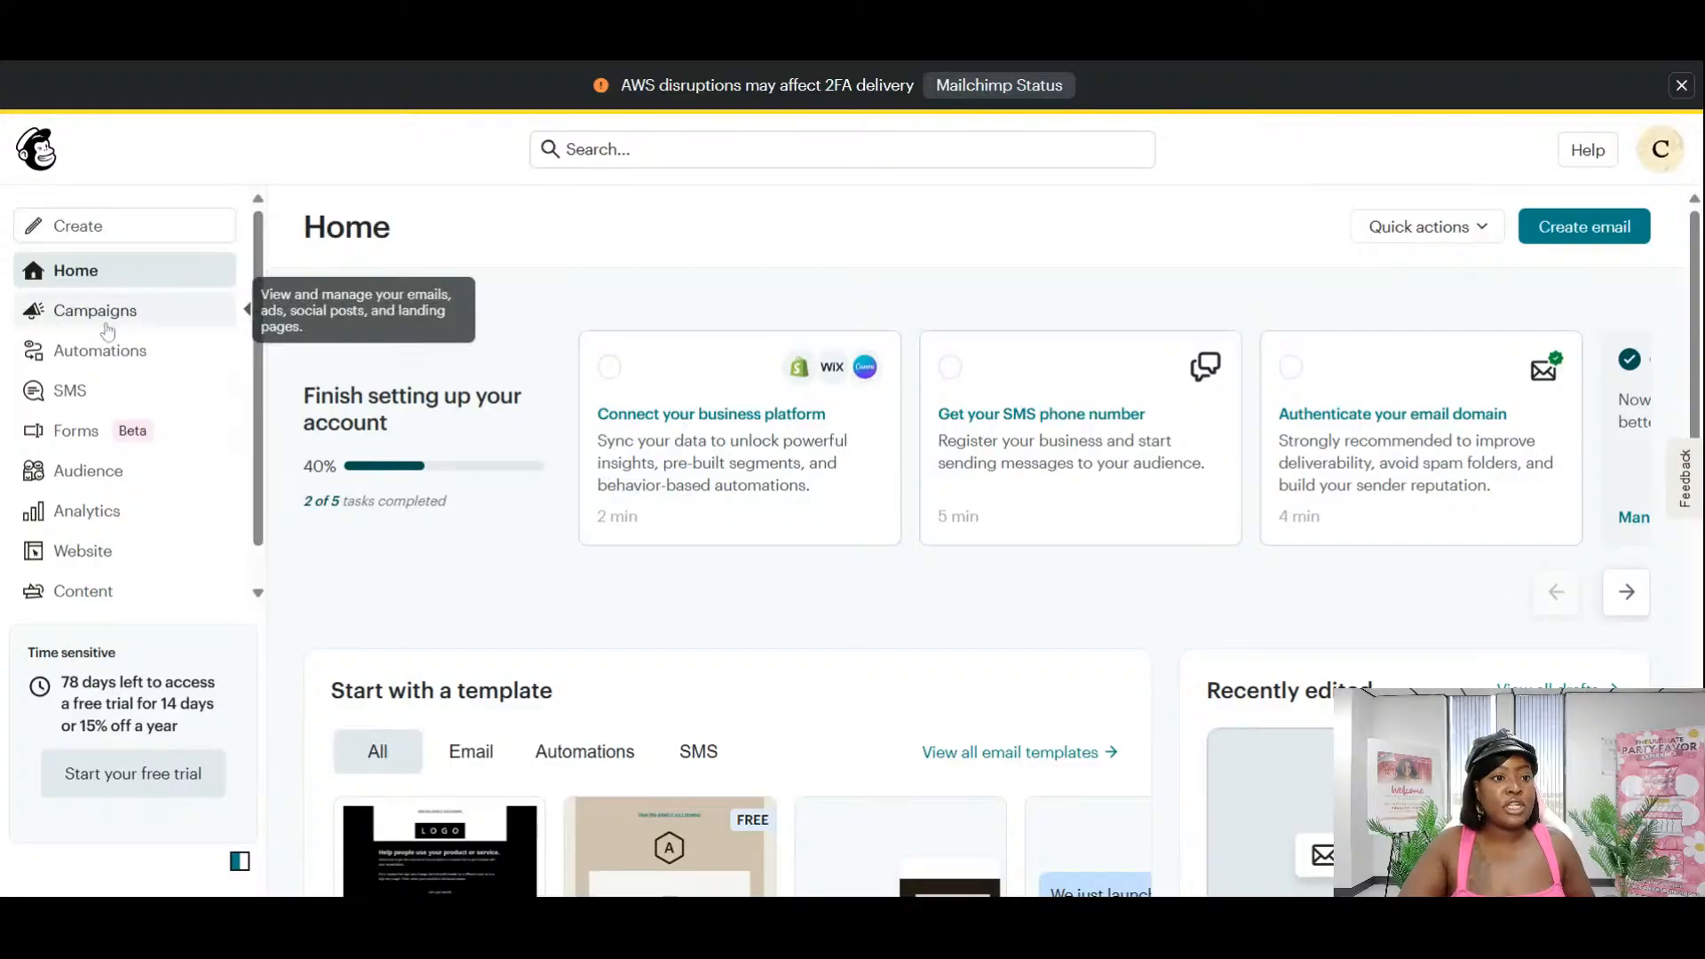
# Start a new automation flow from scratch and name it "Welcome Sequence".
pyautogui.click(78, 355)
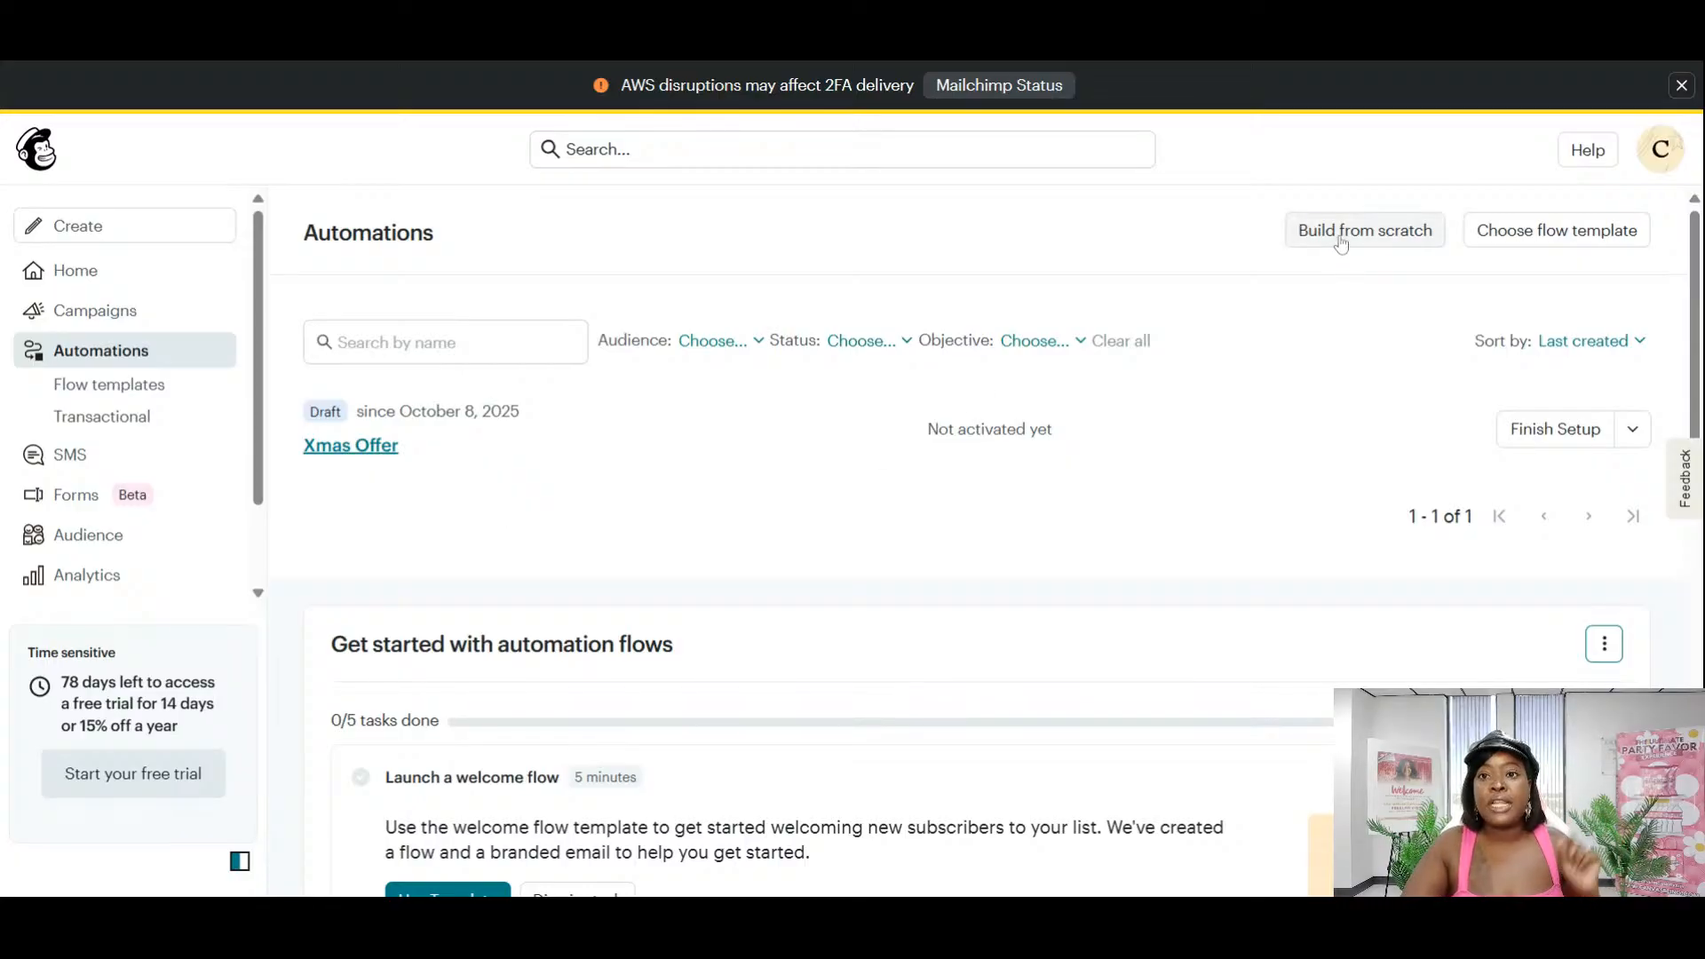
pyautogui.click(1382, 240)
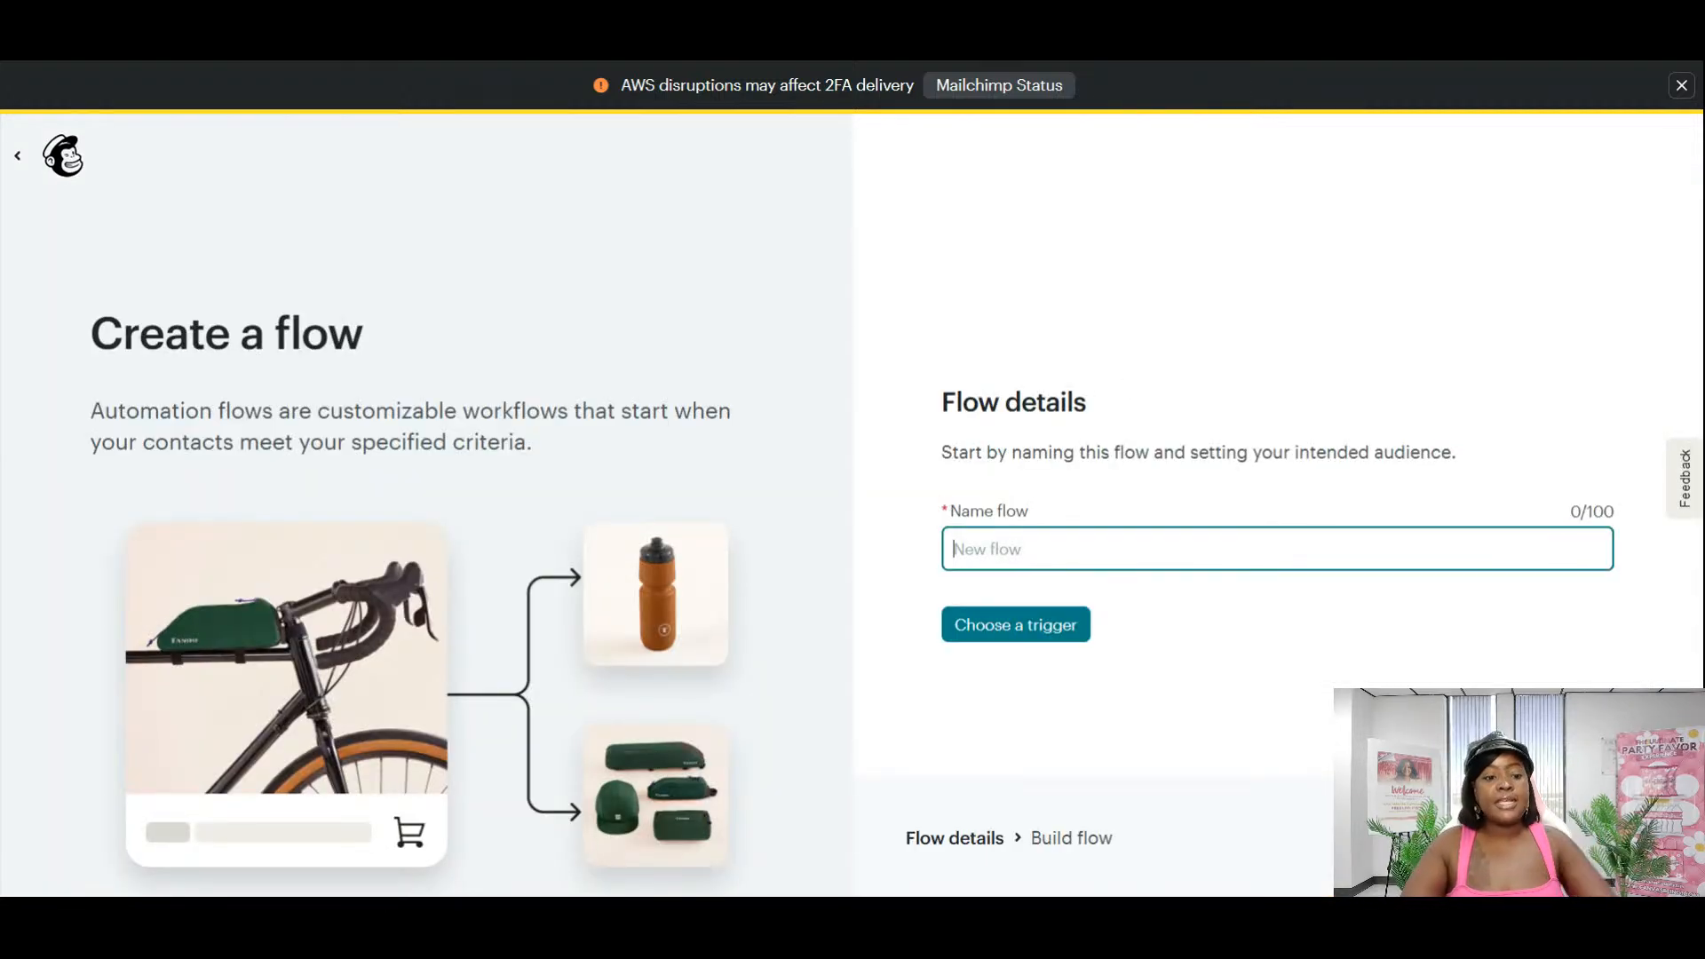
pyautogui.write('Welco')
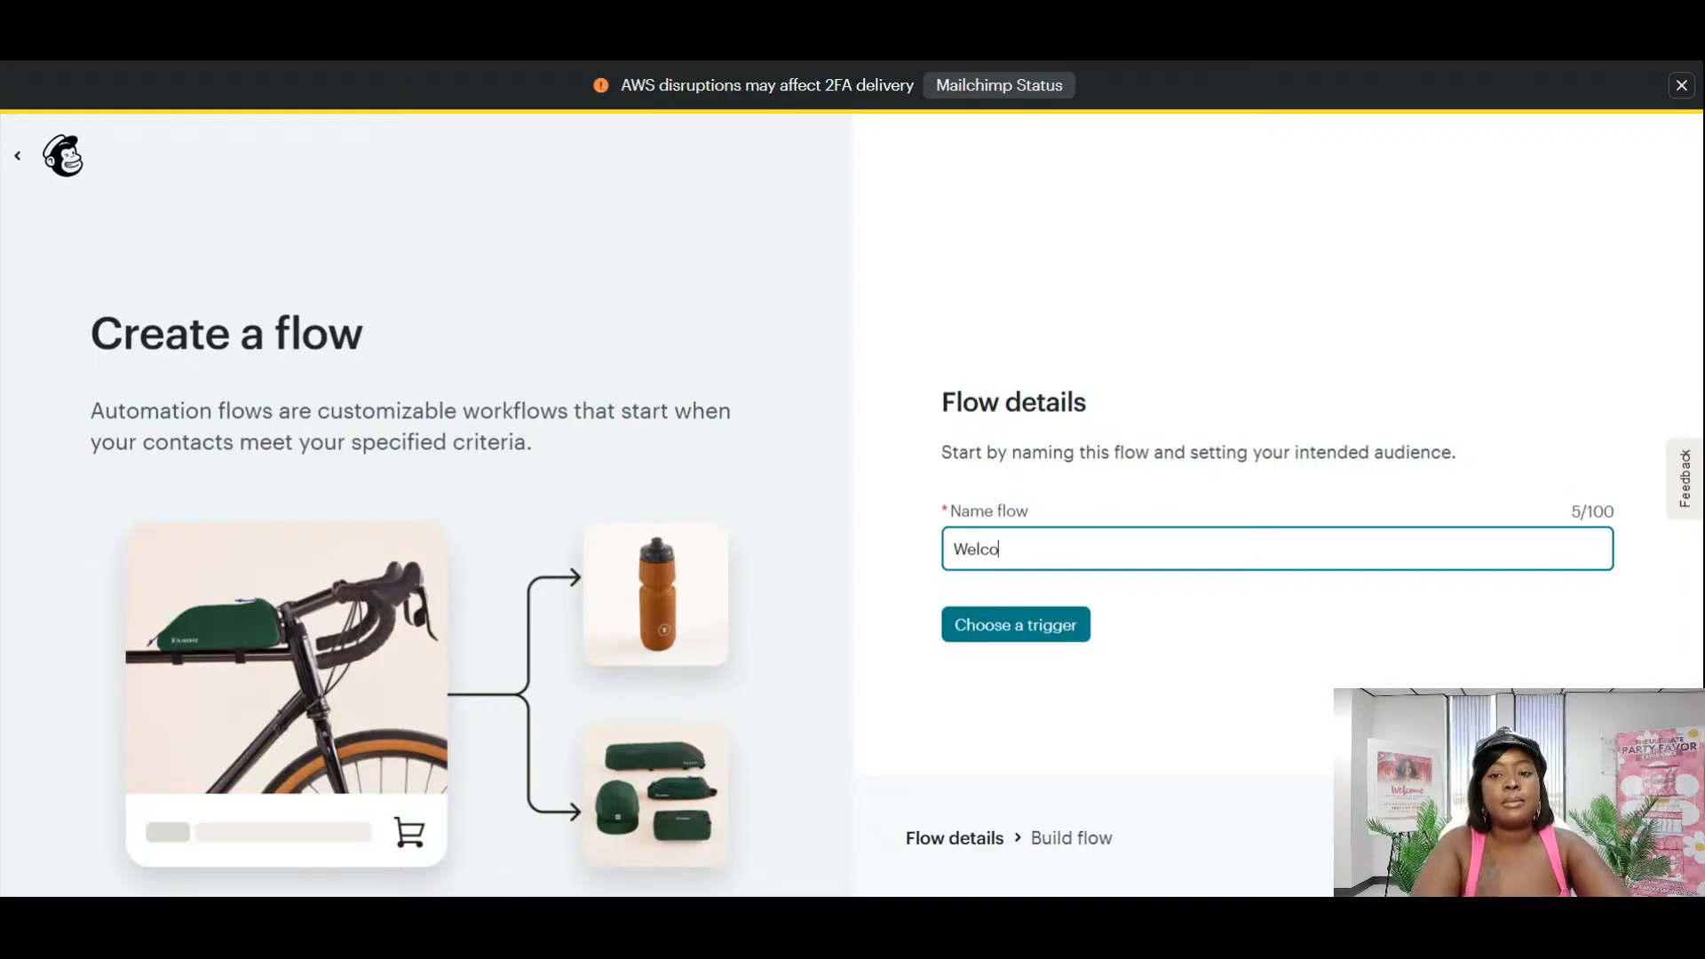
pyautogui.write('me Se')
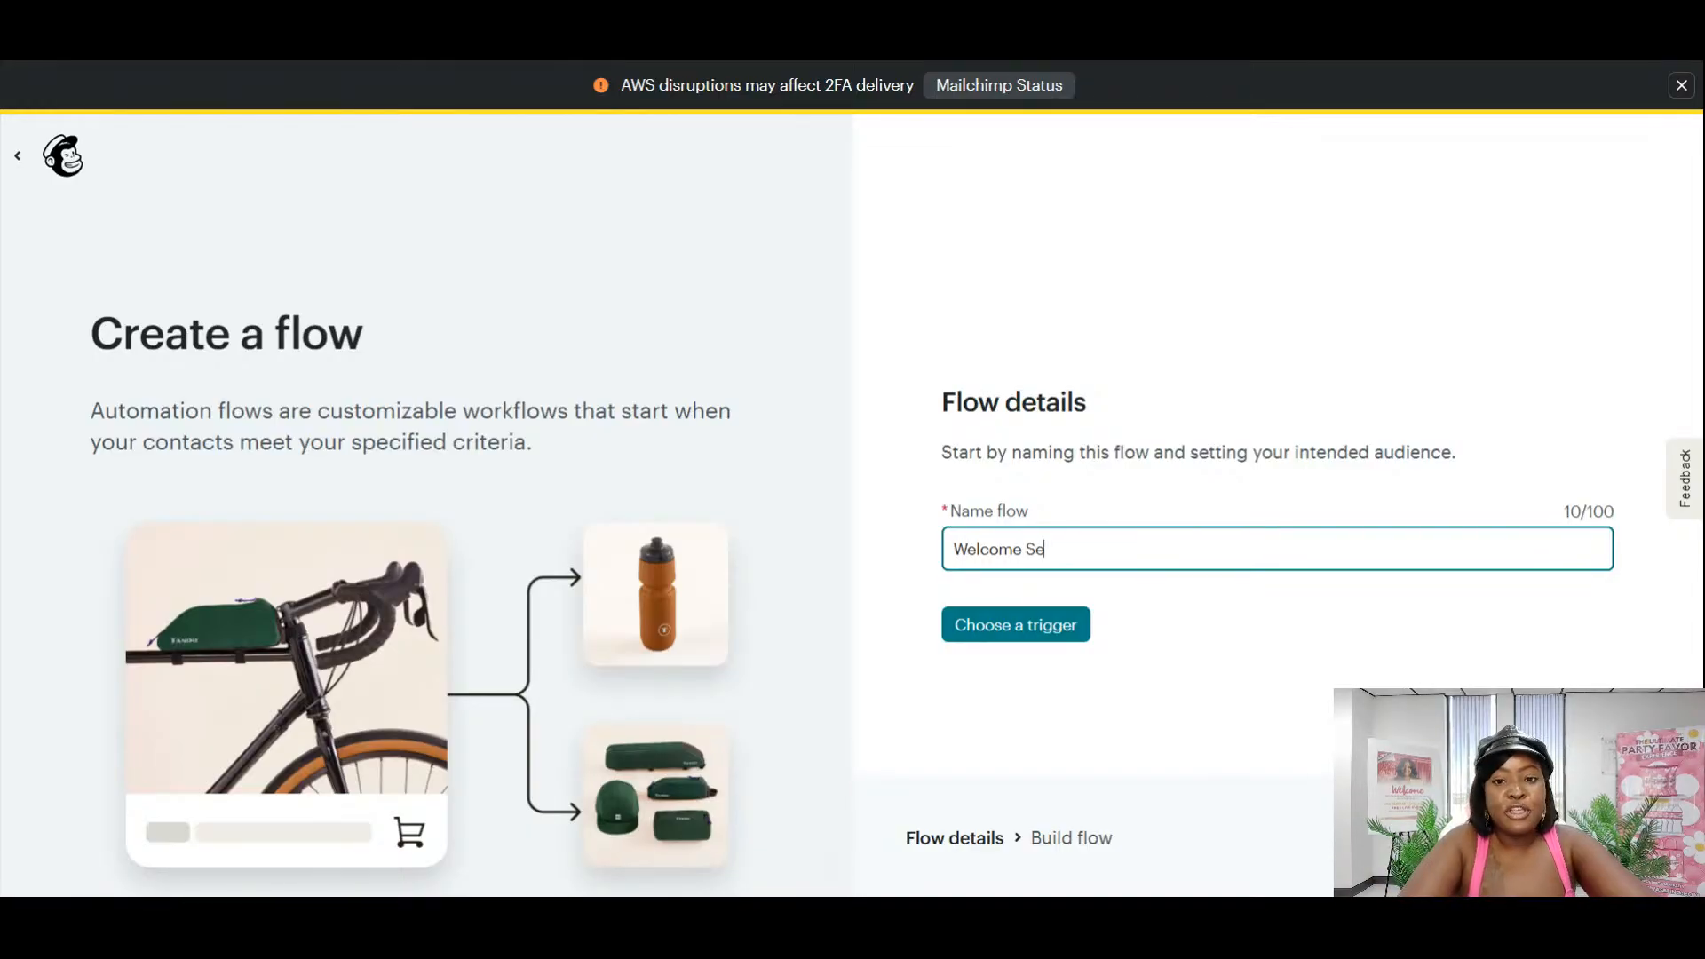
pyautogui.write('quence')
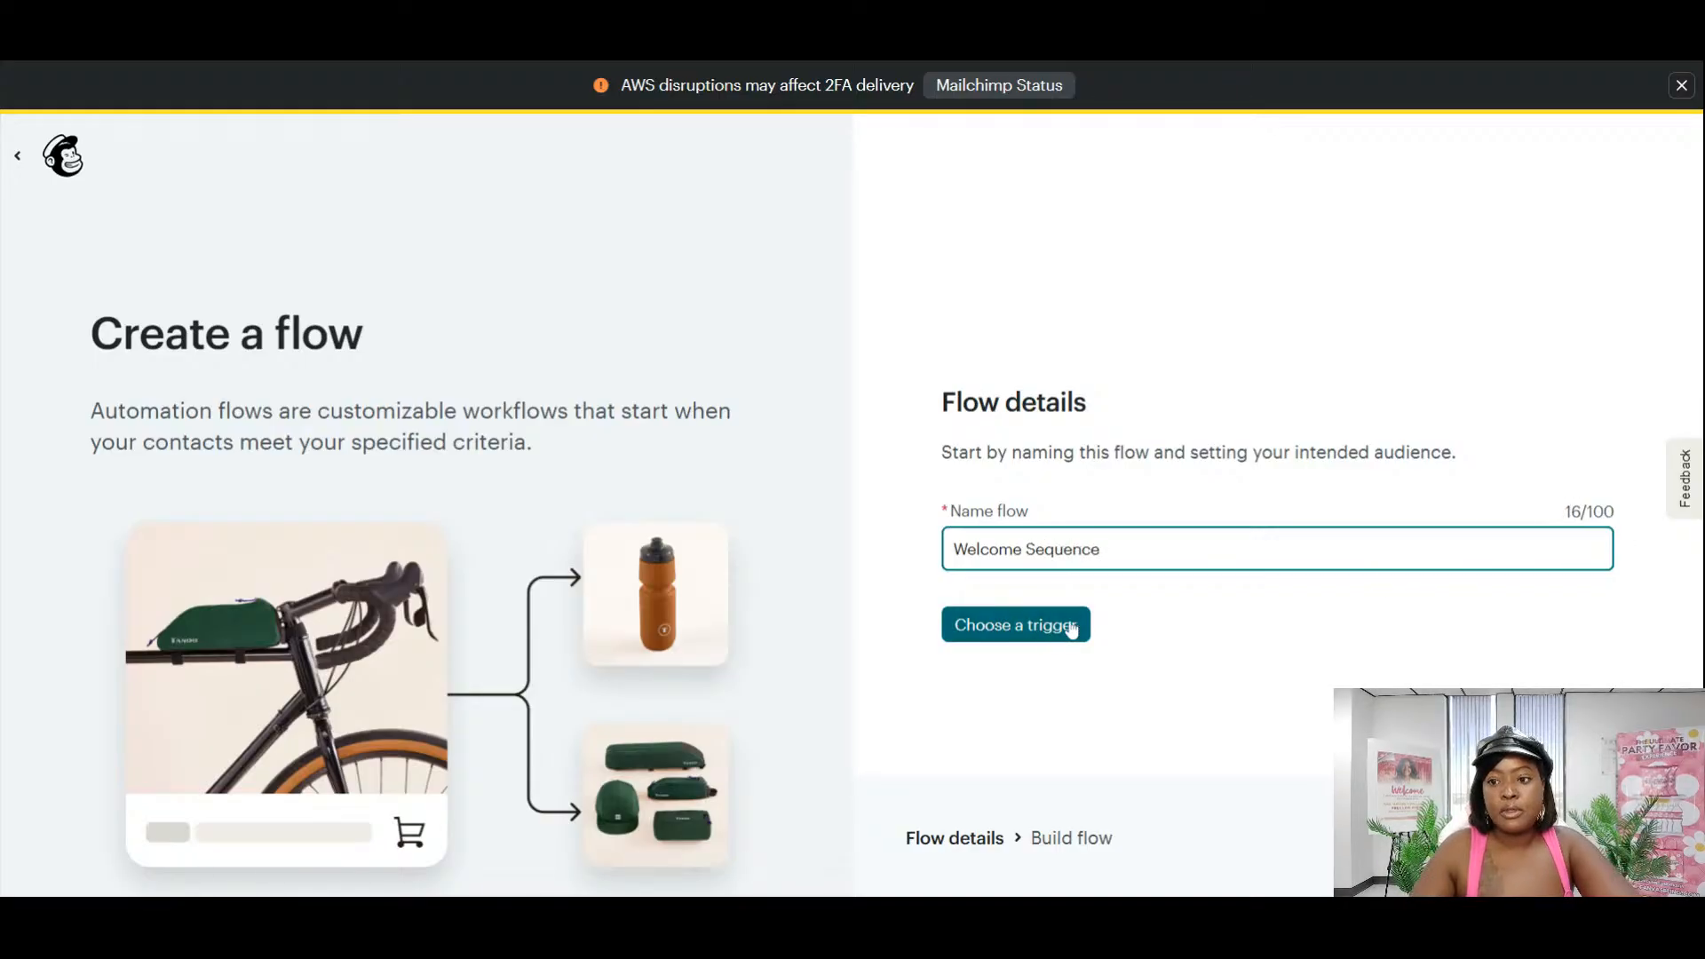
# Set the flow's trigger to Tag added, using the existing tag "Elf on a shelf", and save the trigger.
pyautogui.click(1011, 627)
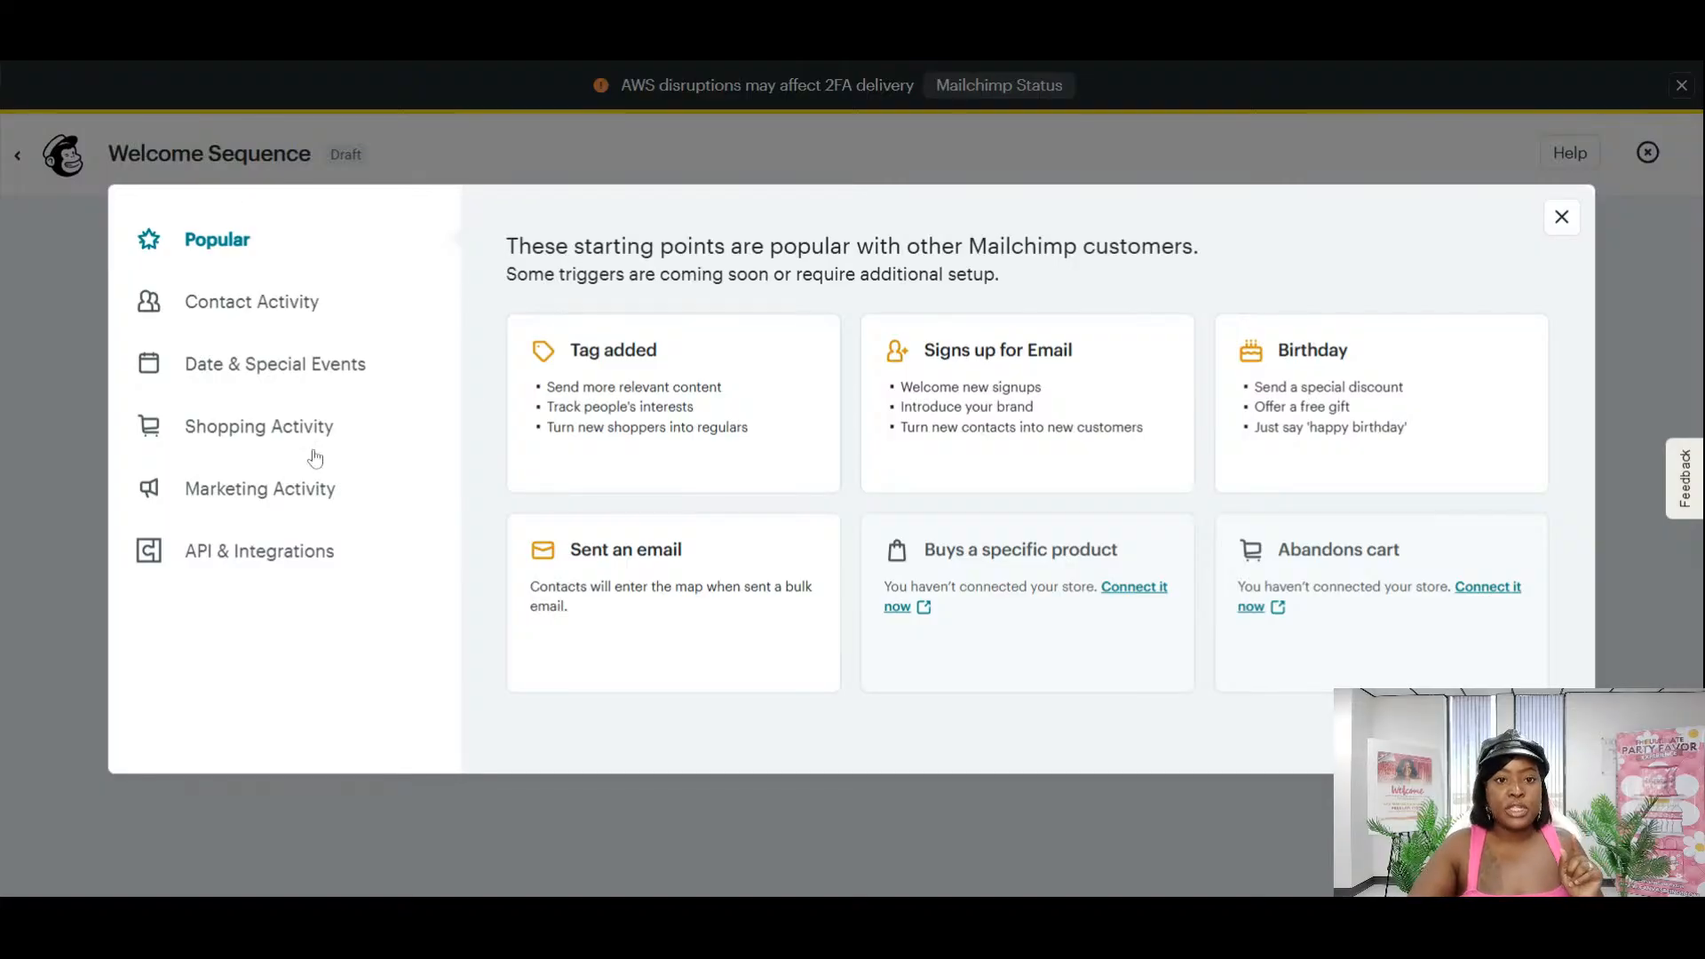
pyautogui.click(647, 430)
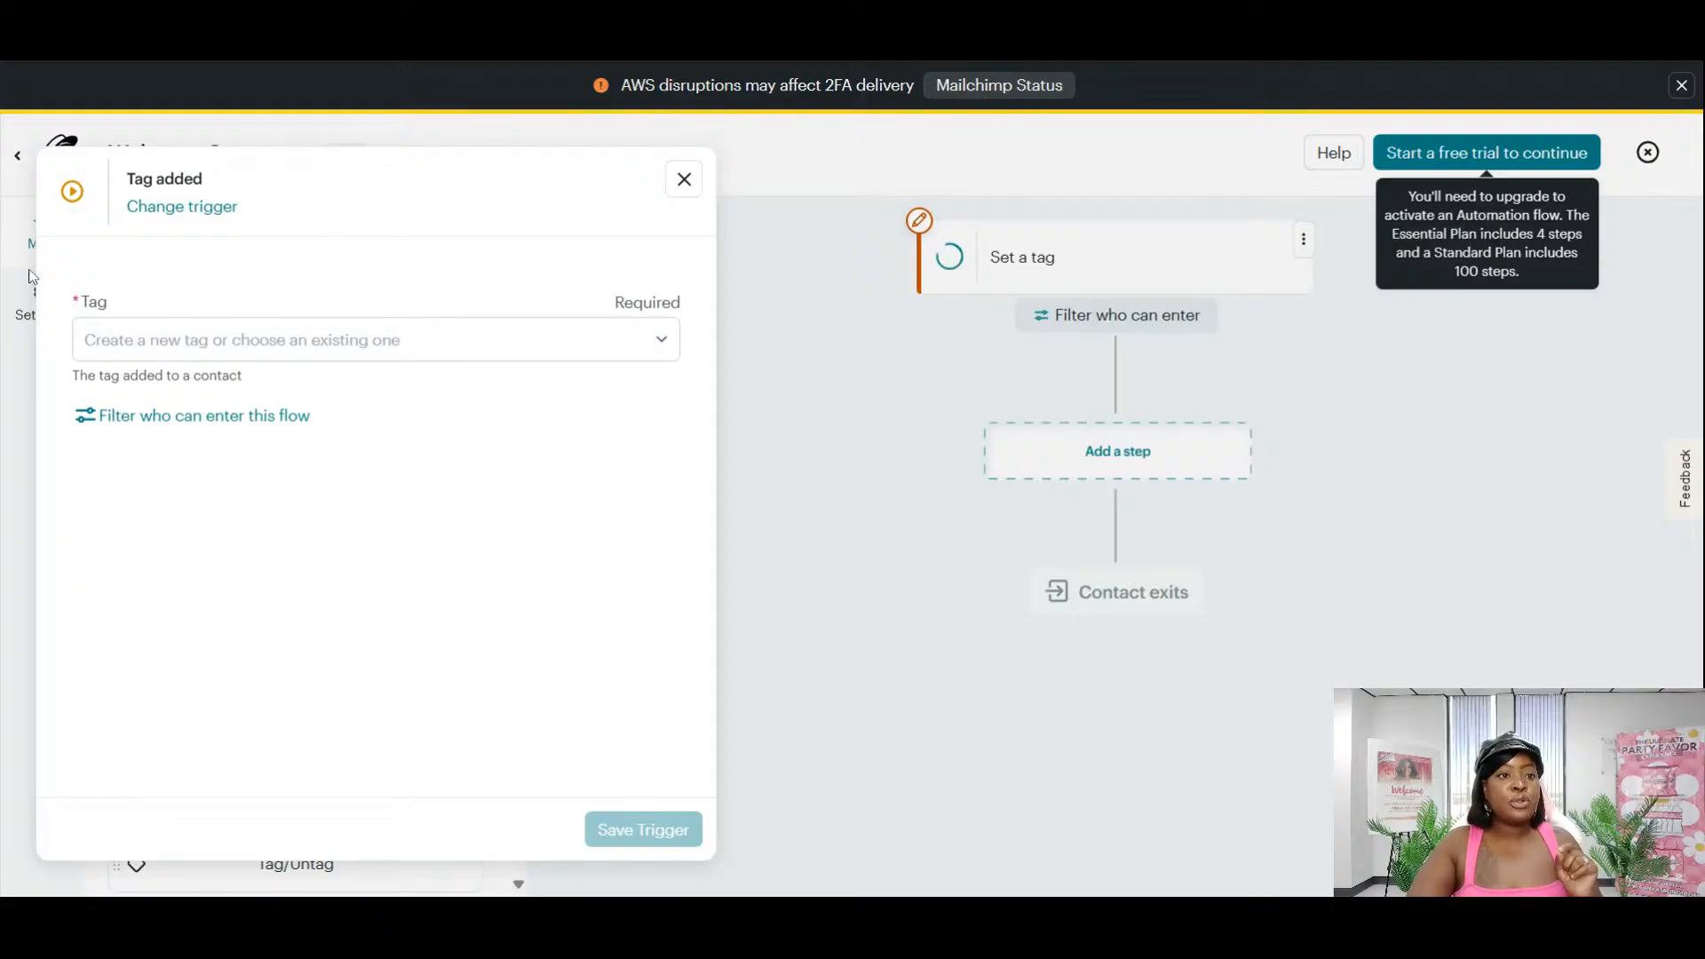
pyautogui.click(654, 355)
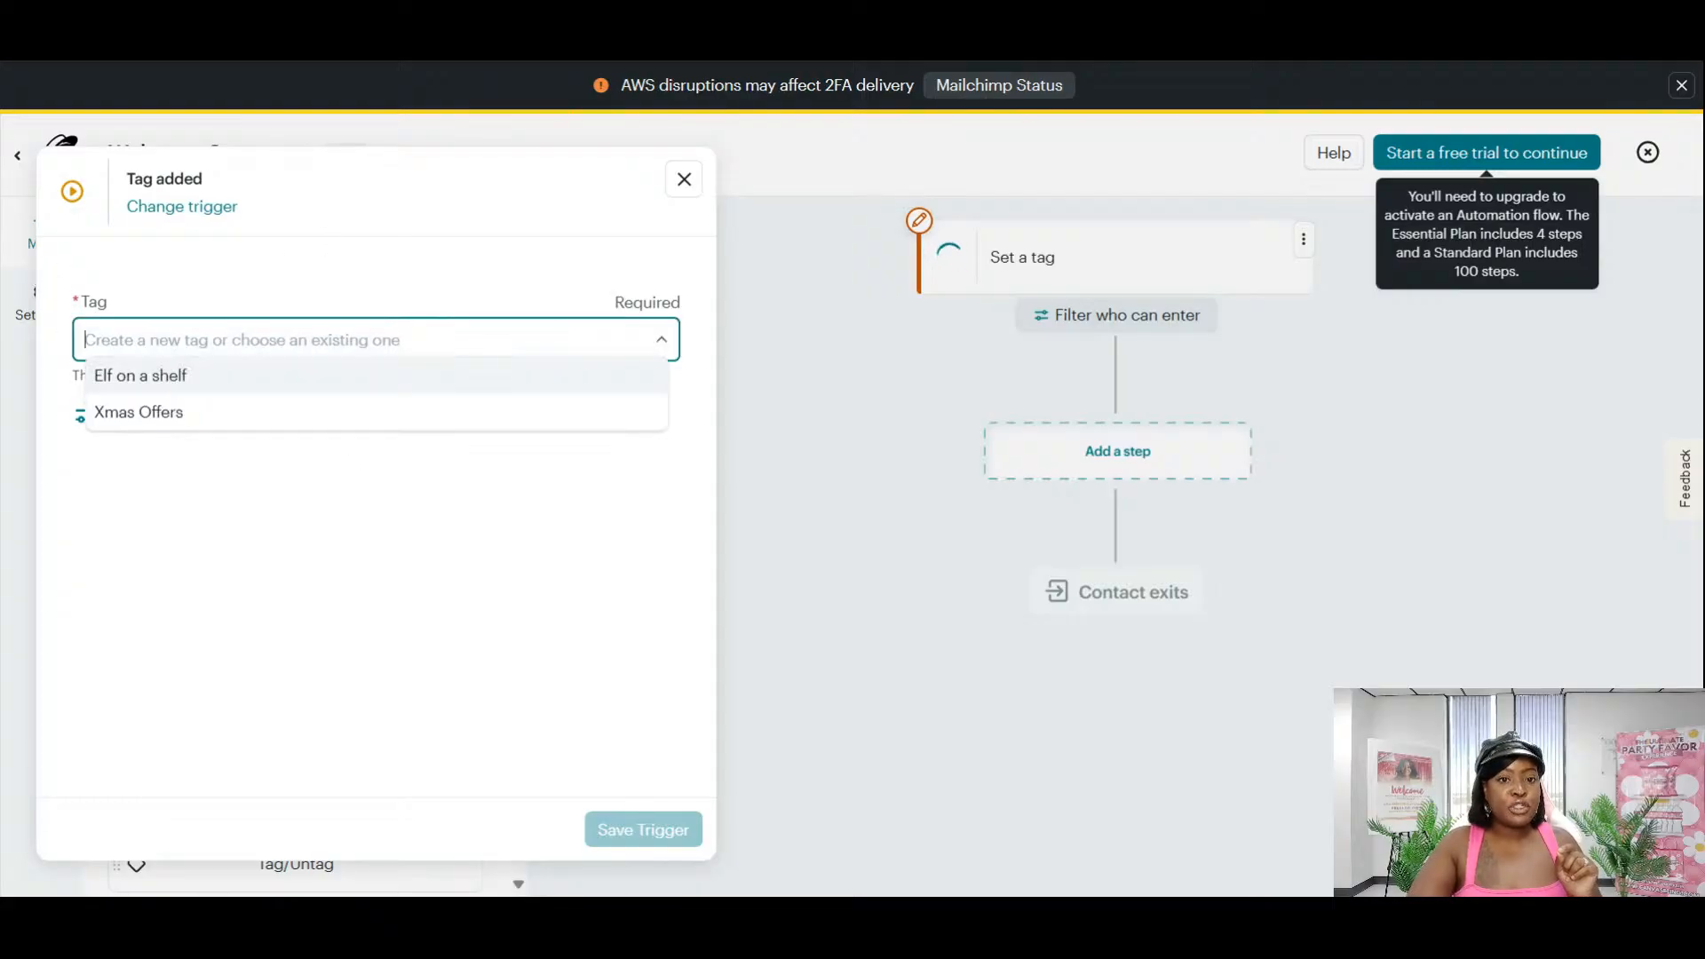
pyautogui.click(174, 385)
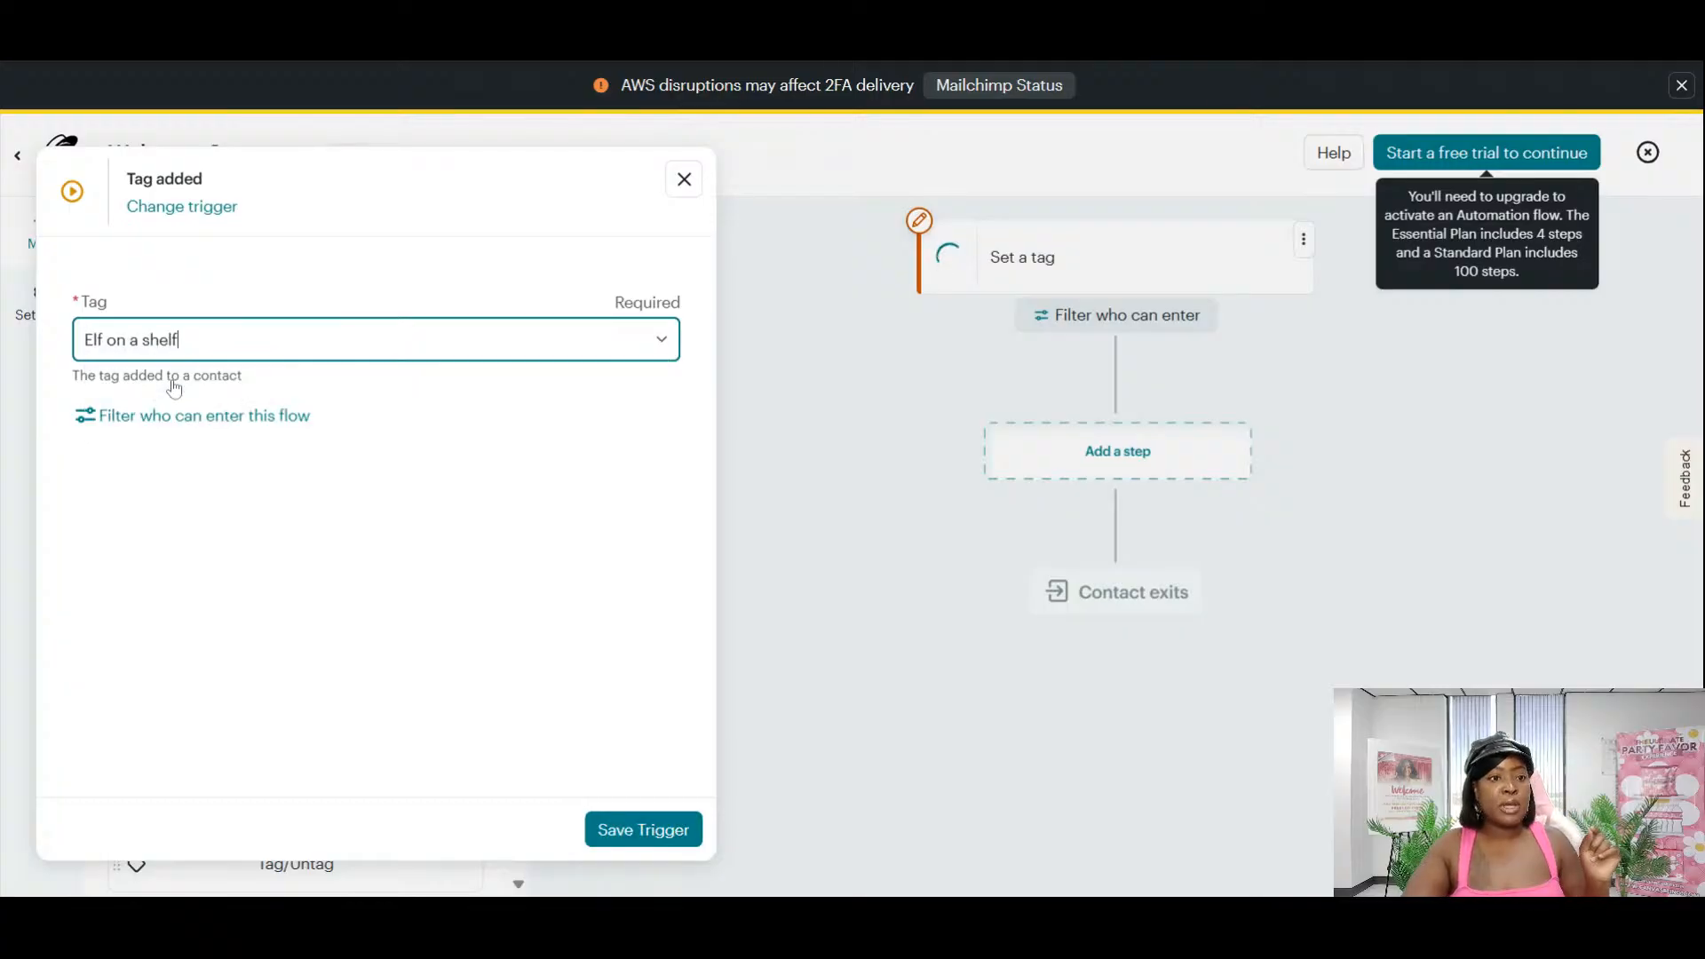
pyautogui.click(653, 830)
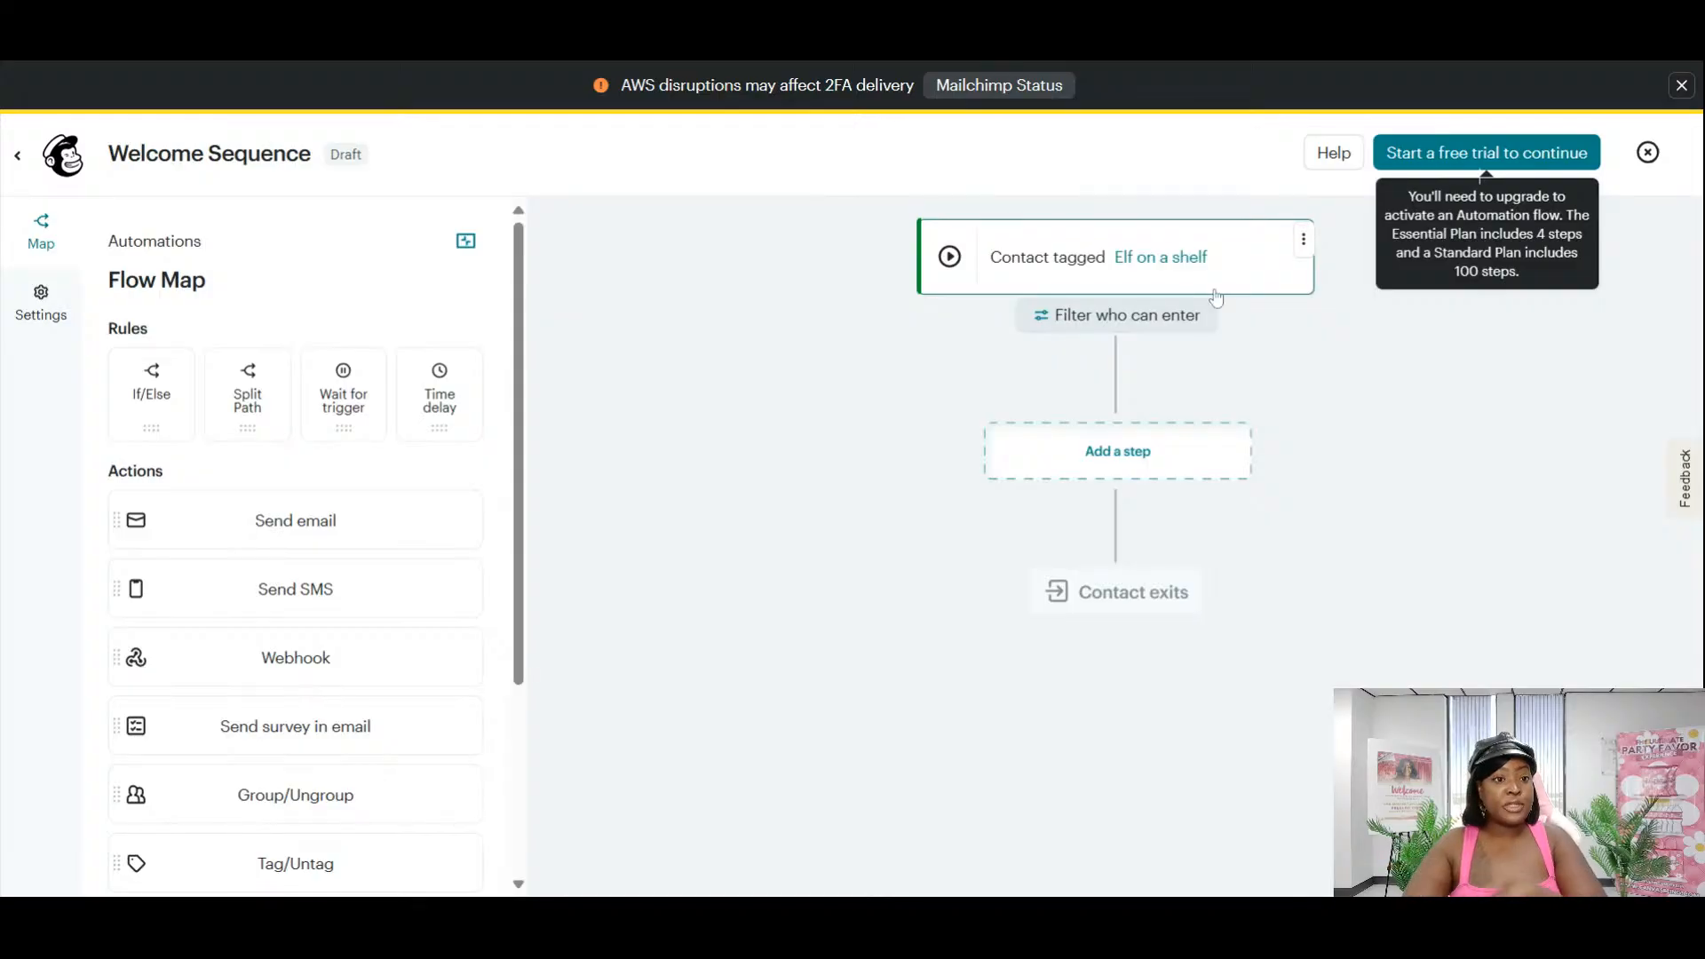
# Add a Send email action as the first step after the tag trigger in the flow map.
pyautogui.scroll(-1, 203, 431)
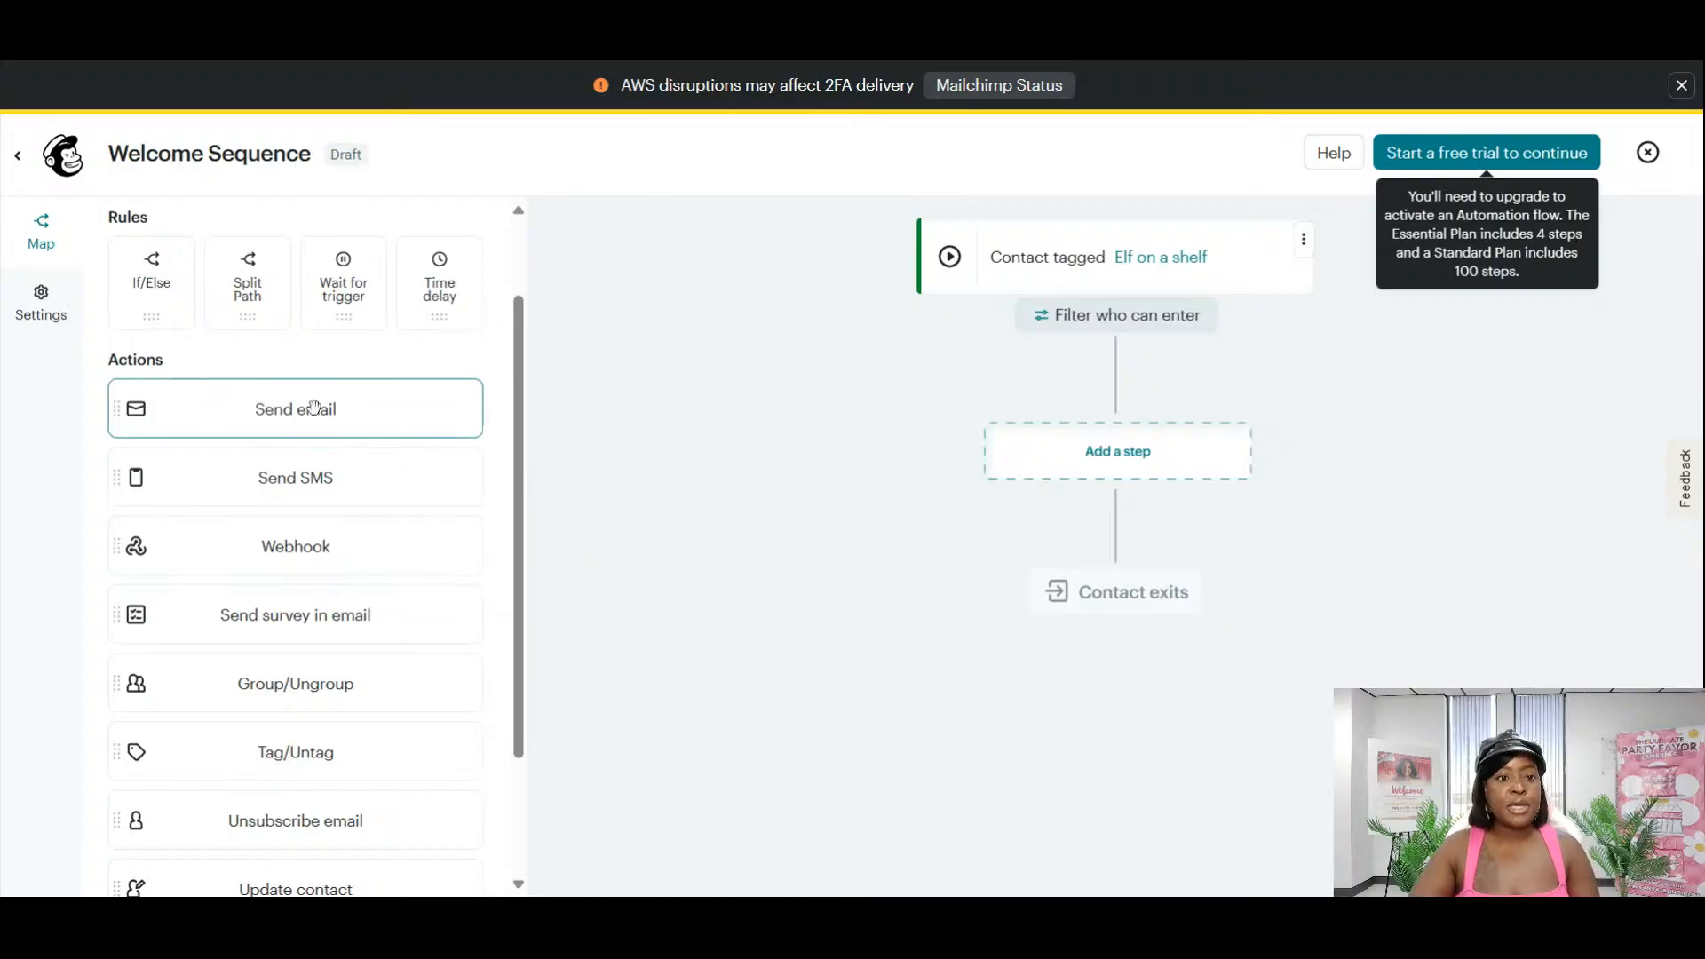
pyautogui.scroll(-1, 369, 488)
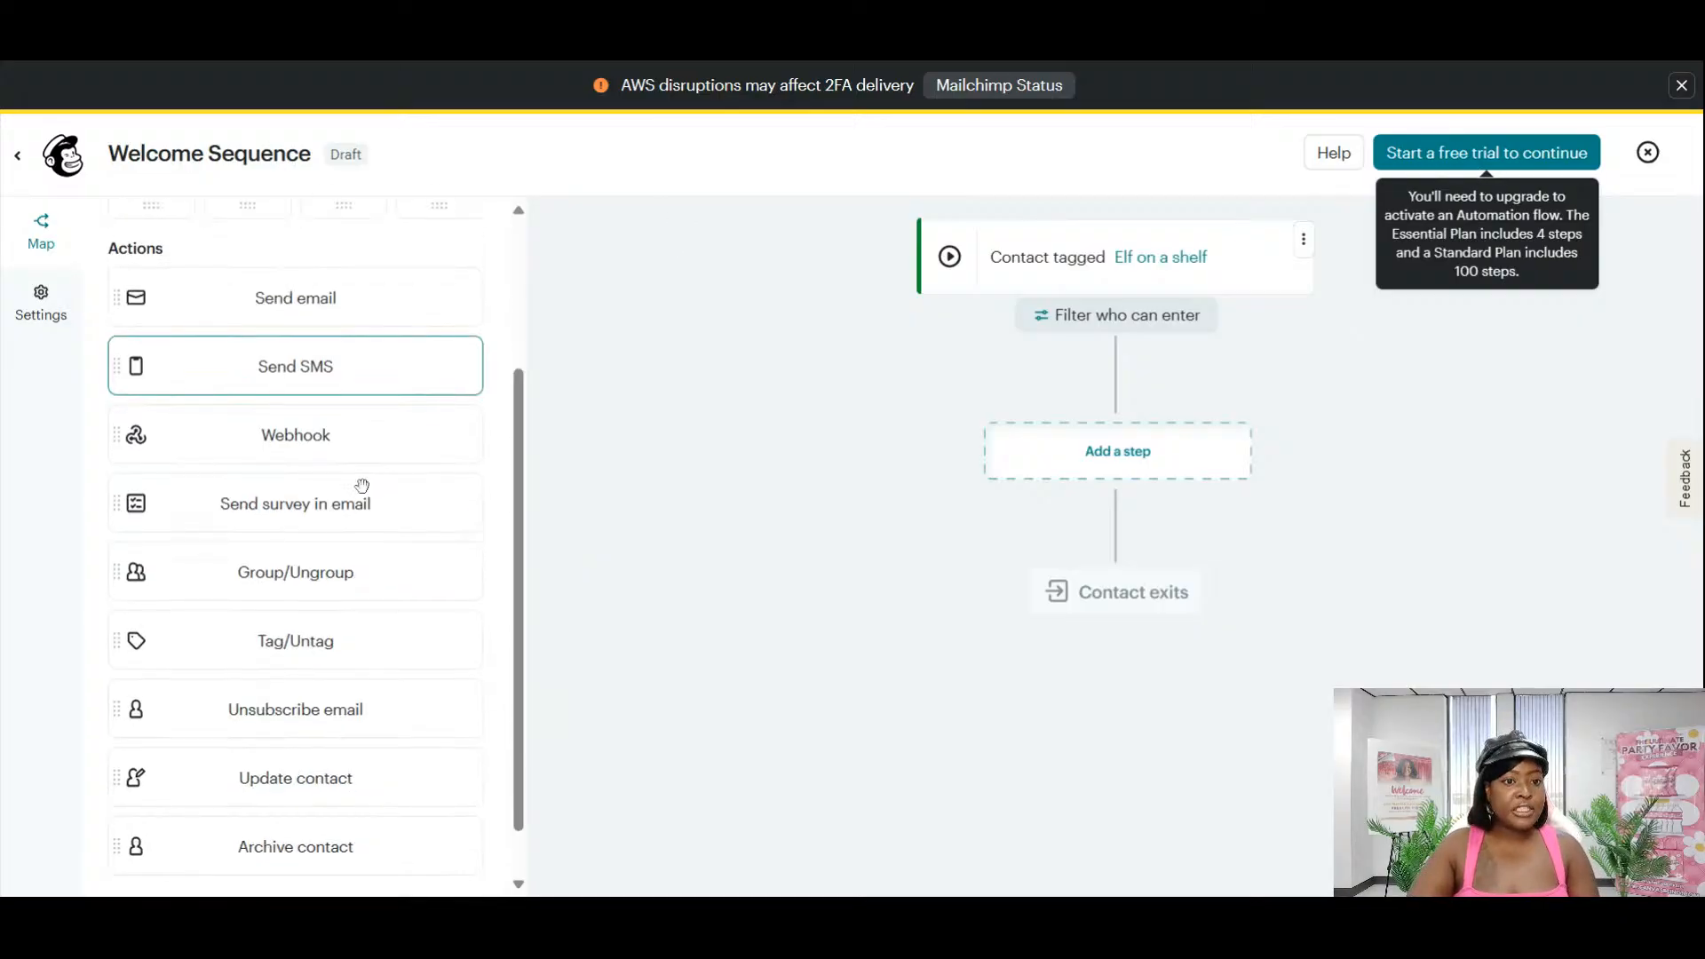
pyautogui.scroll(-1, 407, 498)
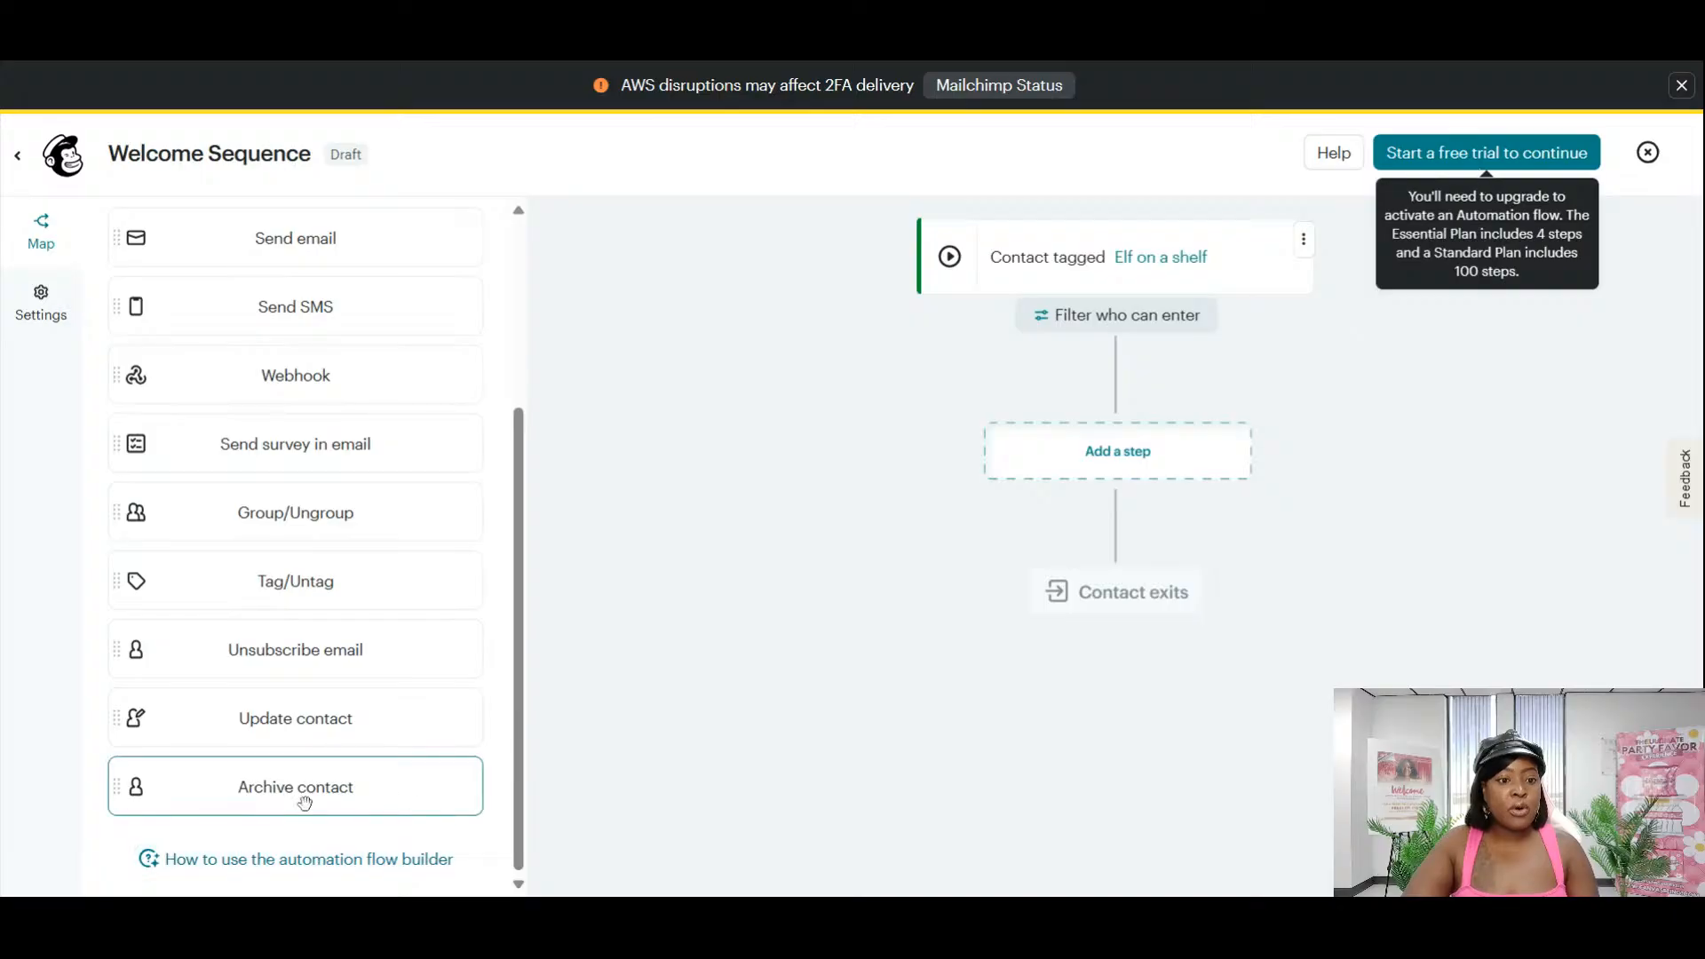
pyautogui.moveTo(574, 337); pyautogui.dragTo(573, 670)
pyautogui.scroll(-2, 574, 671)
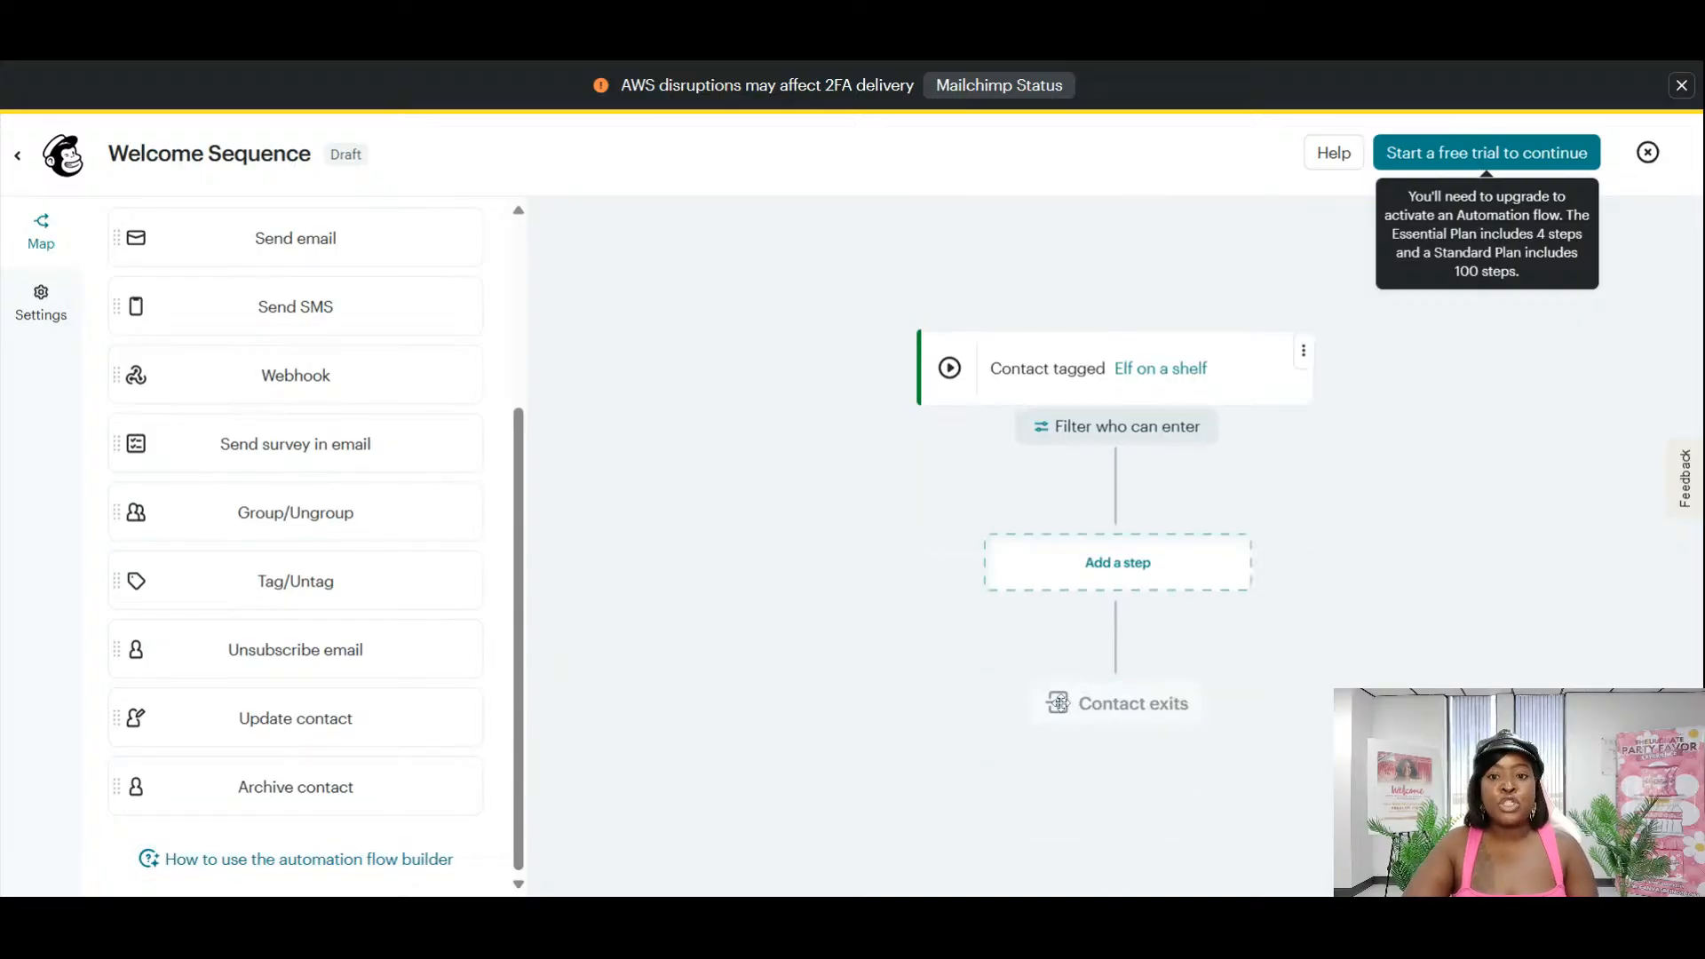
pyautogui.scroll(3, 347, 298)
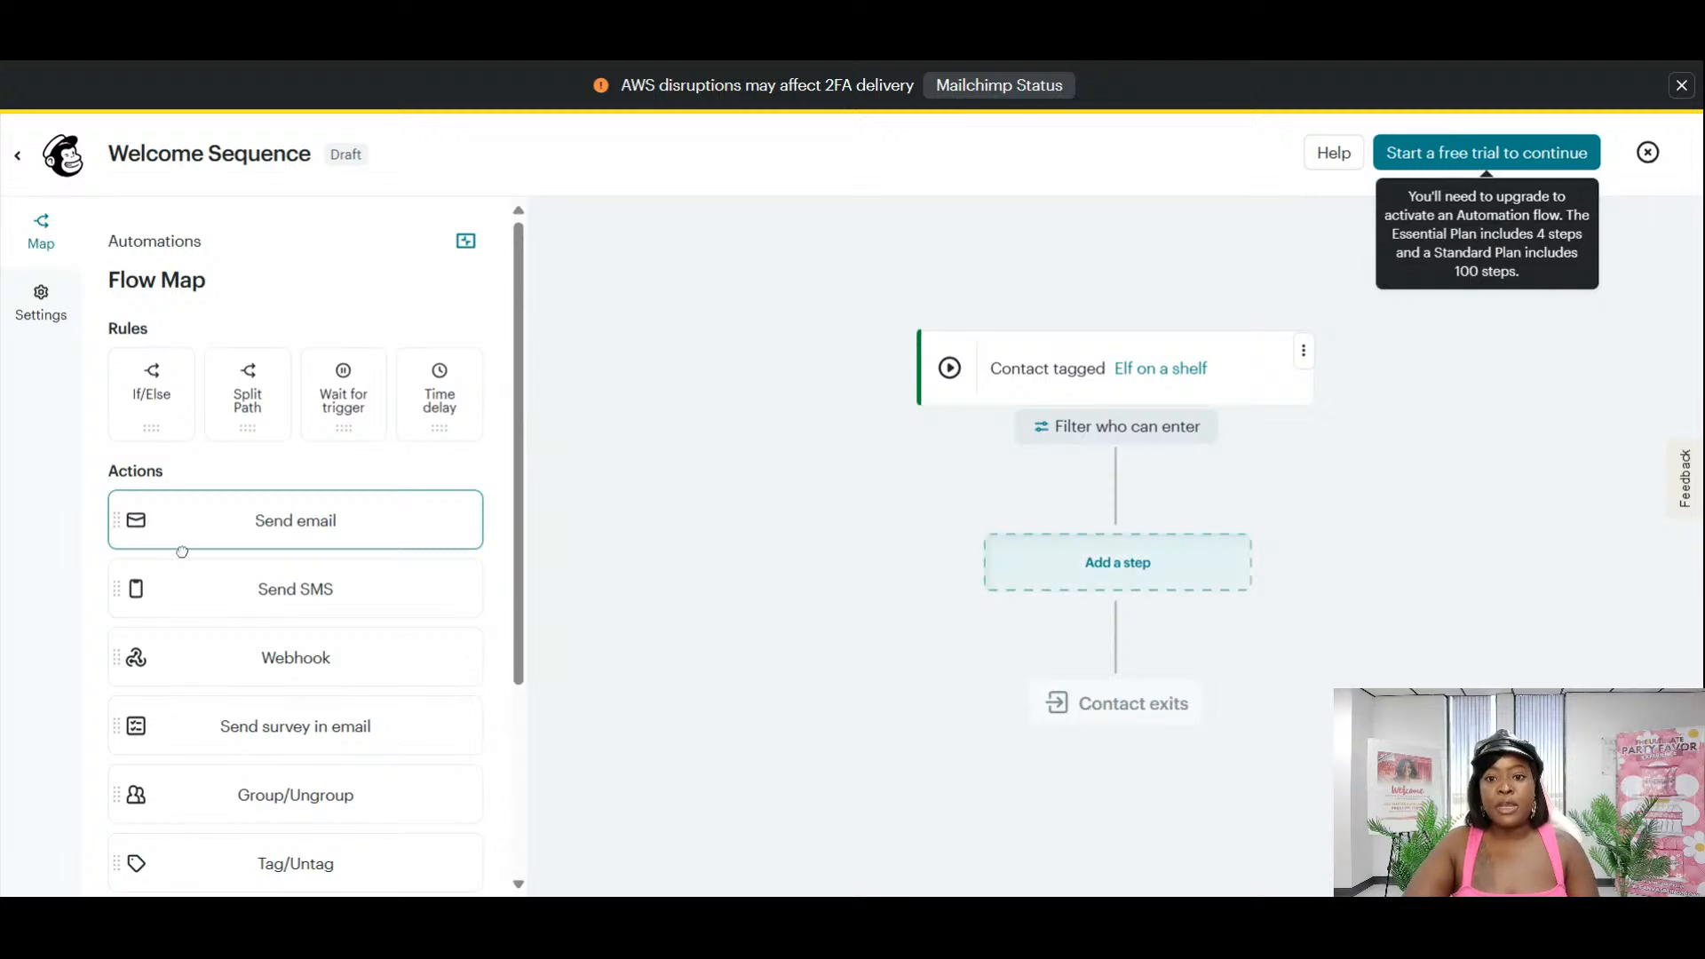
pyautogui.moveTo(296, 526); pyautogui.dragTo(1114, 552)
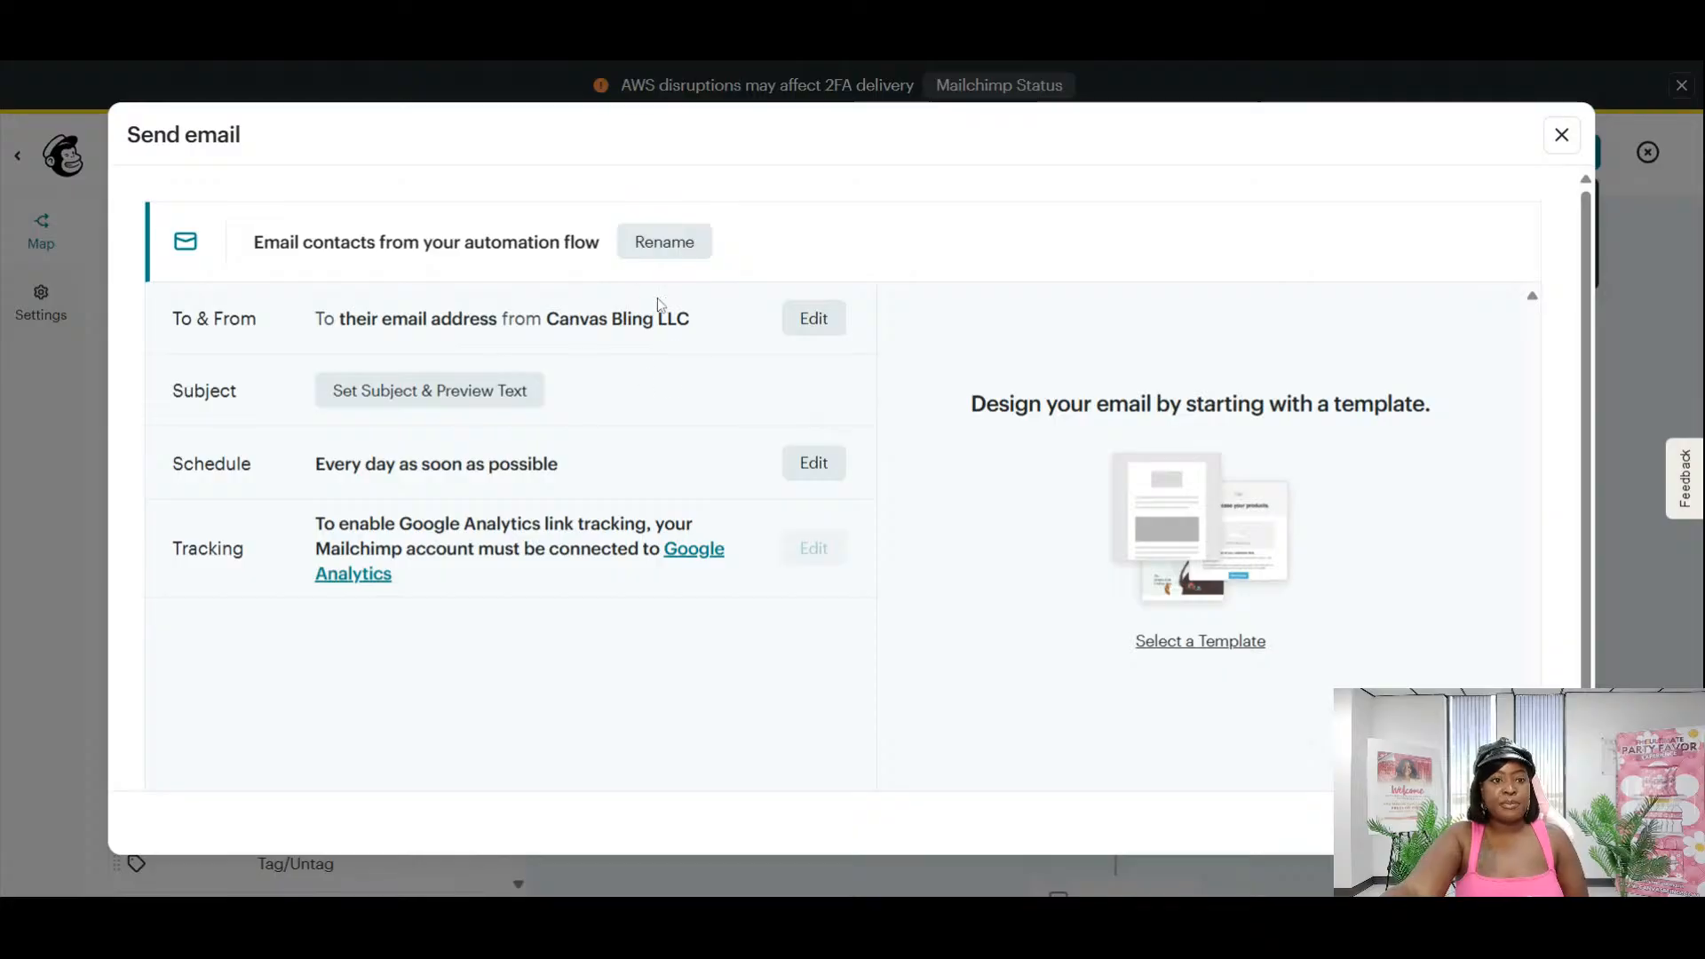
# Enter "Welcome To The Party" as the subject line of the flow's email.
pyautogui.click(515, 406)
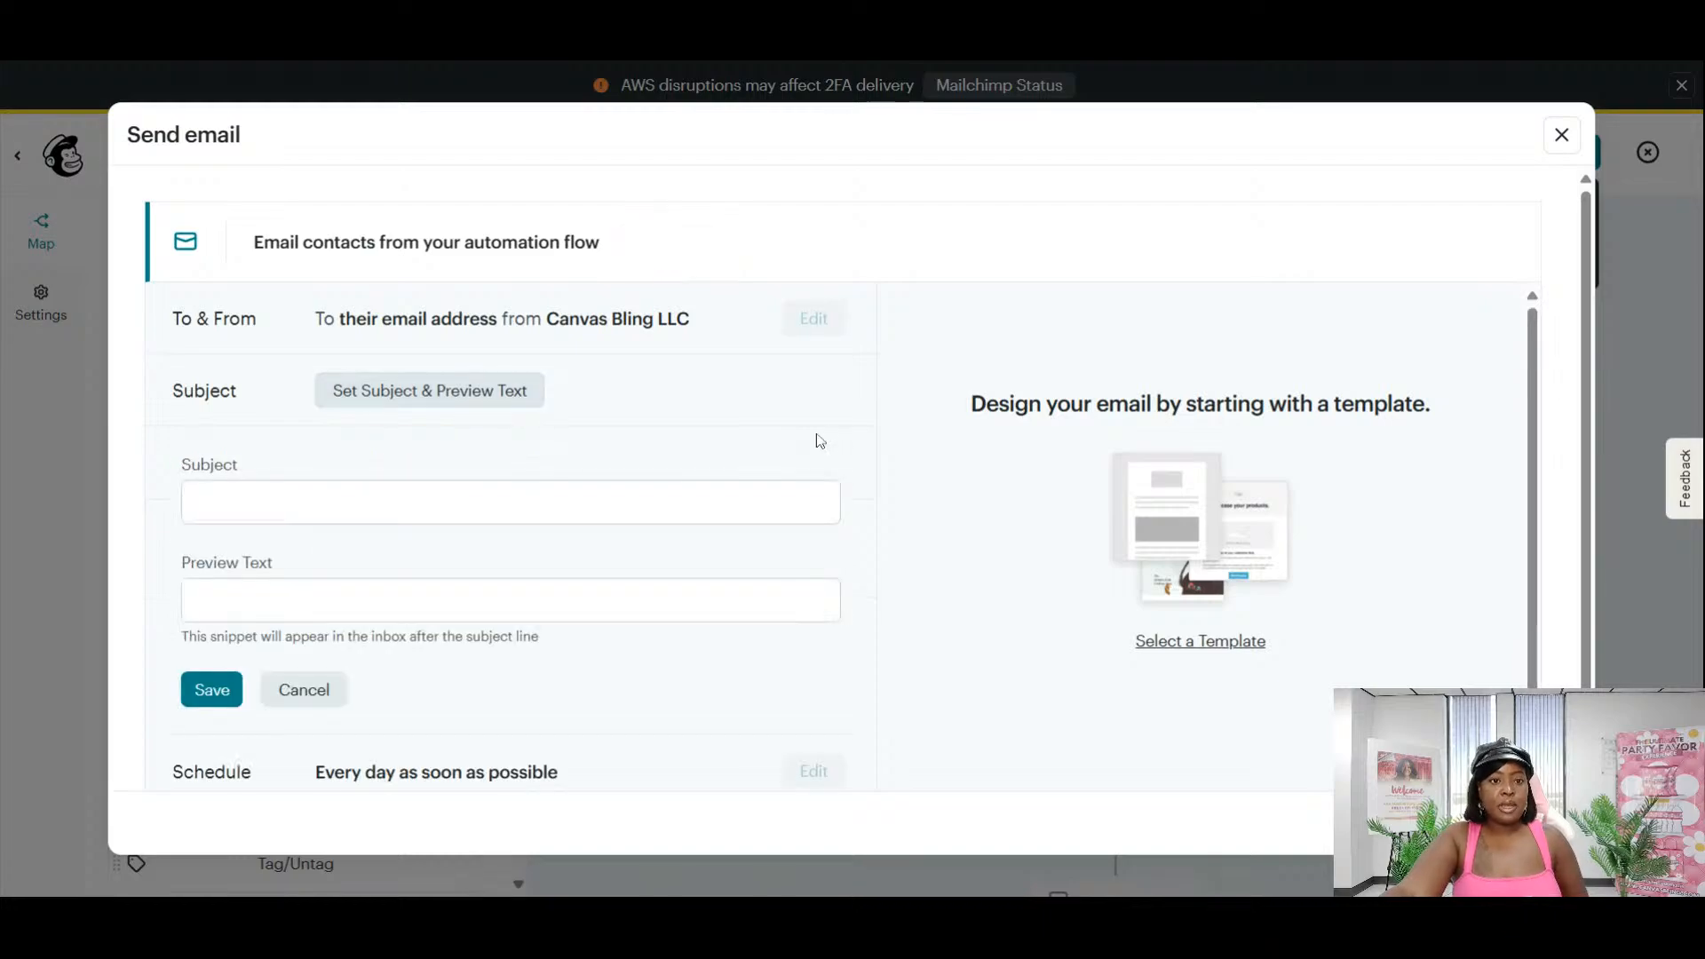
pyautogui.click(510, 501)
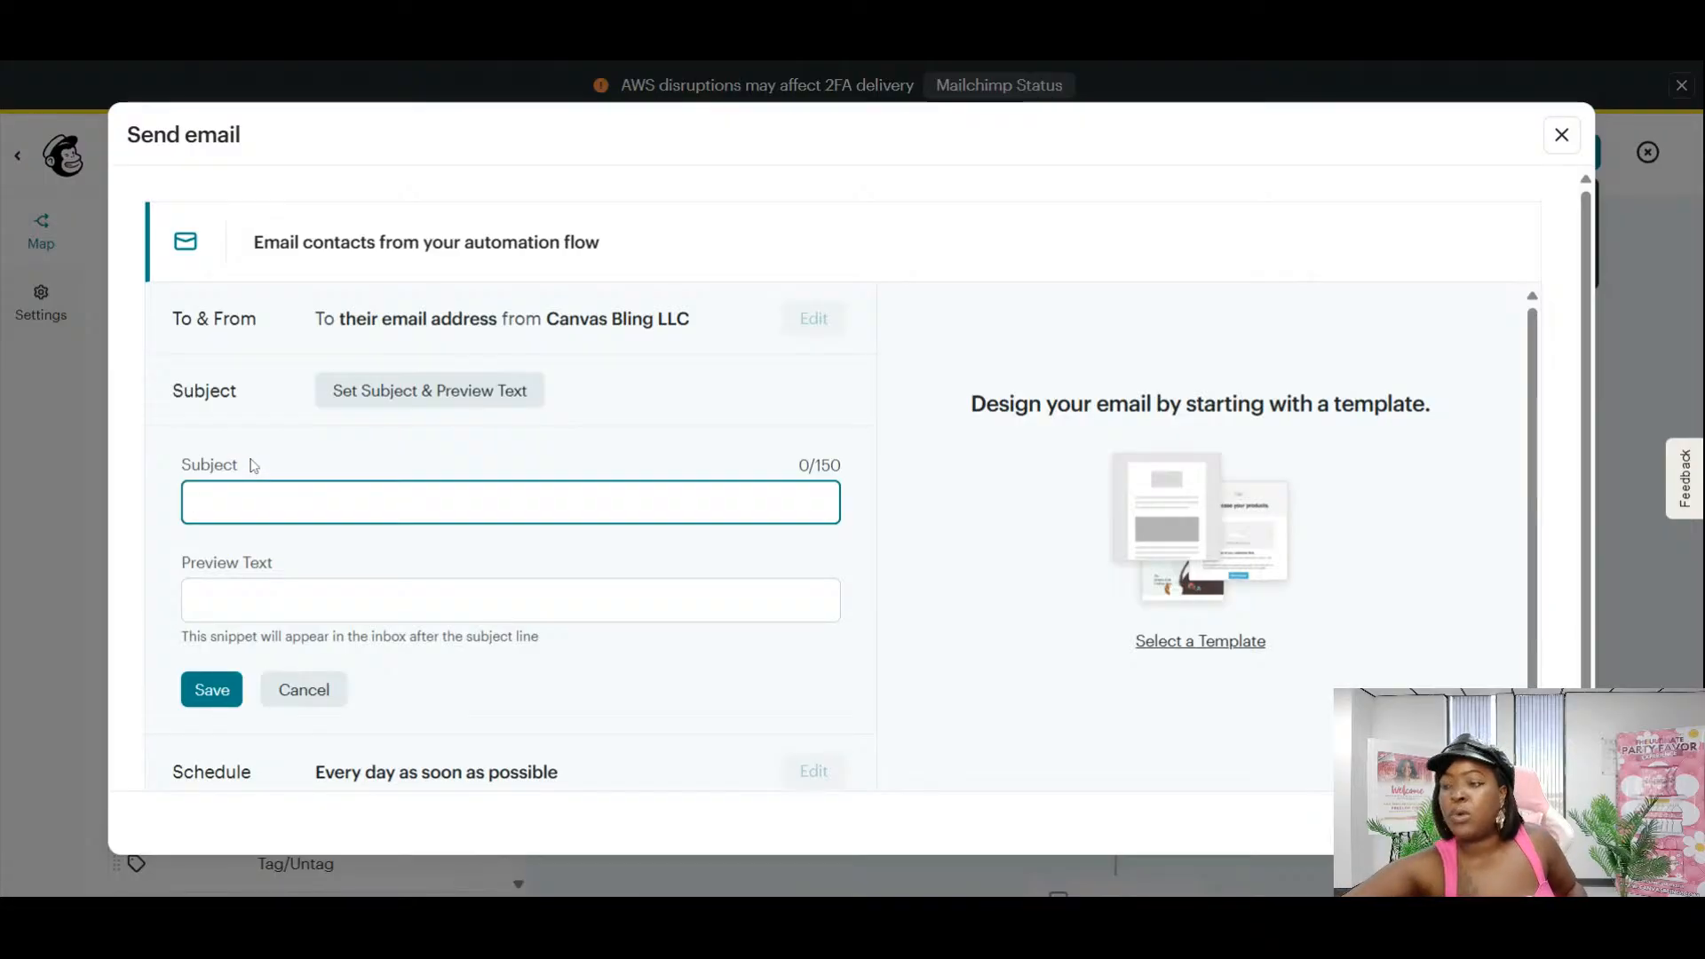
pyautogui.write('Wel')
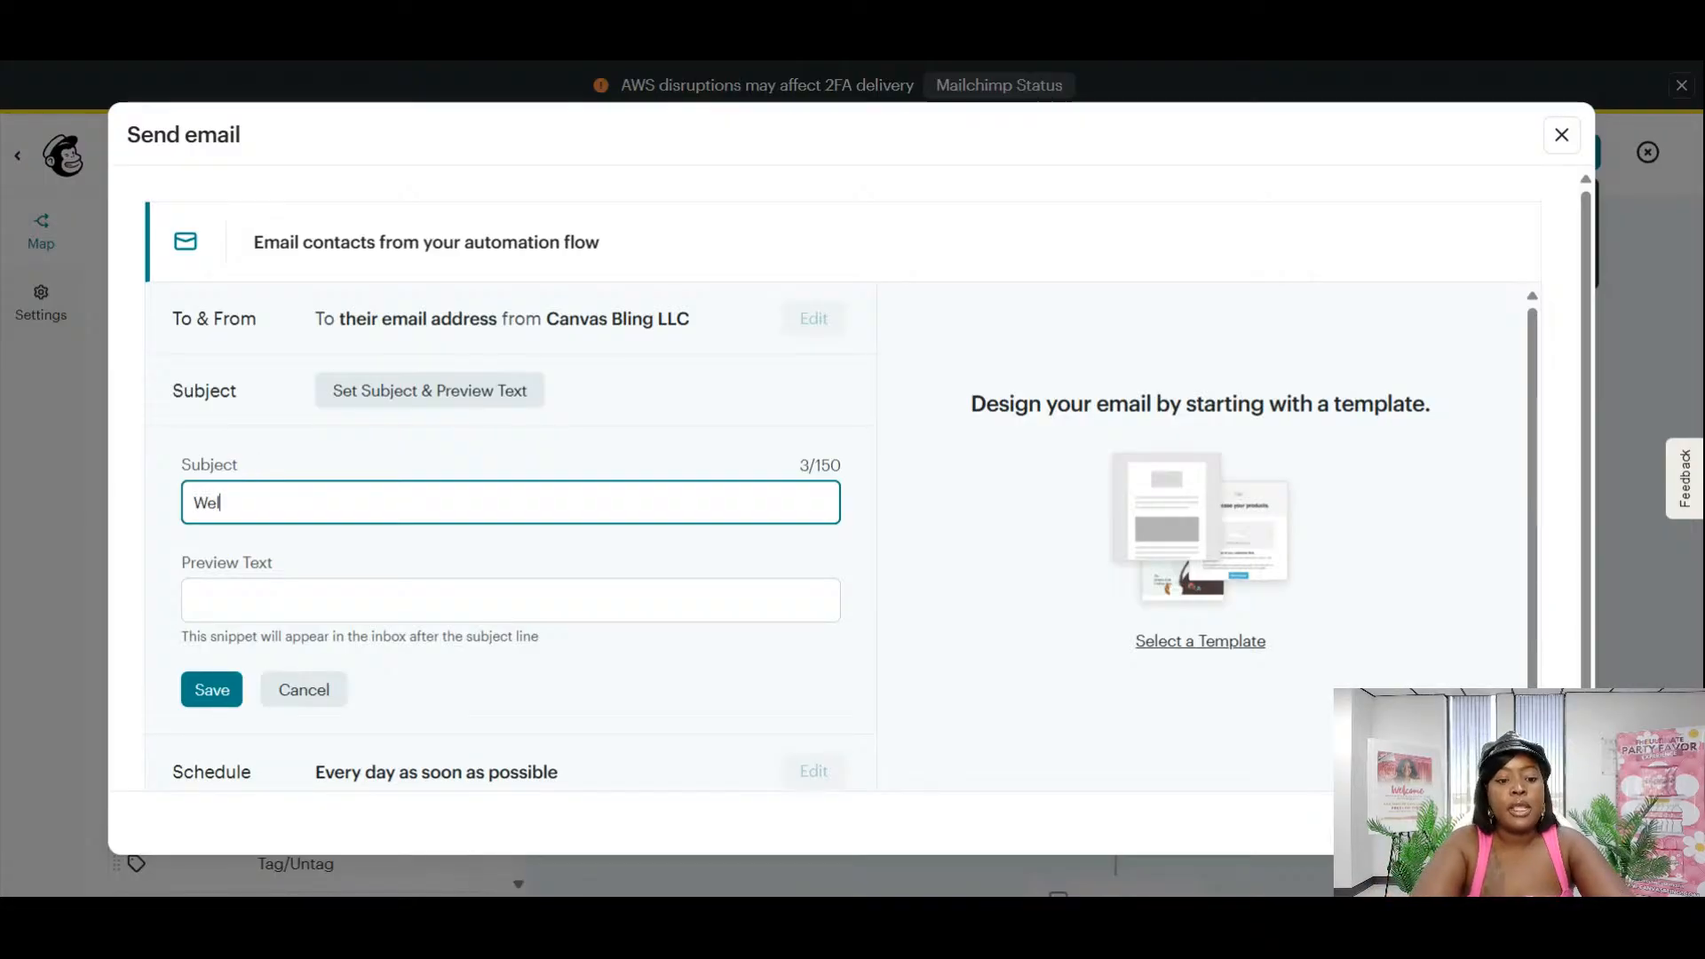
pyautogui.write('come')
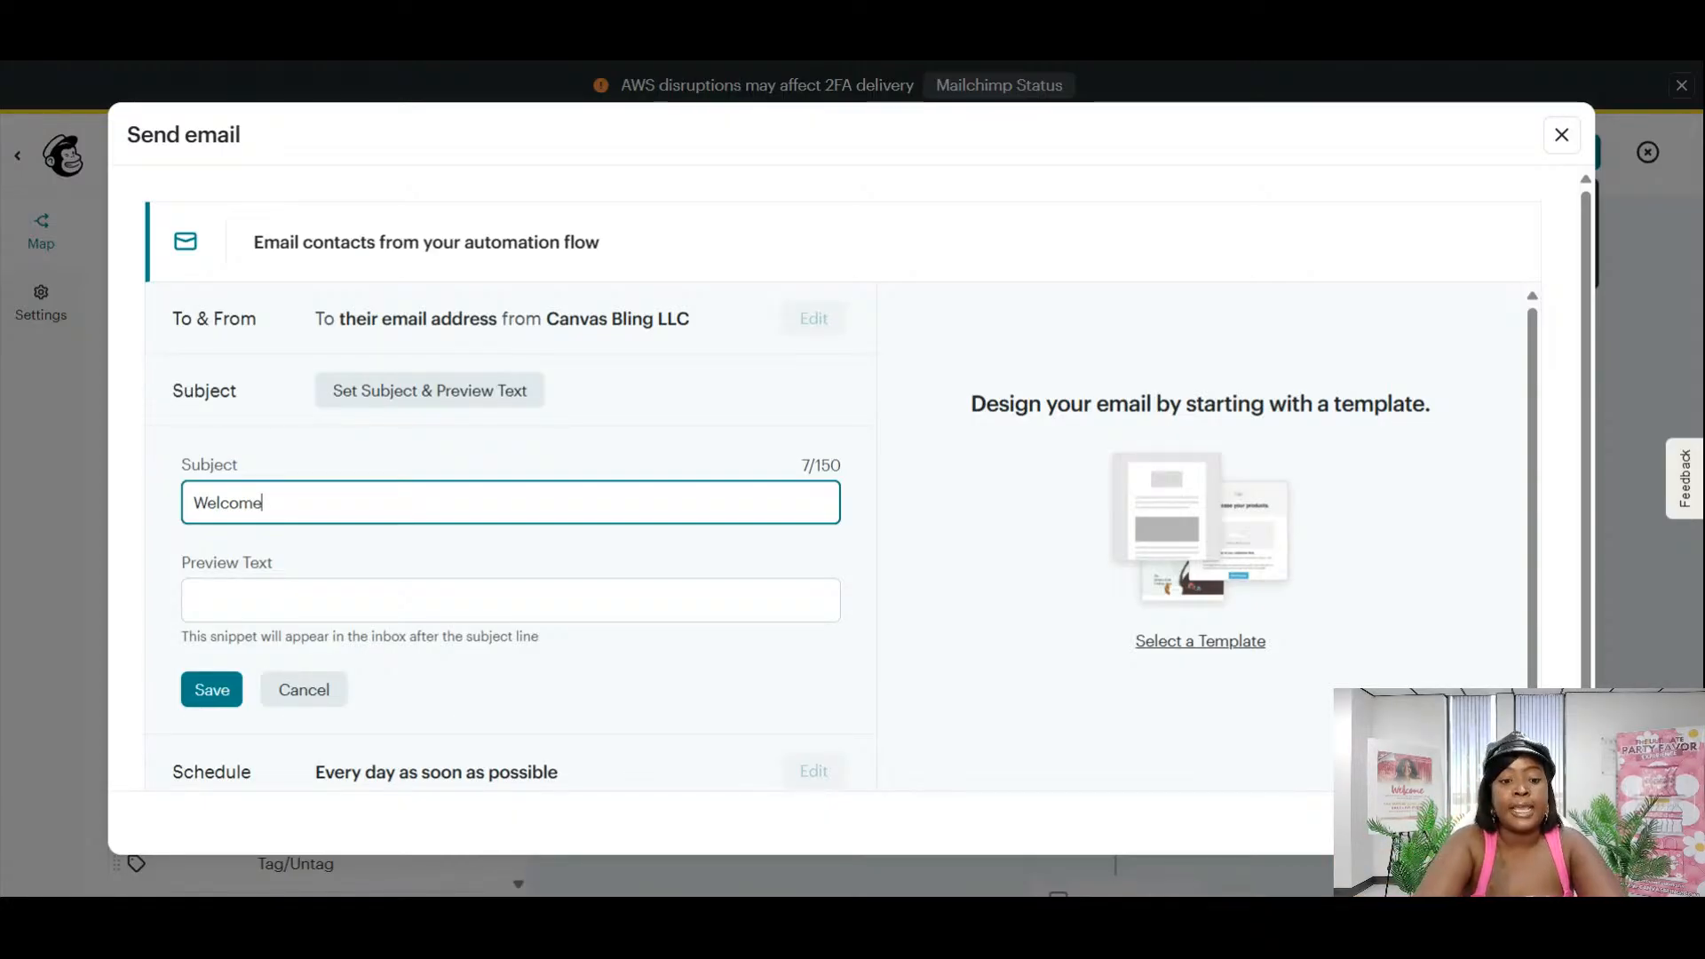
pyautogui.write(' To')
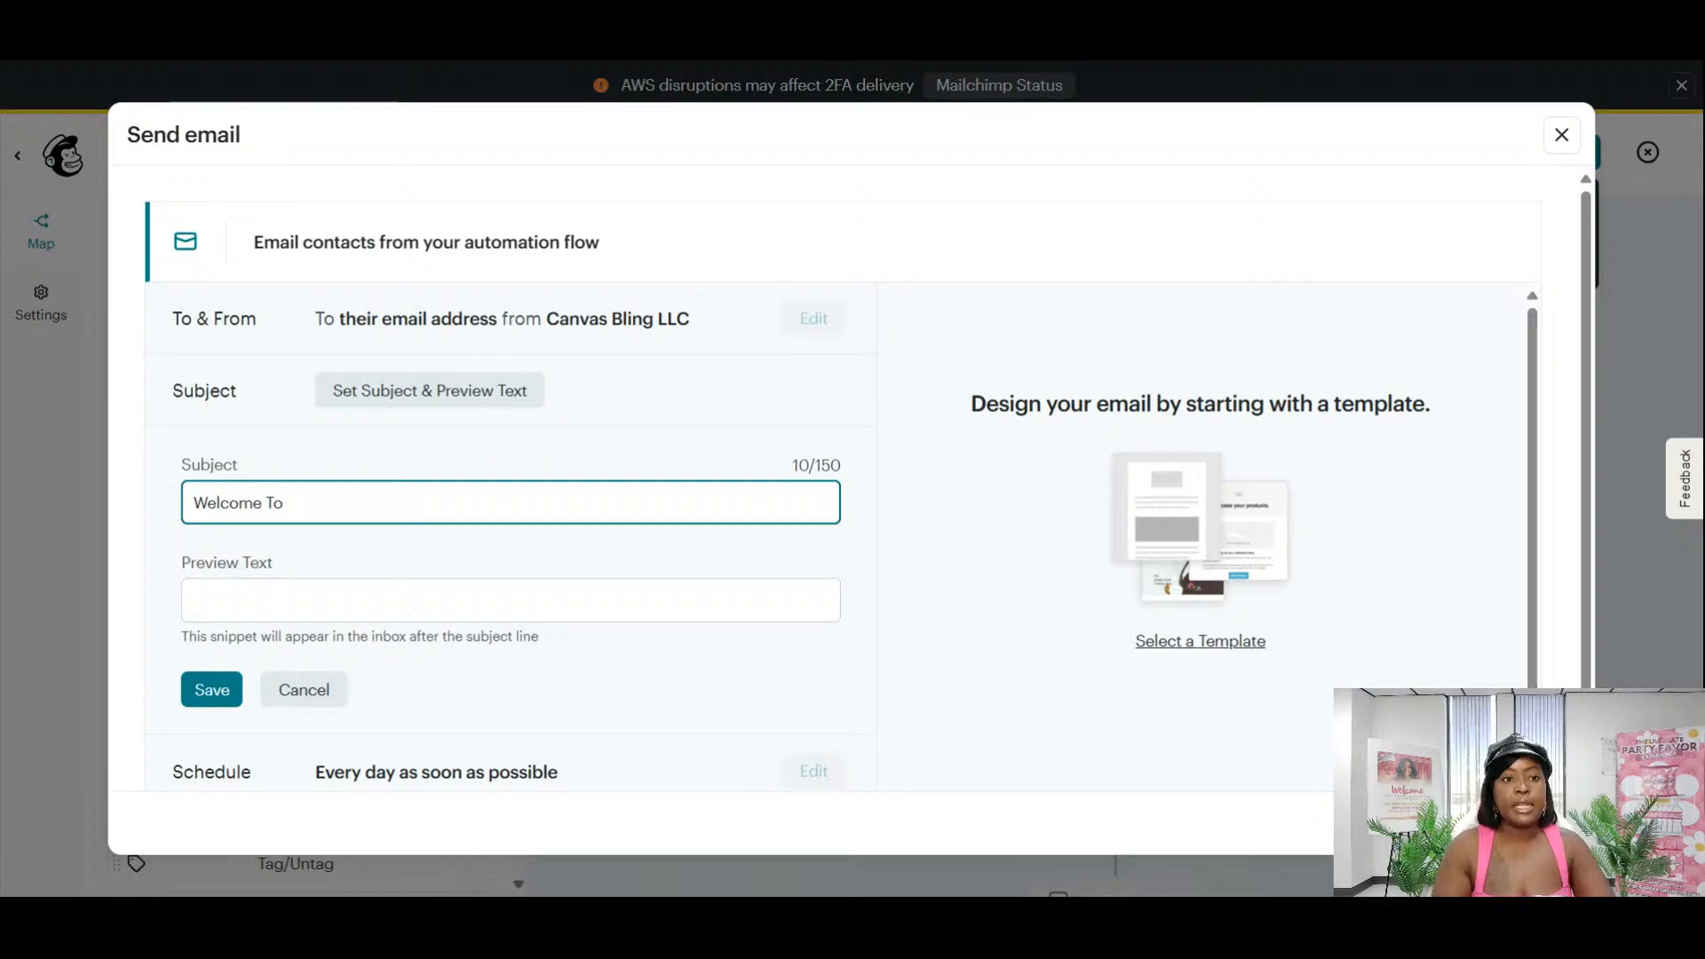
pyautogui.write(' The ')
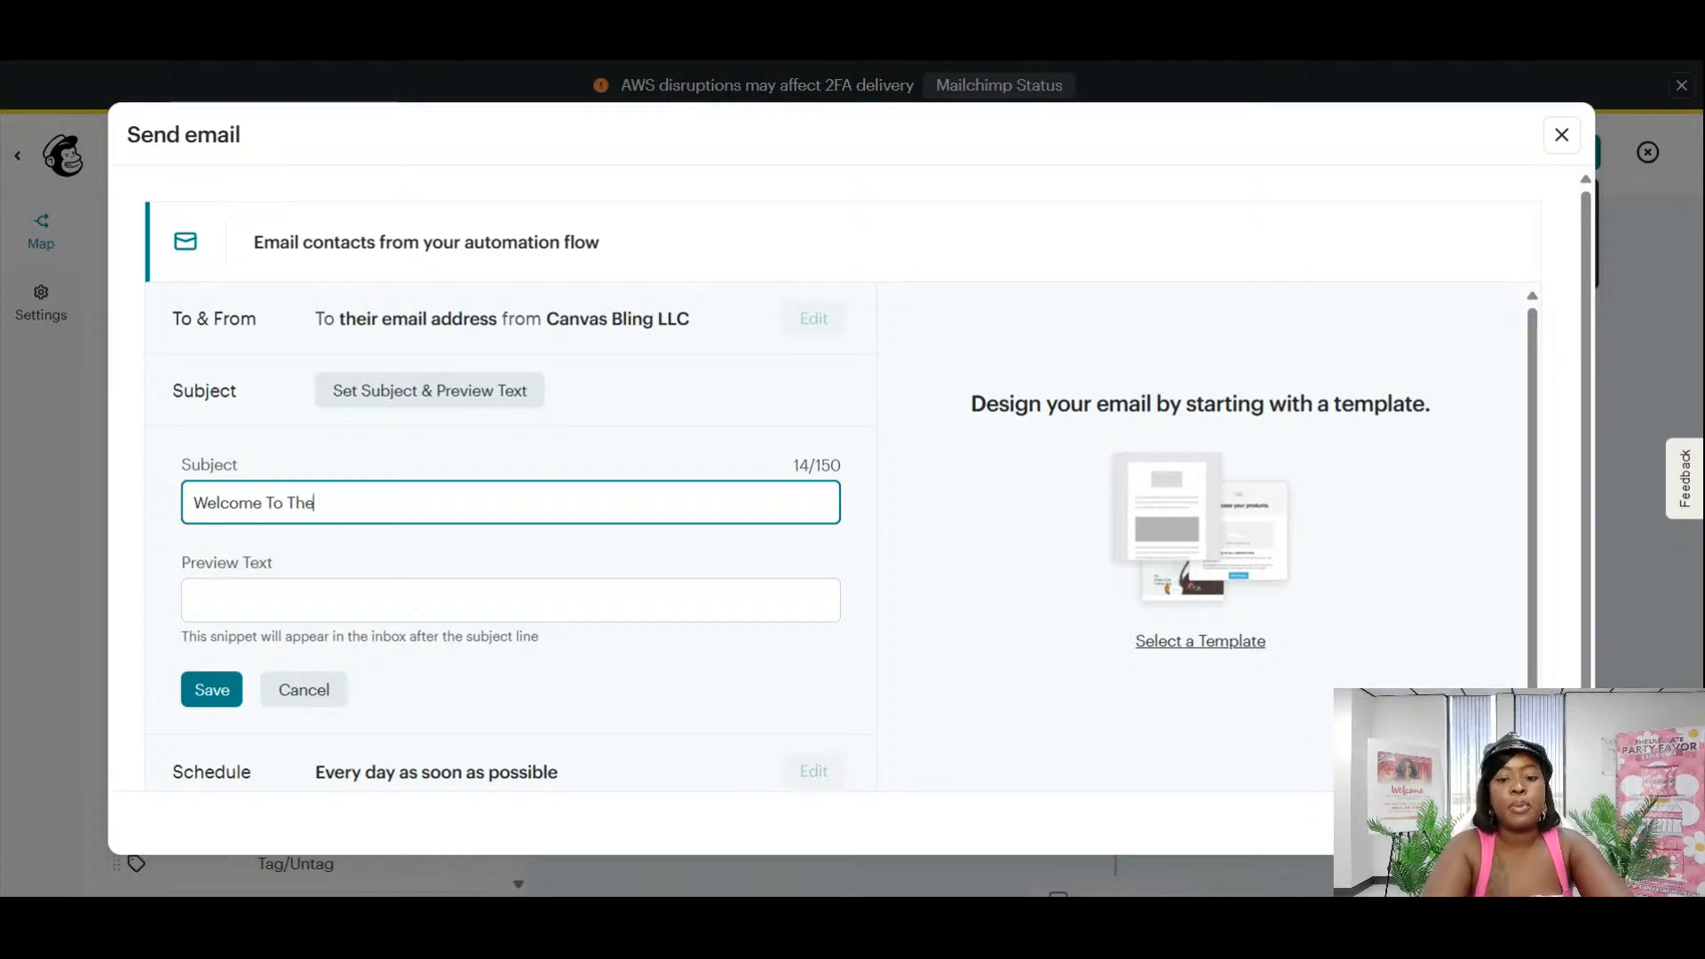
pyautogui.write('Party')
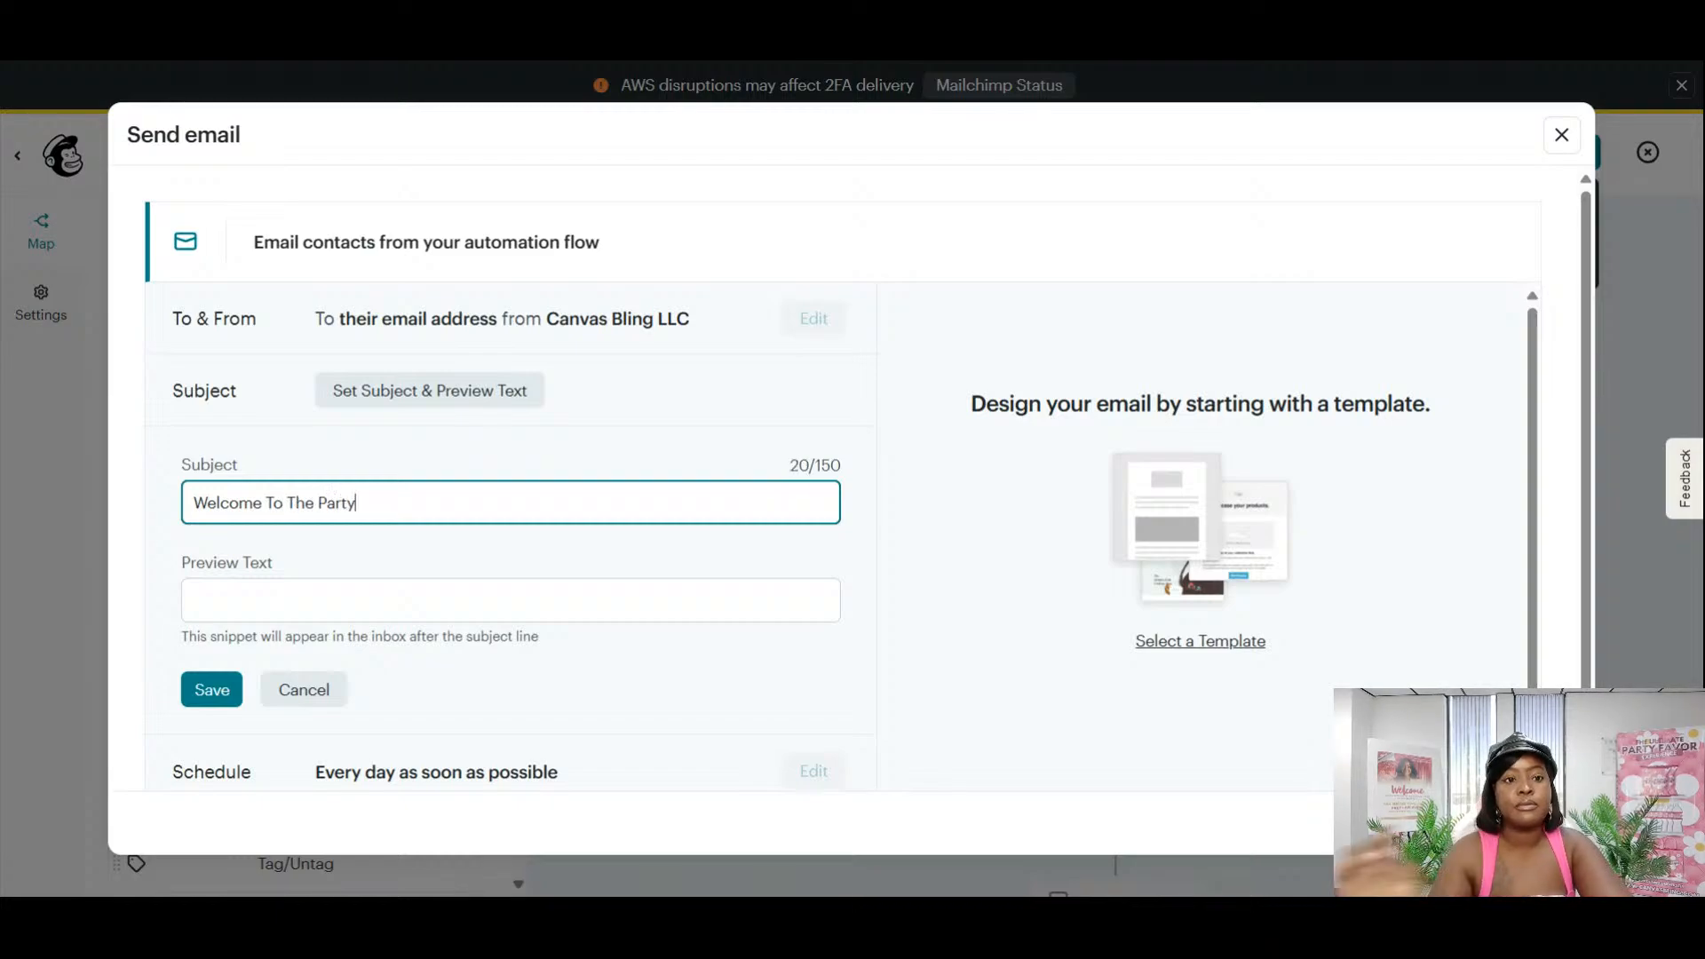
# Enter "Snag Your Freebie Inside" as the email's preview text and save the subject settings.
pyautogui.click(511, 601)
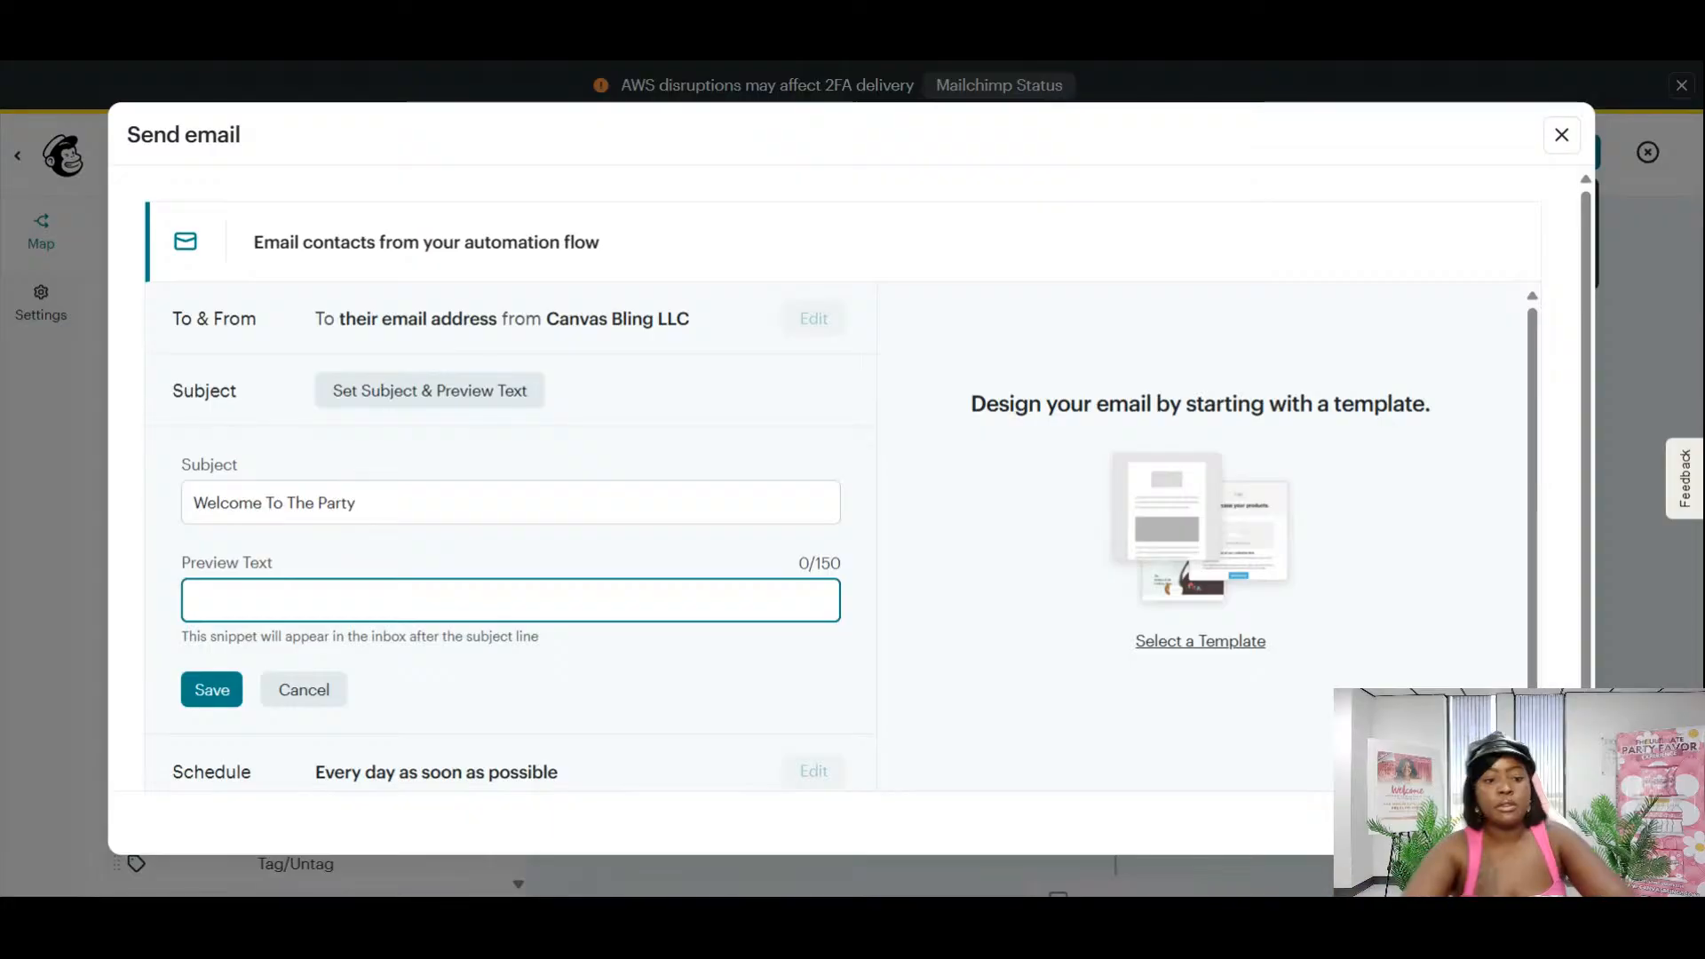
pyautogui.write('Snag ')
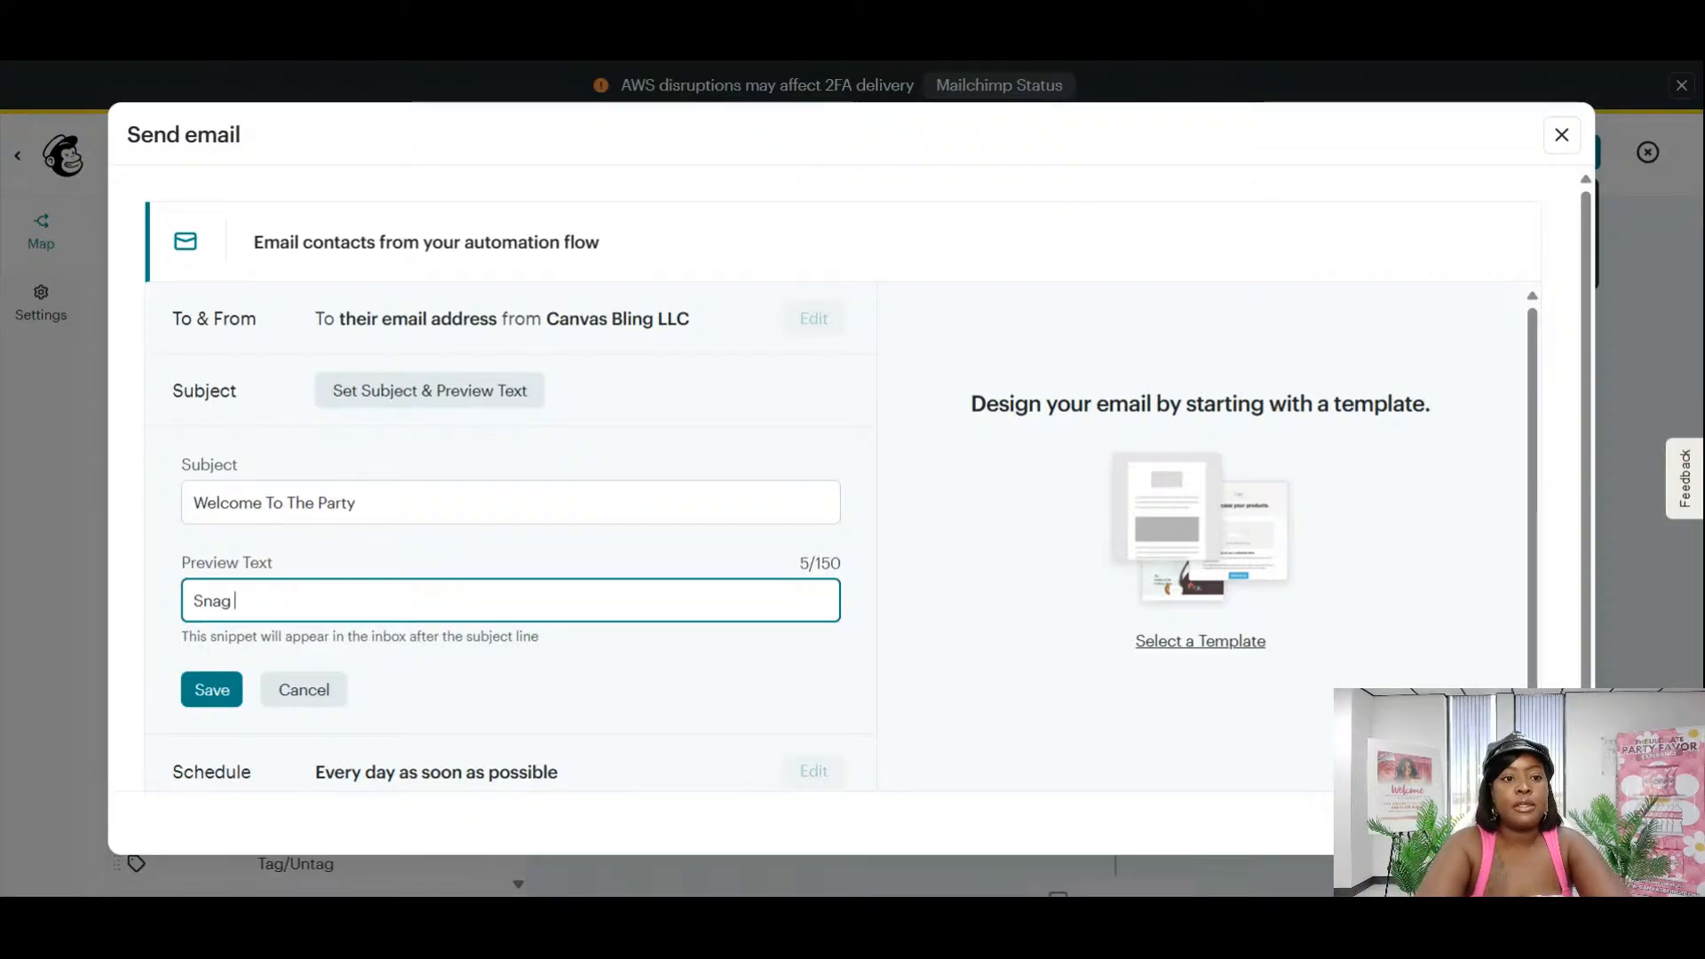
pyautogui.write('Your ')
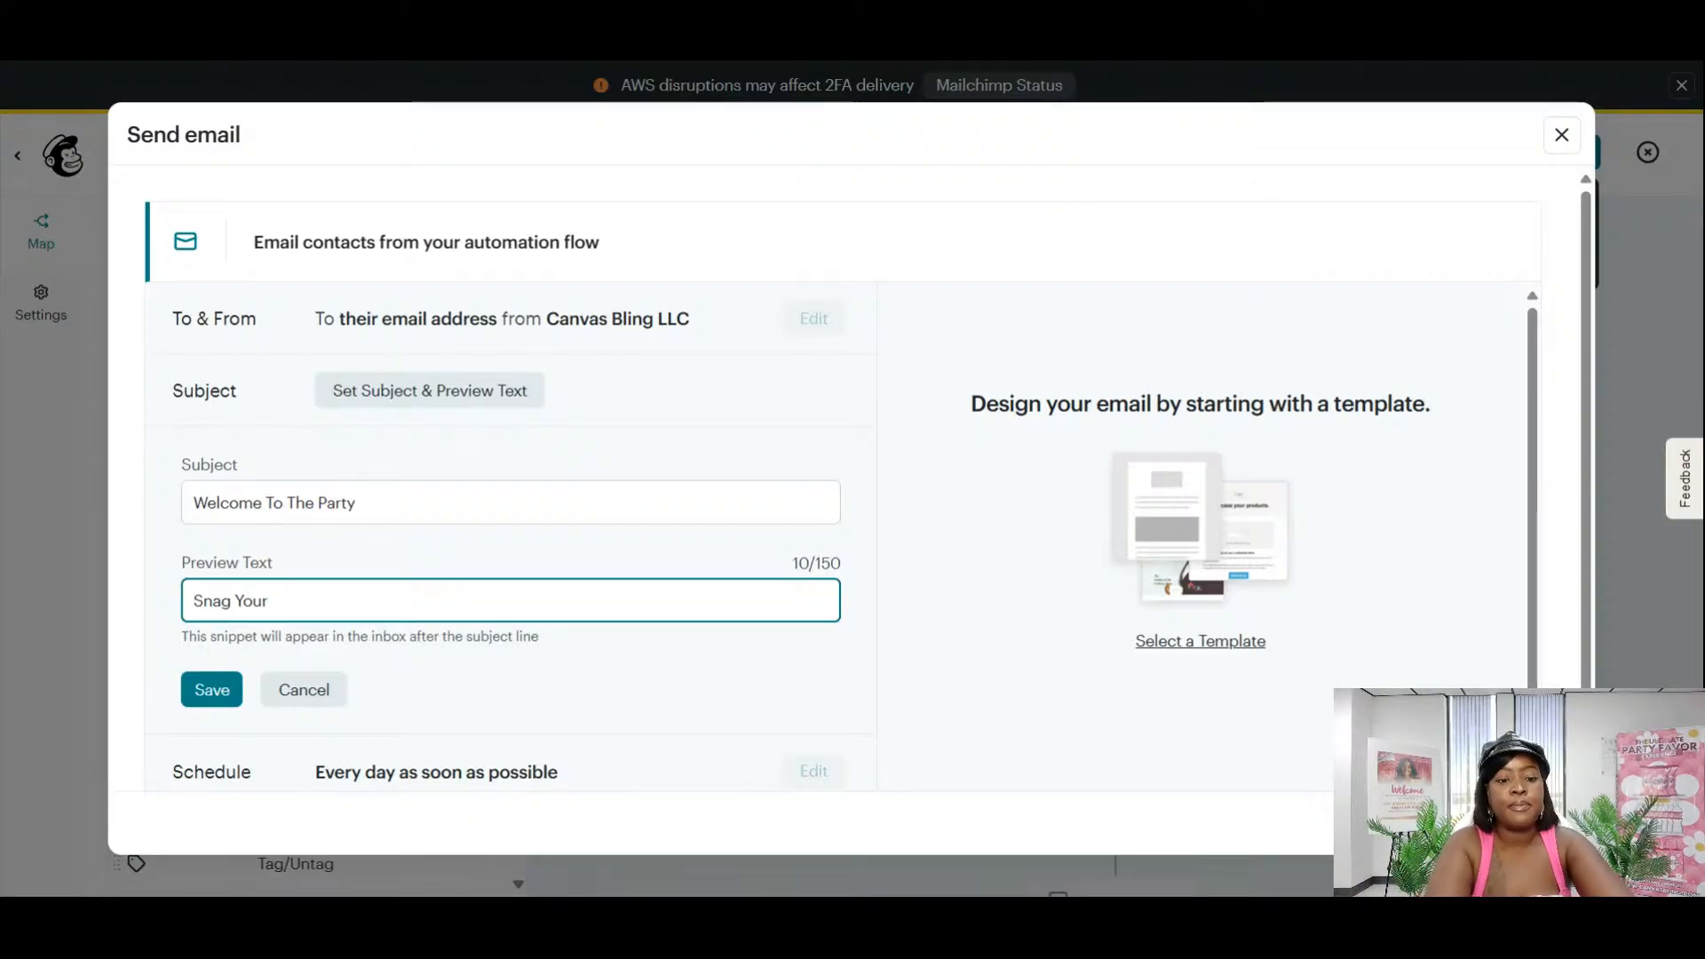
pyautogui.write('Fre')
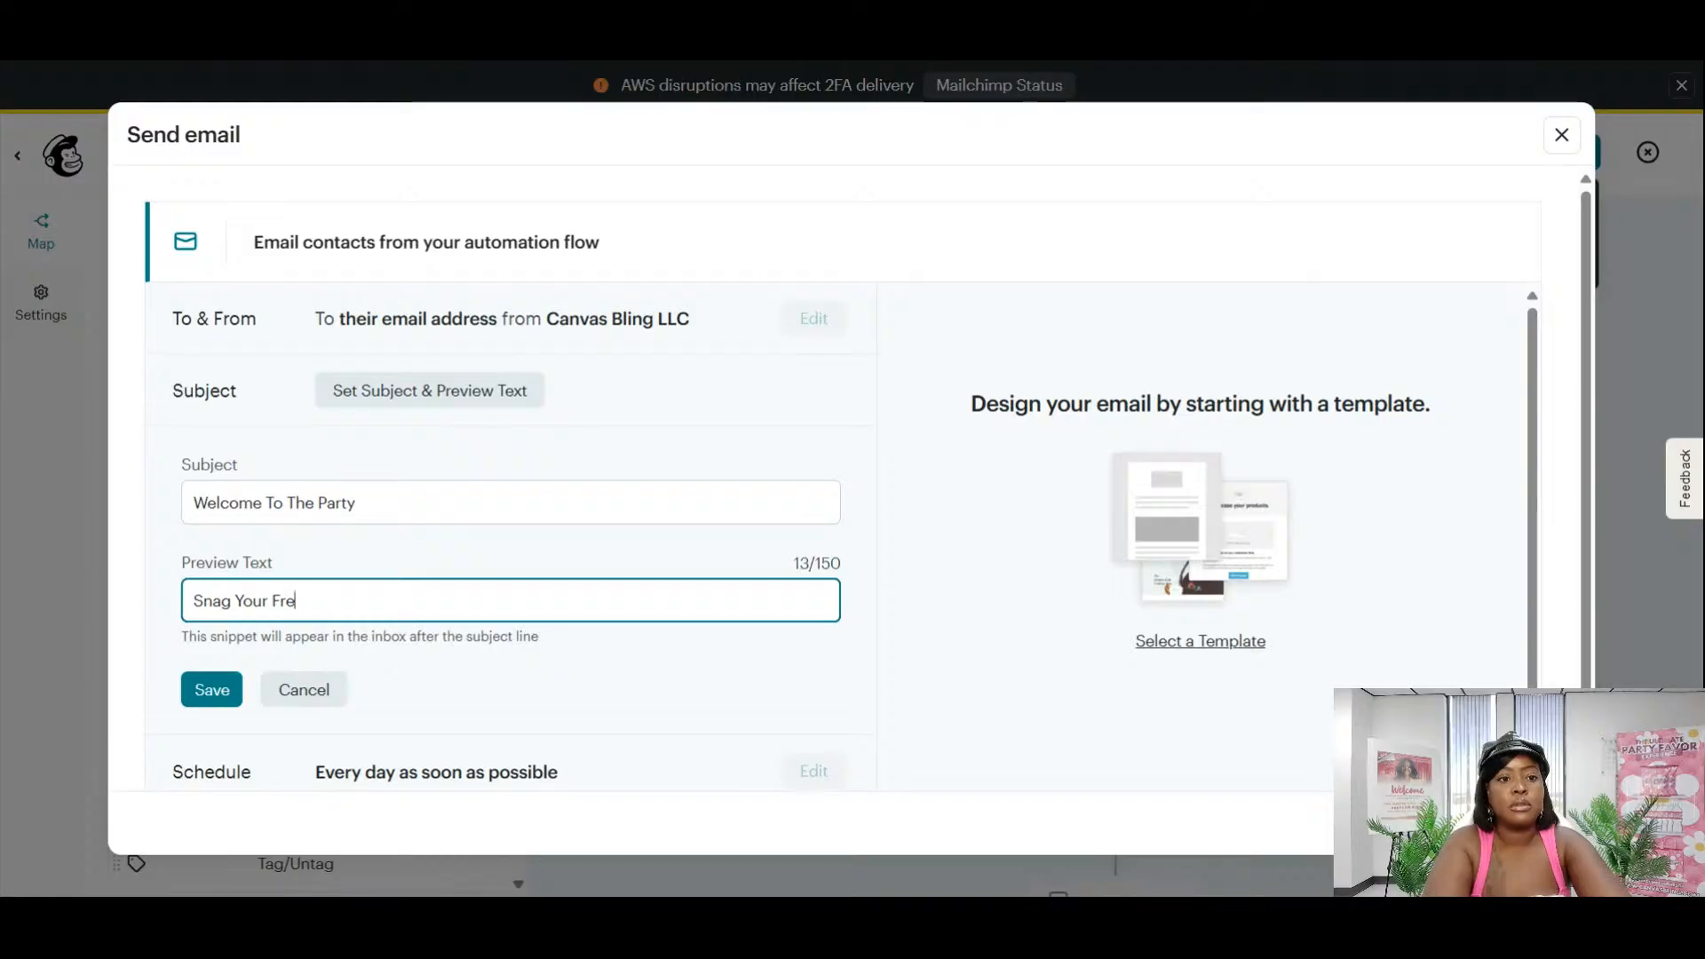
pyautogui.write('ebie Insi')
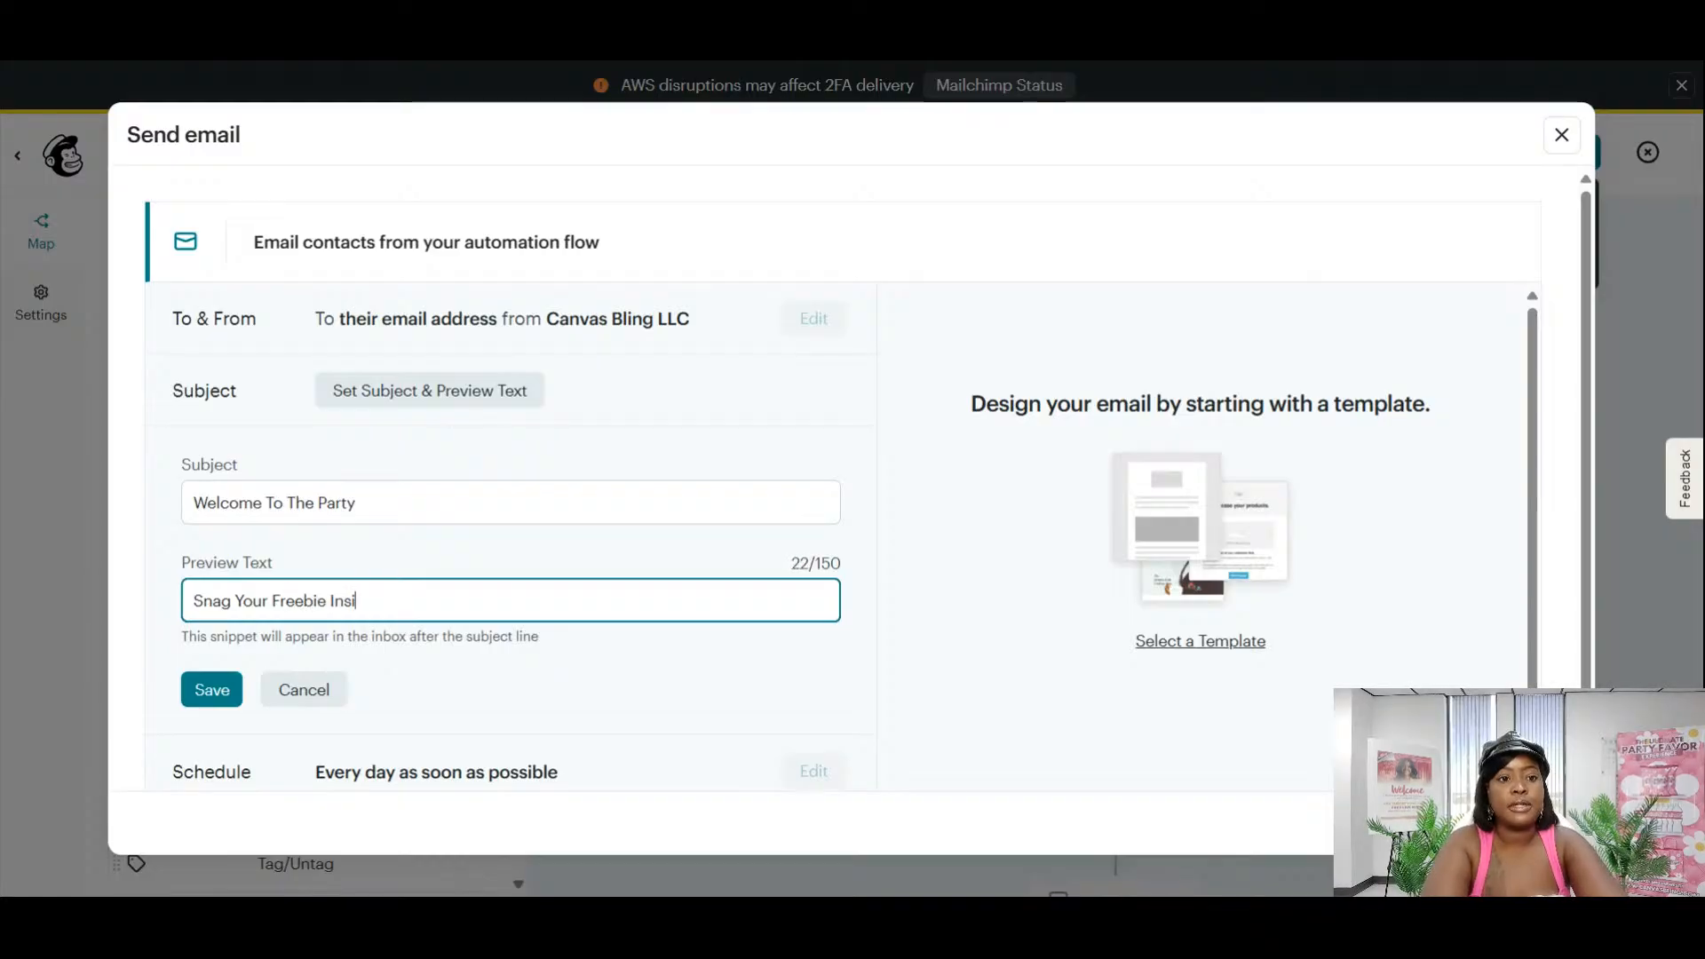
pyautogui.write('ede')
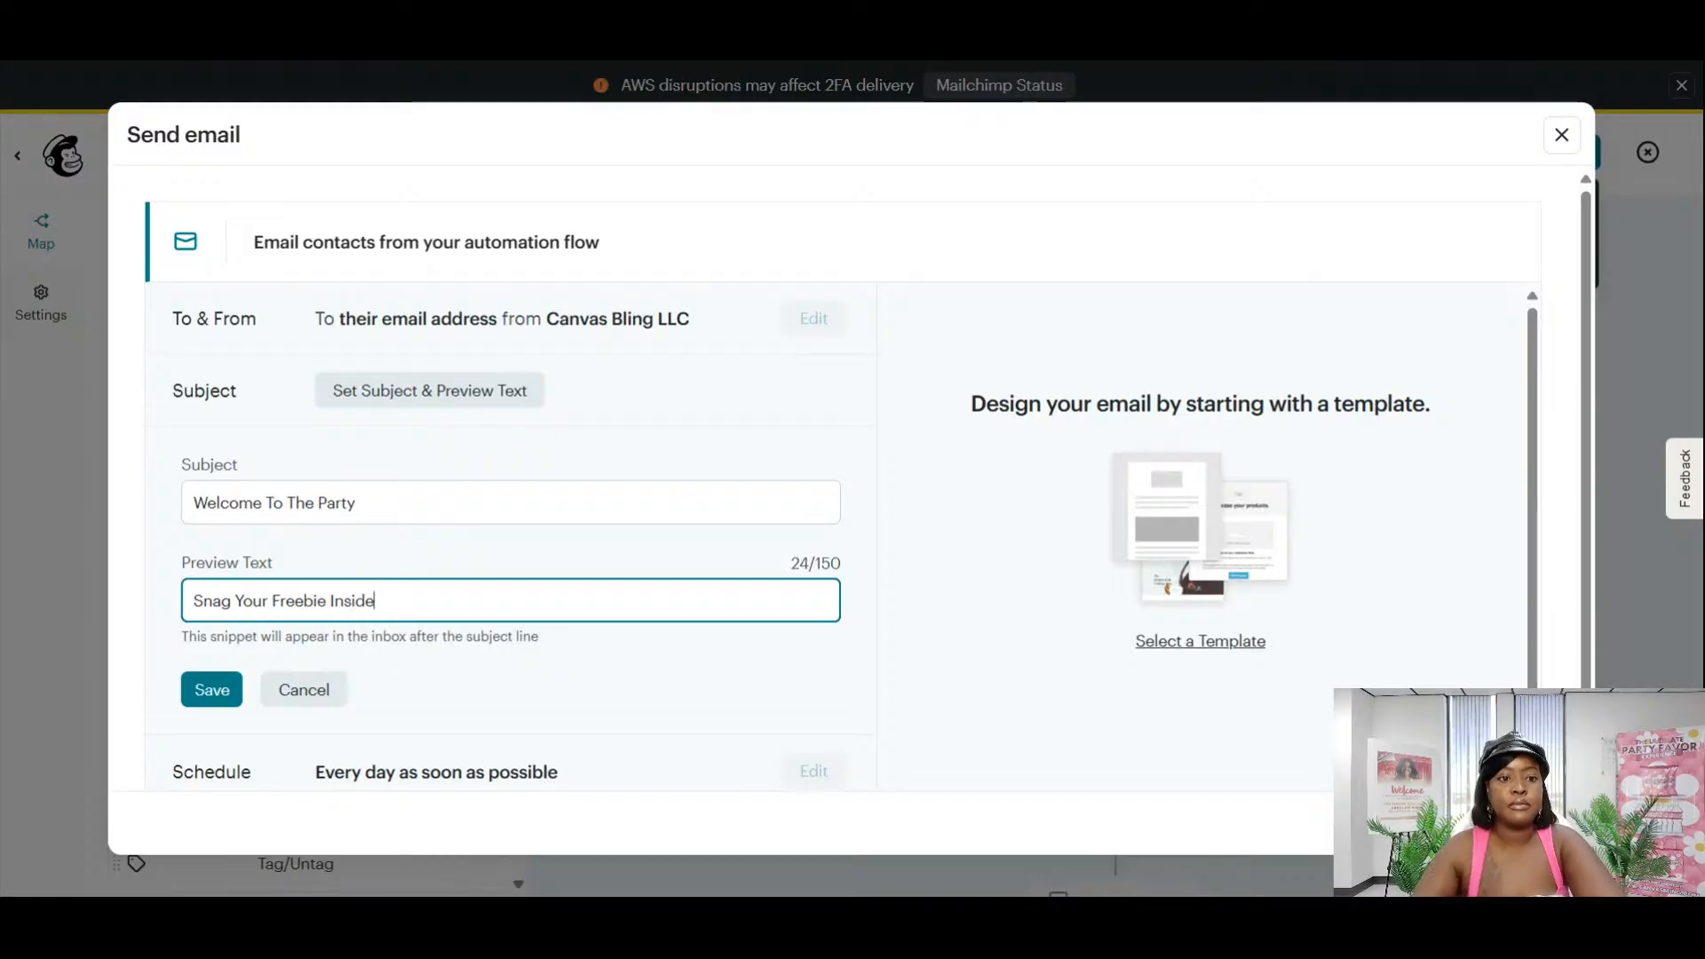
pyautogui.click(191, 698)
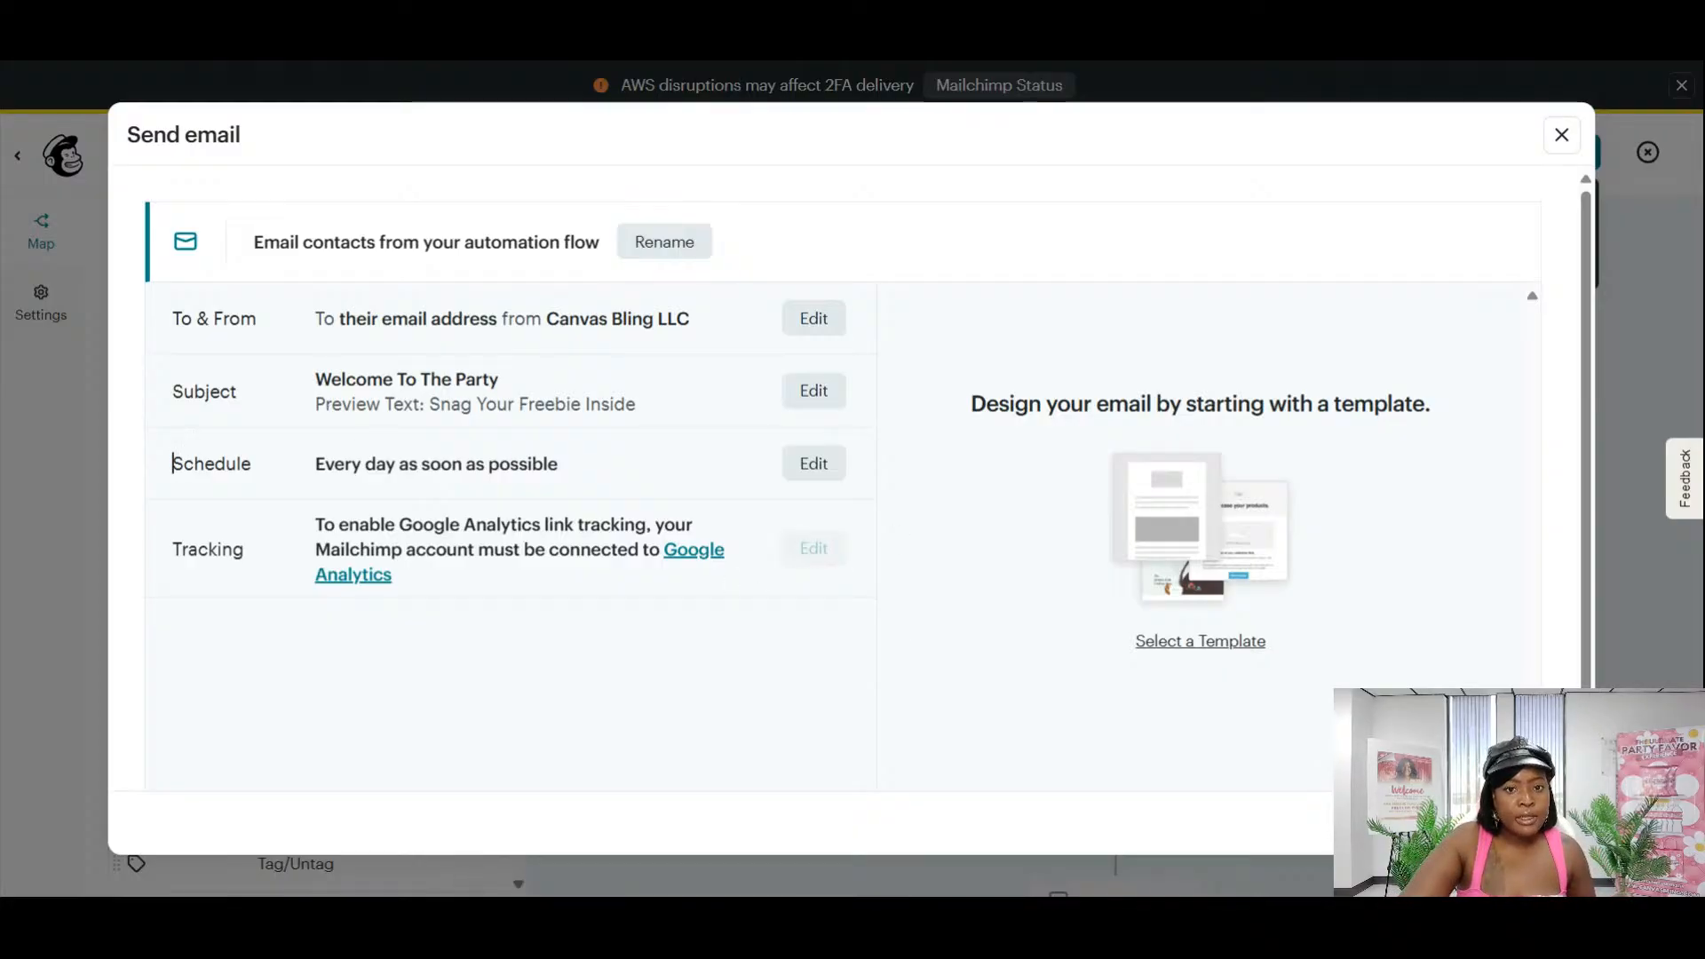
# Save the email's schedule as every day, as soon as possible, and close the email's settings.
pyautogui.click(815, 466)
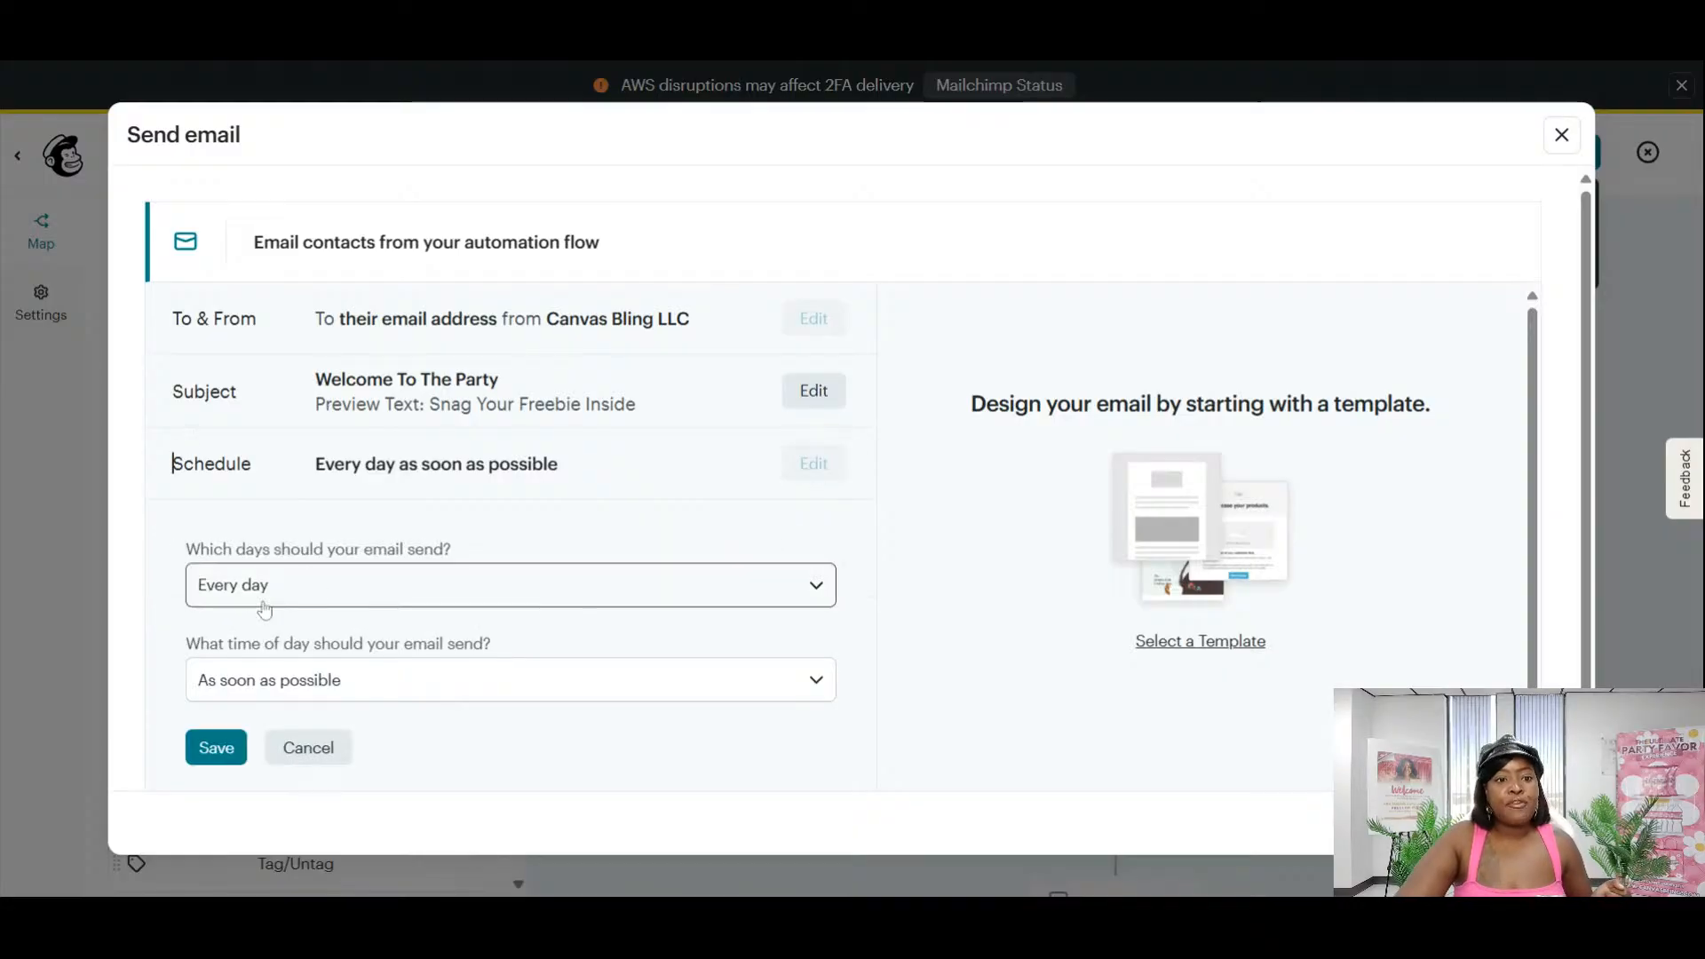
pyautogui.scroll(-1, 525, 548)
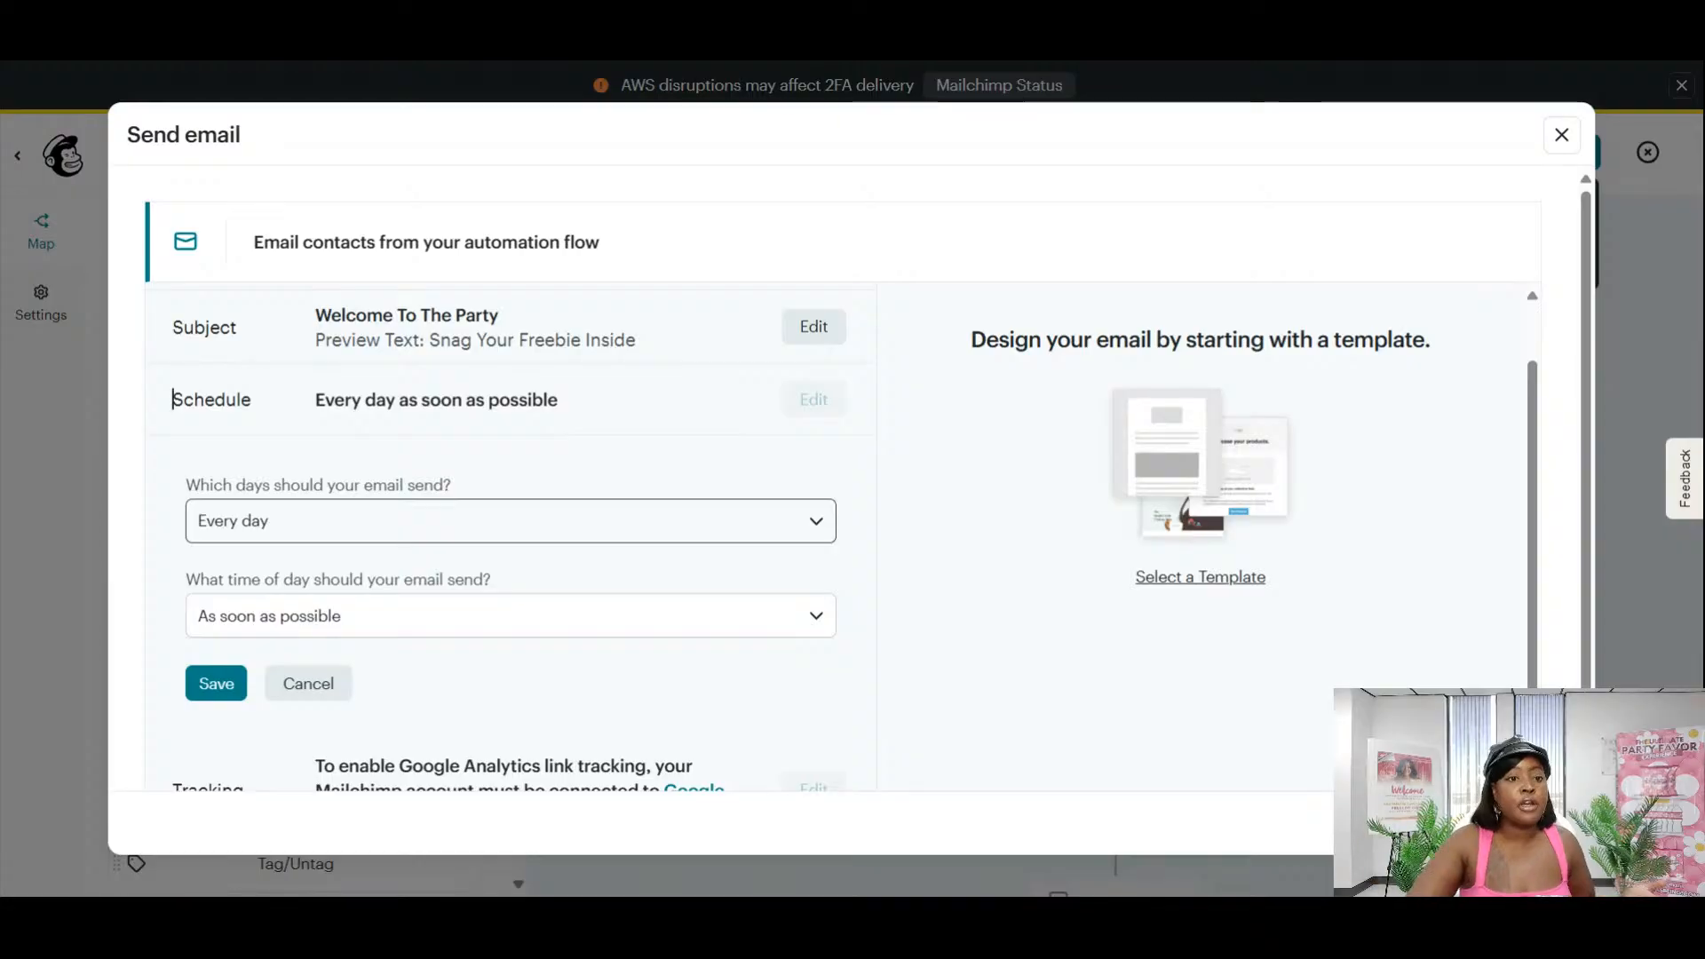
pyautogui.click(482, 526)
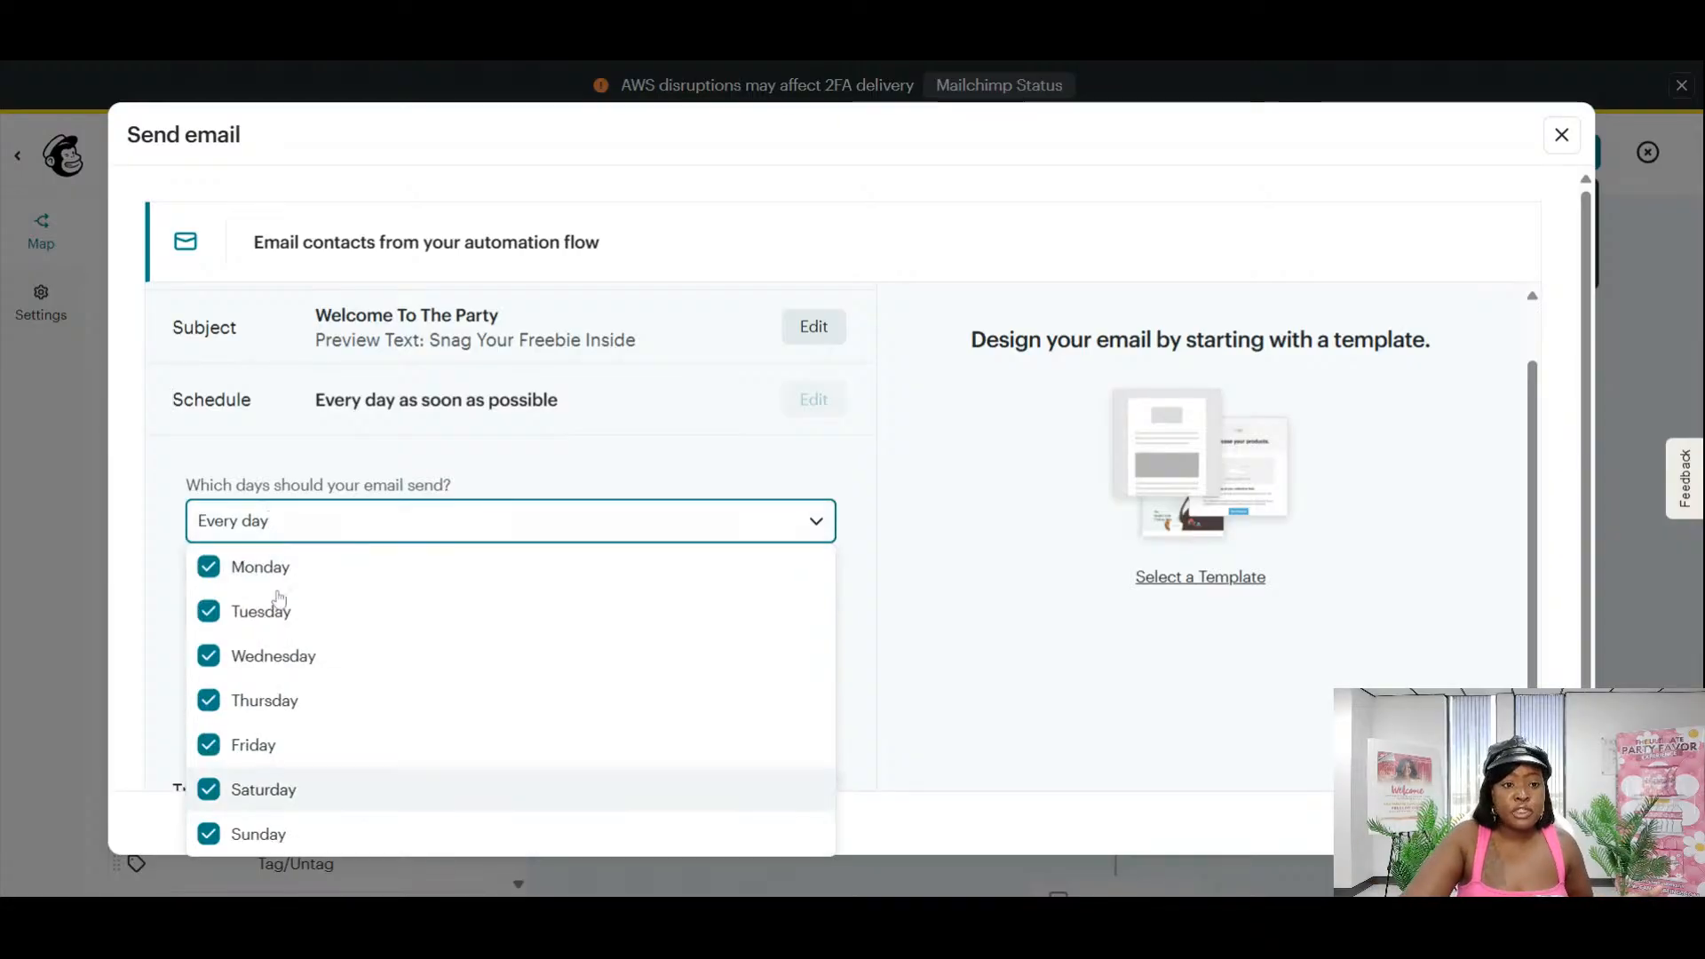
pyautogui.click(578, 454)
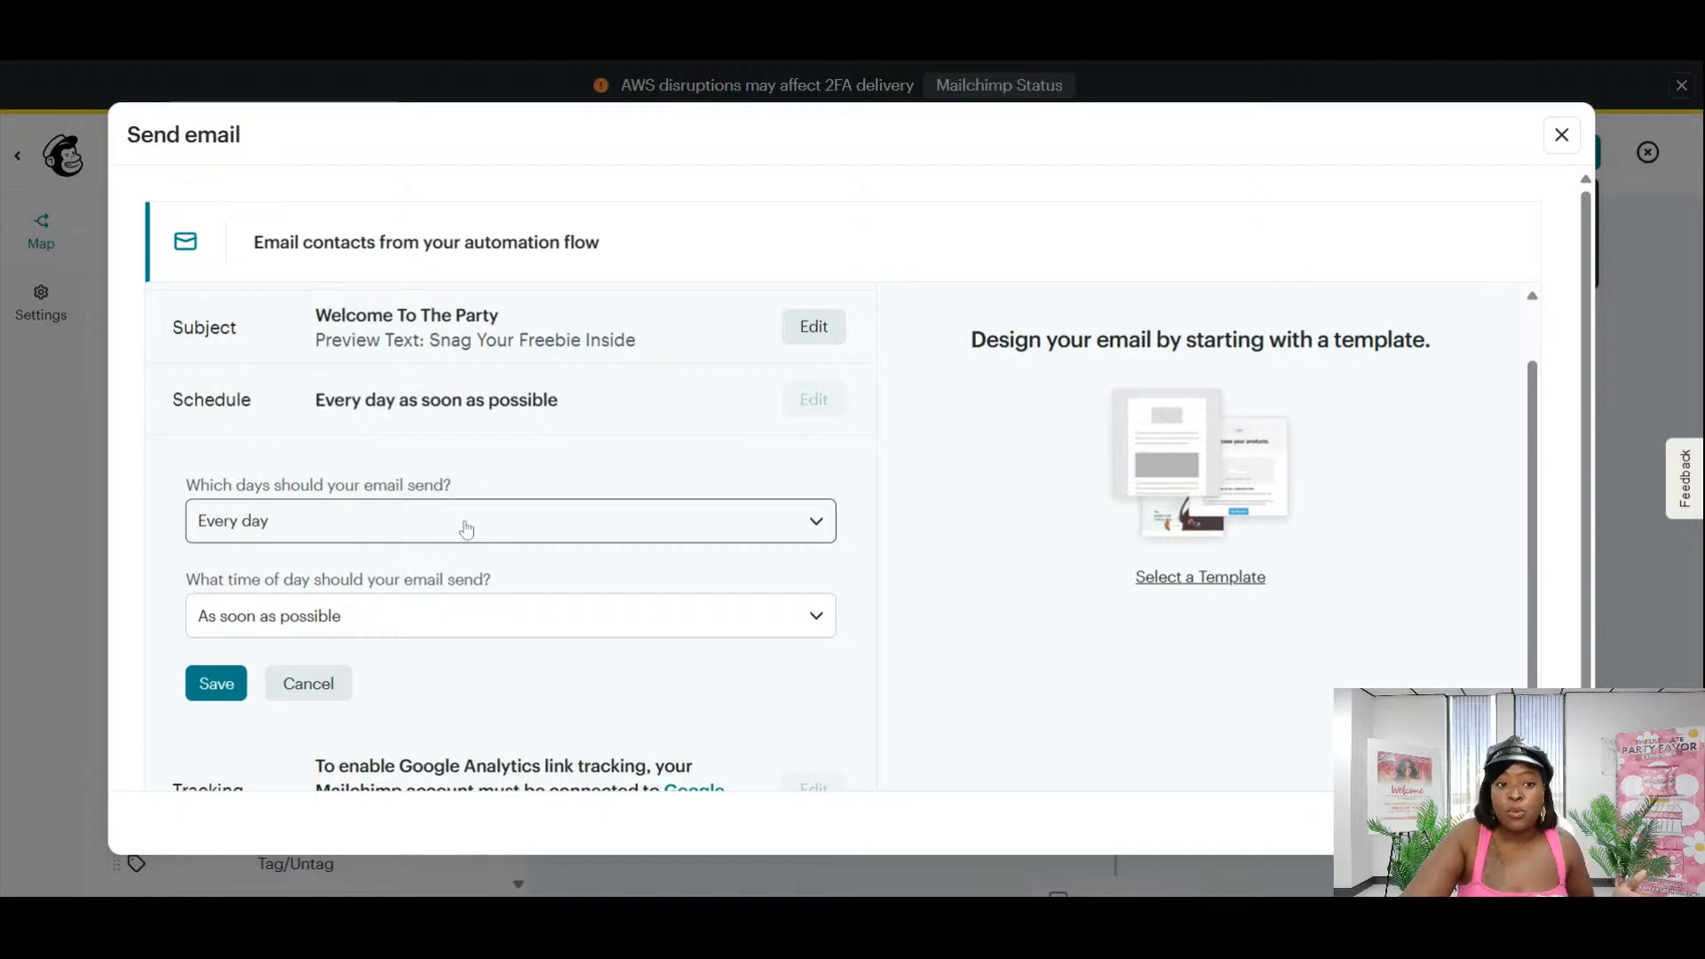
pyautogui.click(466, 529)
pyautogui.click(467, 530)
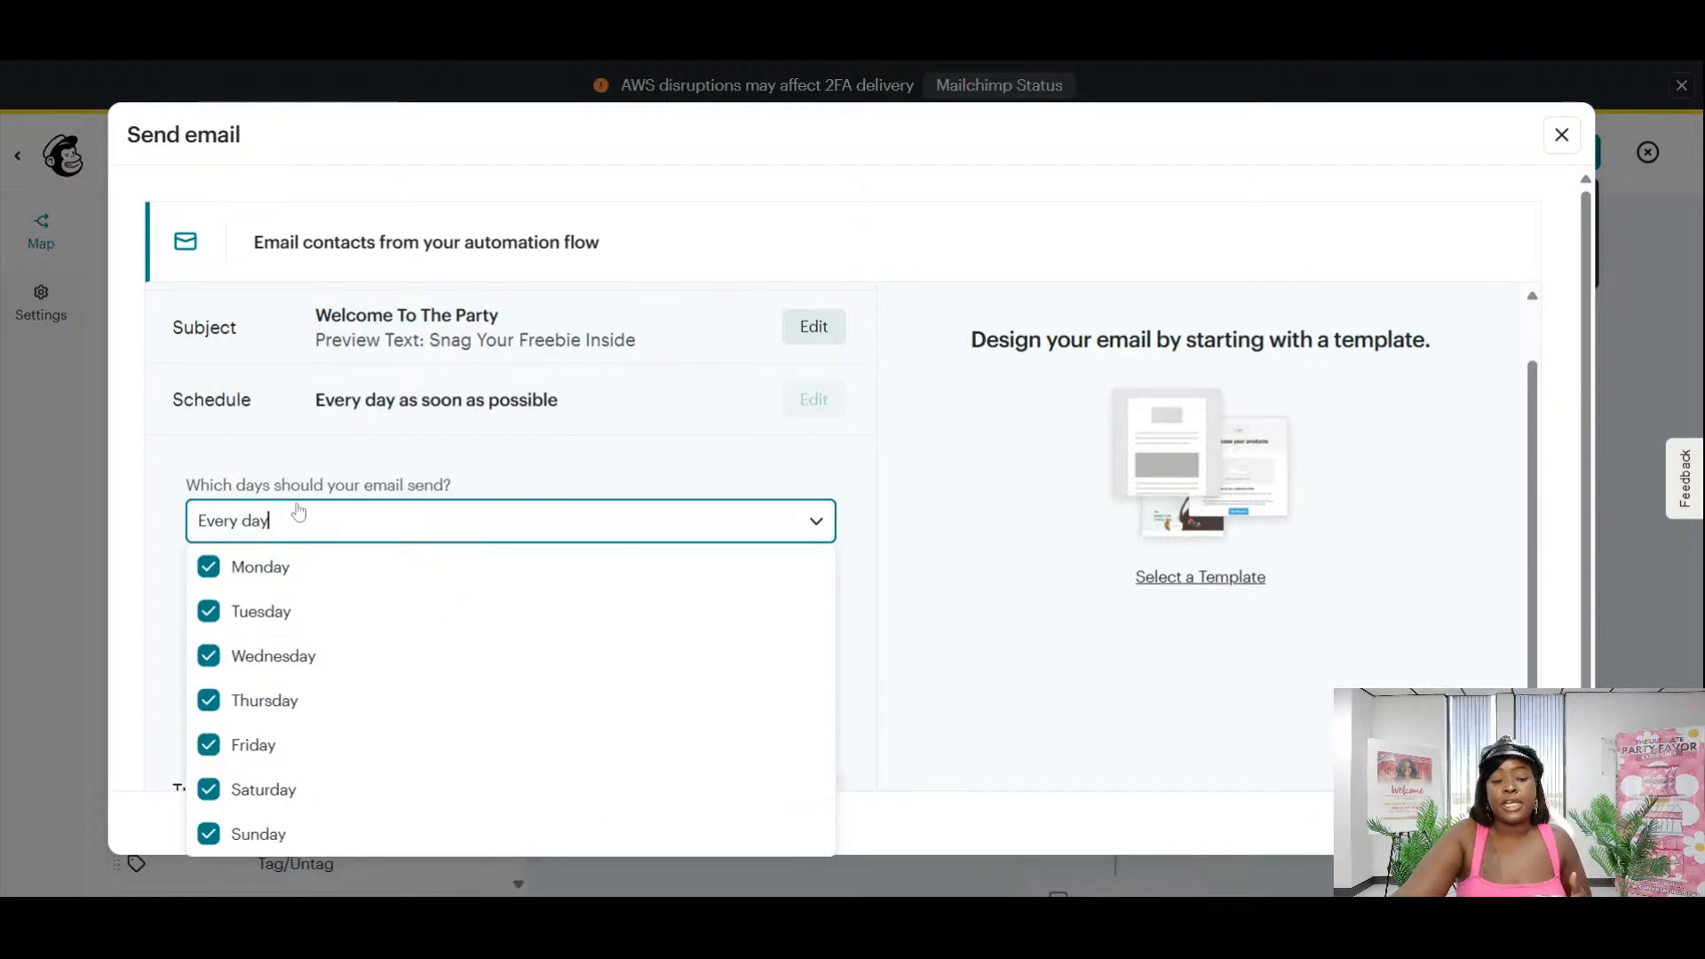
pyautogui.click(601, 460)
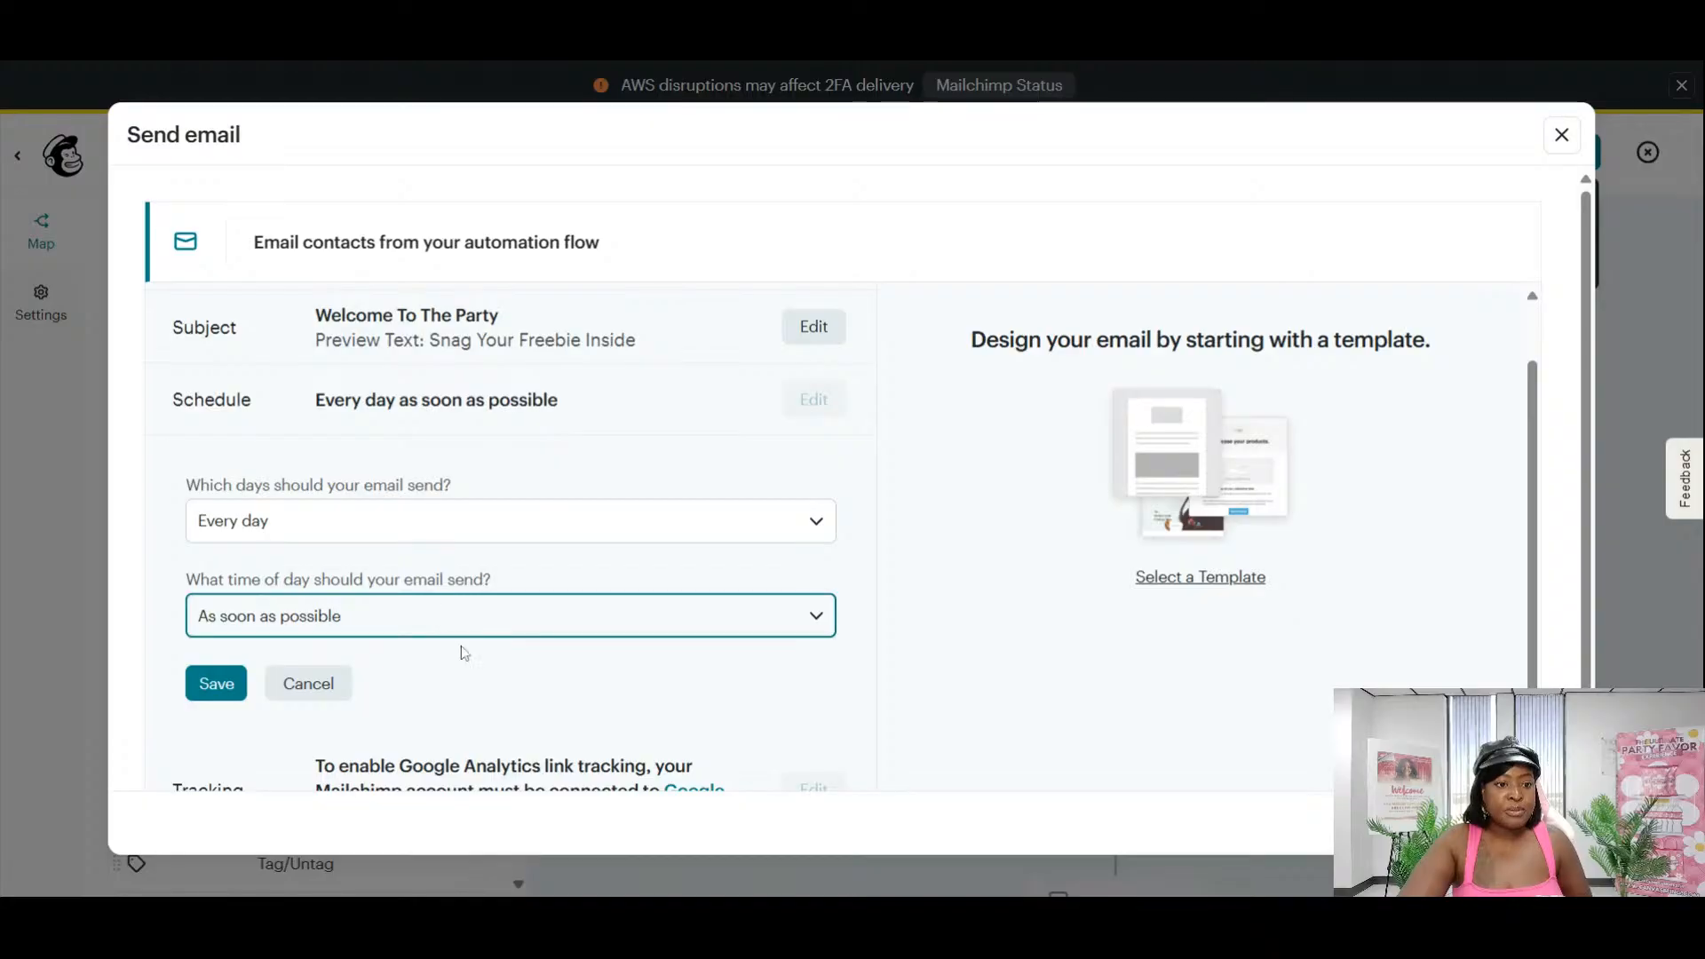
pyautogui.click(211, 693)
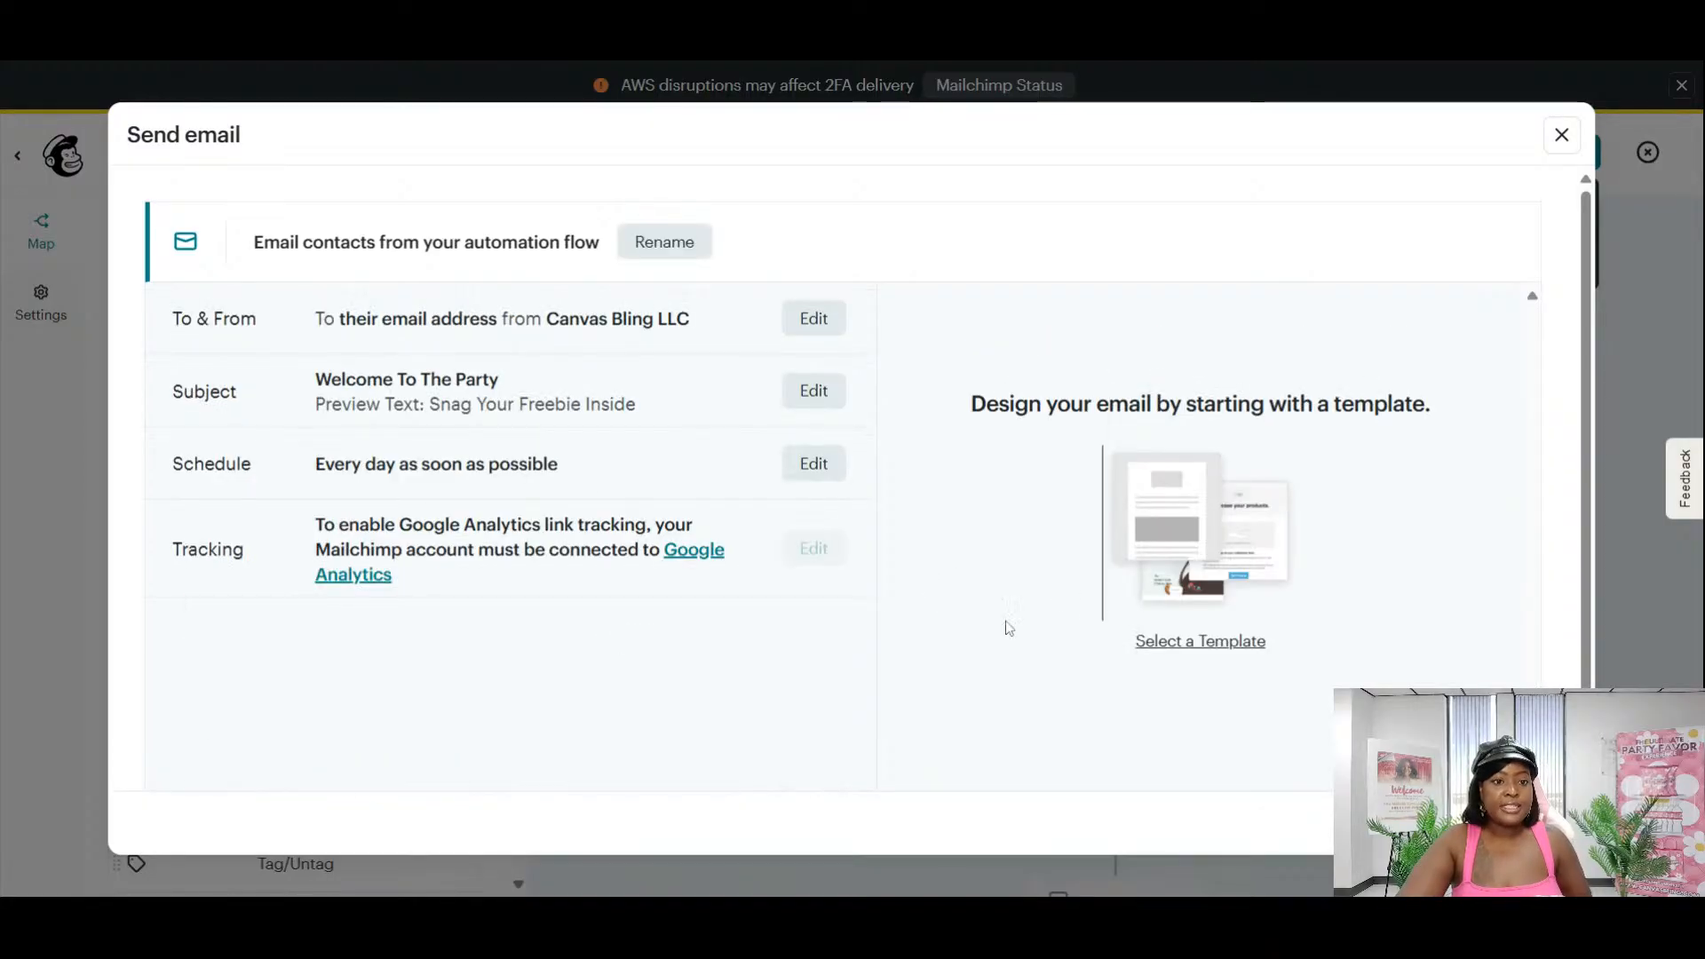
pyautogui.scroll(-1, 714, 597)
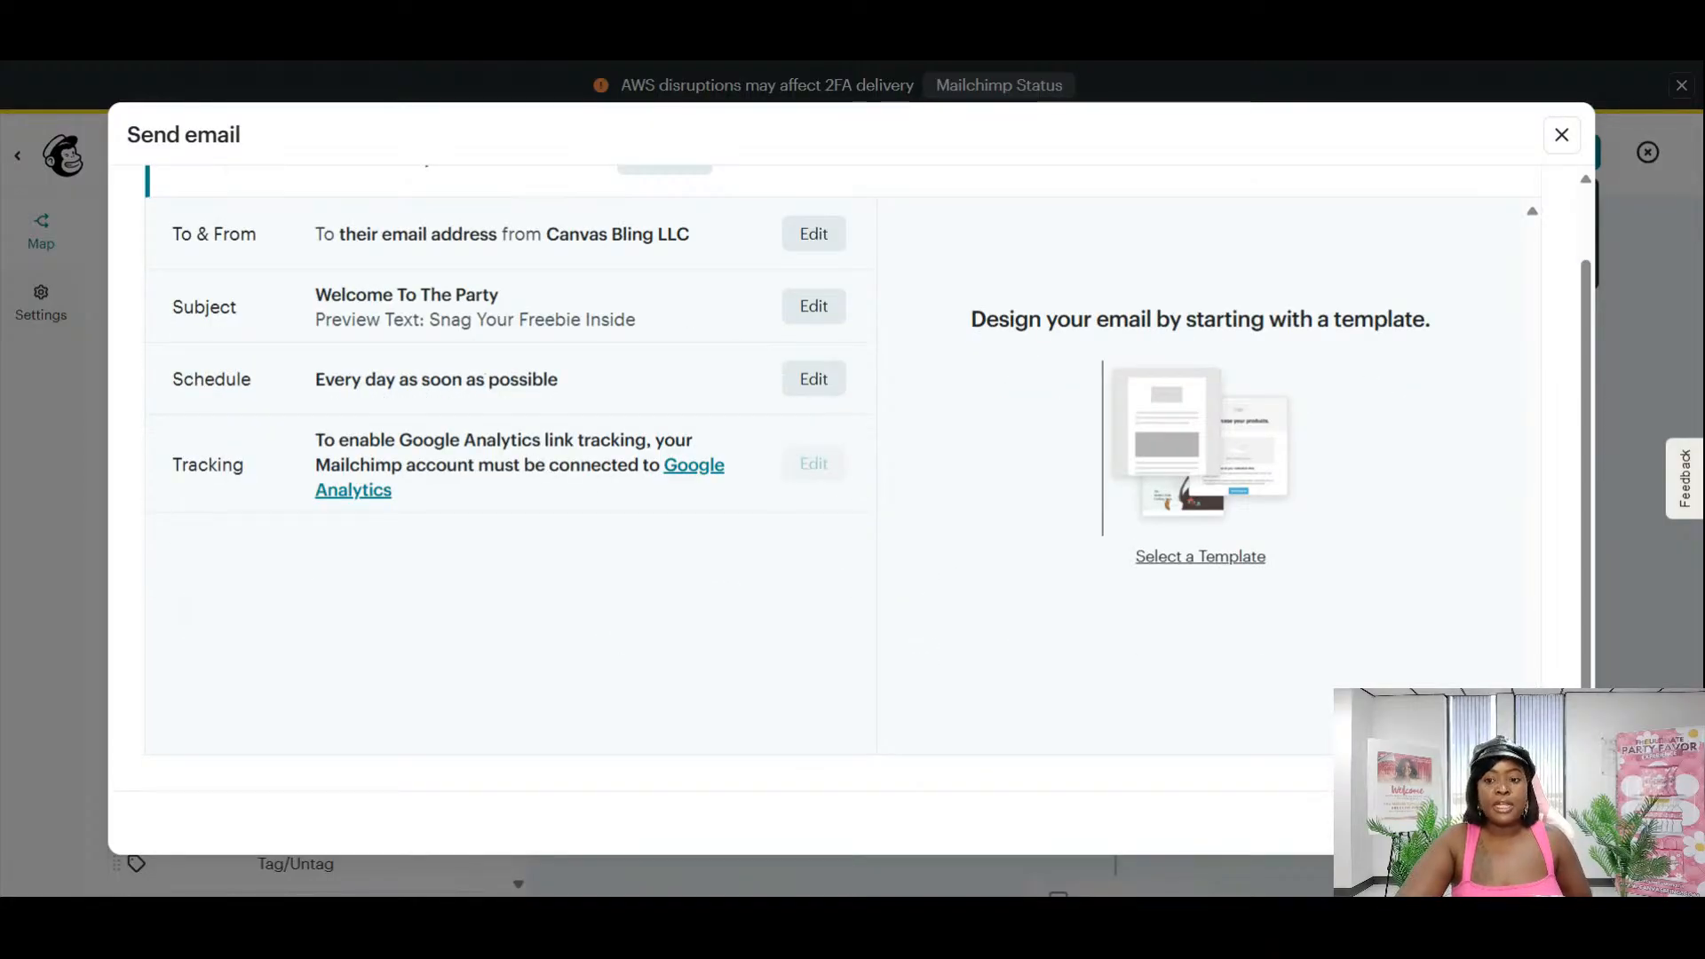
pyautogui.click(1501, 822)
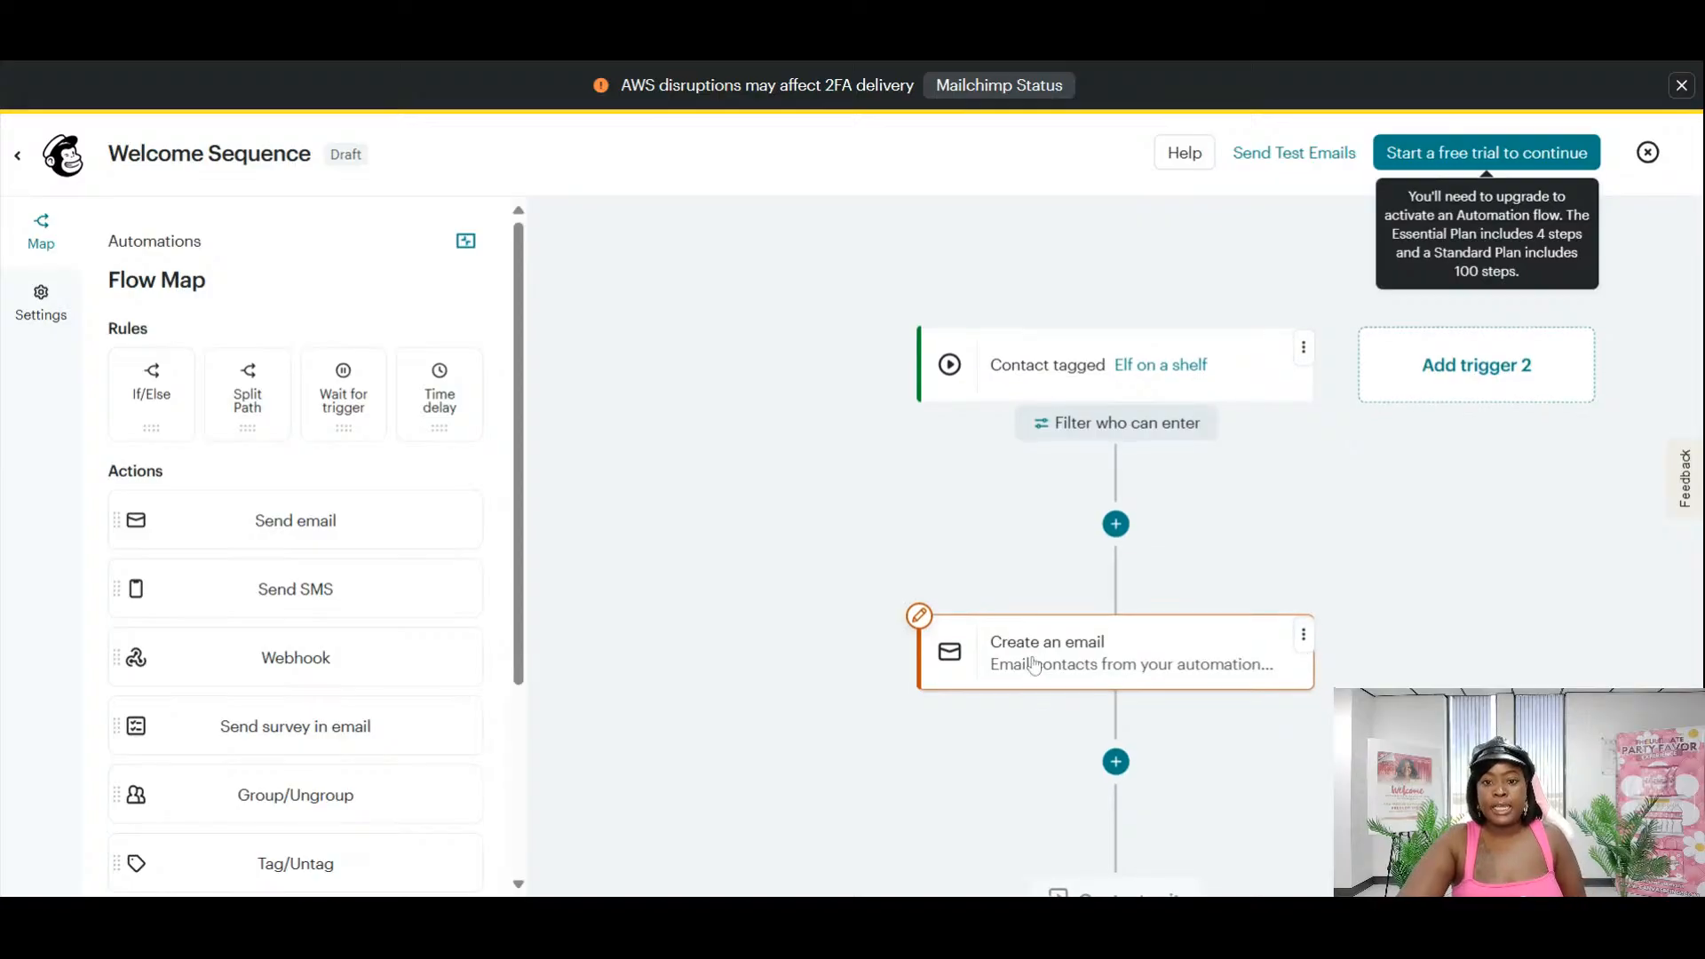
# Reopen the flow's email step, review its sender, subject, schedule and tracking settings, and return to the flow map.
pyautogui.scroll(-3, 1033, 664)
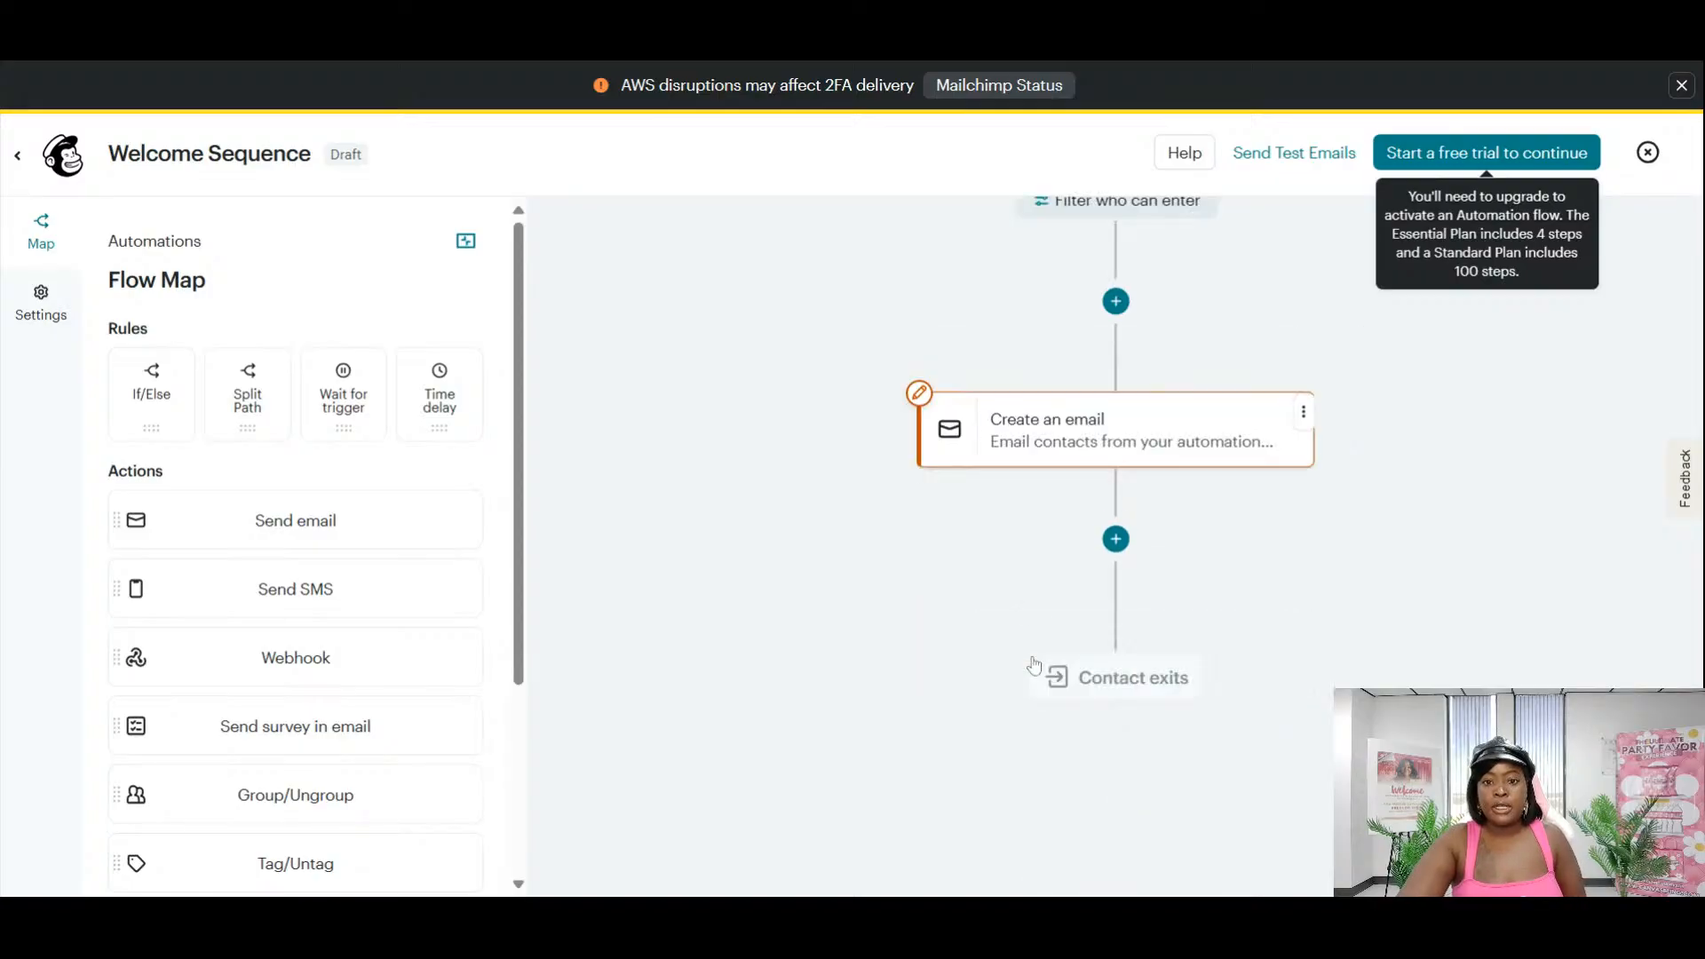
pyautogui.click(952, 435)
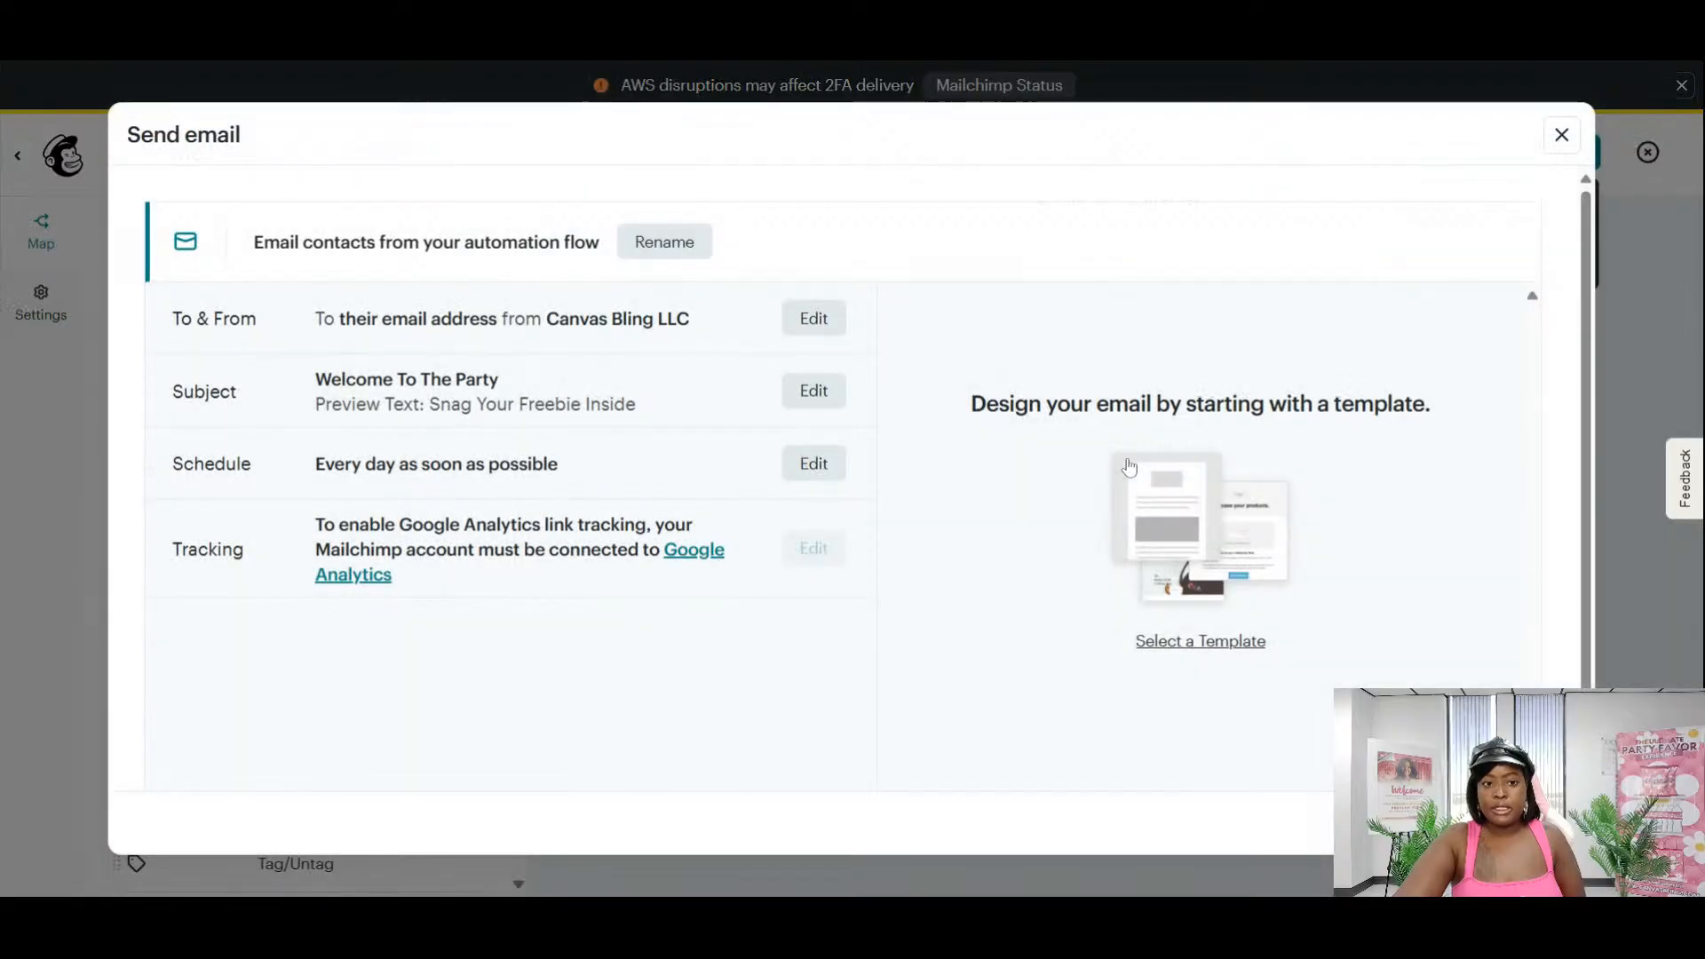
pyautogui.scroll(-1, 594, 462)
pyautogui.scroll(1, 594, 462)
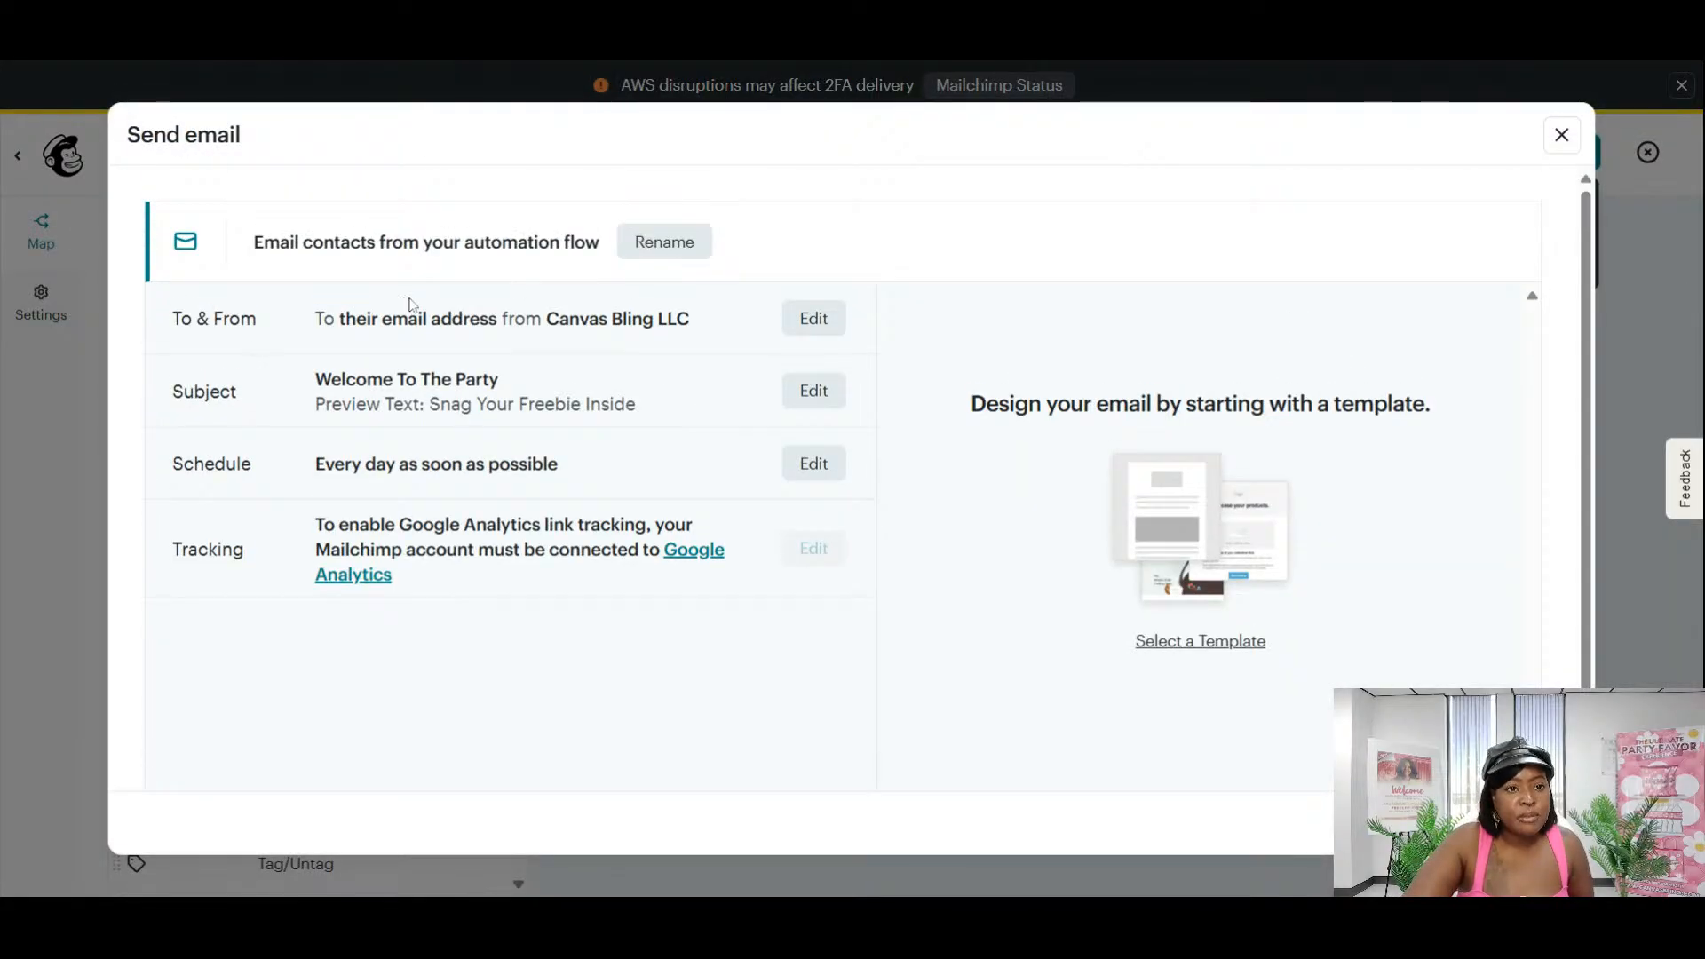
pyautogui.scroll(-1, 551, 452)
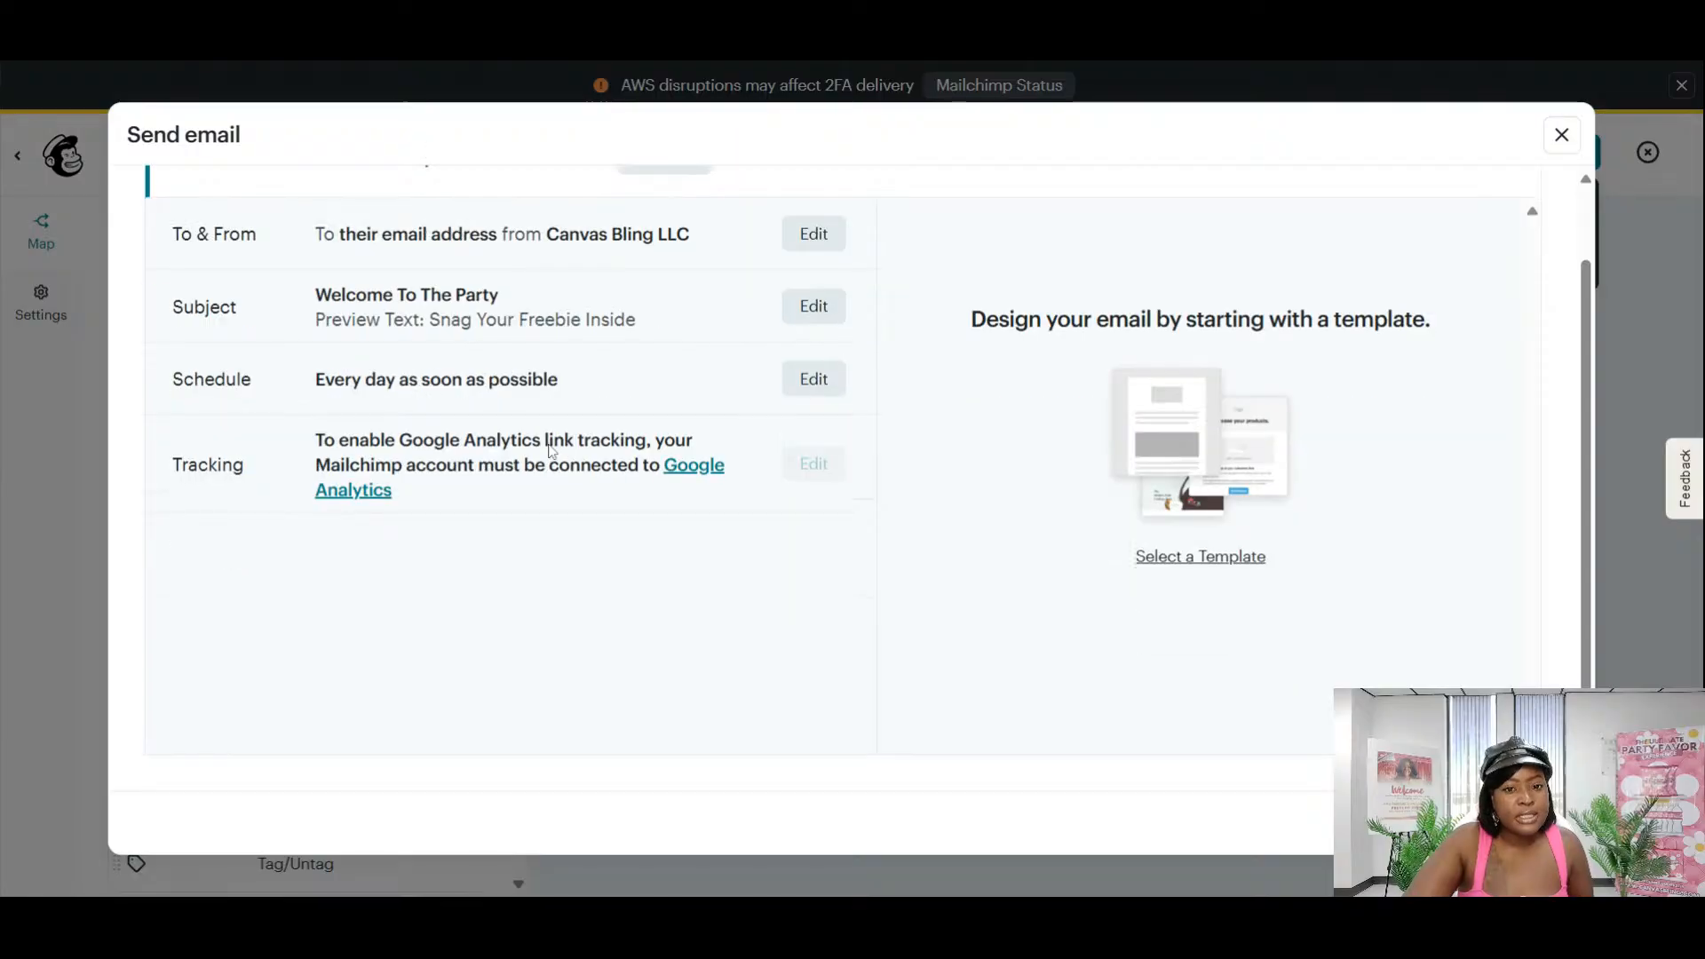
pyautogui.scroll(1, 551, 452)
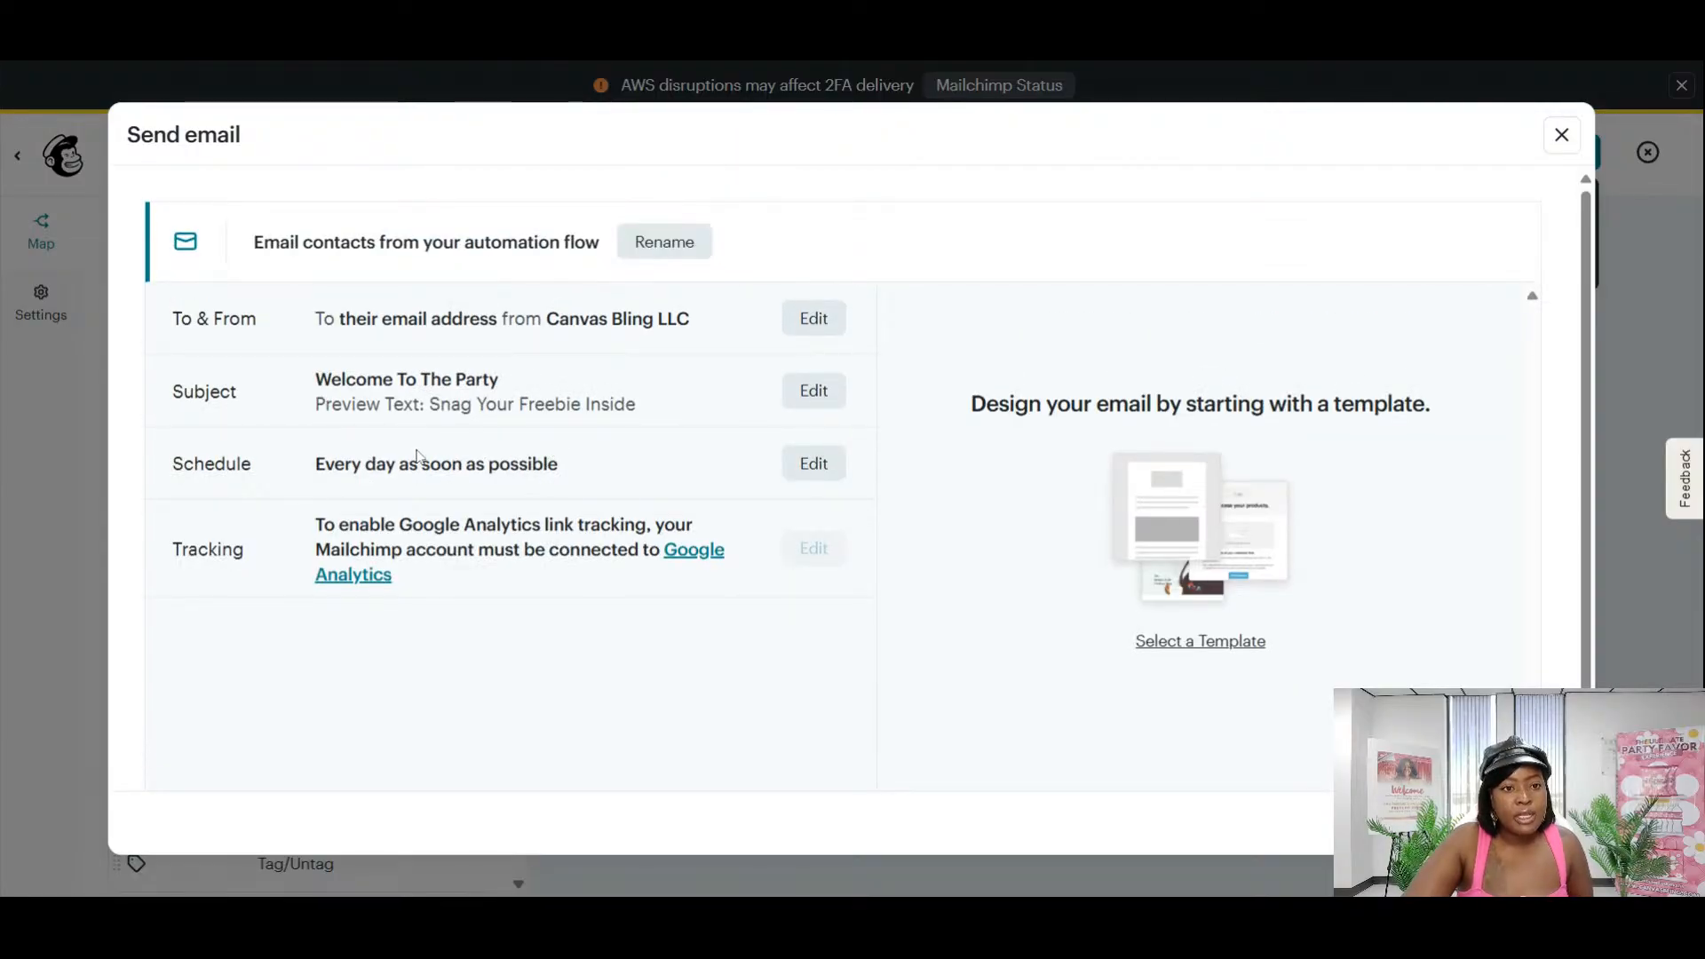
pyautogui.scroll(-1, 804, 396)
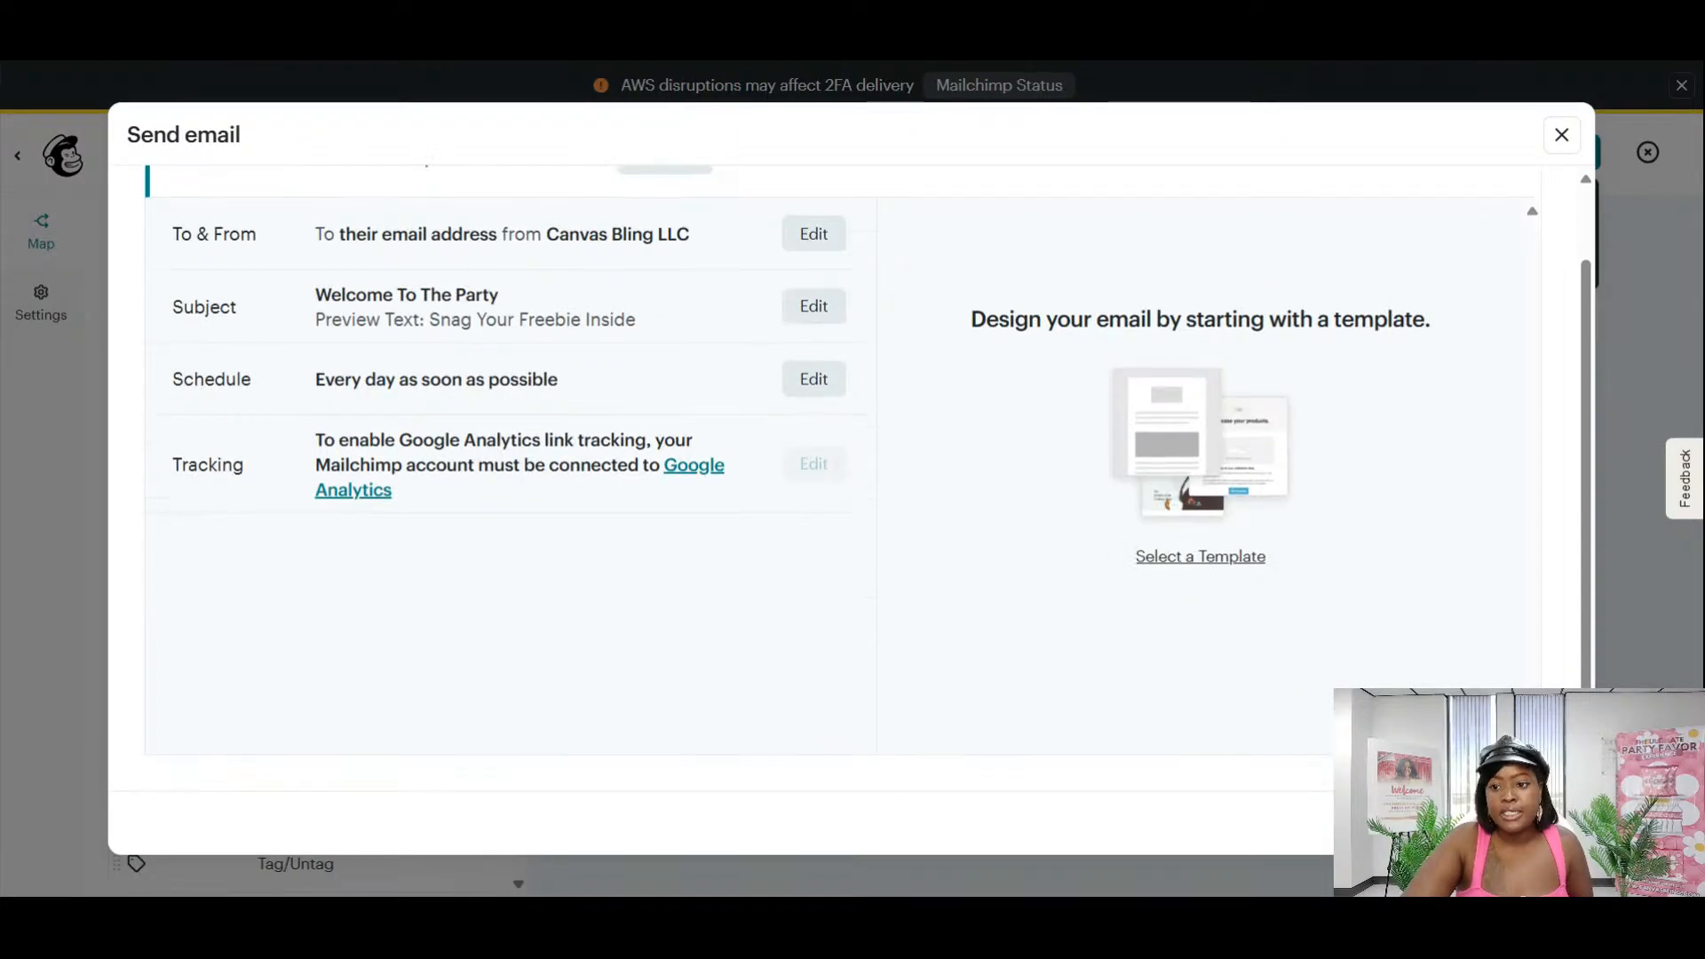
pyautogui.click(1561, 134)
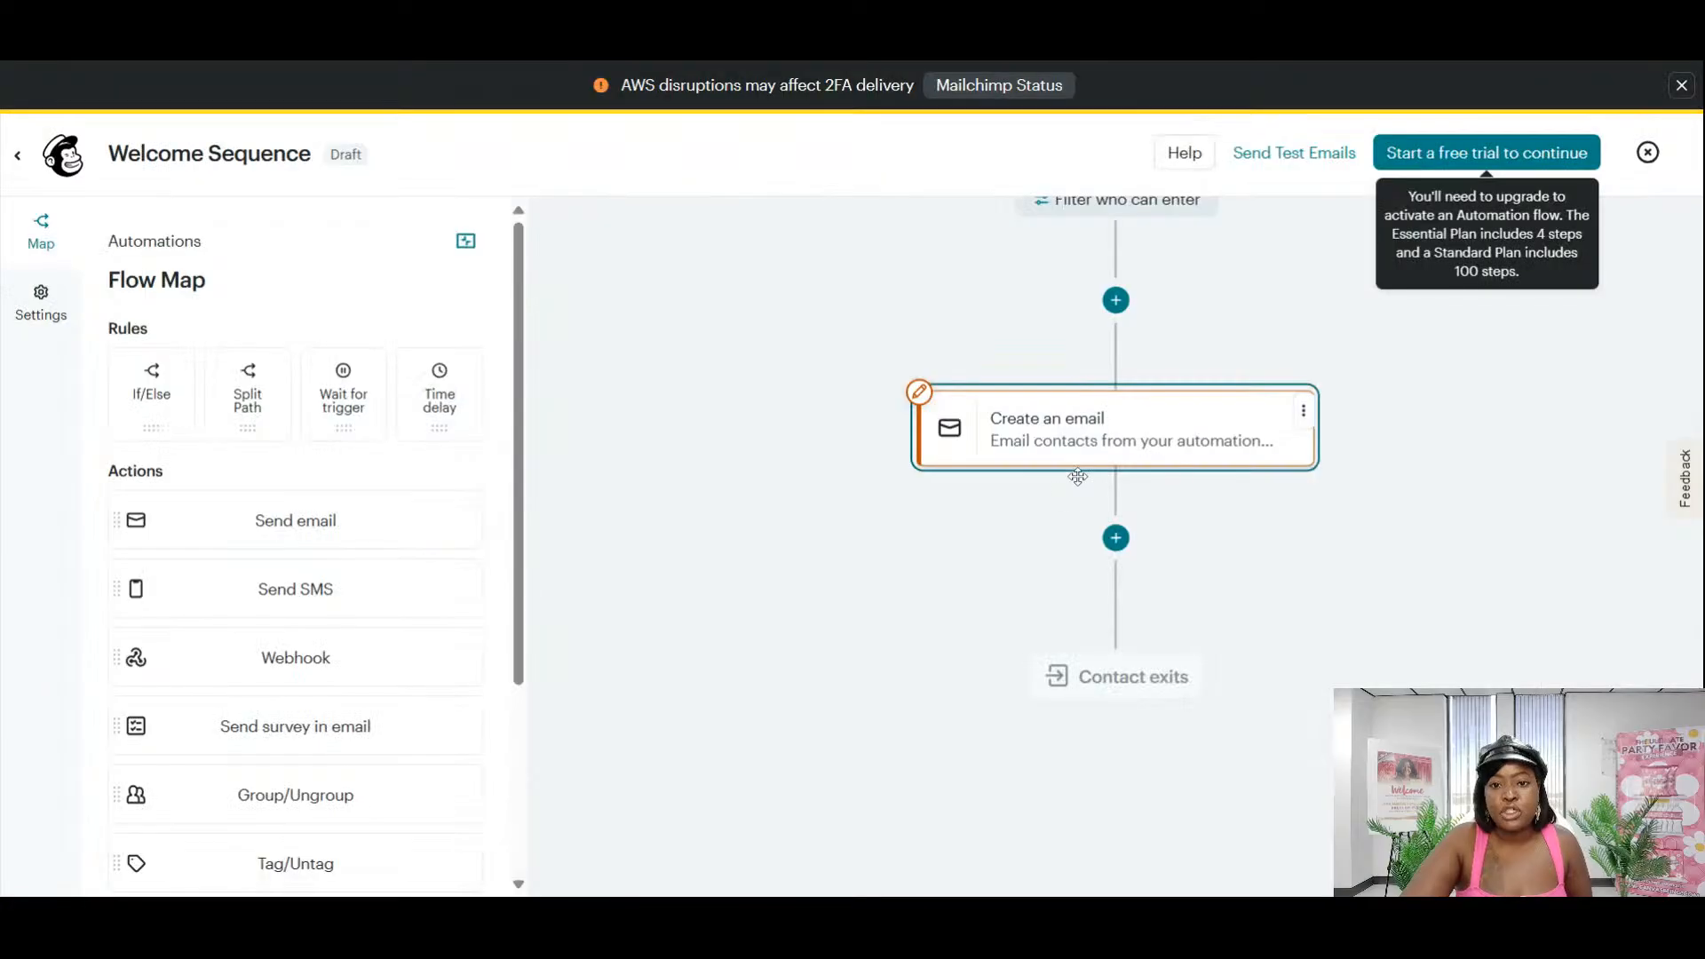
# Add a second Send email action directly after the first email and close its settings without editing them.
pyautogui.scroll(-4, 1269, 532)
pyautogui.scroll(6, 1269, 532)
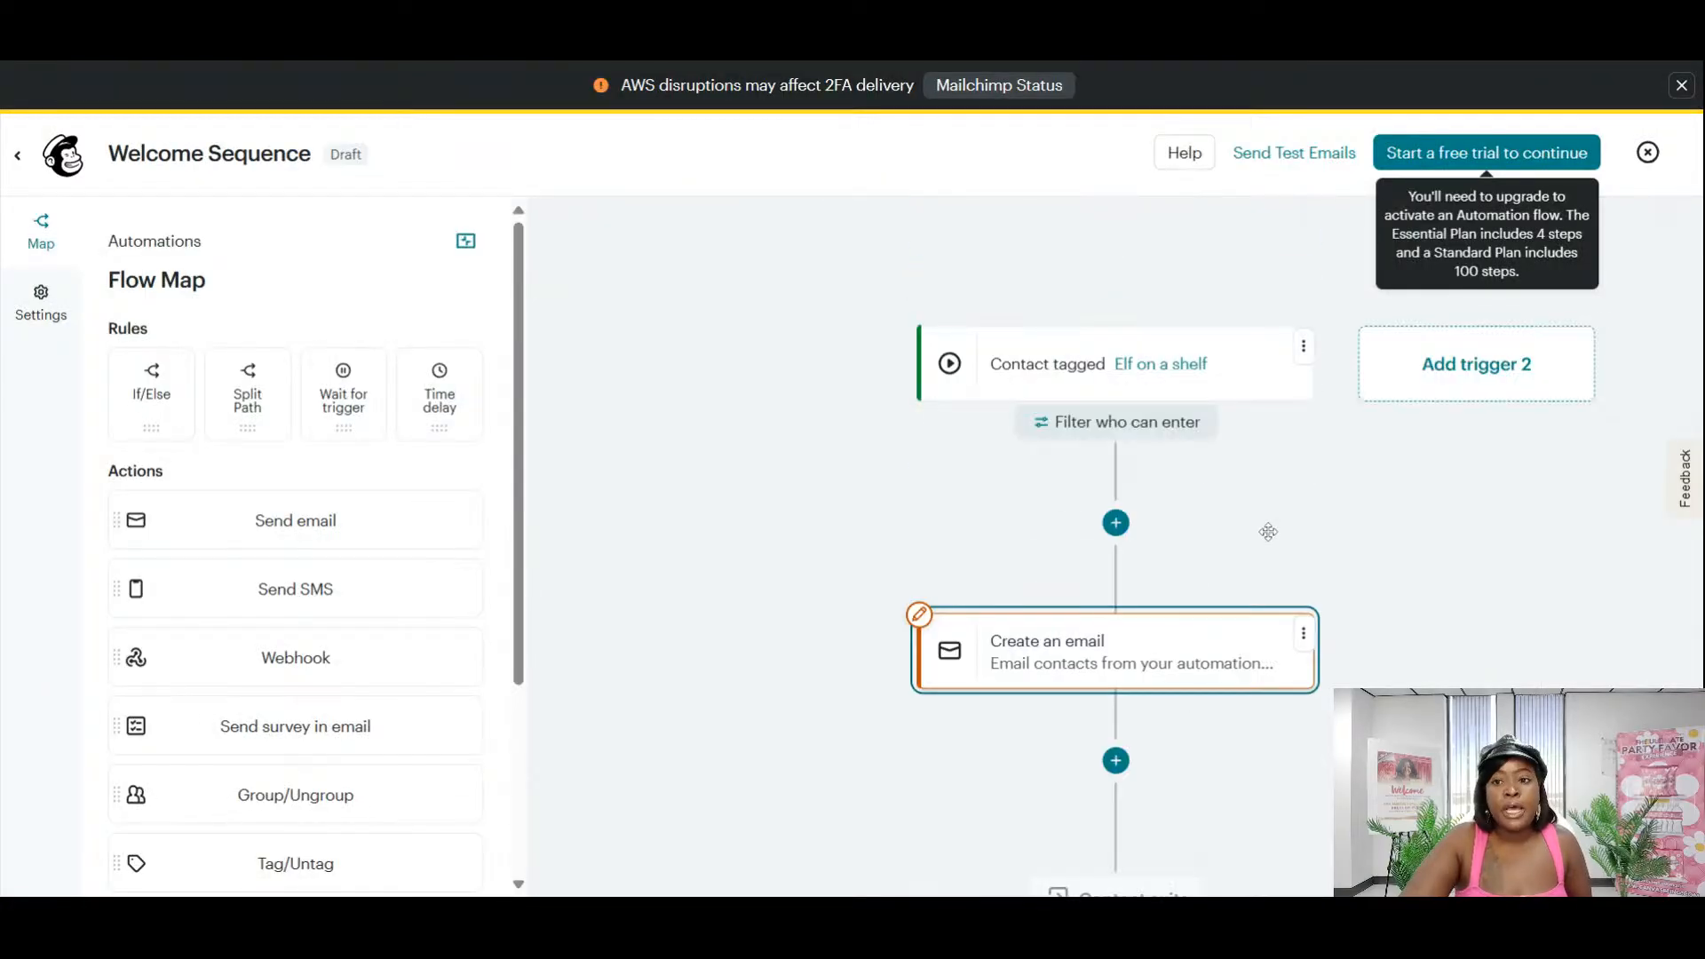
pyautogui.scroll(-3, 1268, 533)
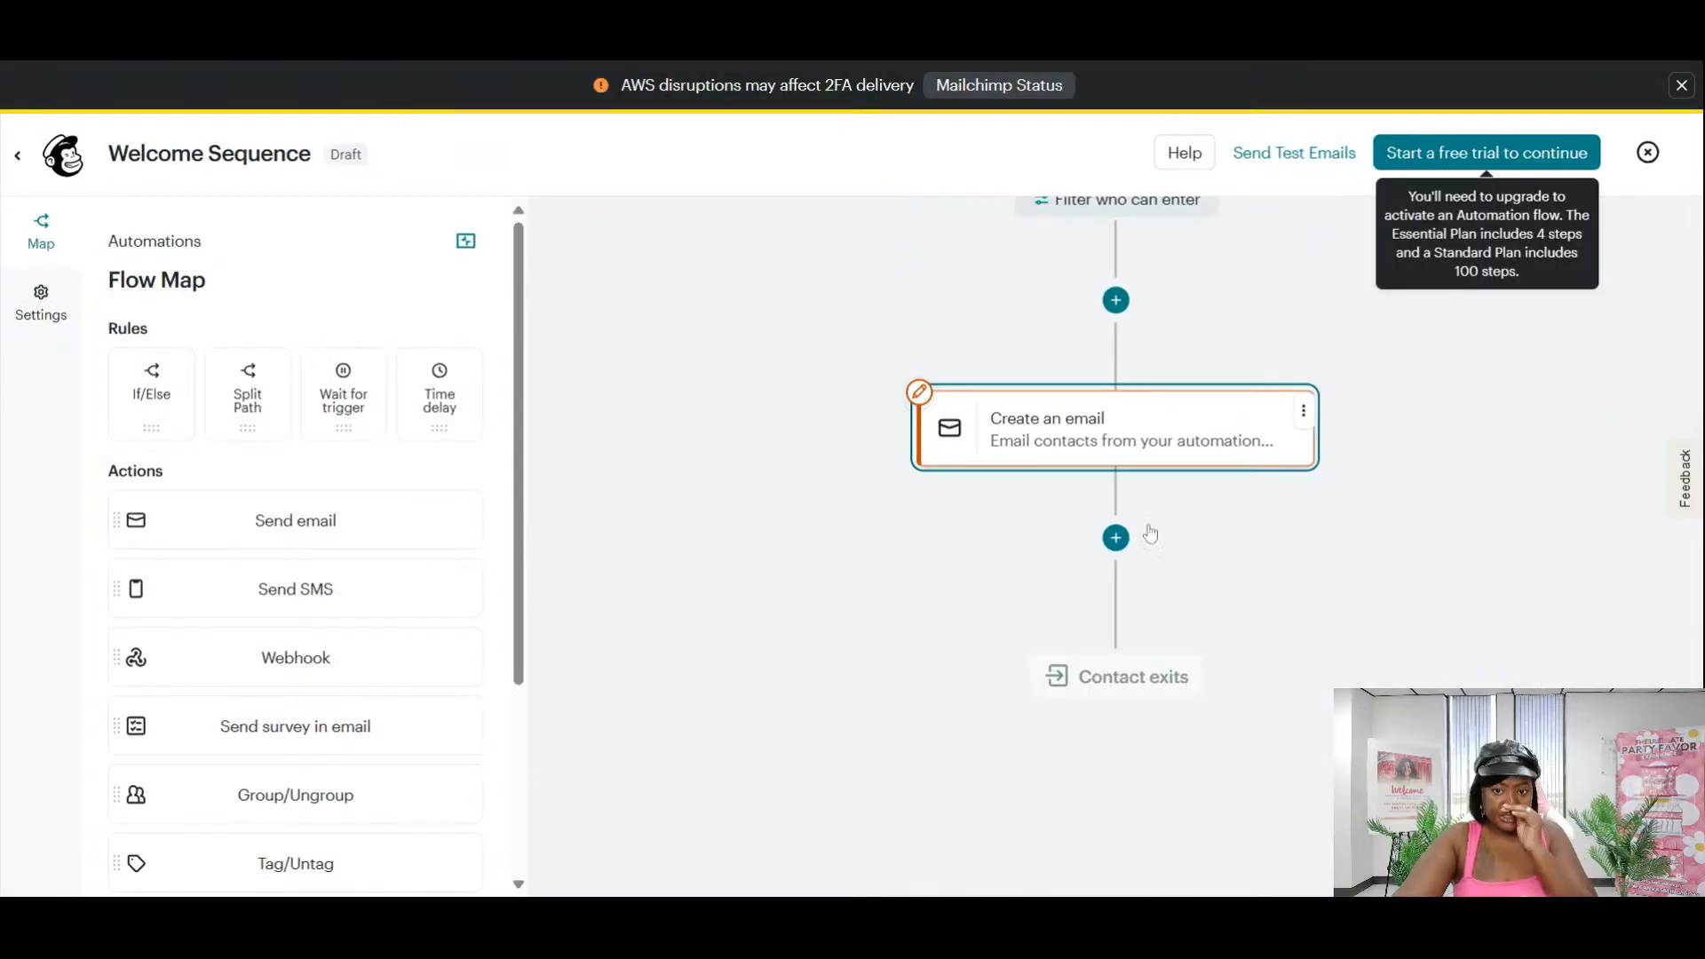
pyautogui.scroll(3, 1216, 566)
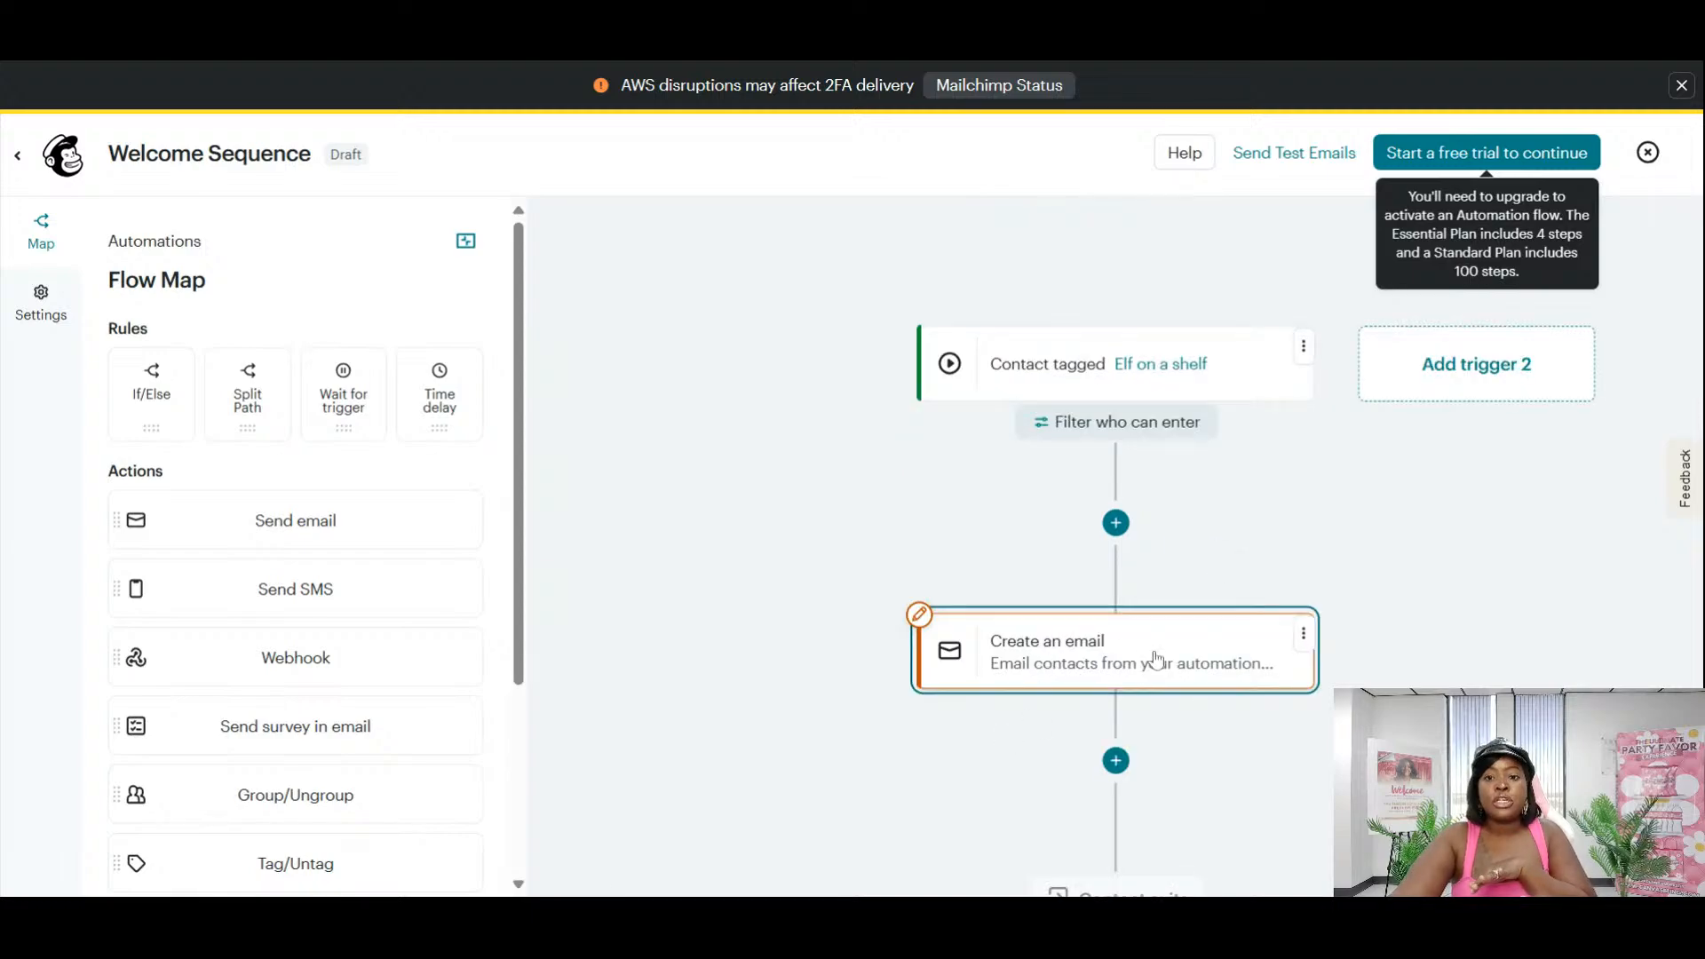
pyautogui.scroll(-2, 1152, 657)
pyautogui.moveTo(1123, 421)
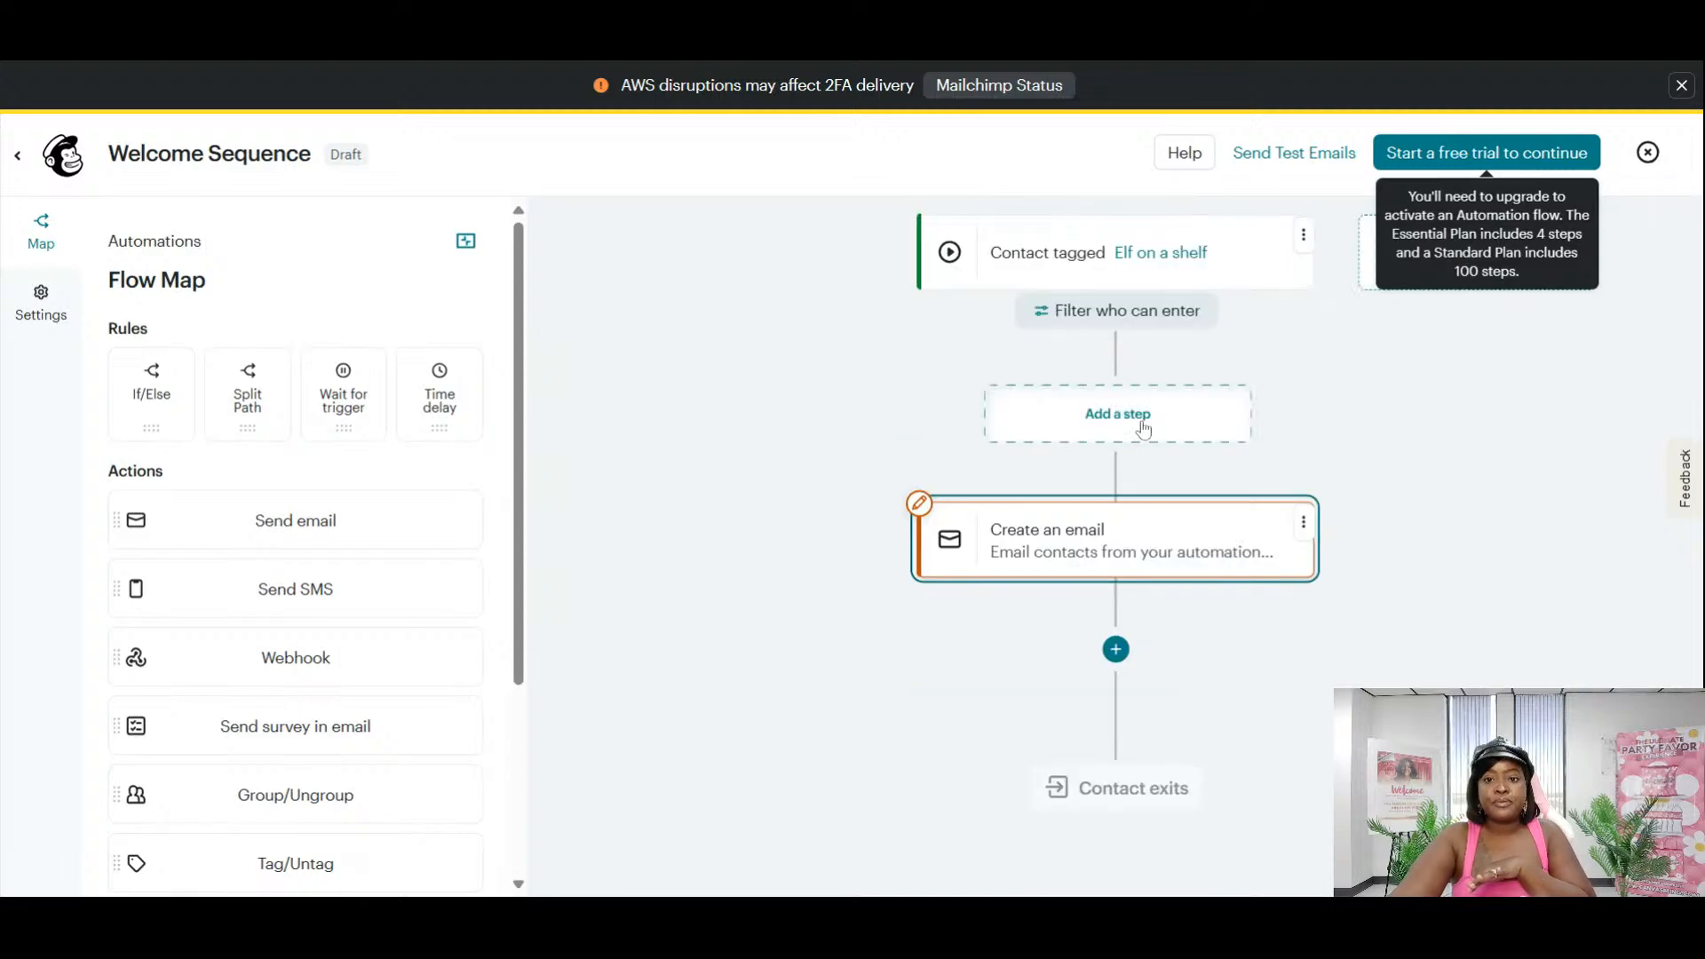
pyautogui.click(1117, 668)
pyautogui.click(1435, 655)
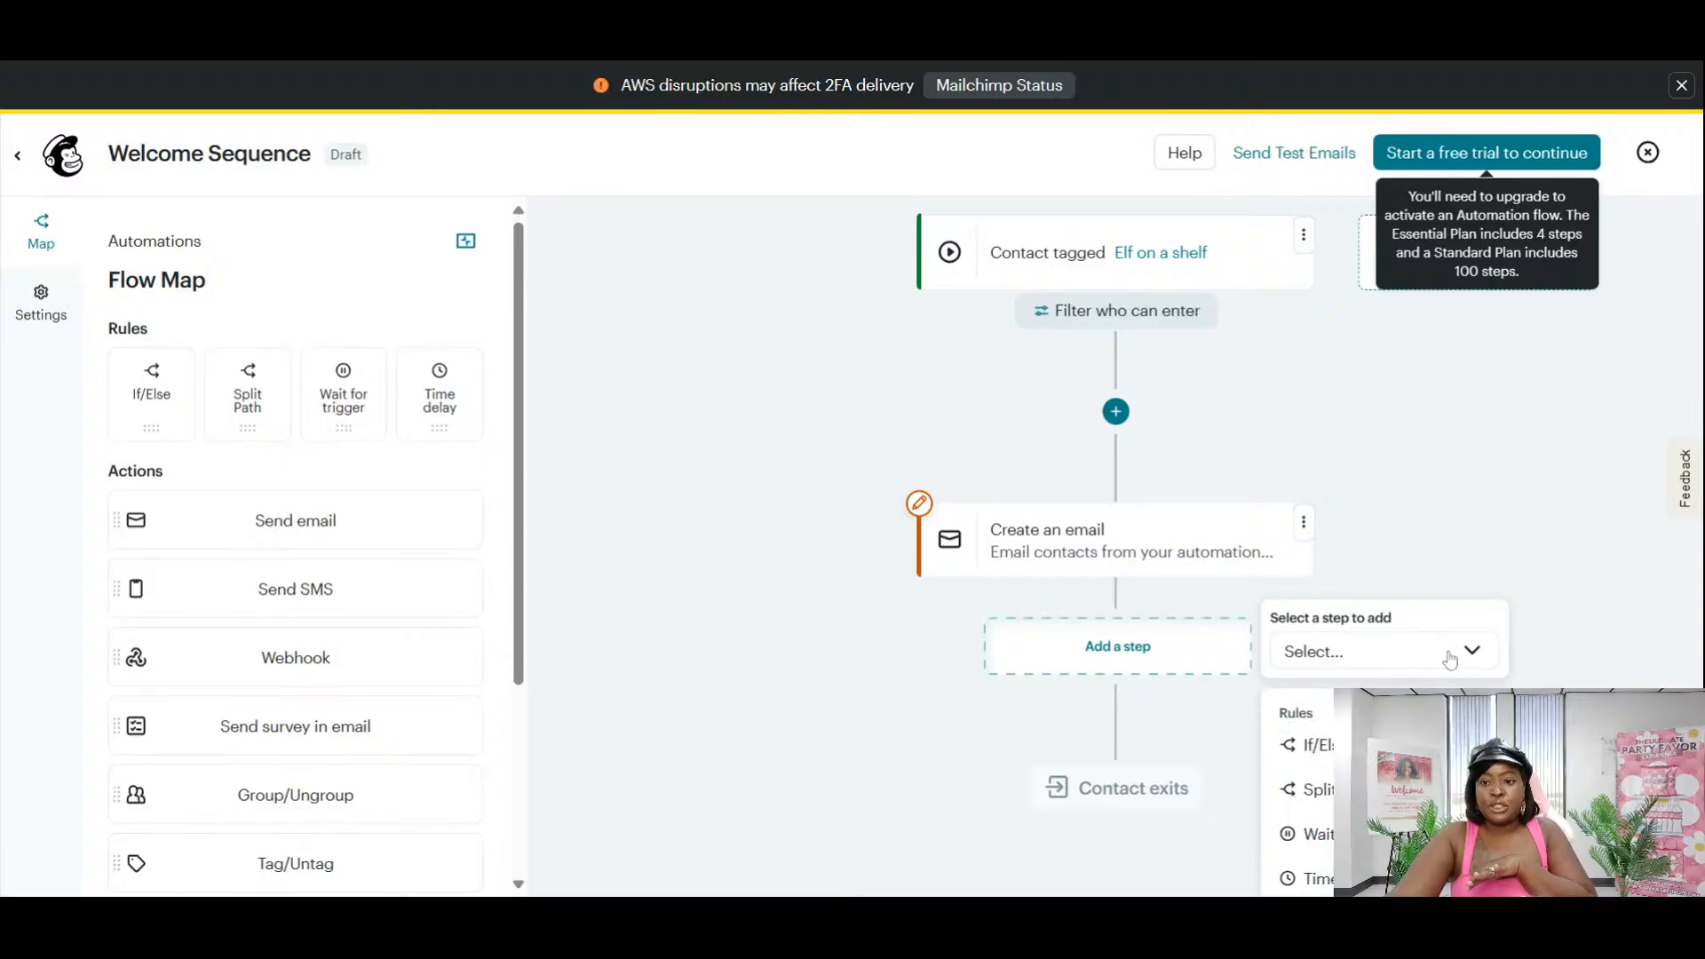
pyautogui.scroll(-3, 1422, 636)
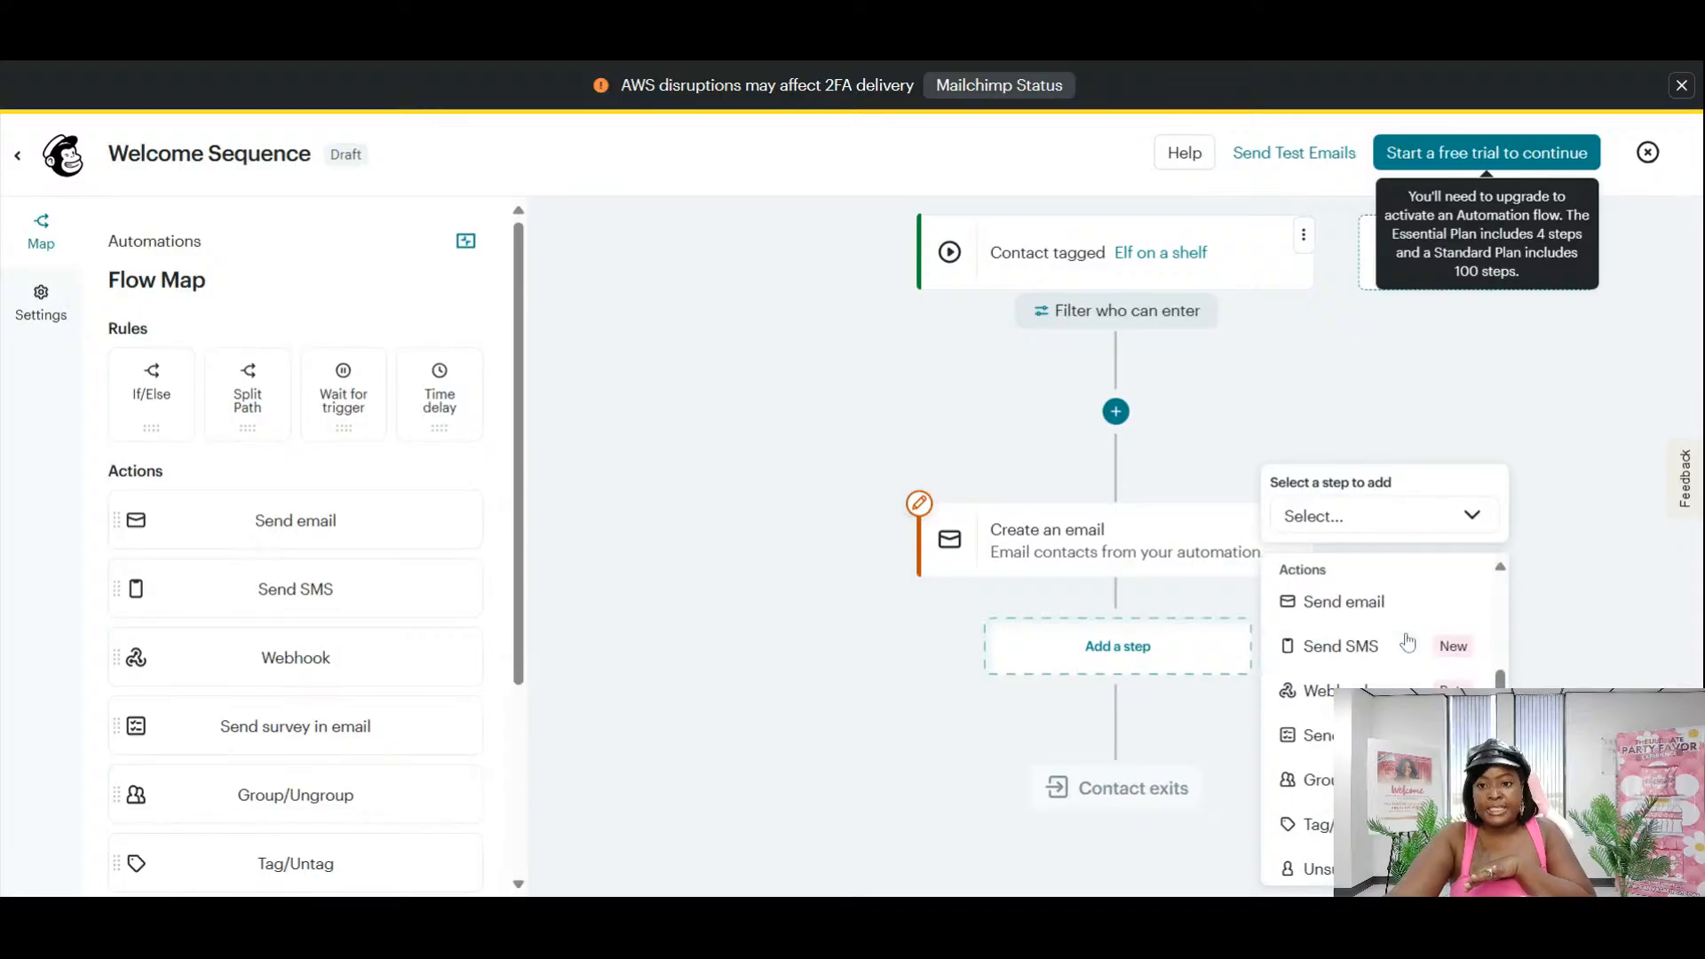
pyautogui.scroll(3, 1434, 633)
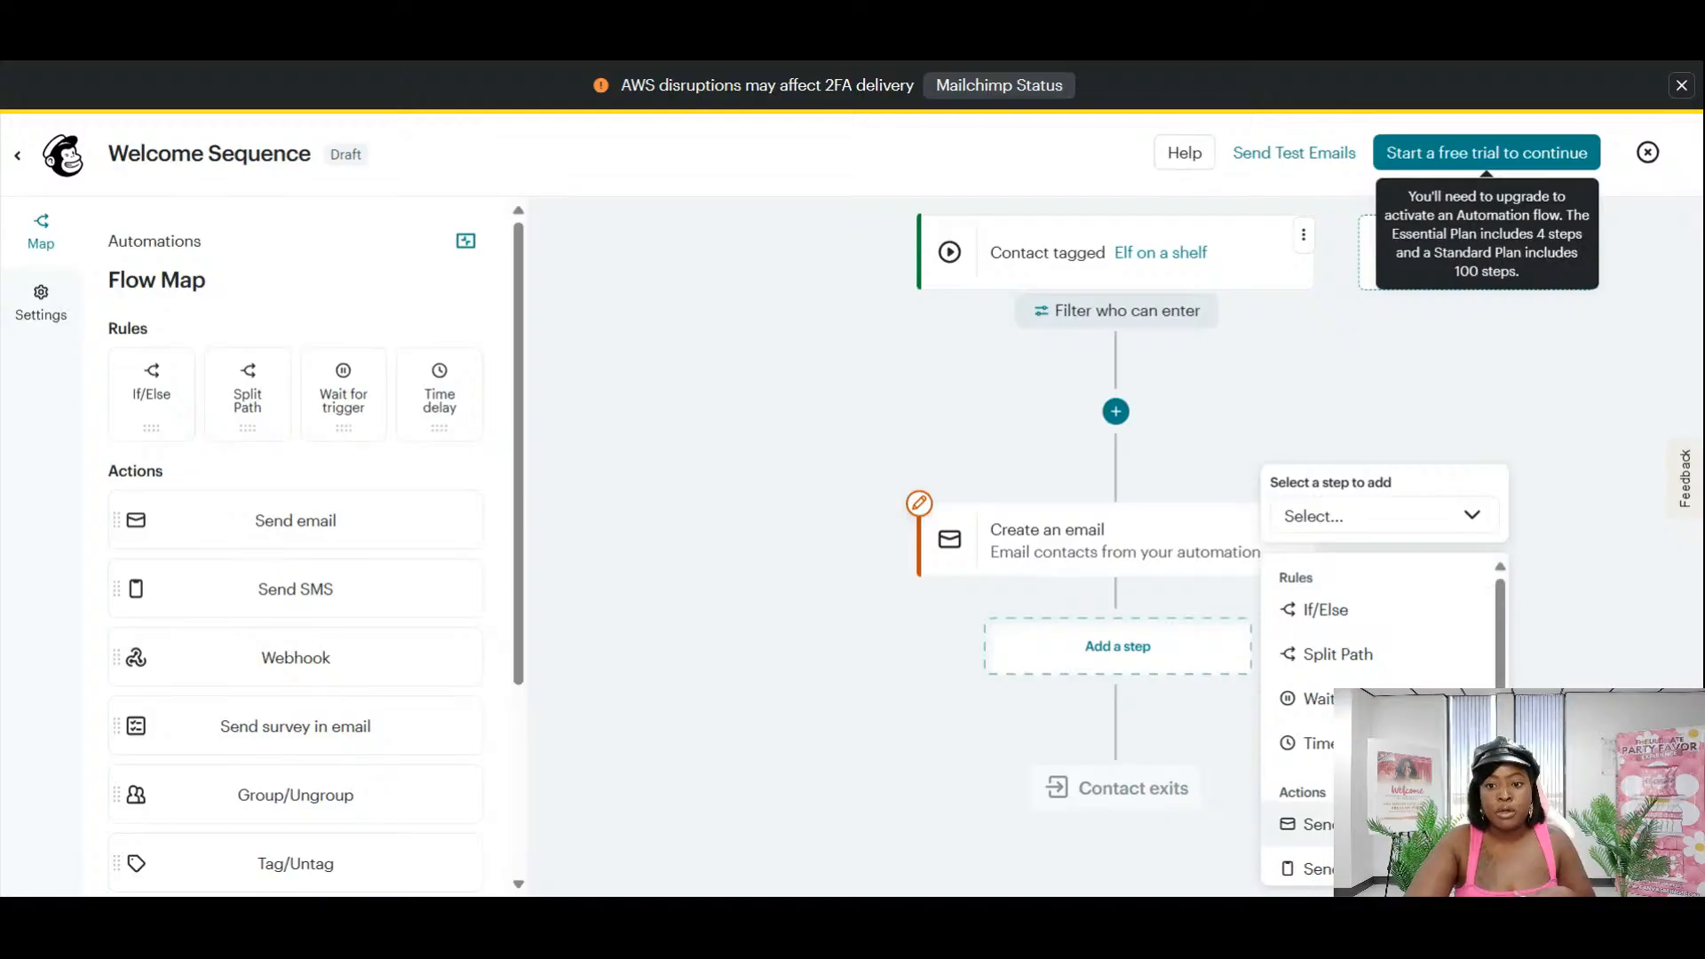
pyautogui.click(1298, 824)
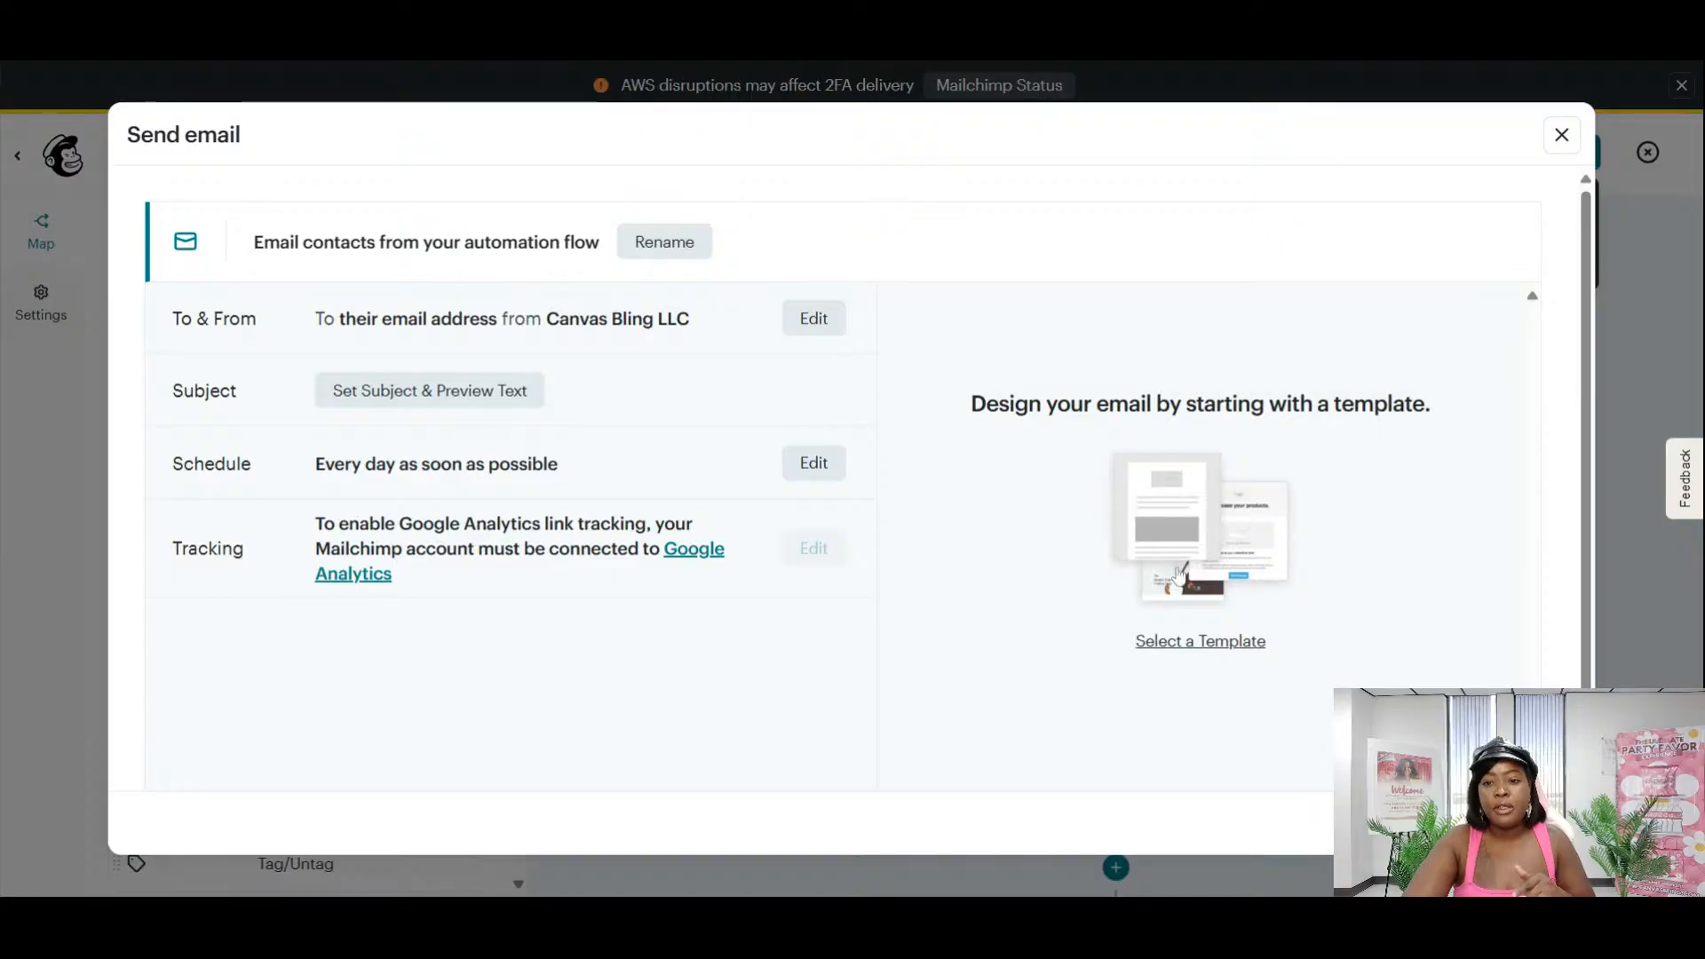
pyautogui.click(1561, 134)
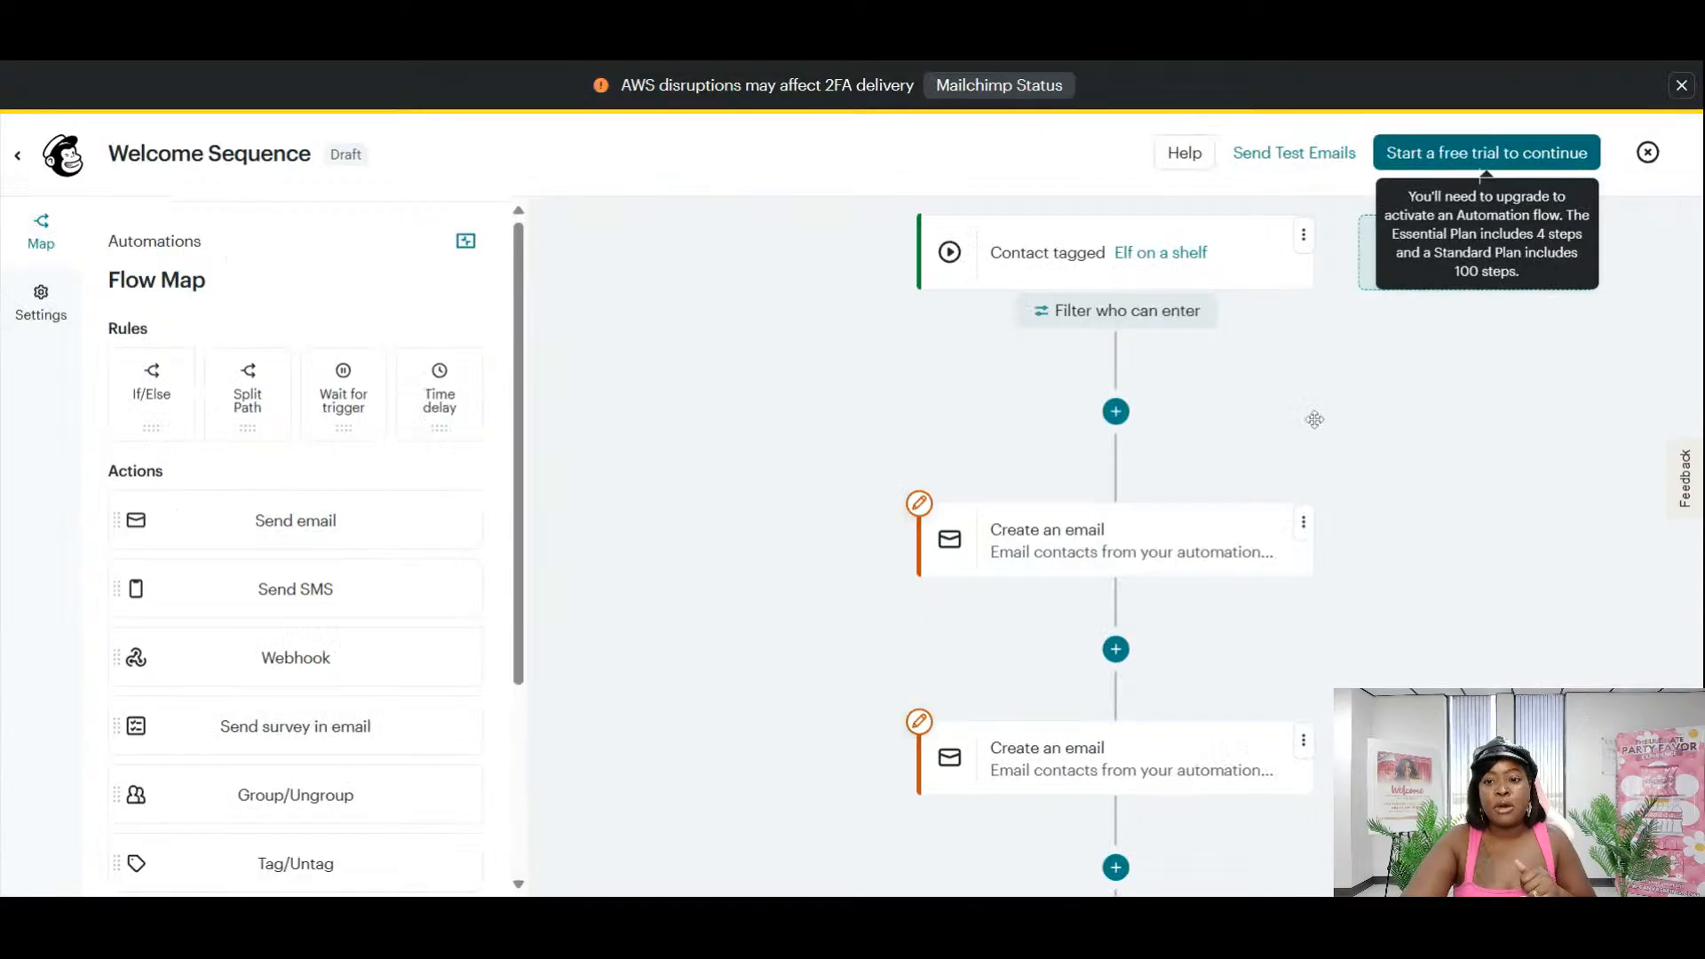
# Apply the Minimal basic layout template to the first email and look over its content down to the footer.
pyautogui.click(1117, 557)
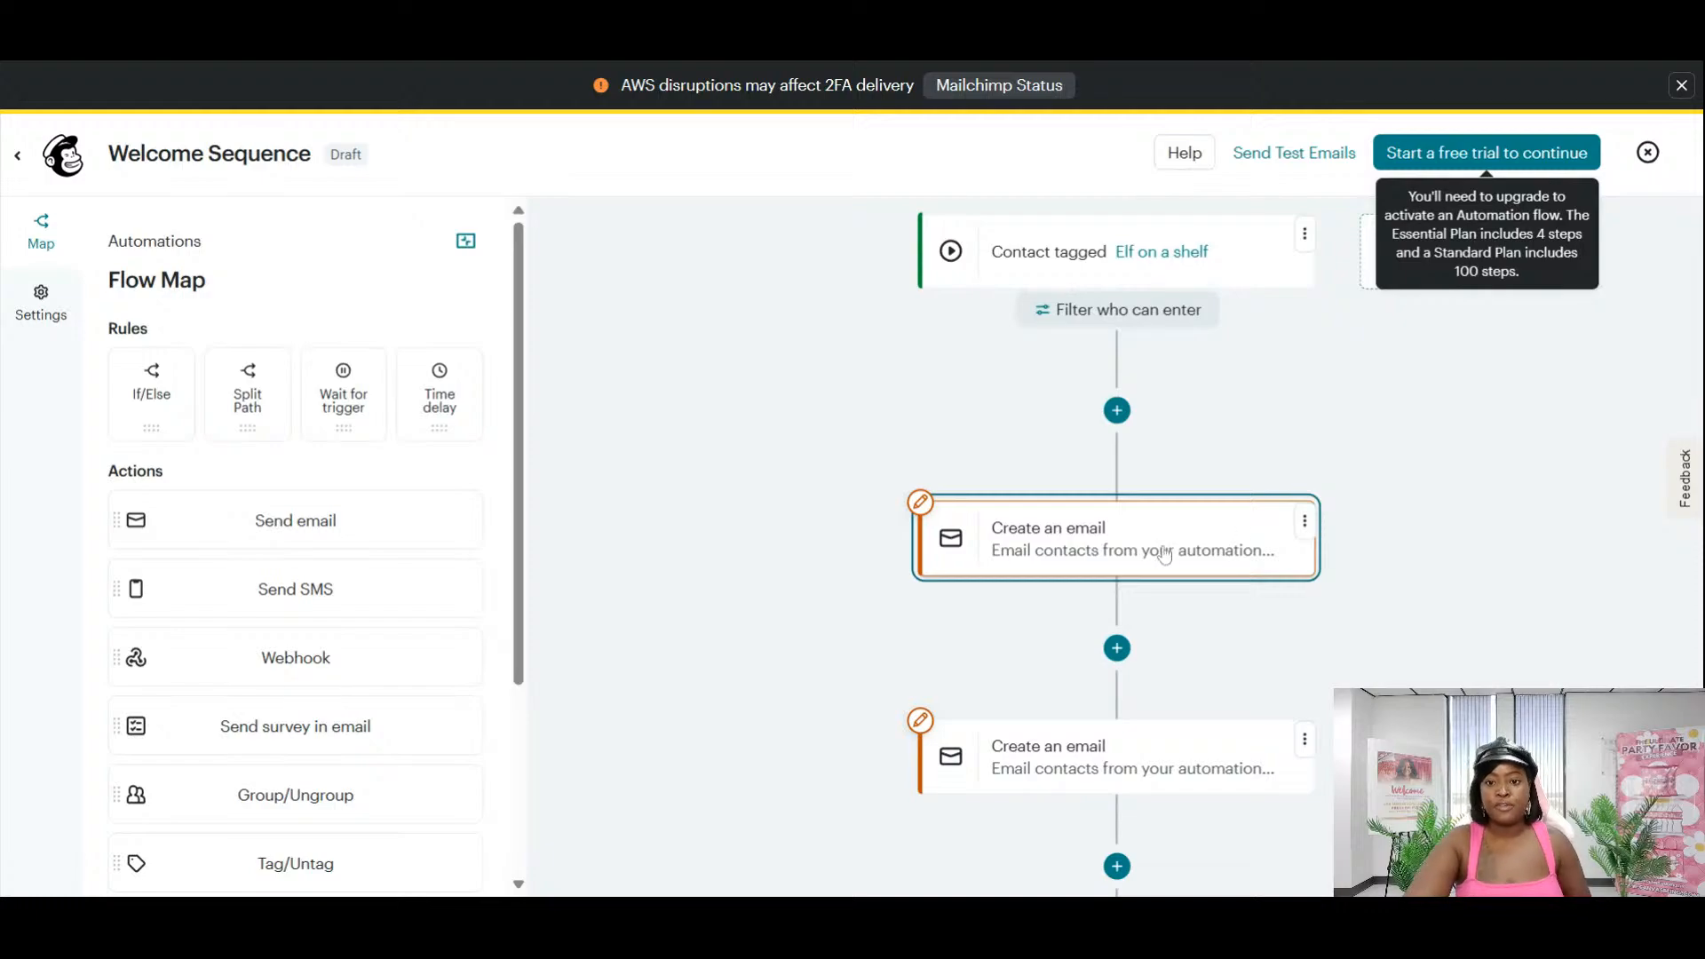
pyautogui.click(1223, 547)
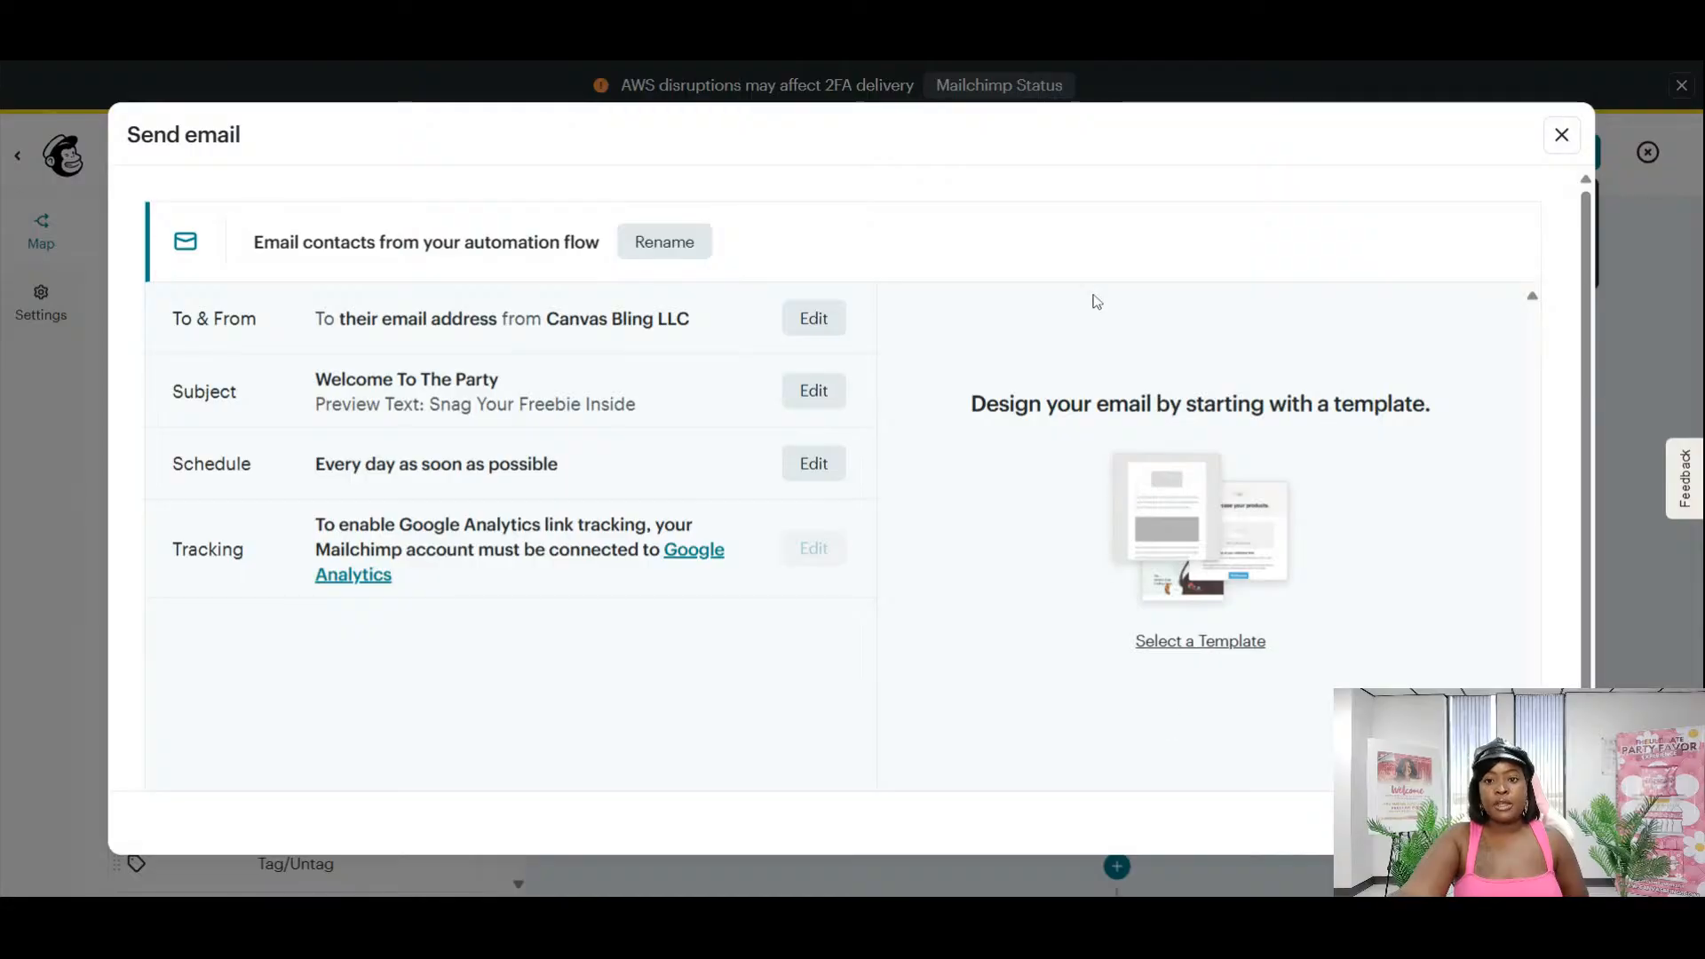
pyautogui.click(1178, 650)
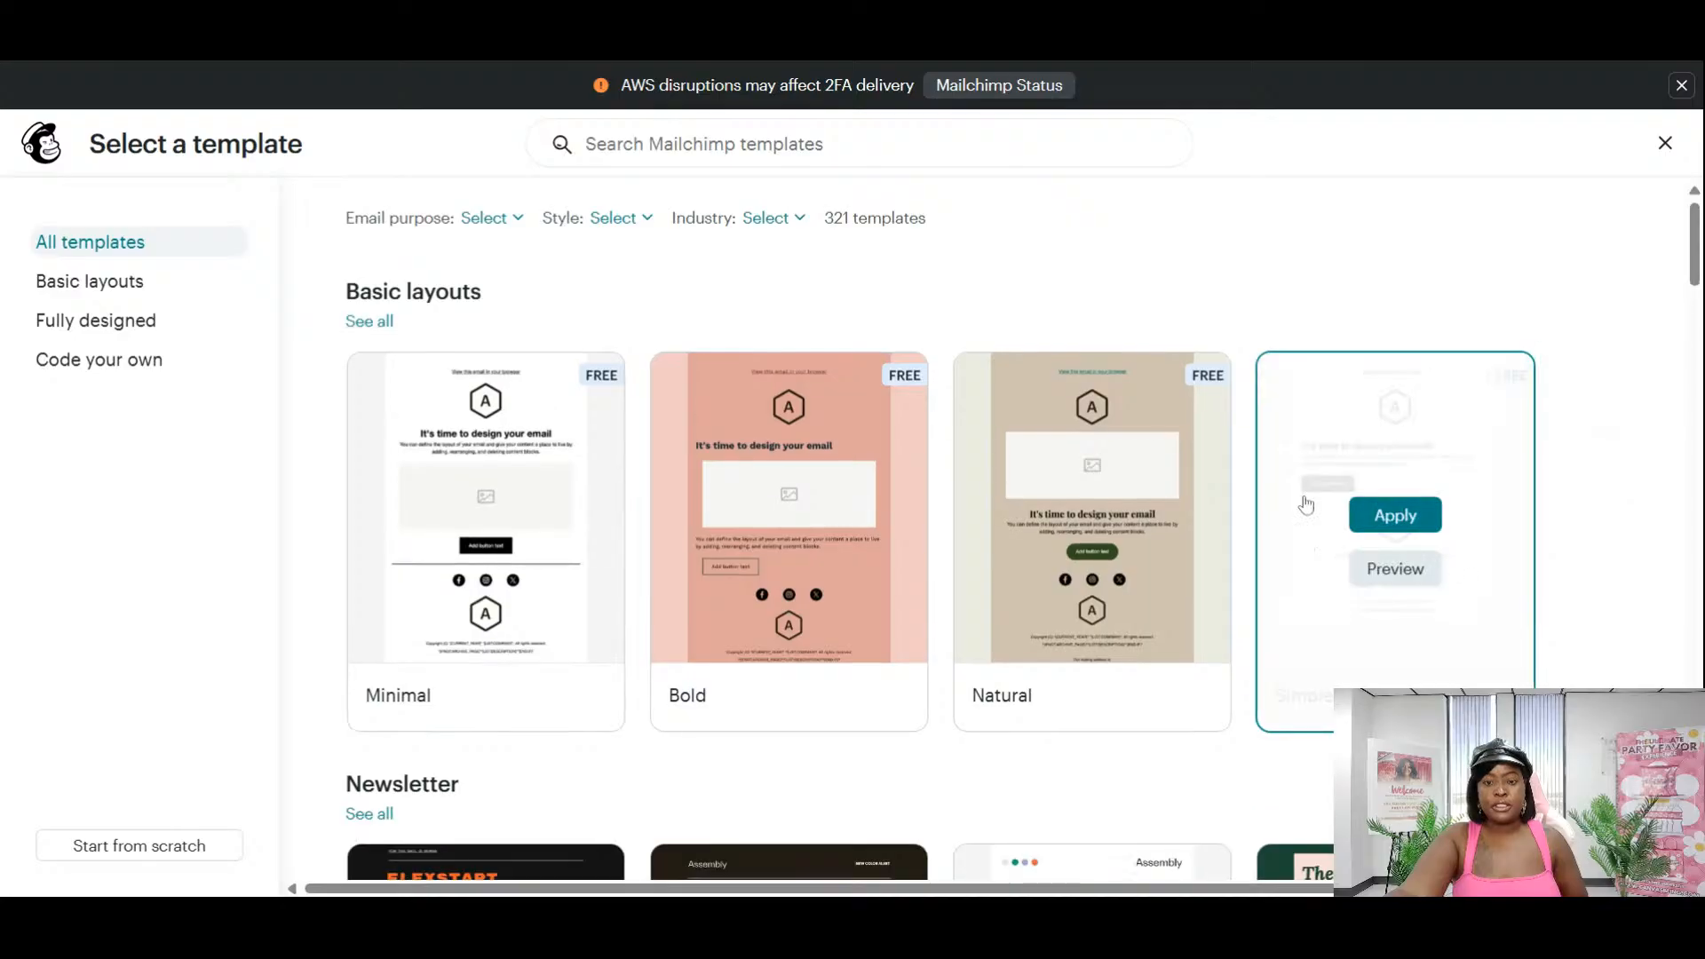
pyautogui.scroll(-3, 1306, 498)
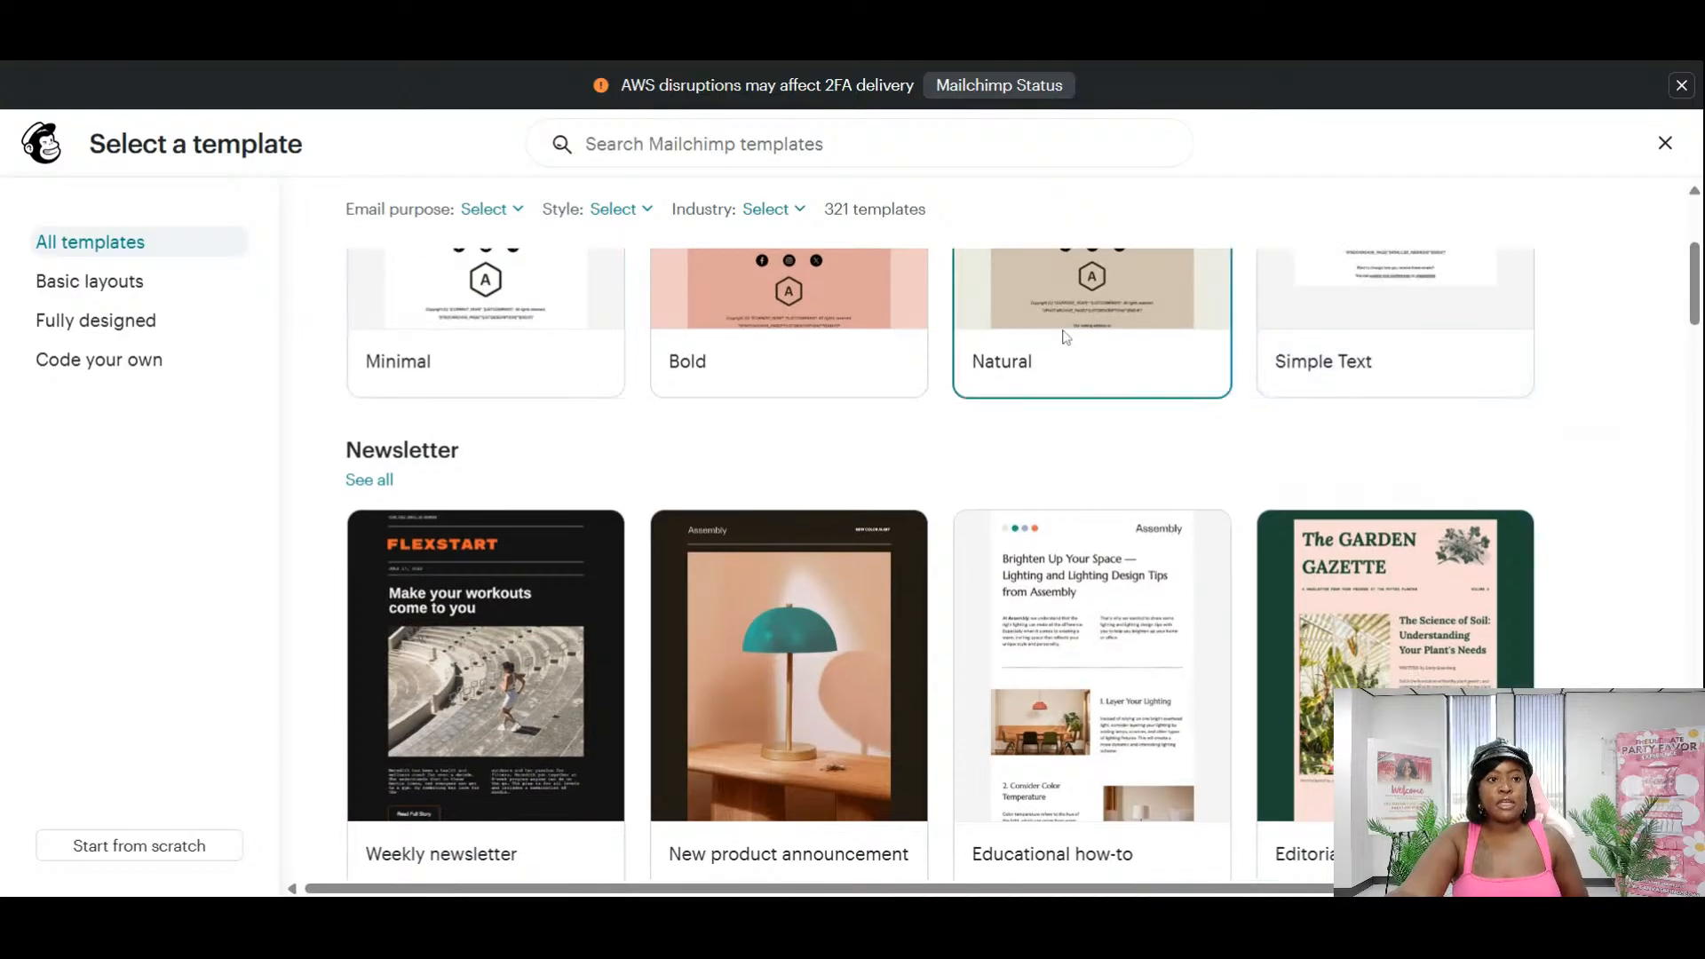
pyautogui.scroll(-7, 1092, 427)
pyautogui.scroll(10, 1120, 538)
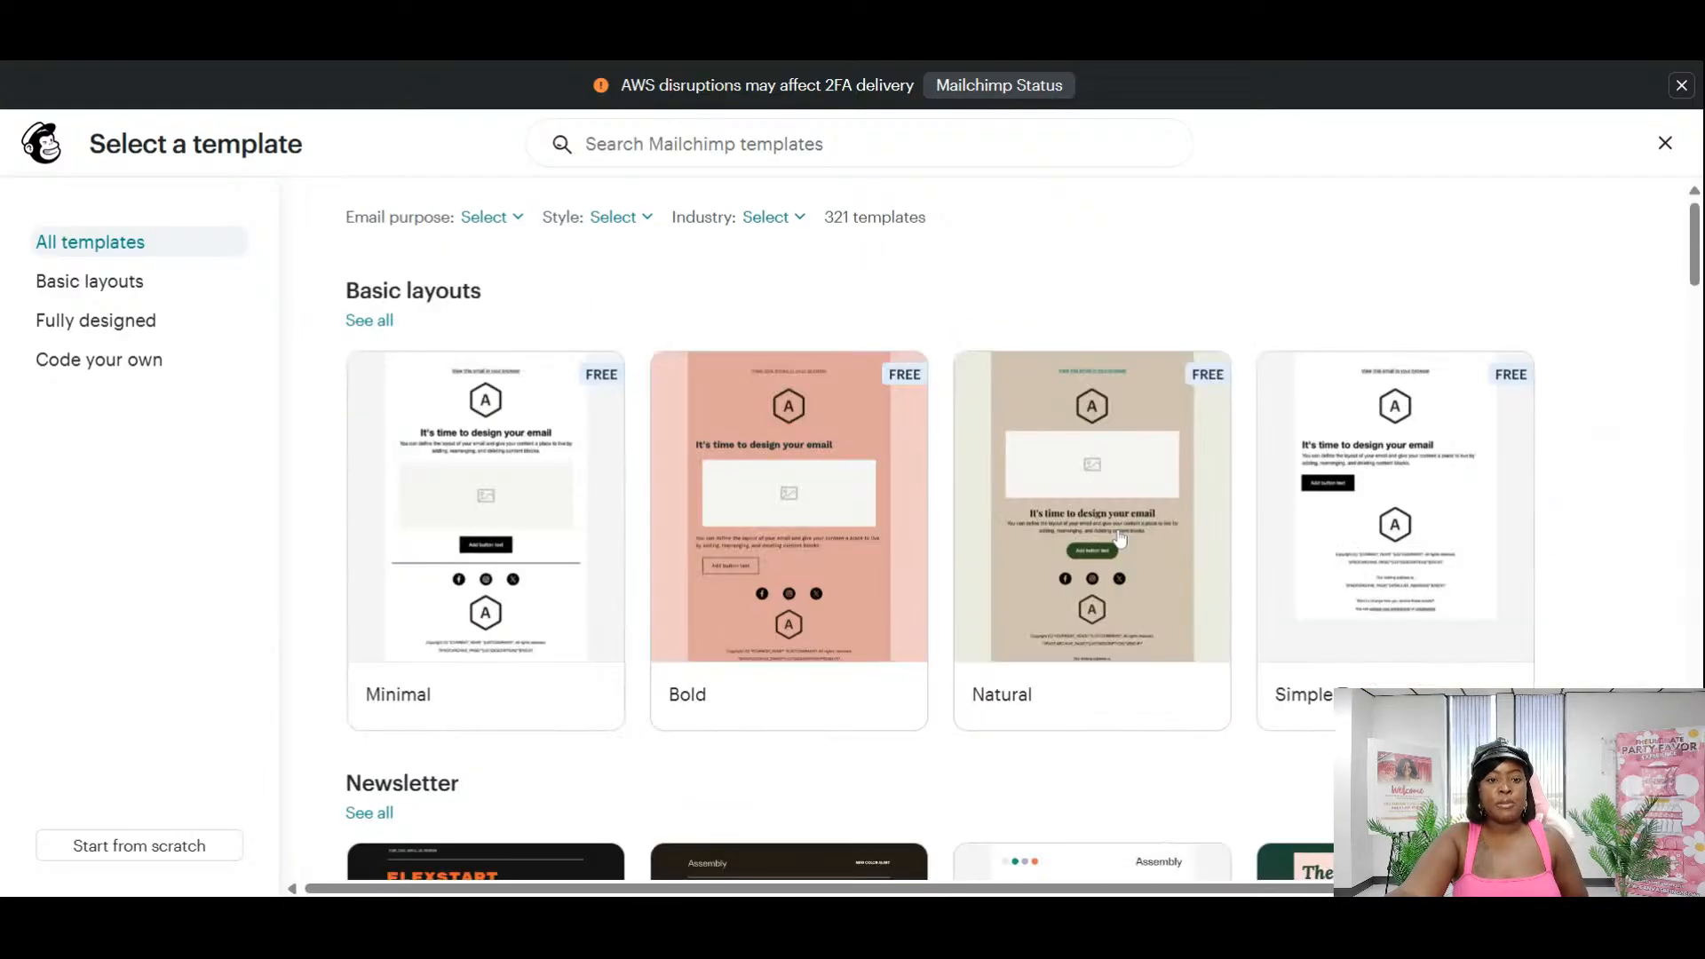
pyautogui.moveTo(483, 519)
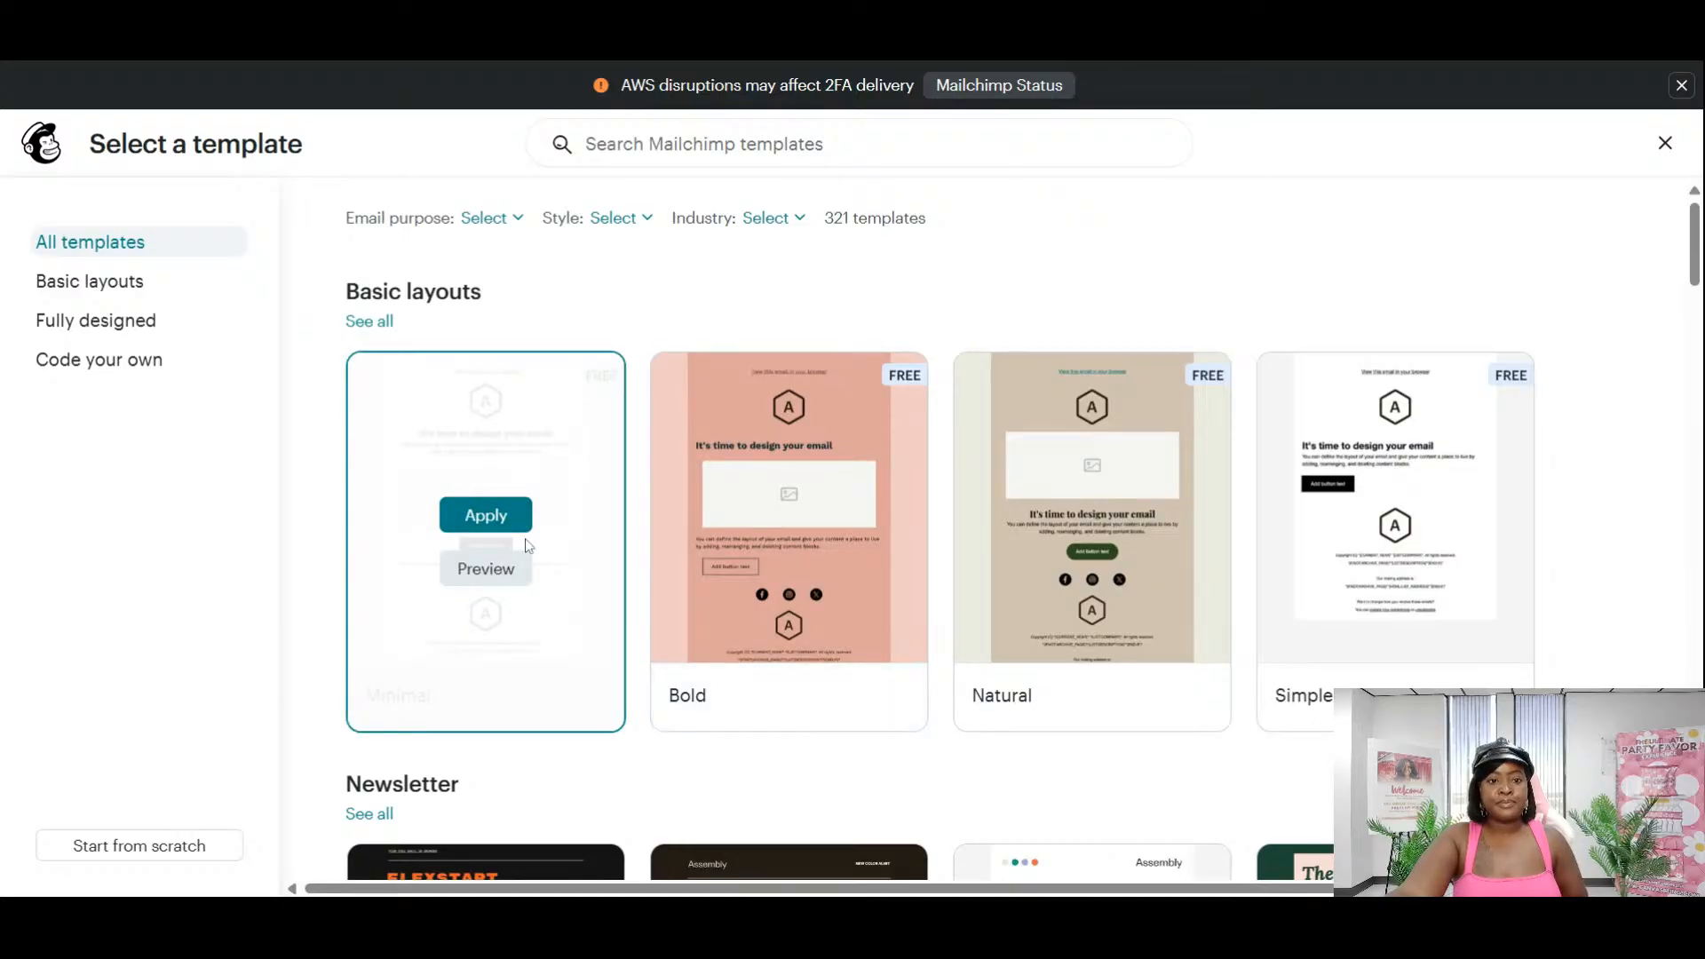
pyautogui.click(509, 526)
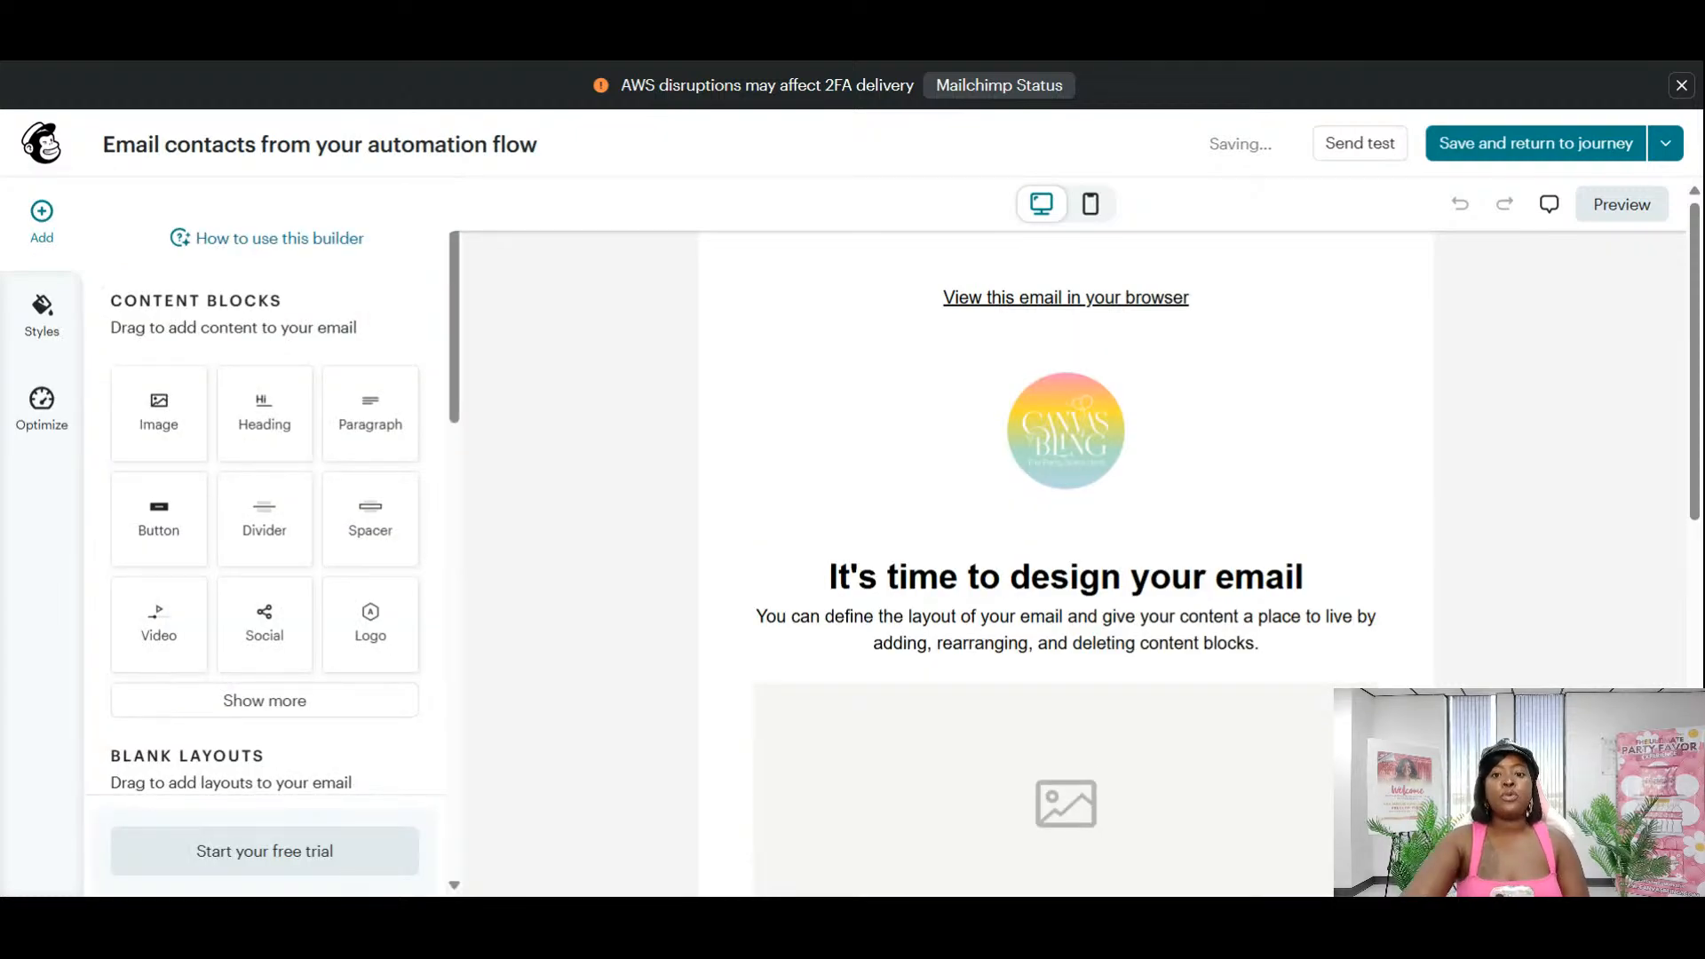
pyautogui.scroll(-9, 1062, 646)
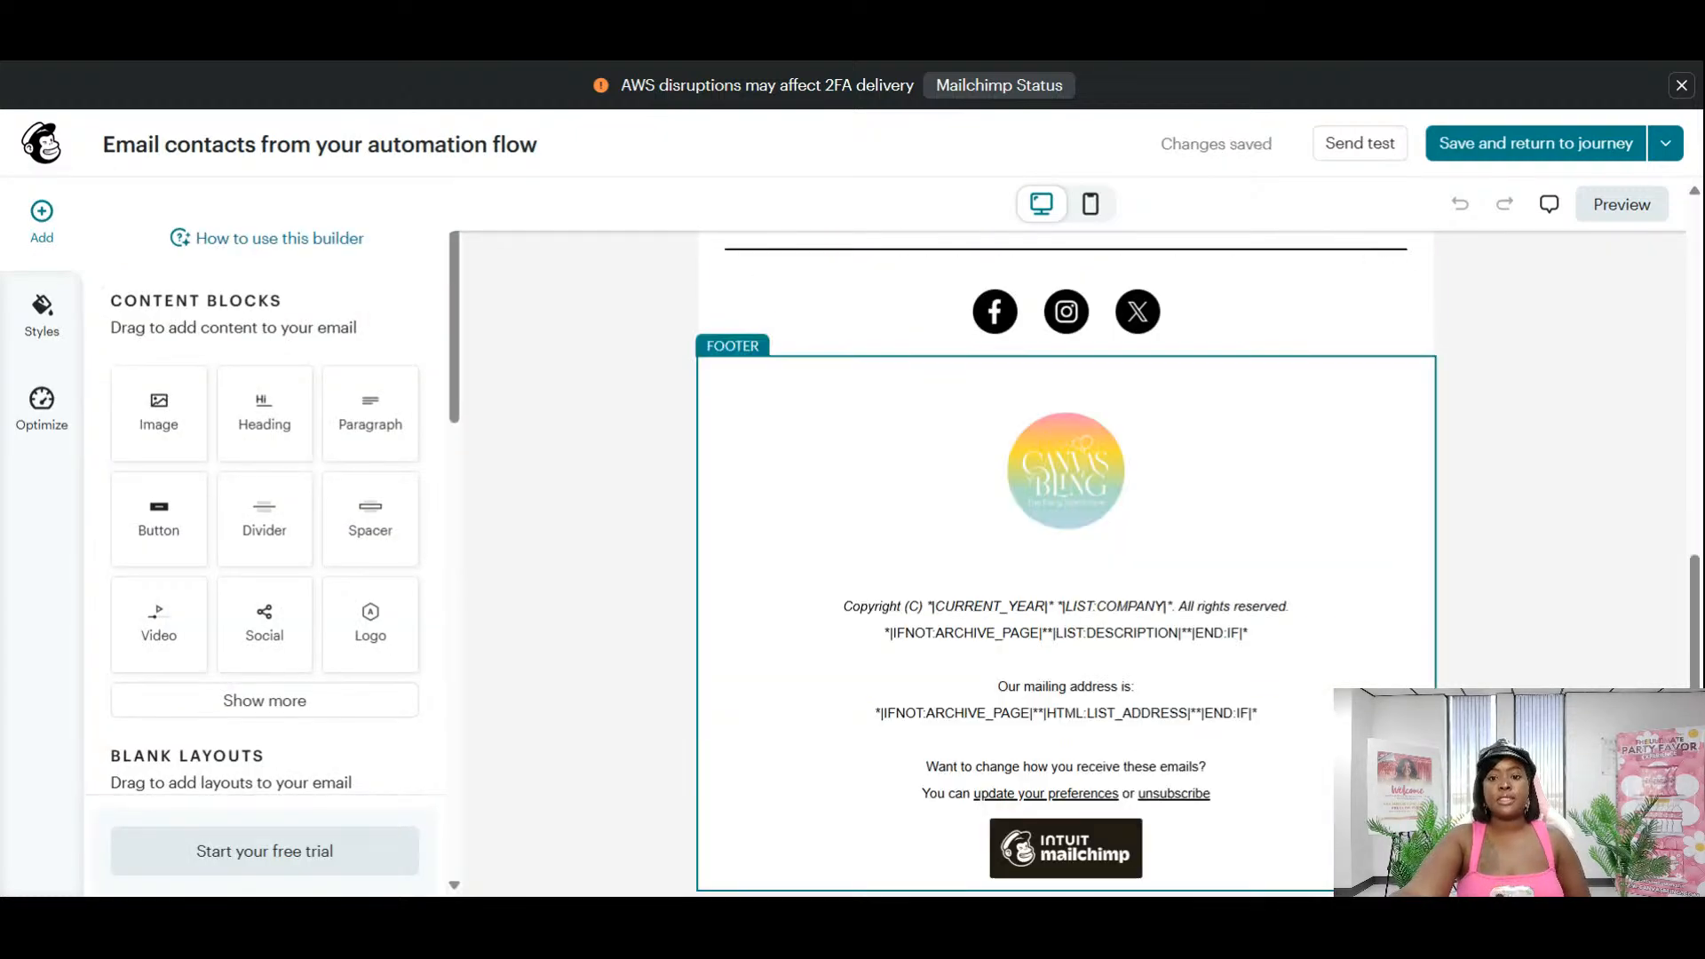
pyautogui.scroll(10, 1066, 564)
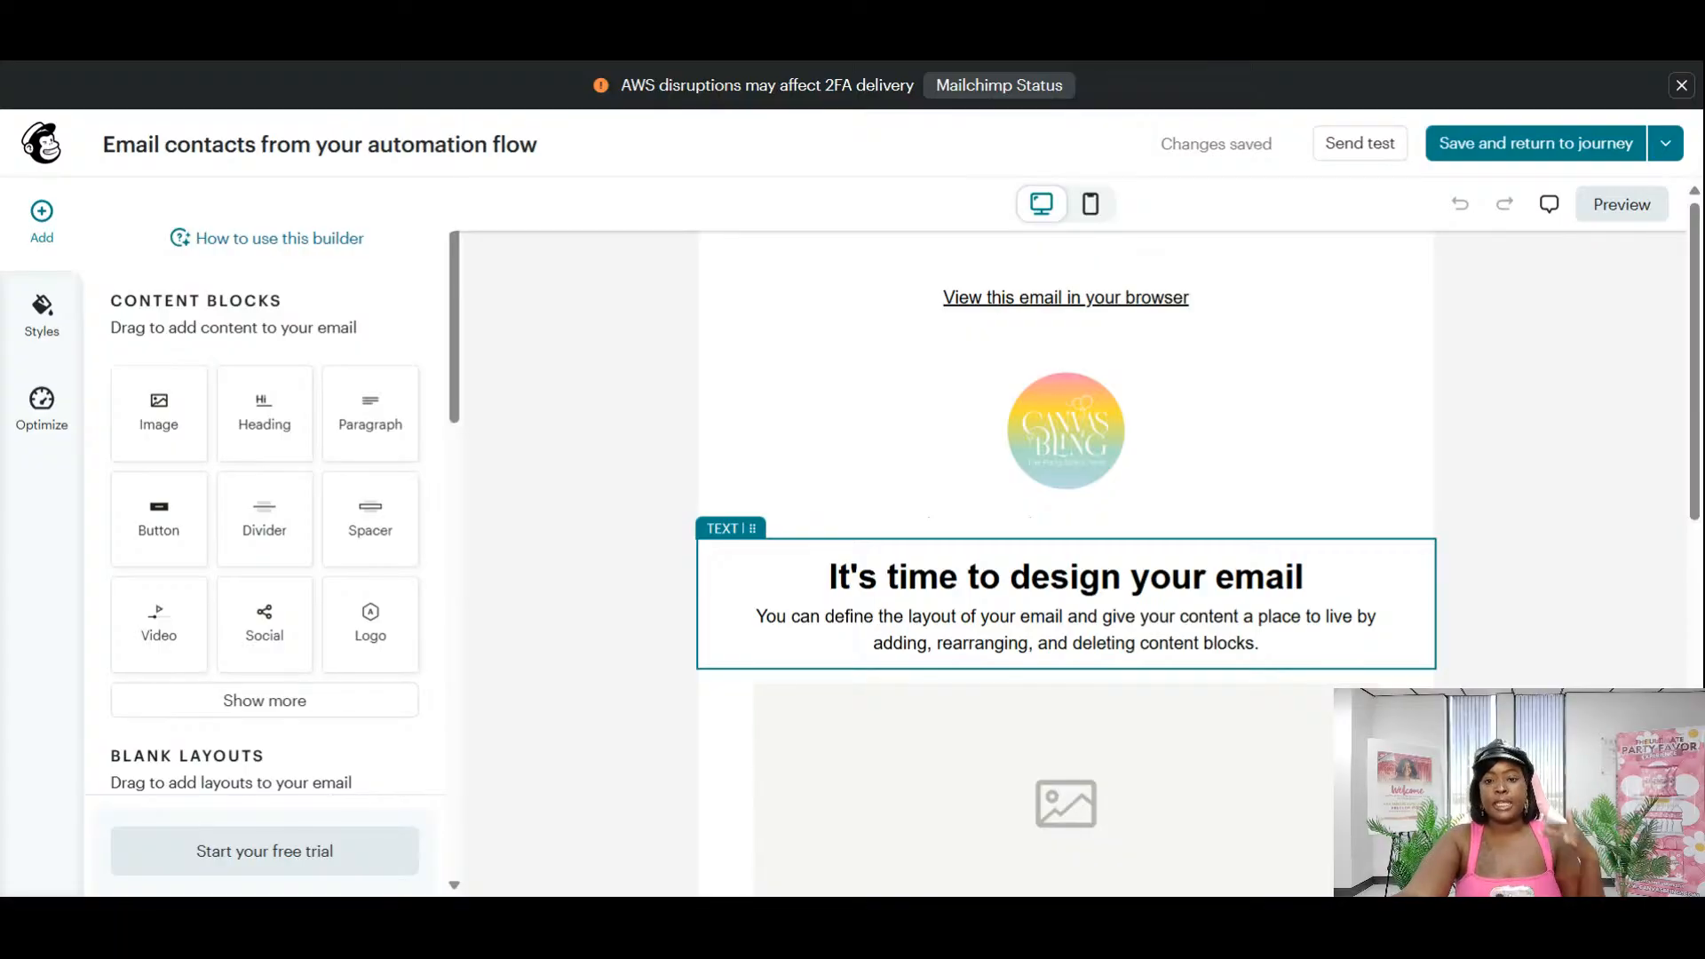
pyautogui.scroll(-3, 1066, 577)
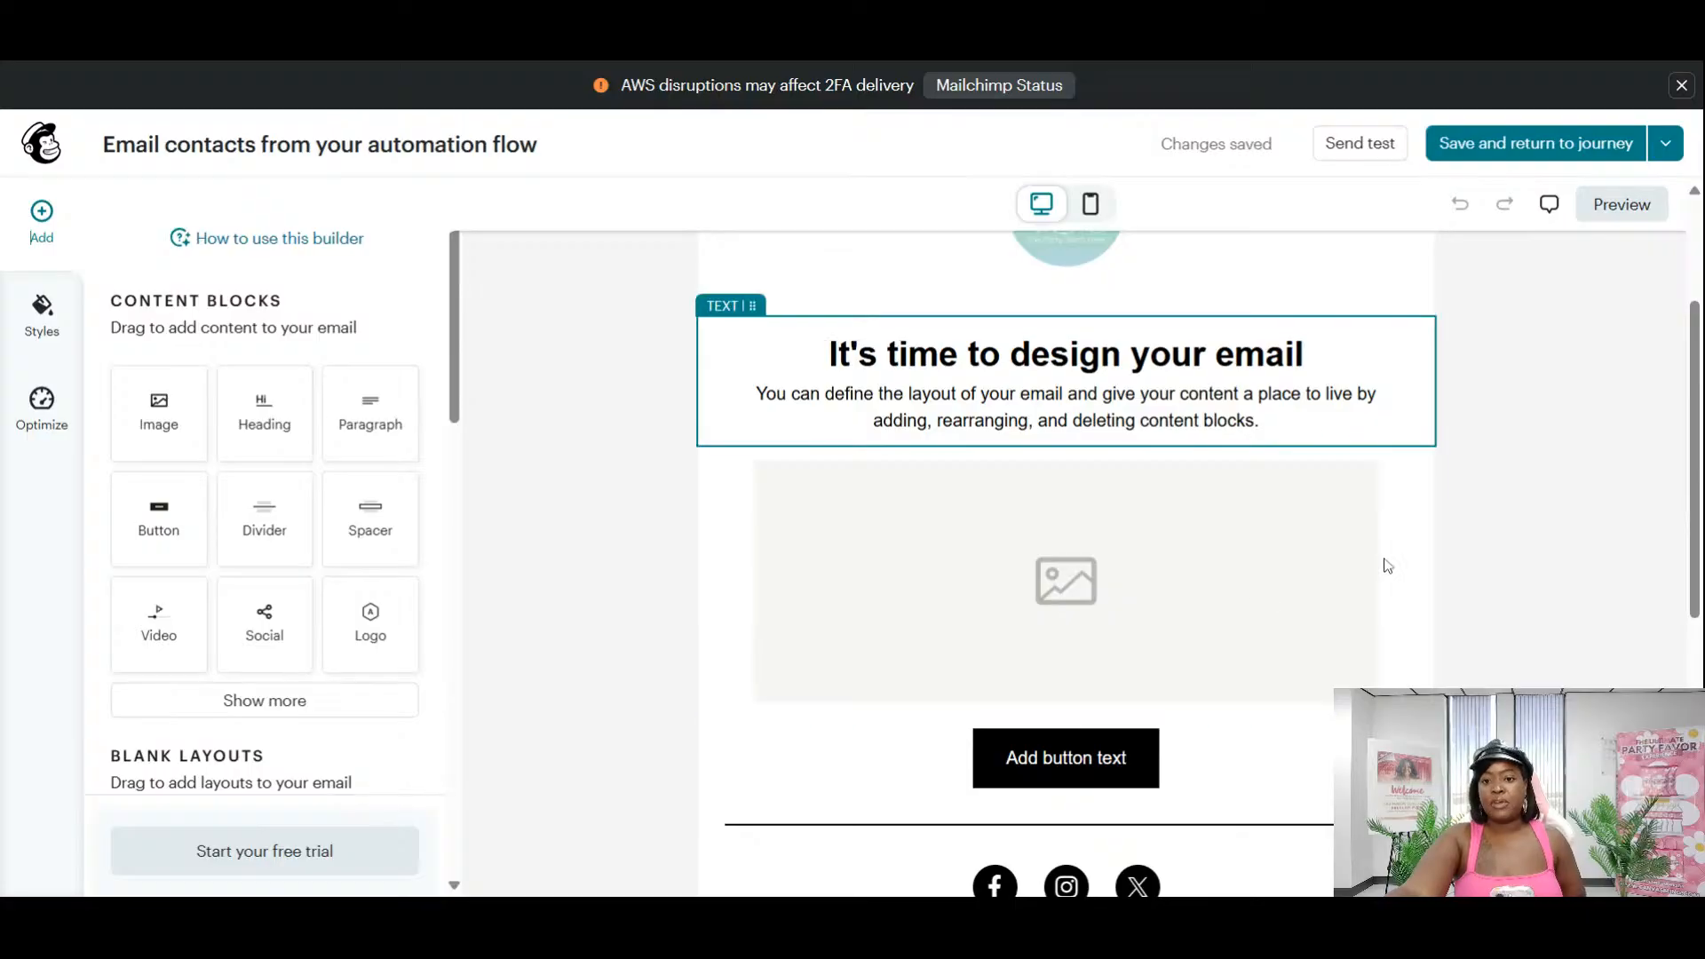
# Look over the first email's content down to the footer, then save the email and return to the flow map.
pyautogui.scroll(-4, 1382, 563)
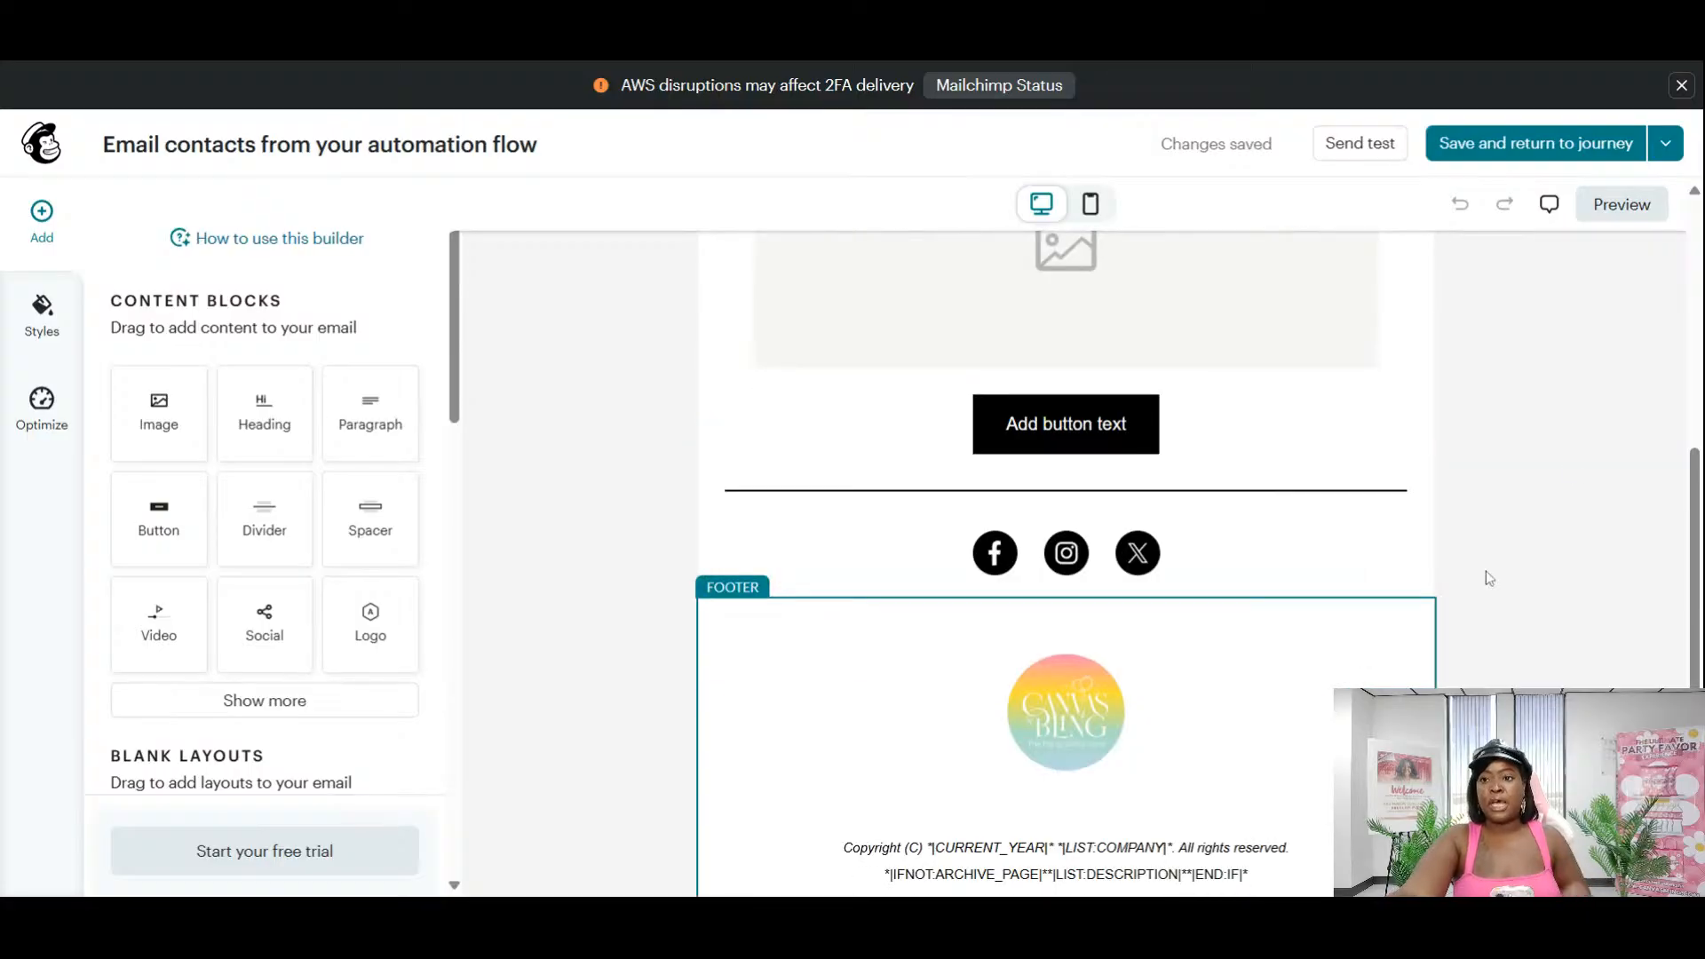
pyautogui.scroll(4, 1372, 546)
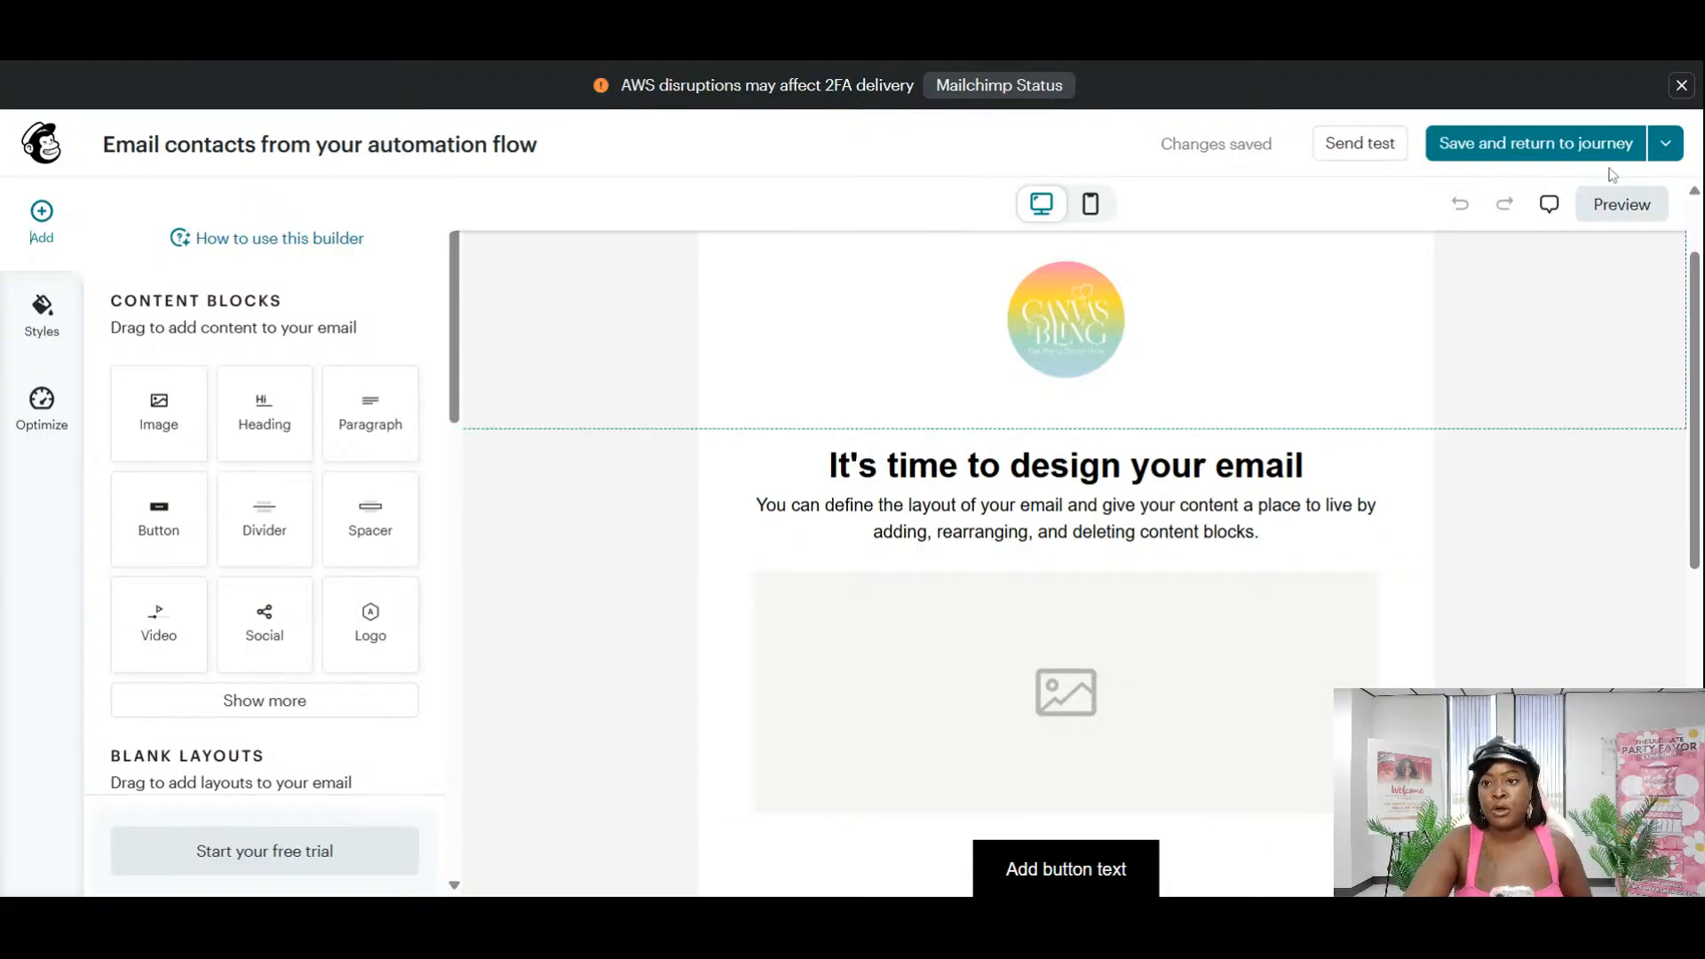
pyautogui.click(1534, 153)
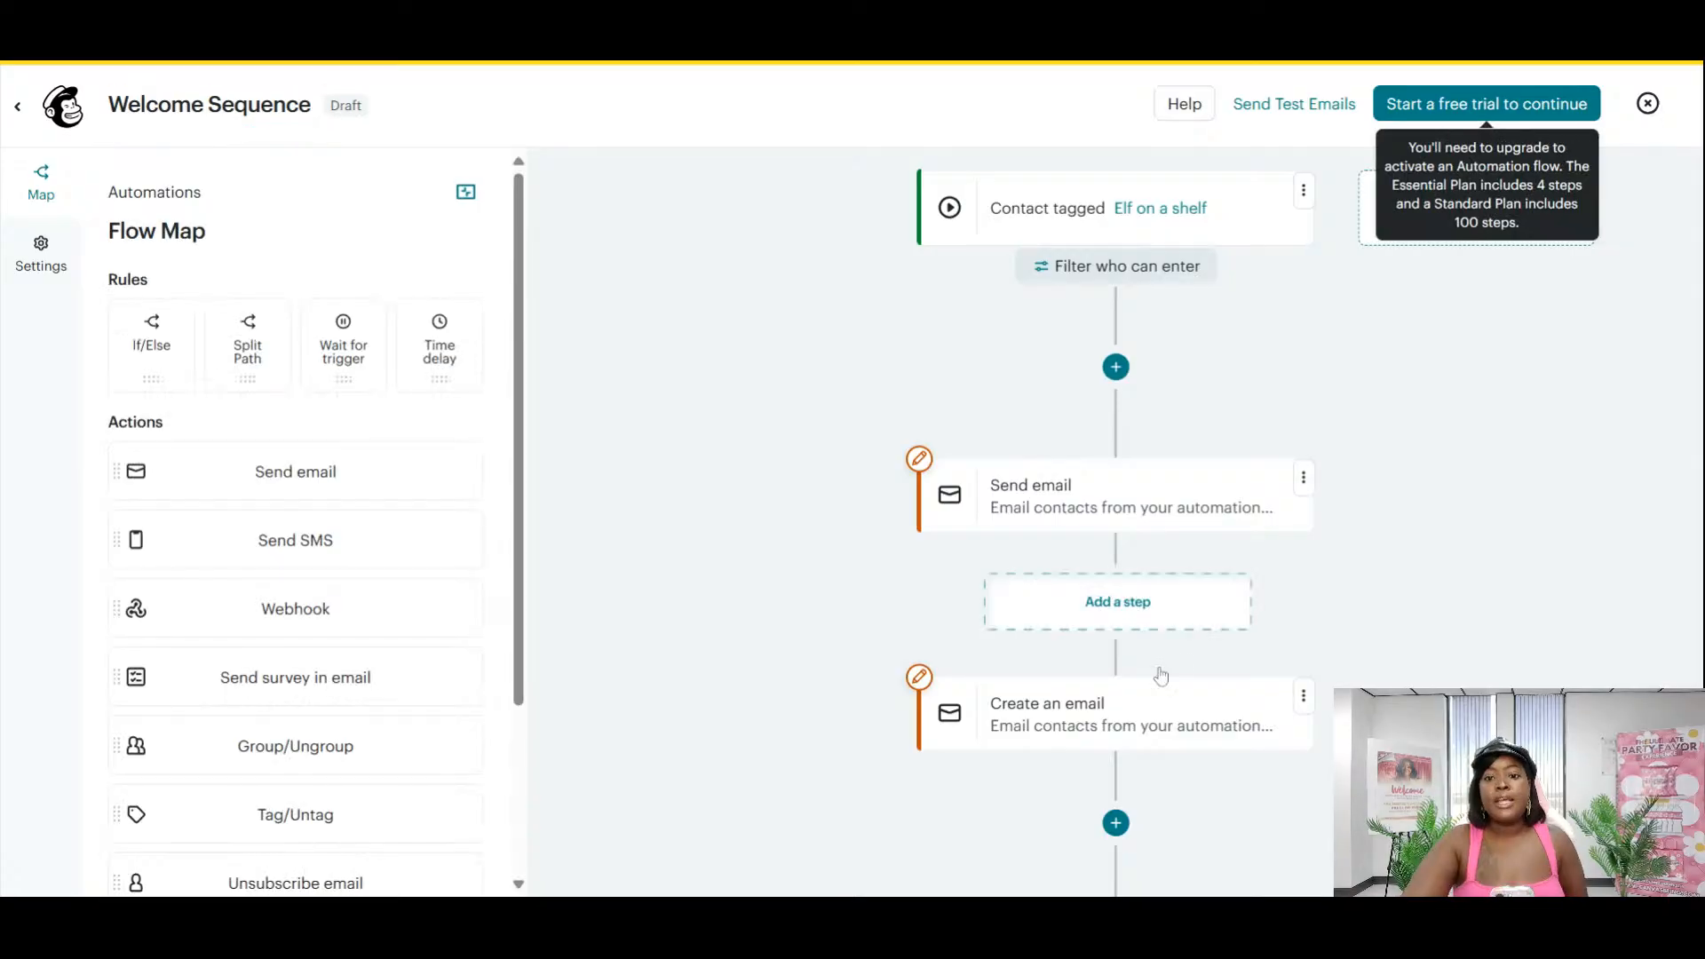
# Add a Time delay rule between the "Elf on a shelf" tag trigger and the first email.
pyautogui.scroll(-3, 1162, 673)
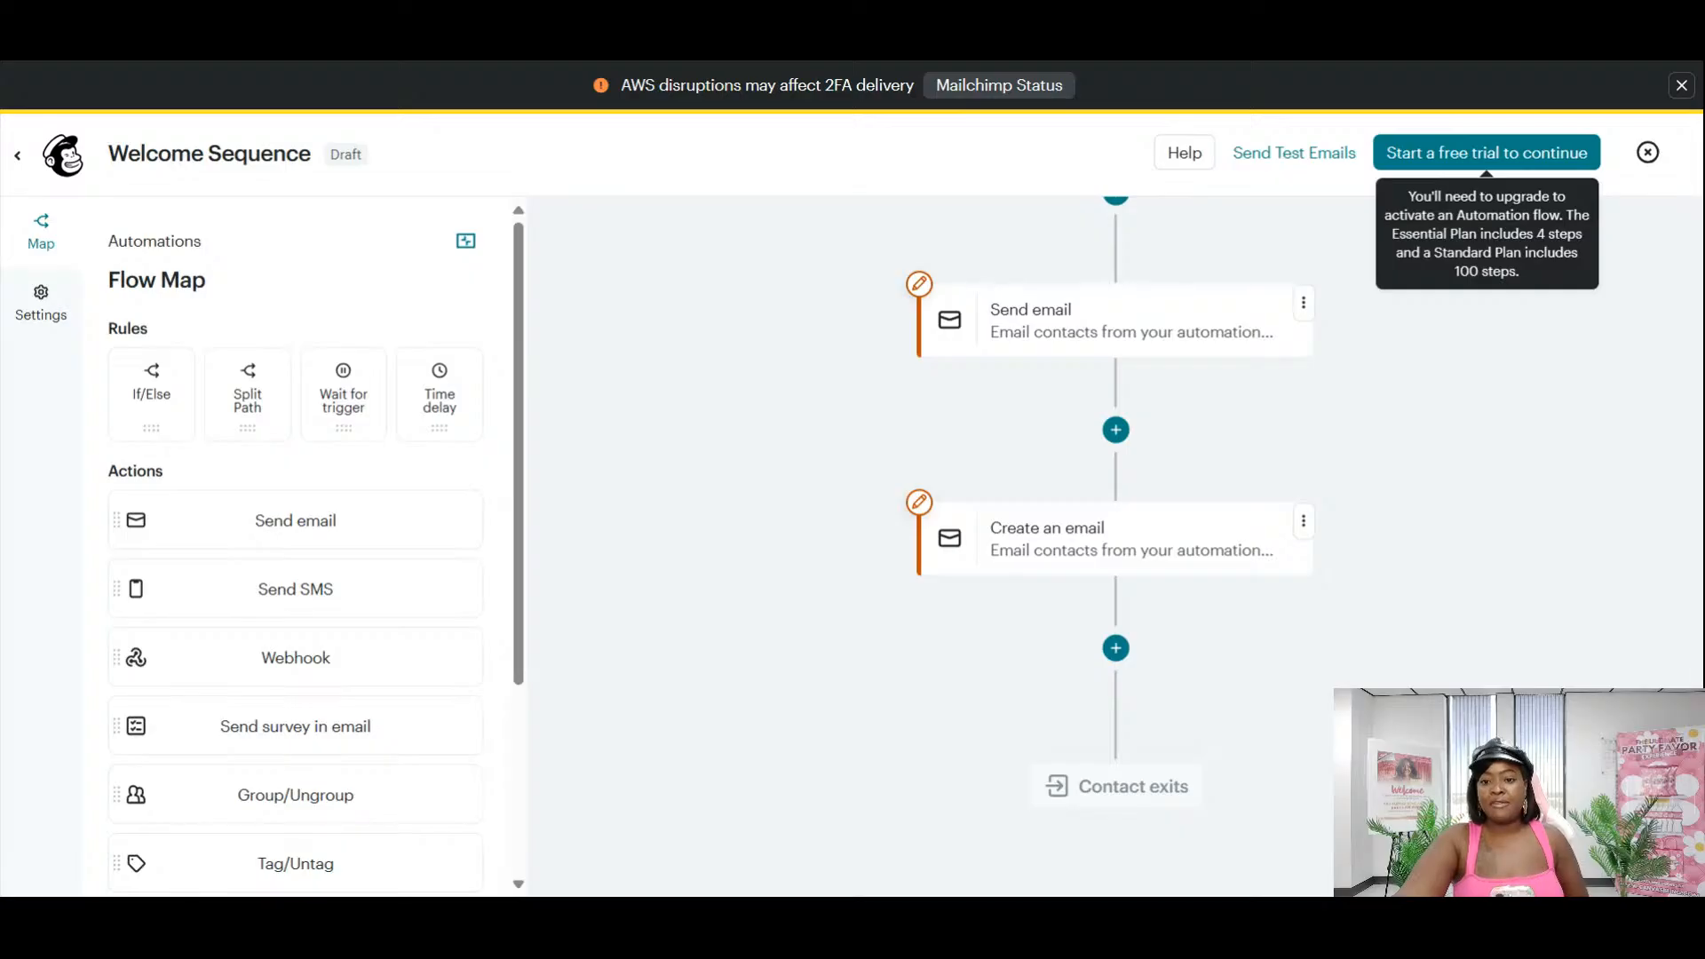
pyautogui.scroll(4, 1210, 700)
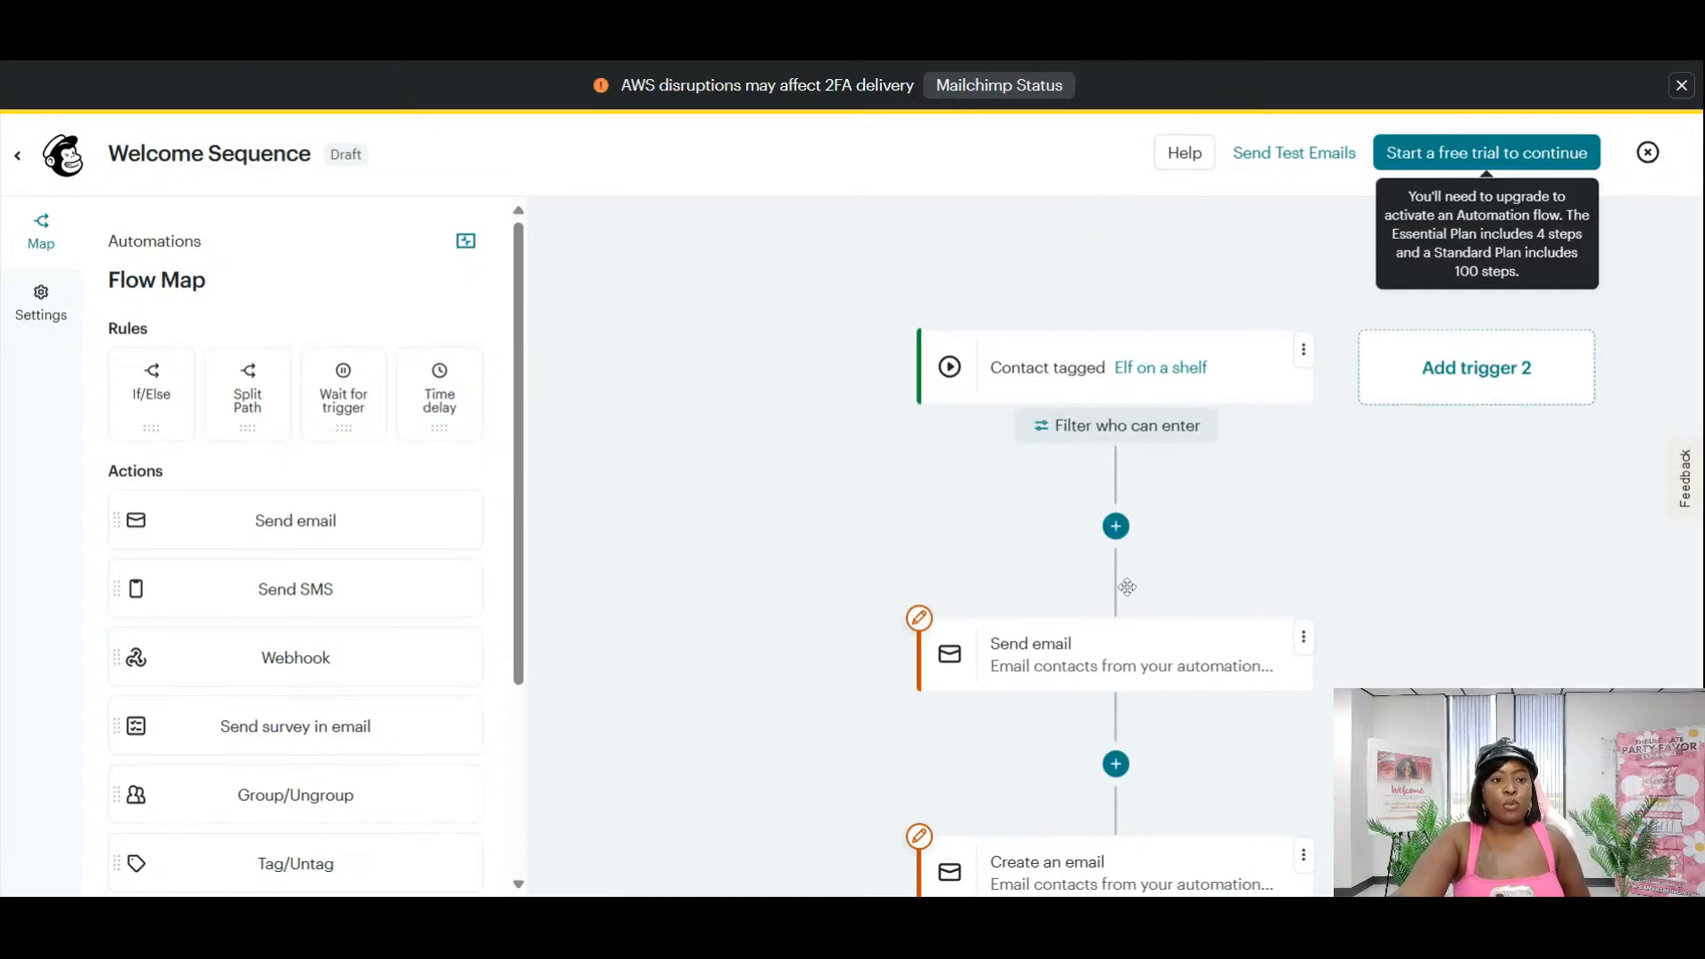
pyautogui.click(1103, 526)
pyautogui.click(1436, 544)
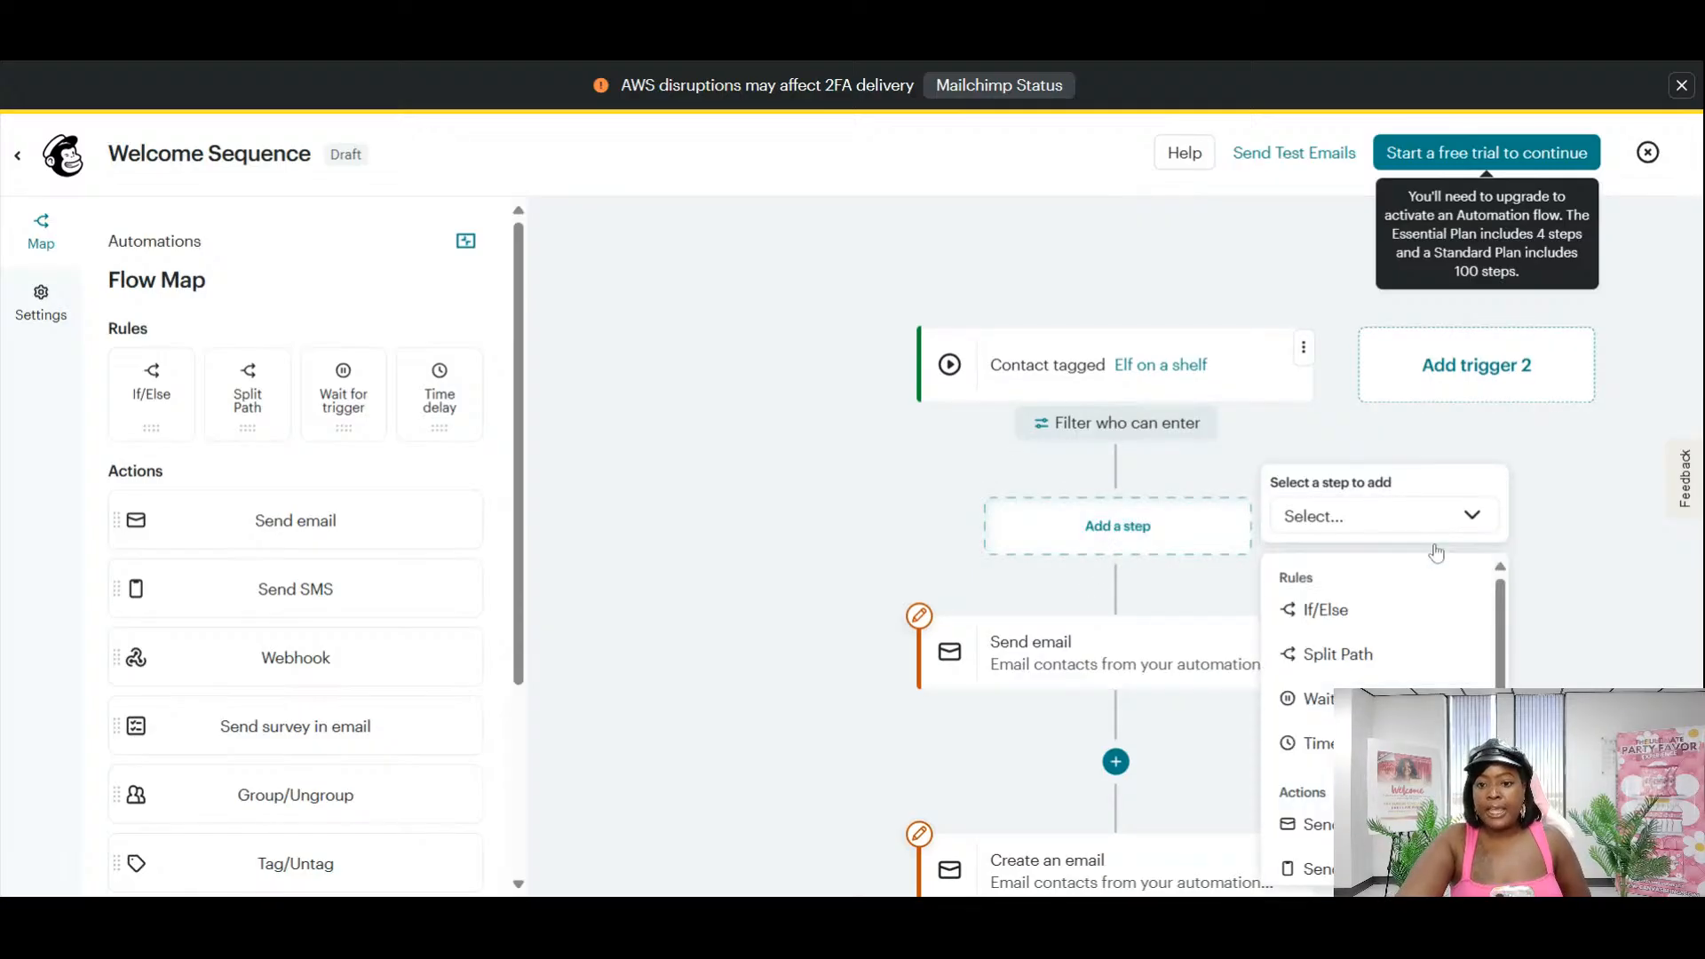
pyautogui.scroll(-3, 1386, 649)
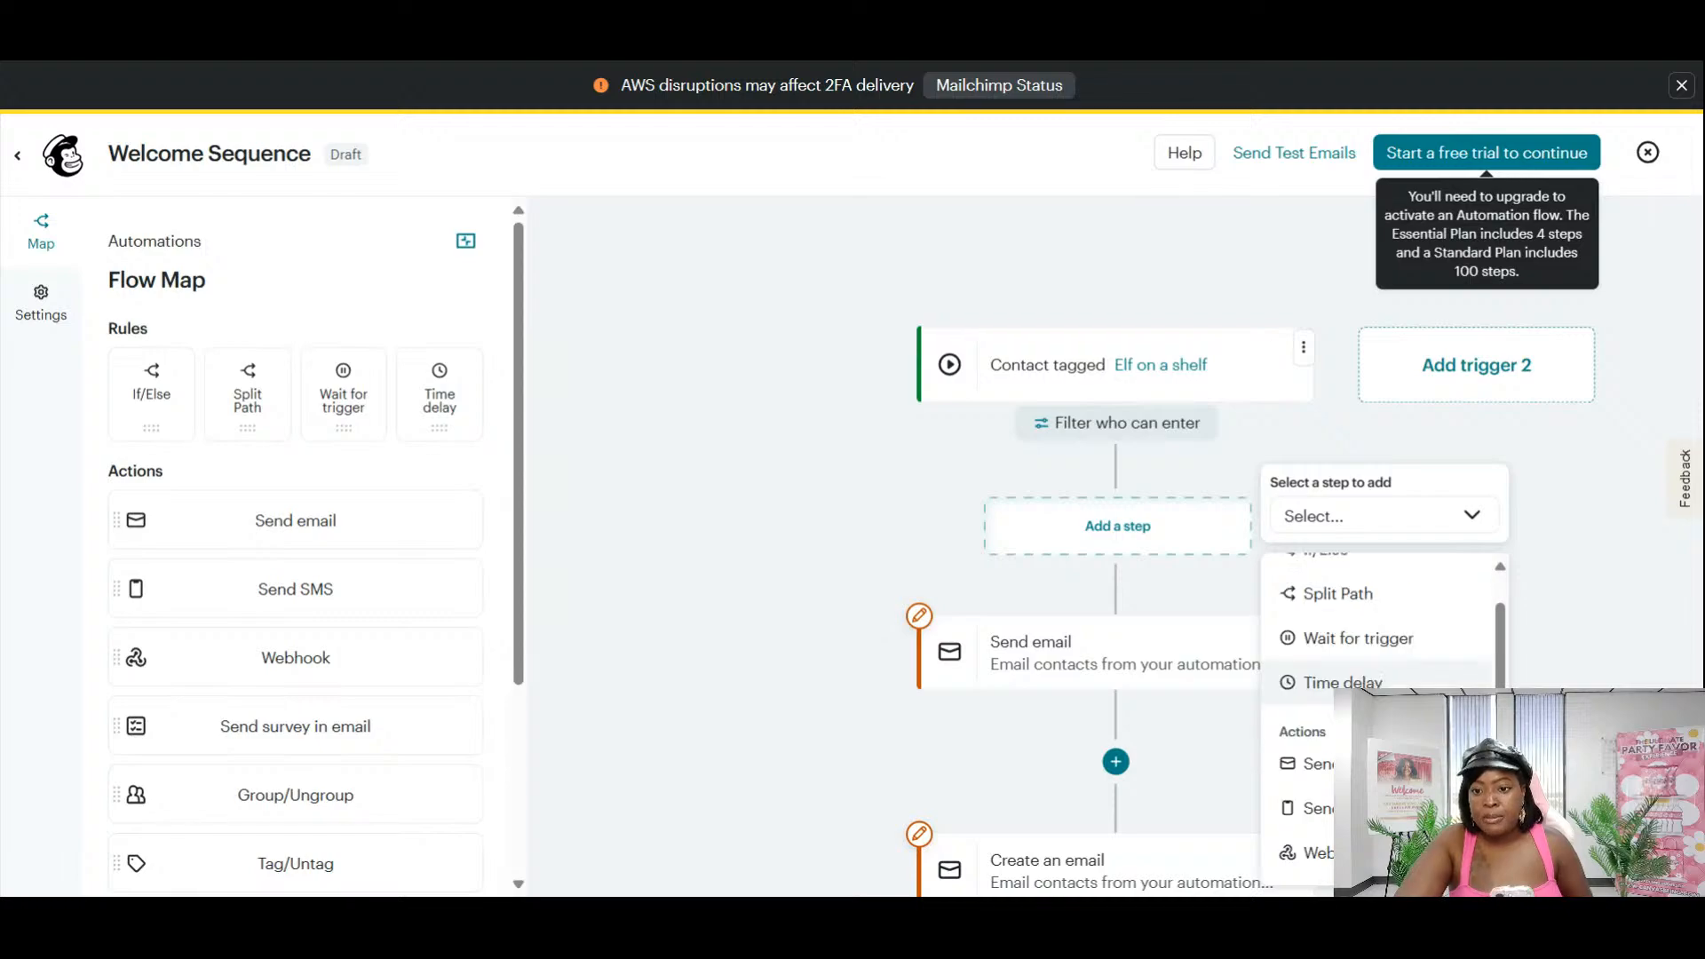
pyautogui.scroll(2, 1433, 685)
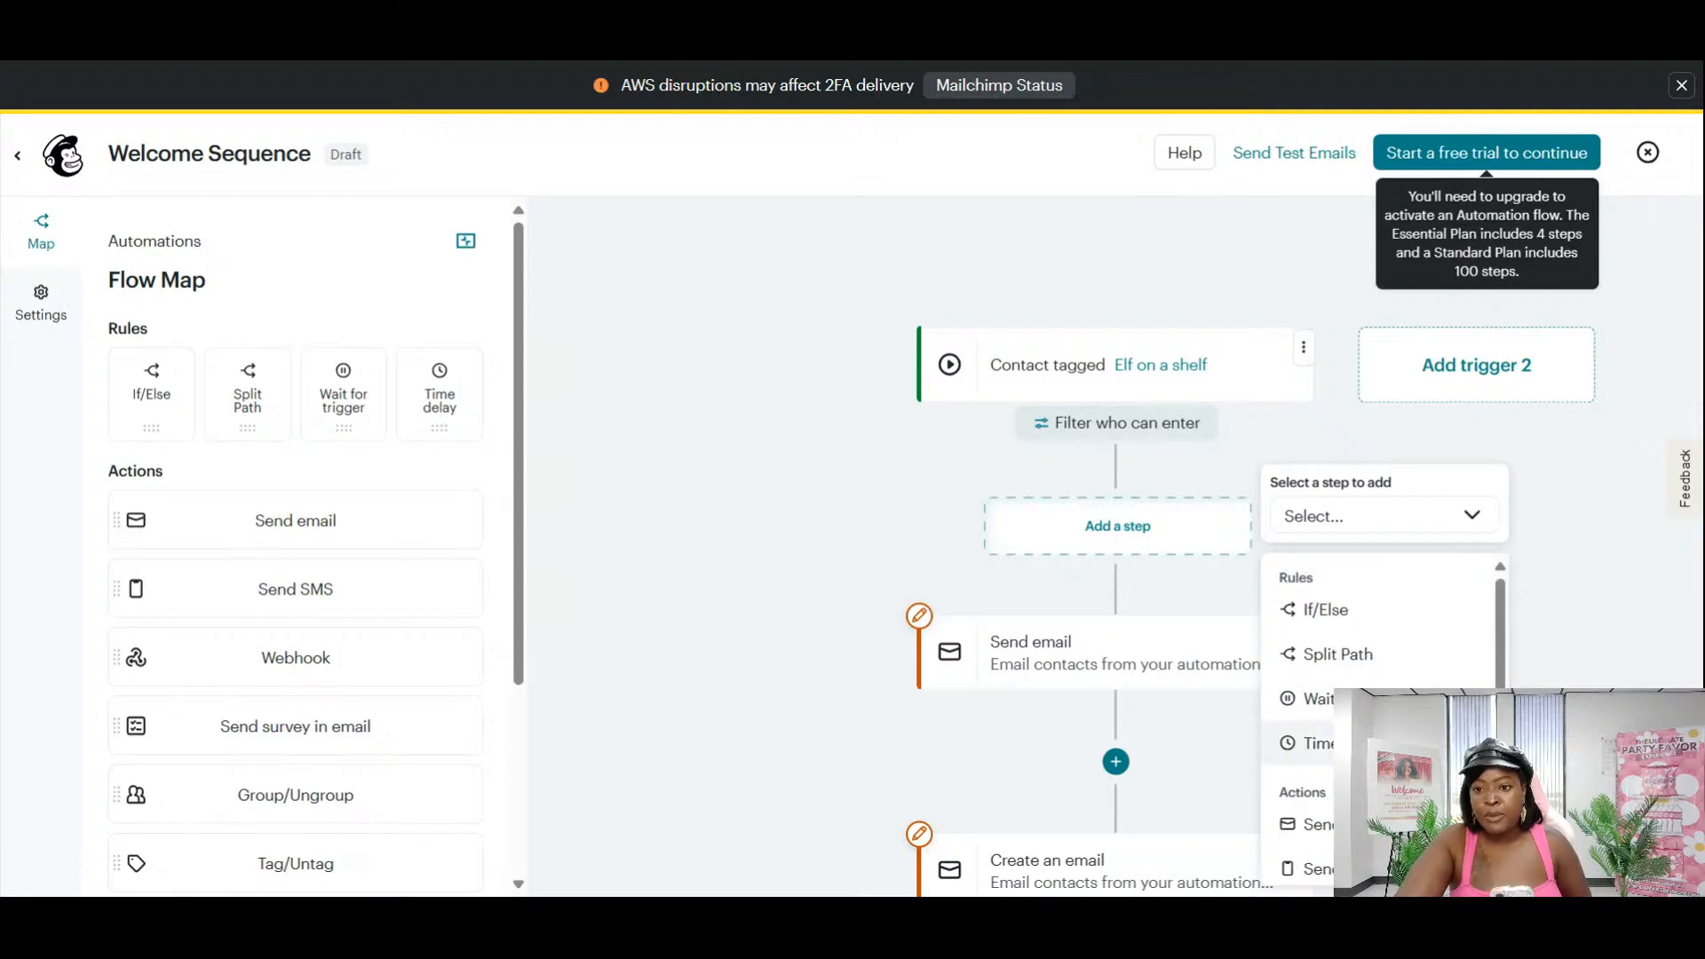
pyautogui.click(1306, 743)
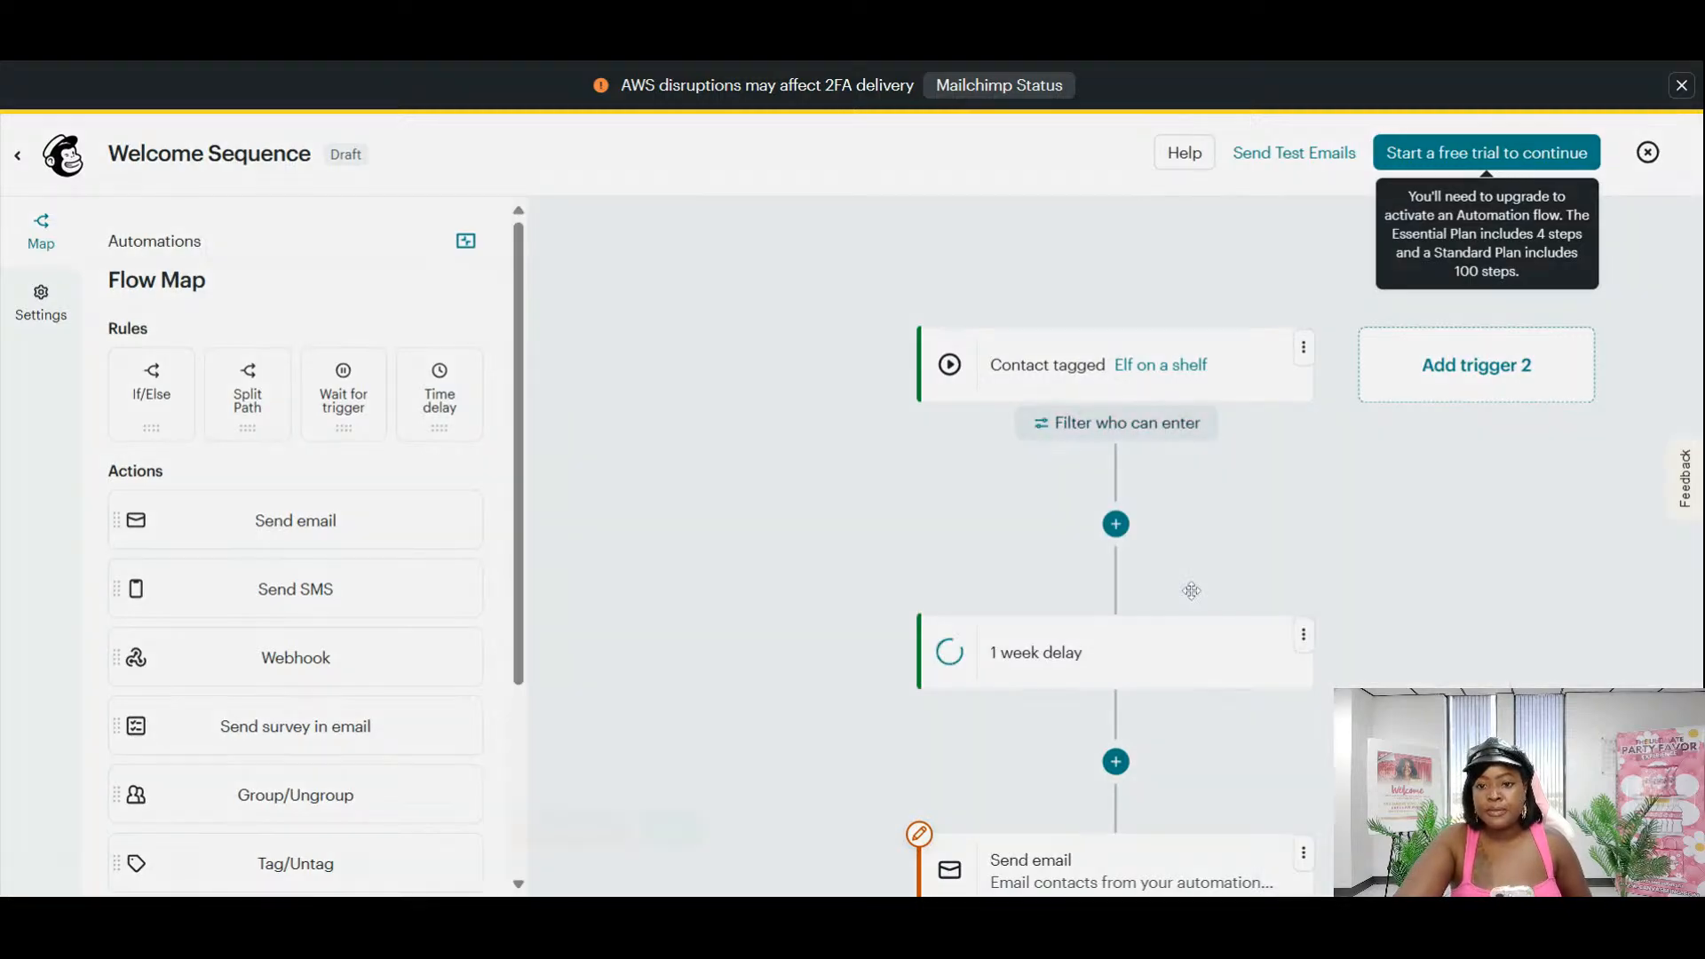
# Set the delay before the first email to 1 hour and save it.
pyautogui.click(254, 330)
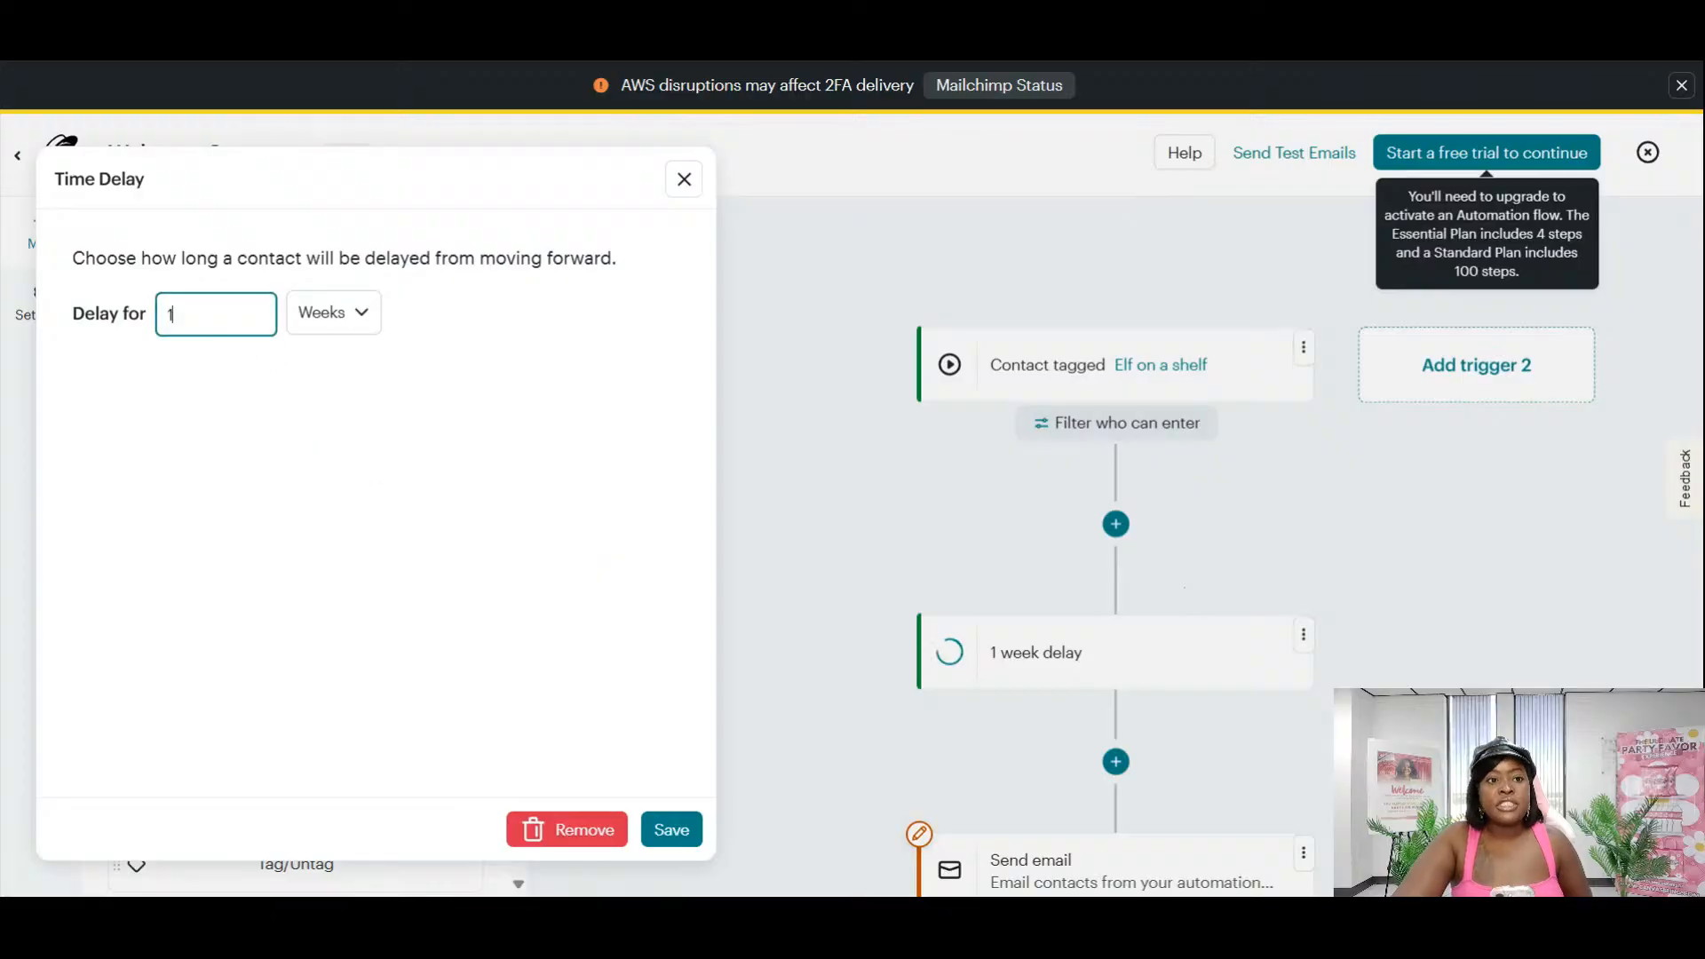
pyautogui.click(336, 331)
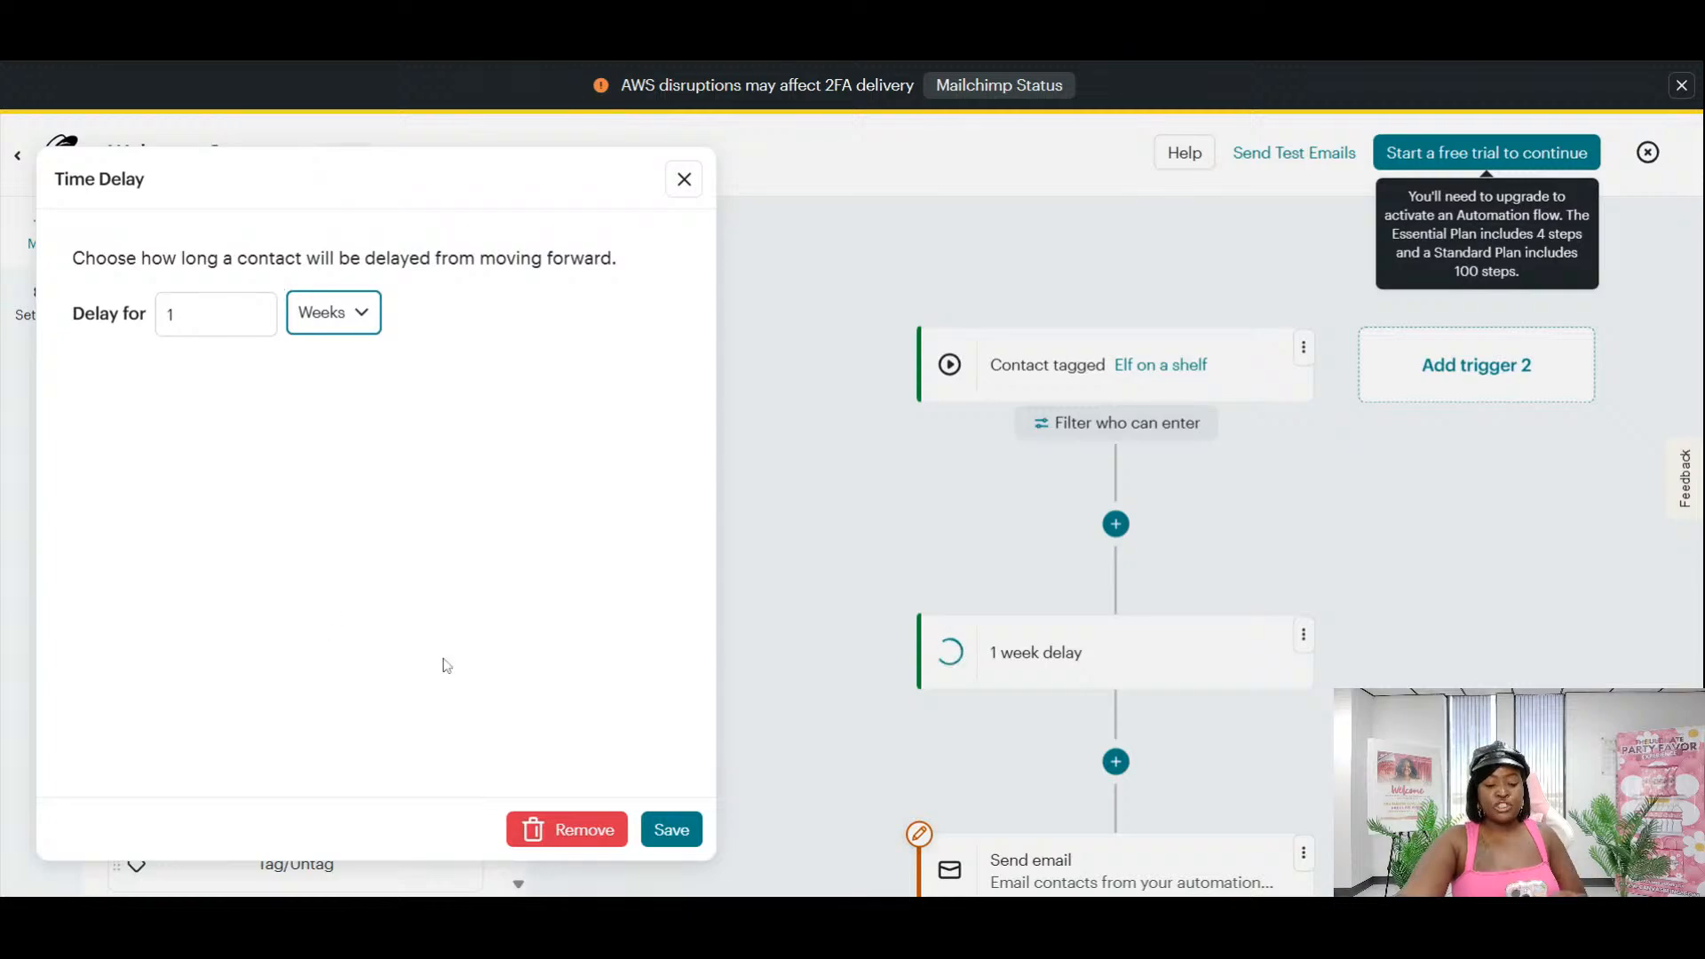
pyautogui.click(675, 633)
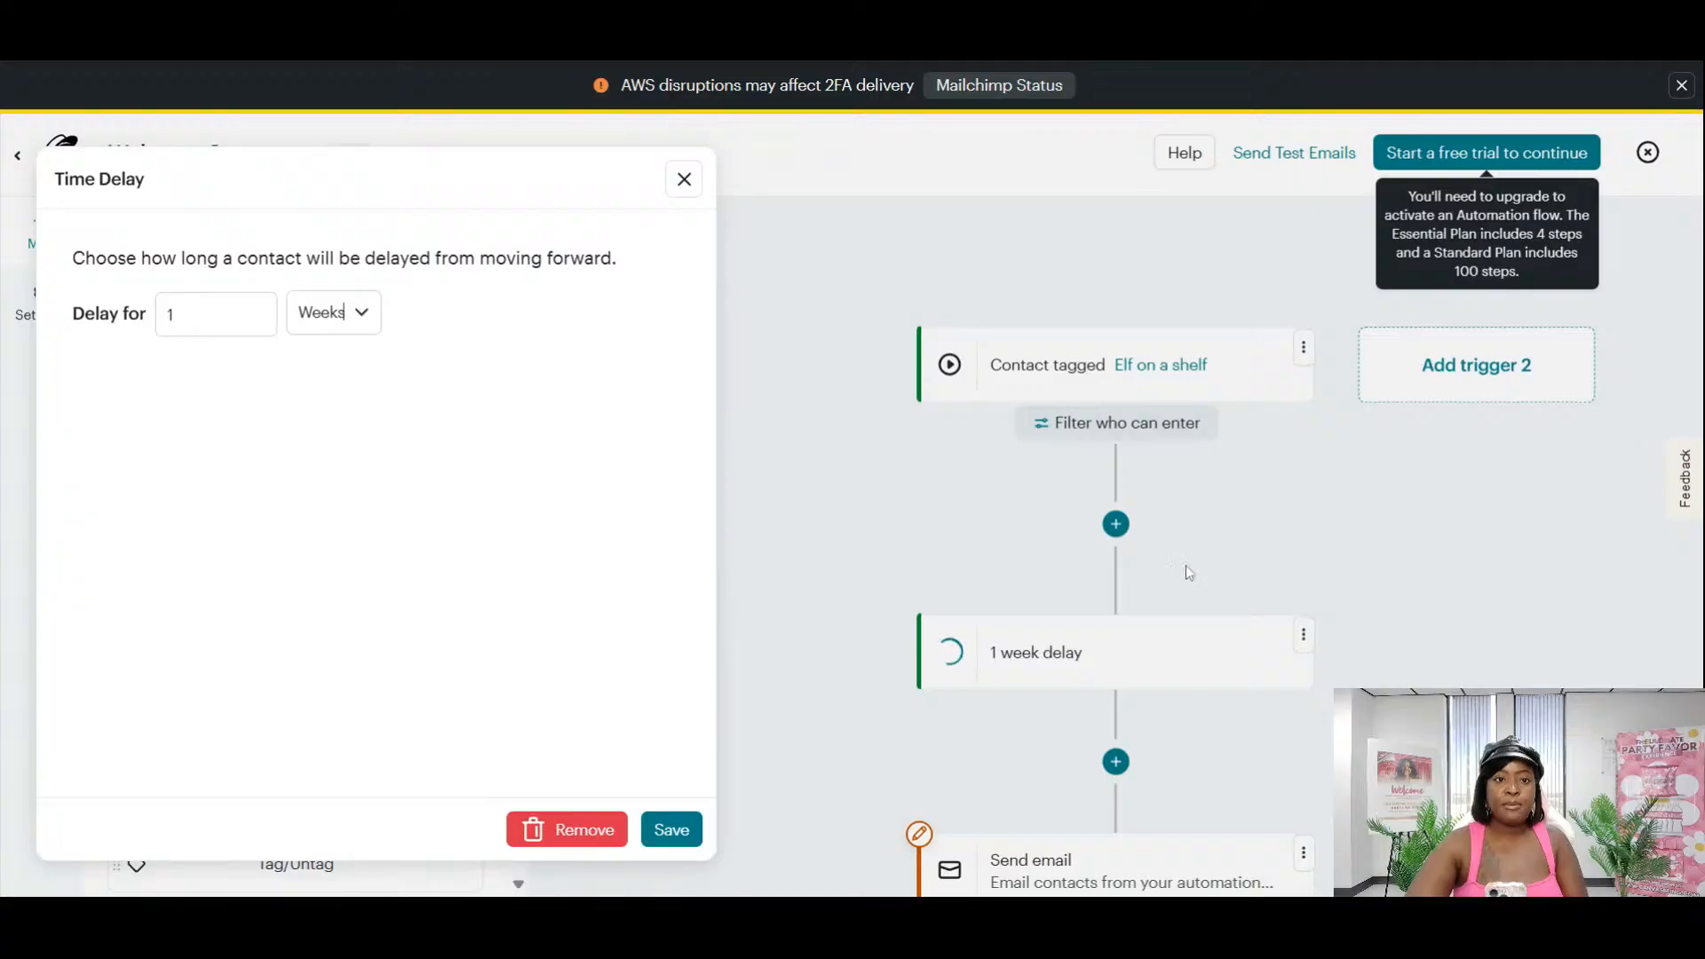
pyautogui.click(357, 319)
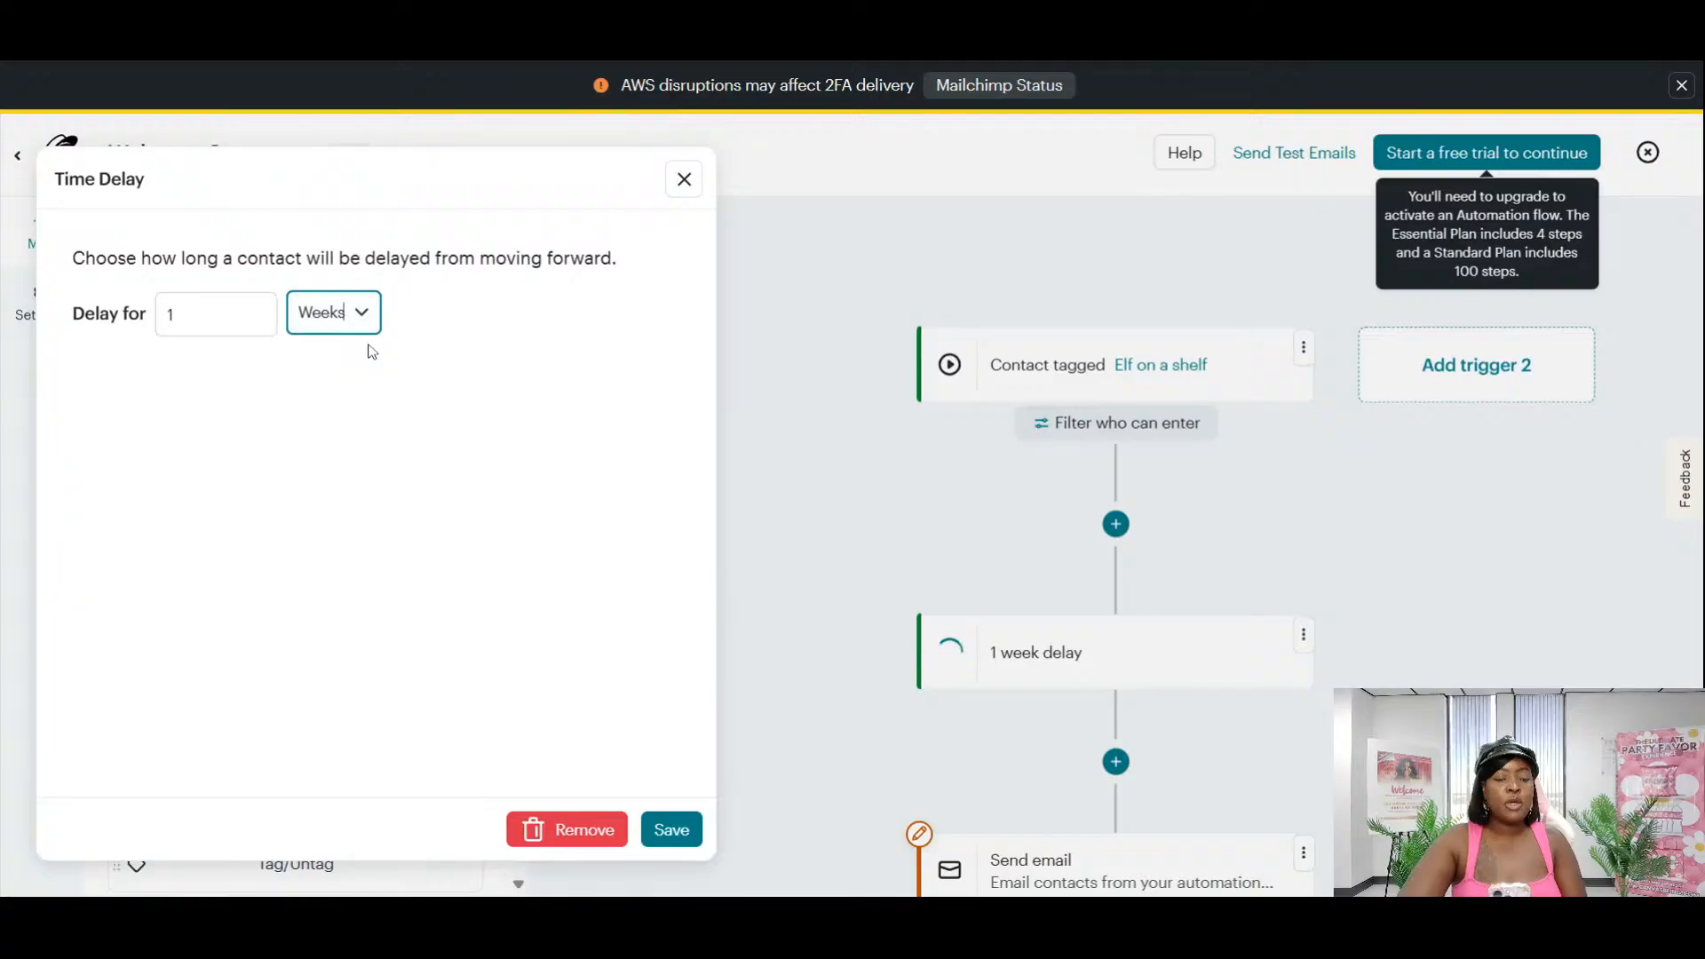
pyautogui.click(368, 346)
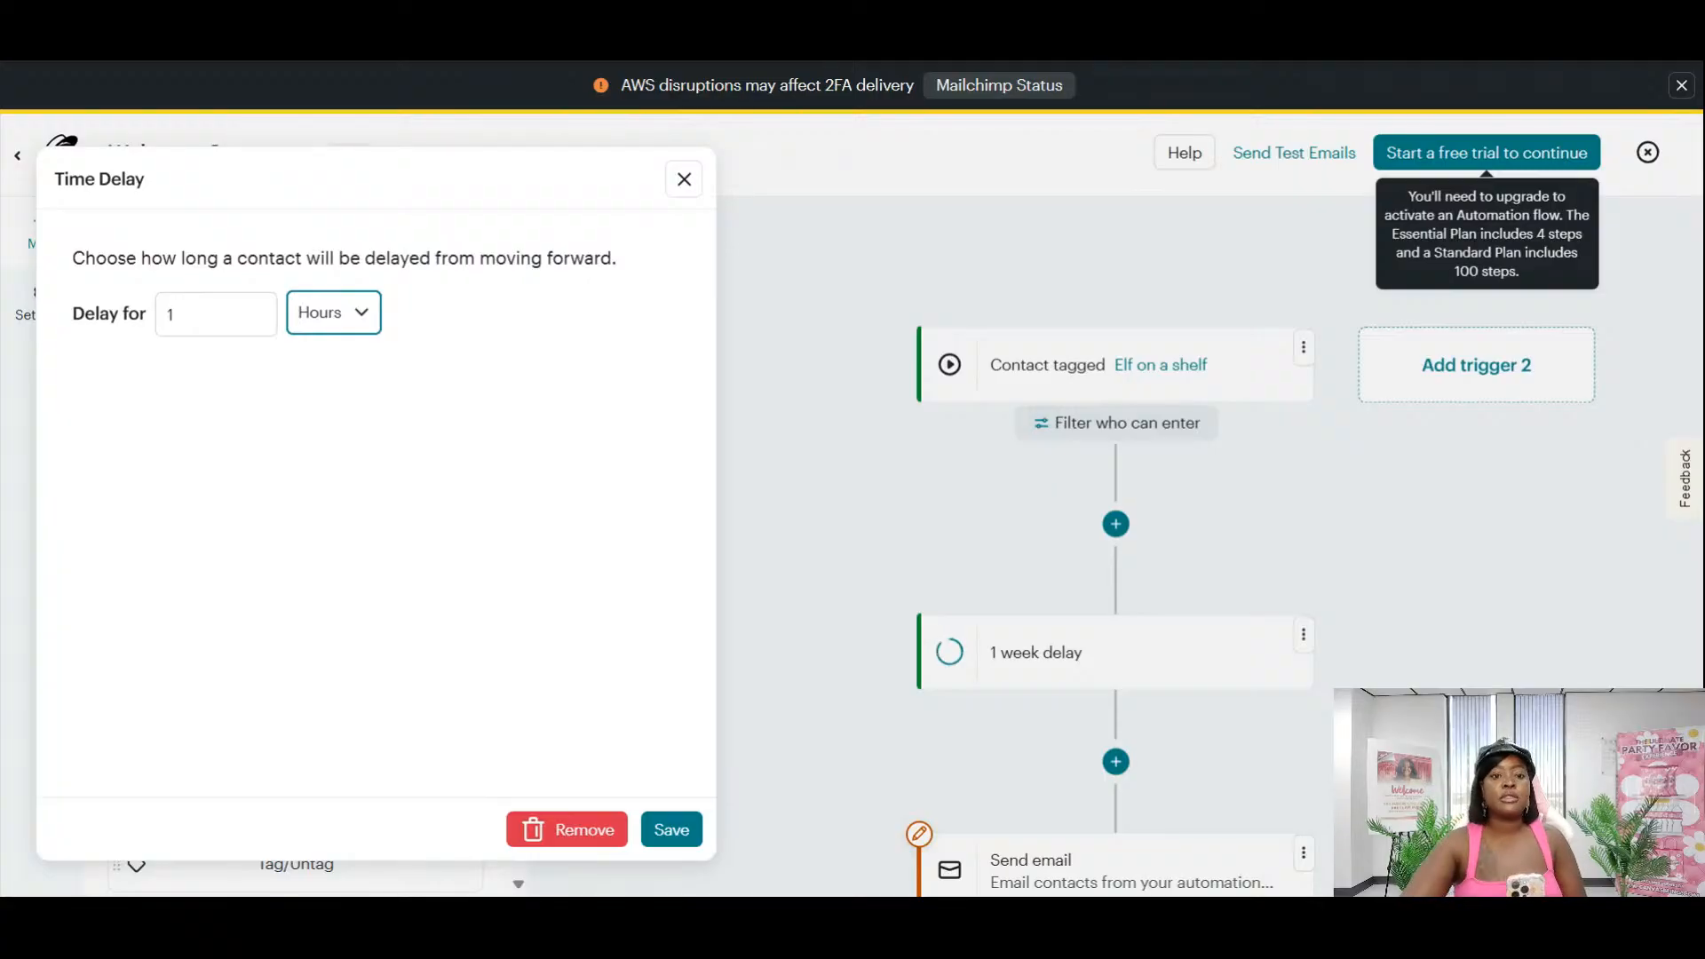
pyautogui.click(672, 829)
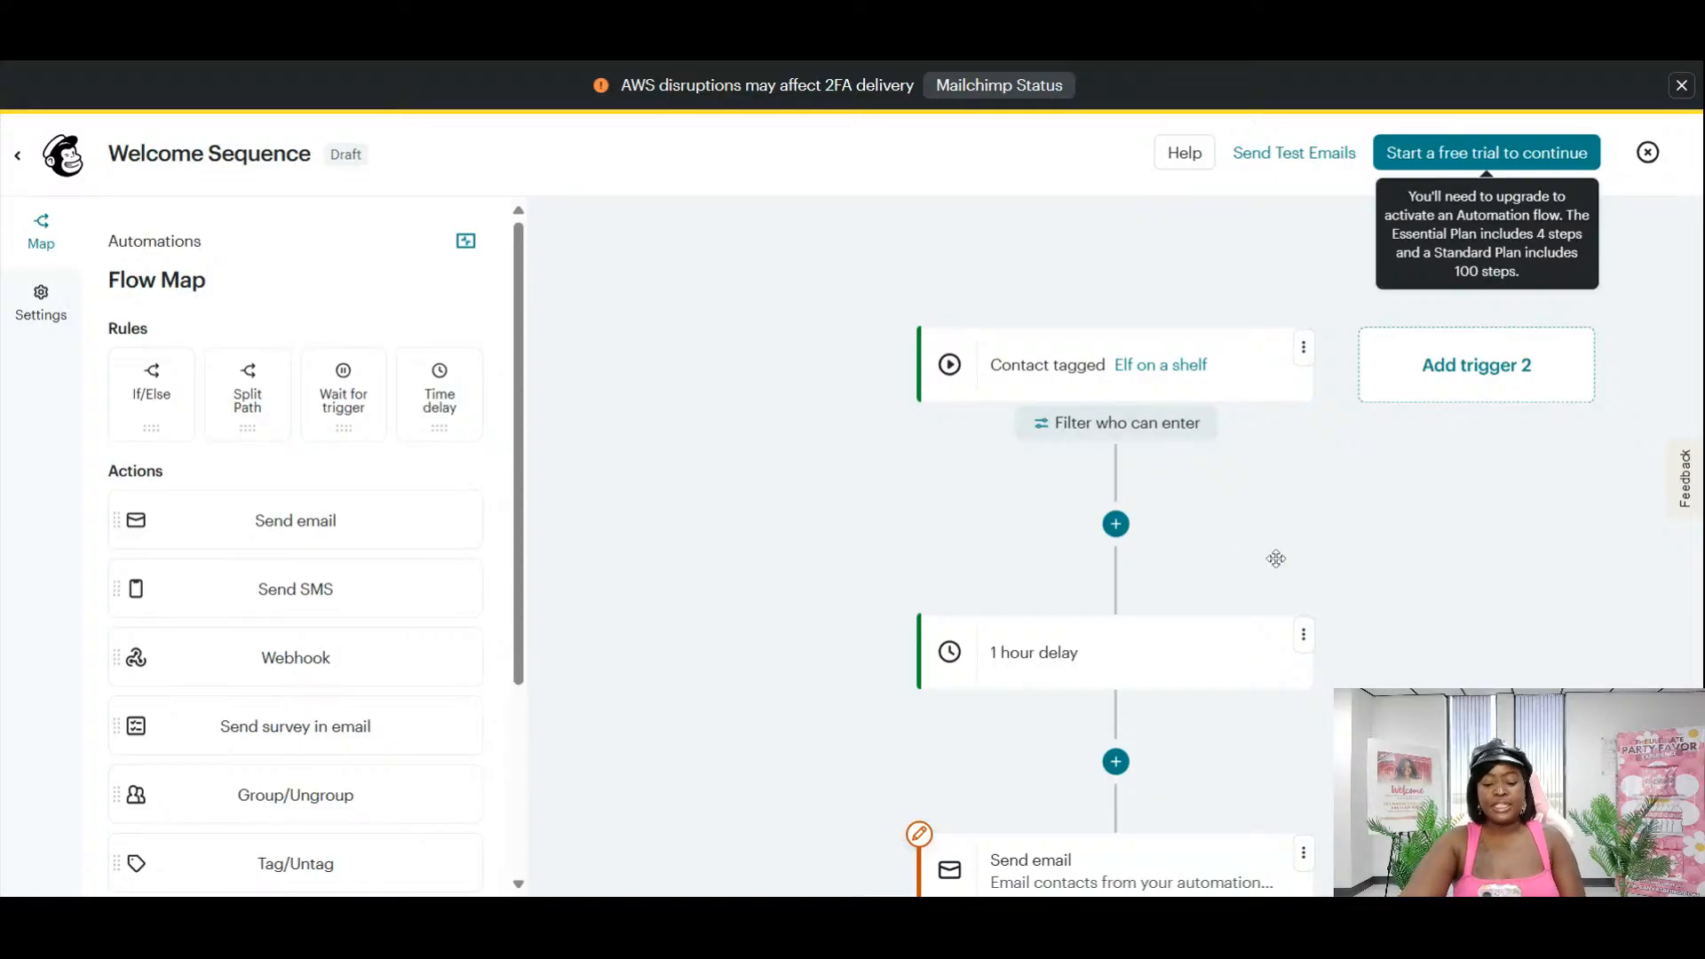
# Review the order of the trigger, the delay and the two emails along the flow map.
pyautogui.scroll(-1, 1277, 560)
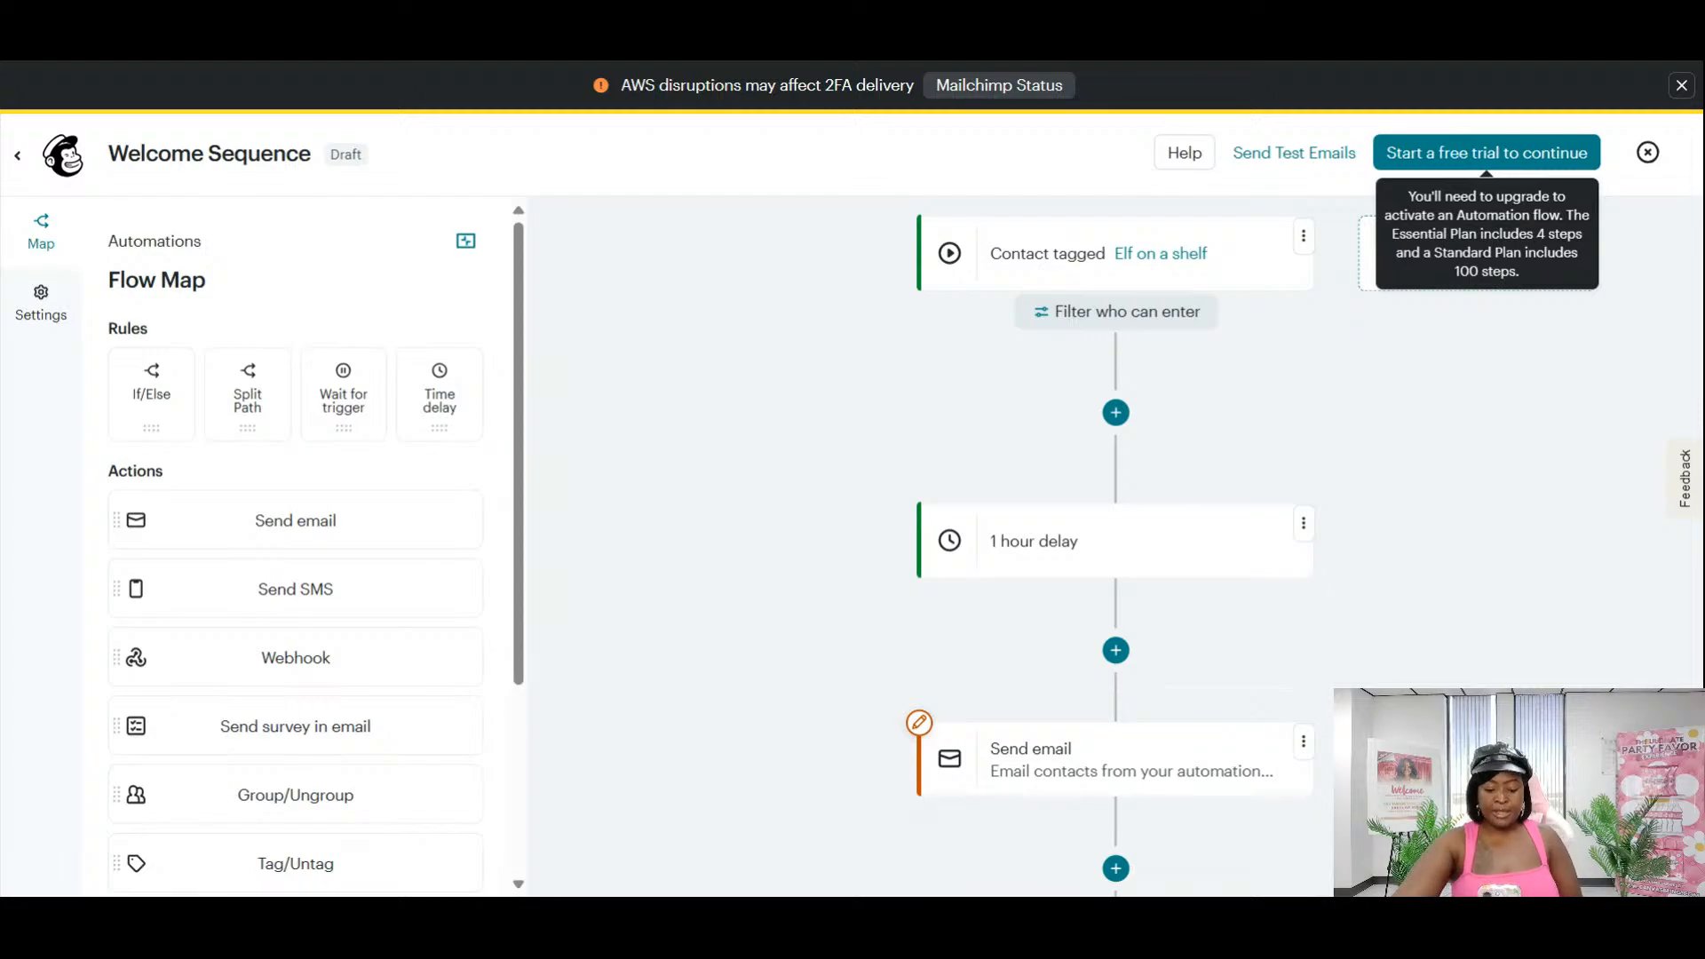
pyautogui.scroll(2, 1116, 551)
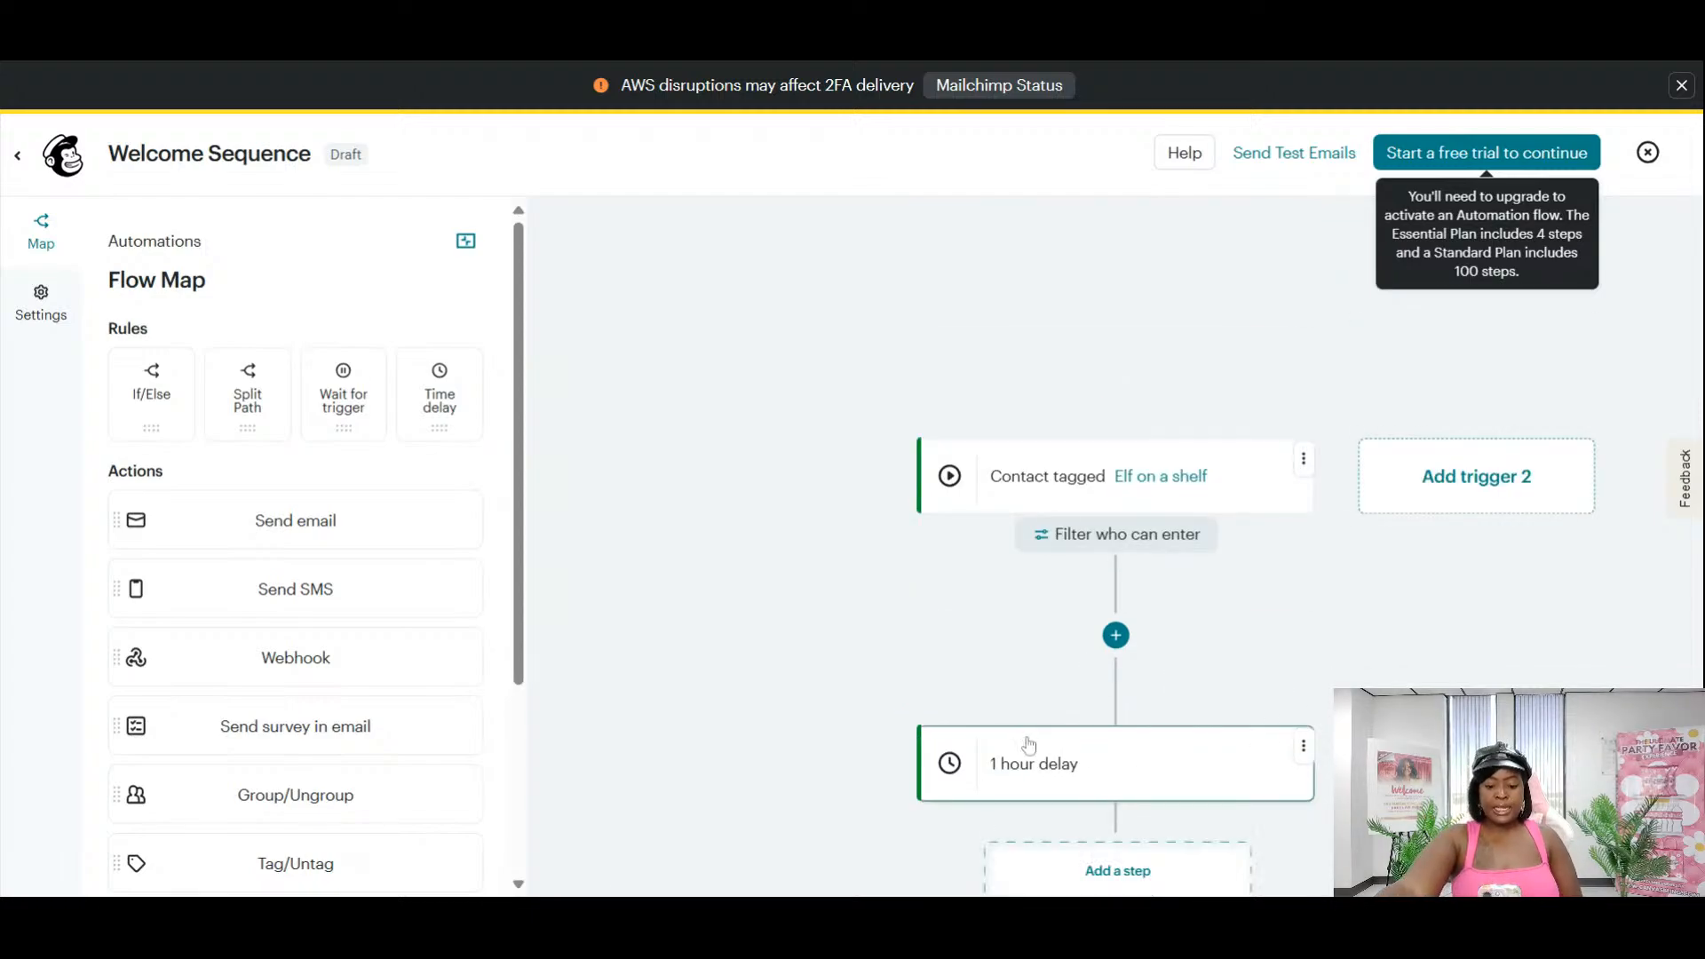
pyautogui.scroll(-4, 1315, 704)
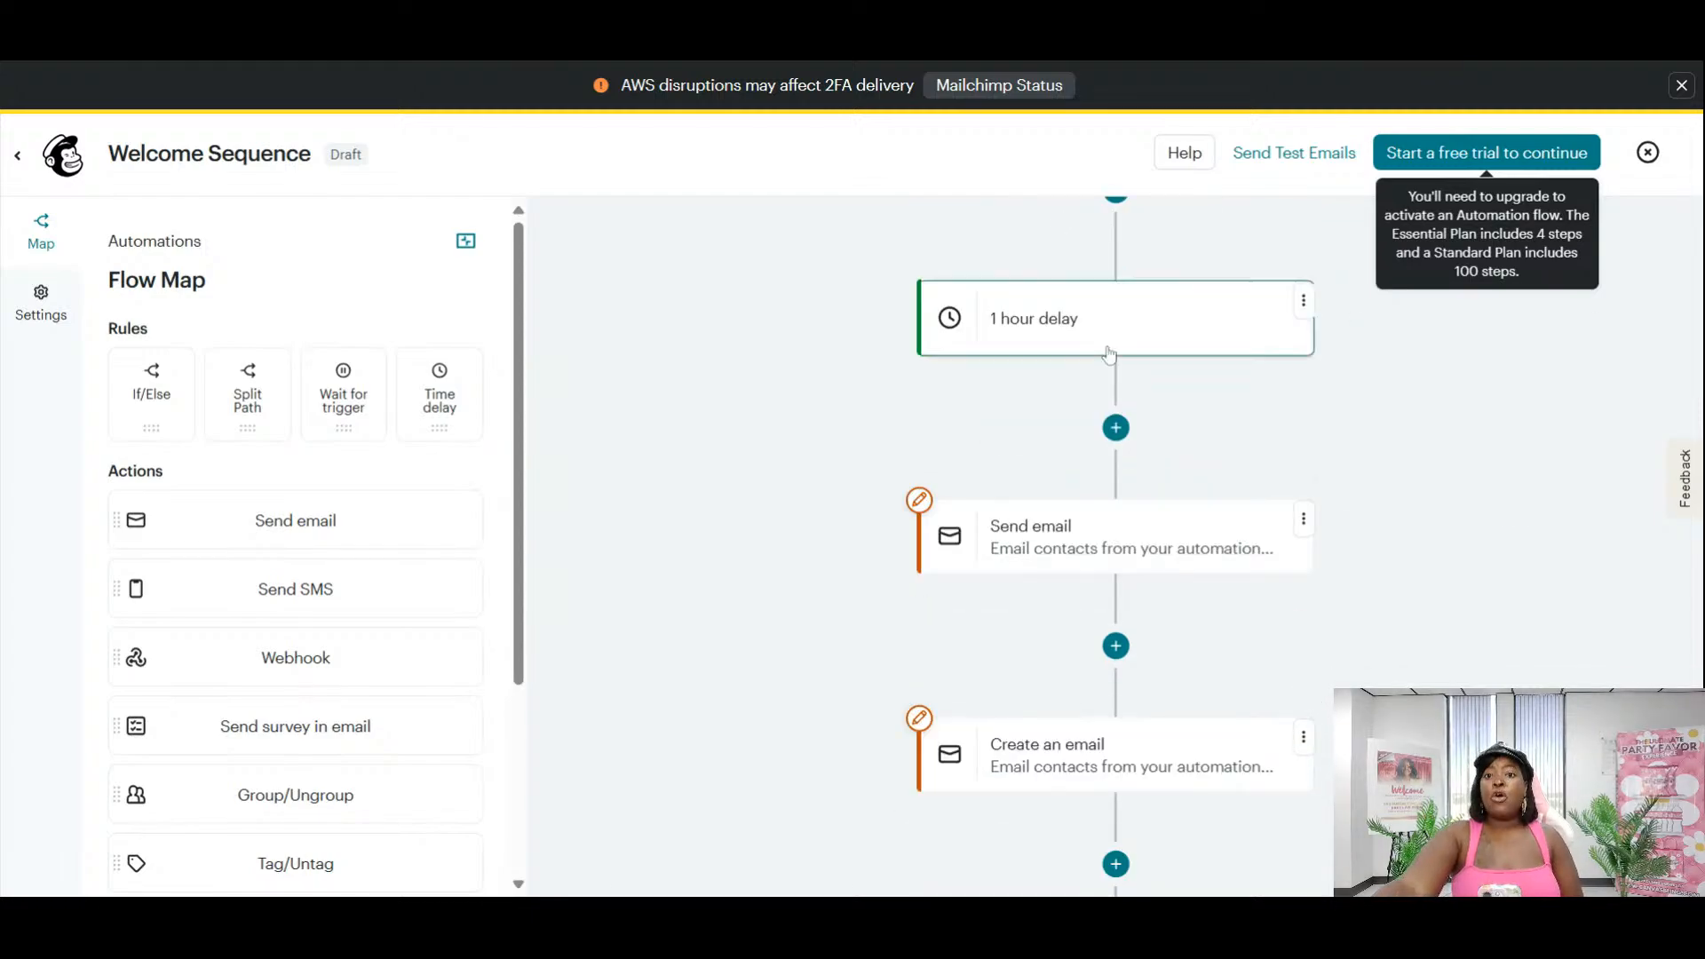
pyautogui.scroll(2, 1382, 497)
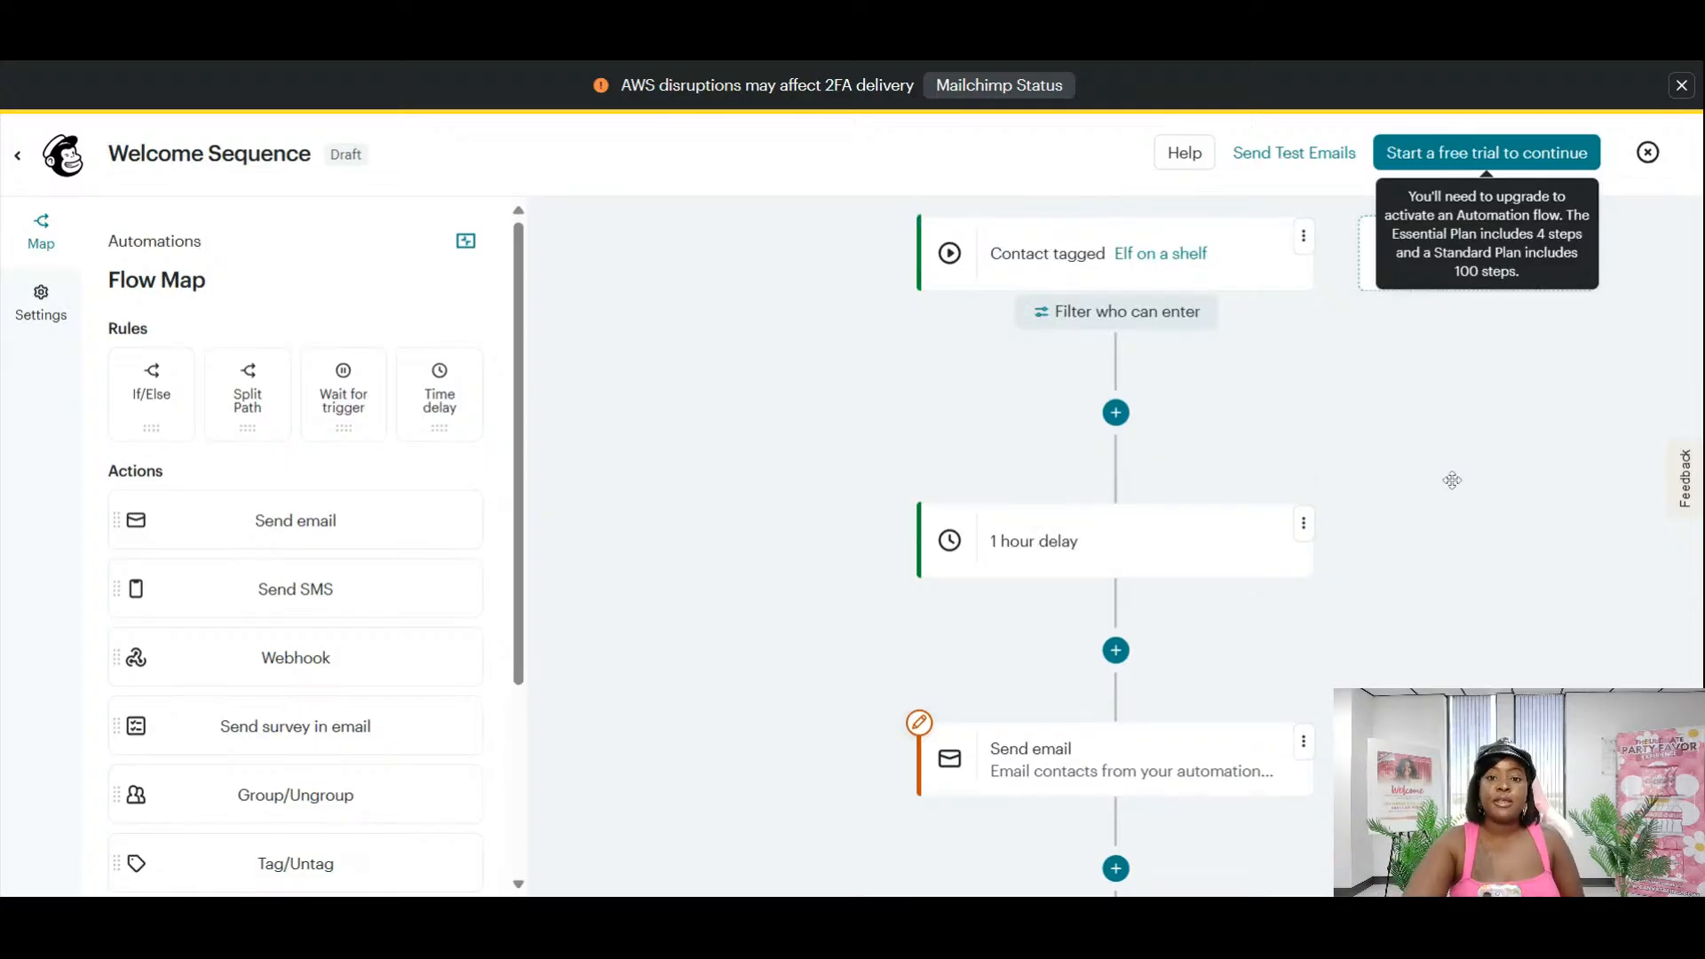
pyautogui.scroll(-2, 1443, 480)
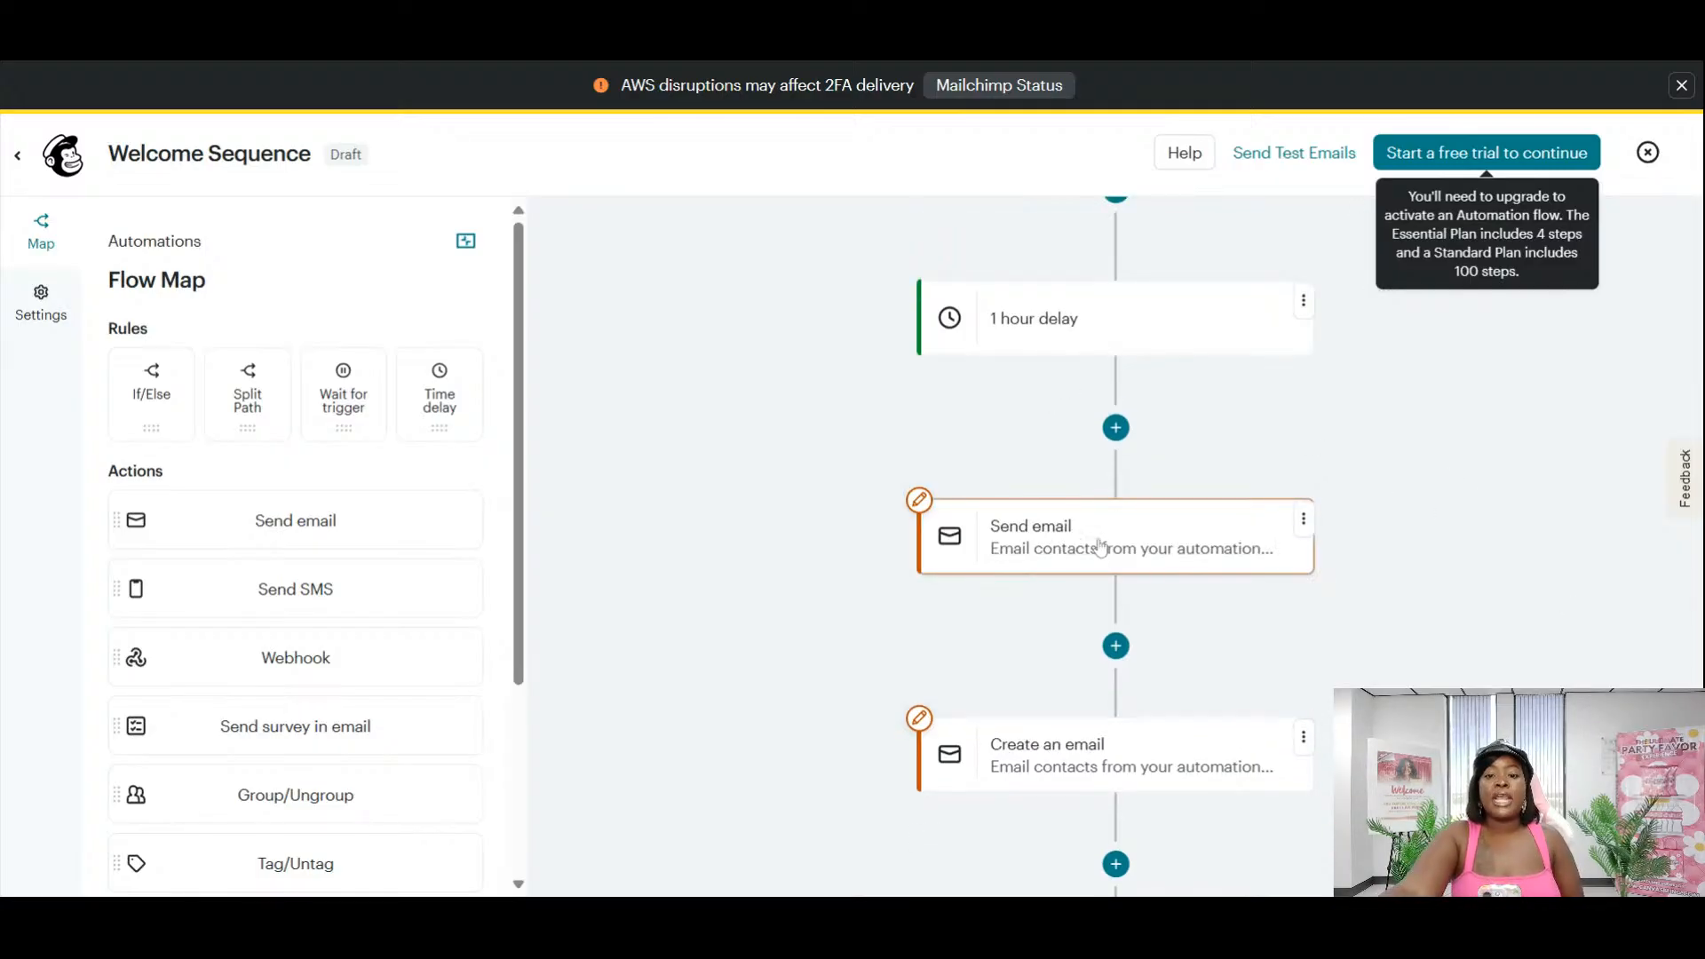
pyautogui.scroll(-1, 1115, 536)
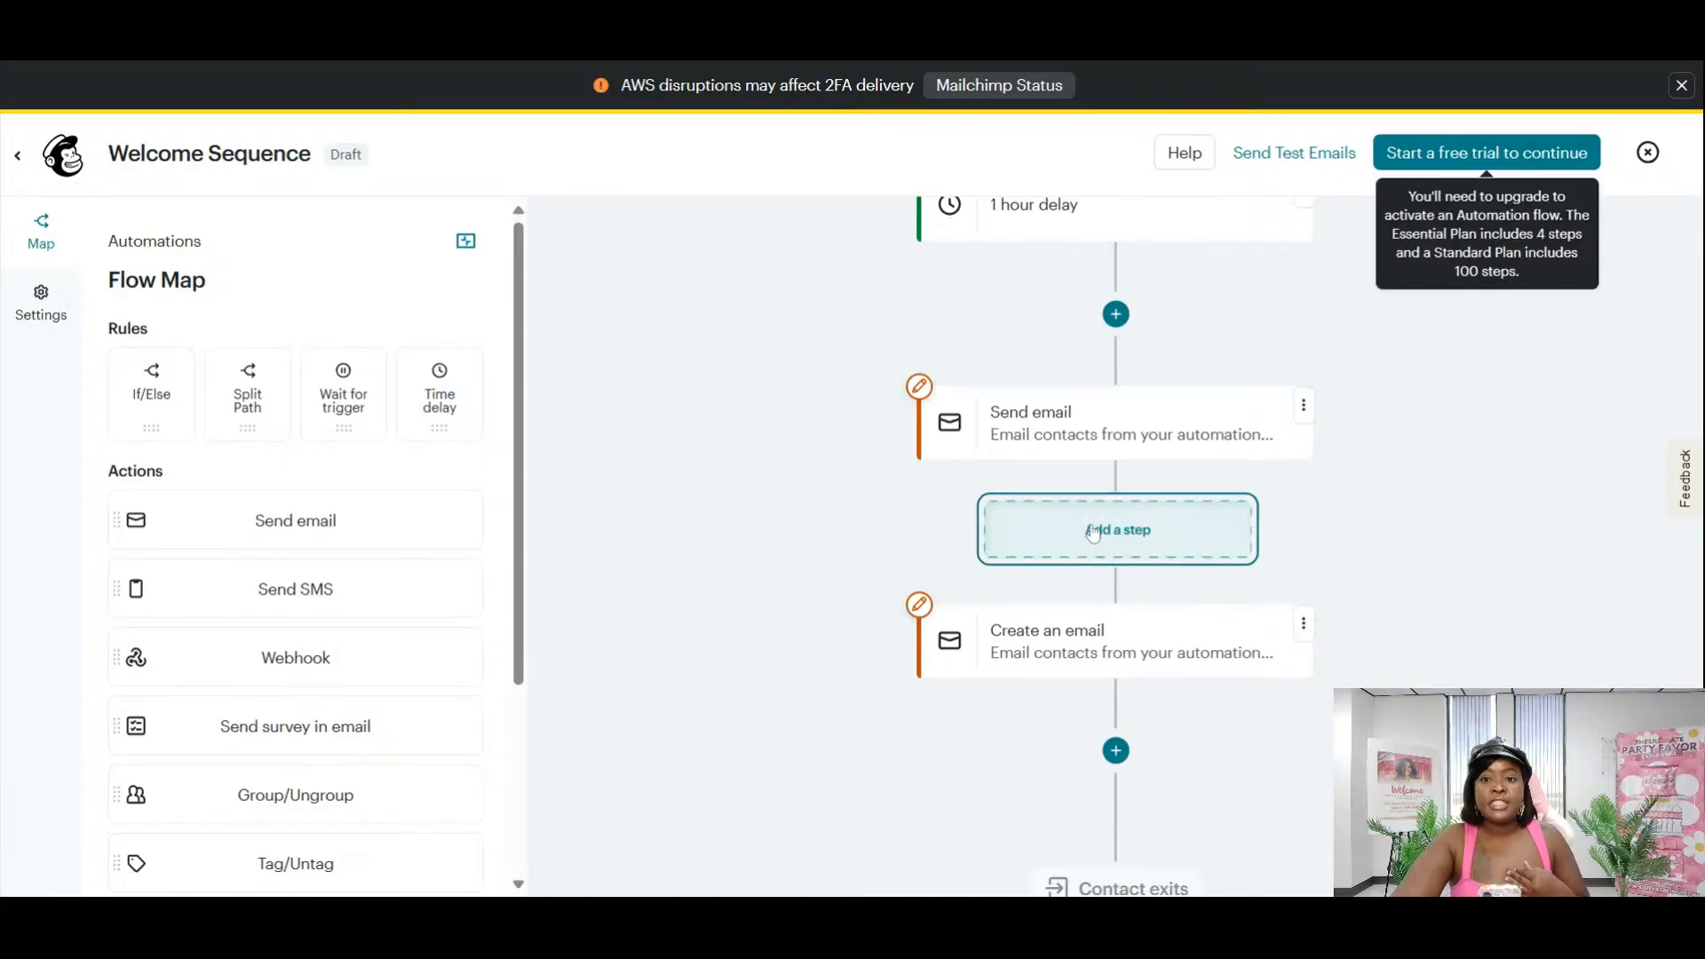
pyautogui.scroll(3, 1249, 580)
pyautogui.scroll(-3, 1249, 580)
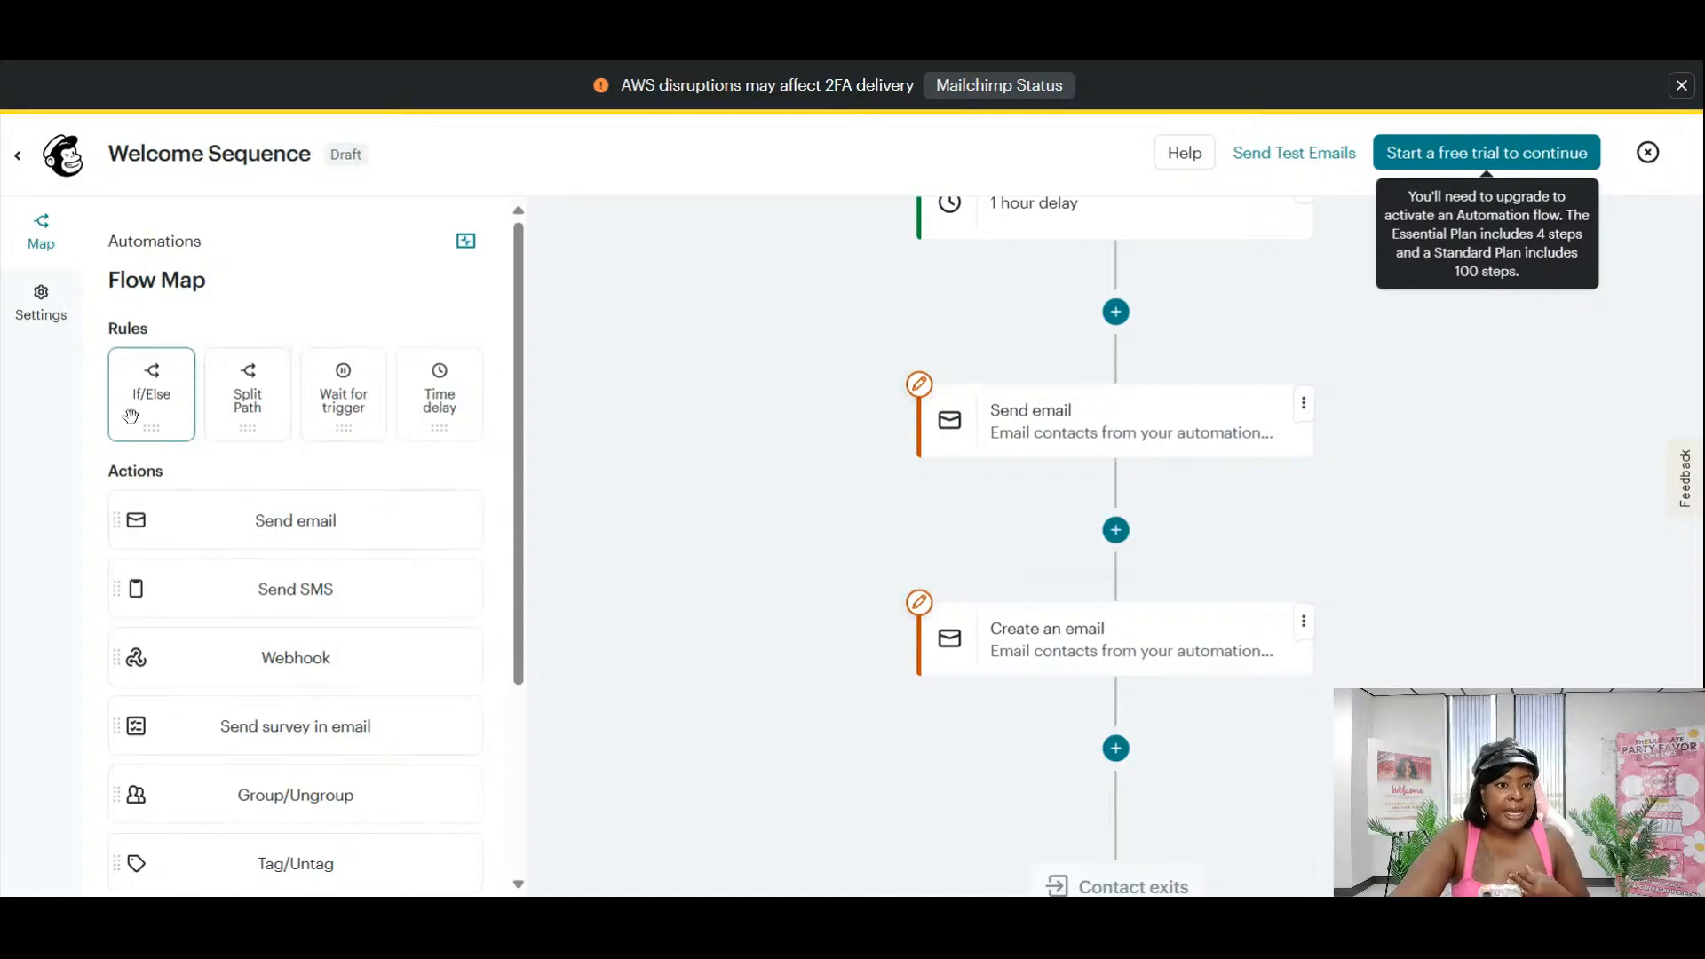
# Add a Time delay rule between the two emails, set it to 3 days and save it.
pyautogui.moveTo(440, 393); pyautogui.dragTo(1117, 528)
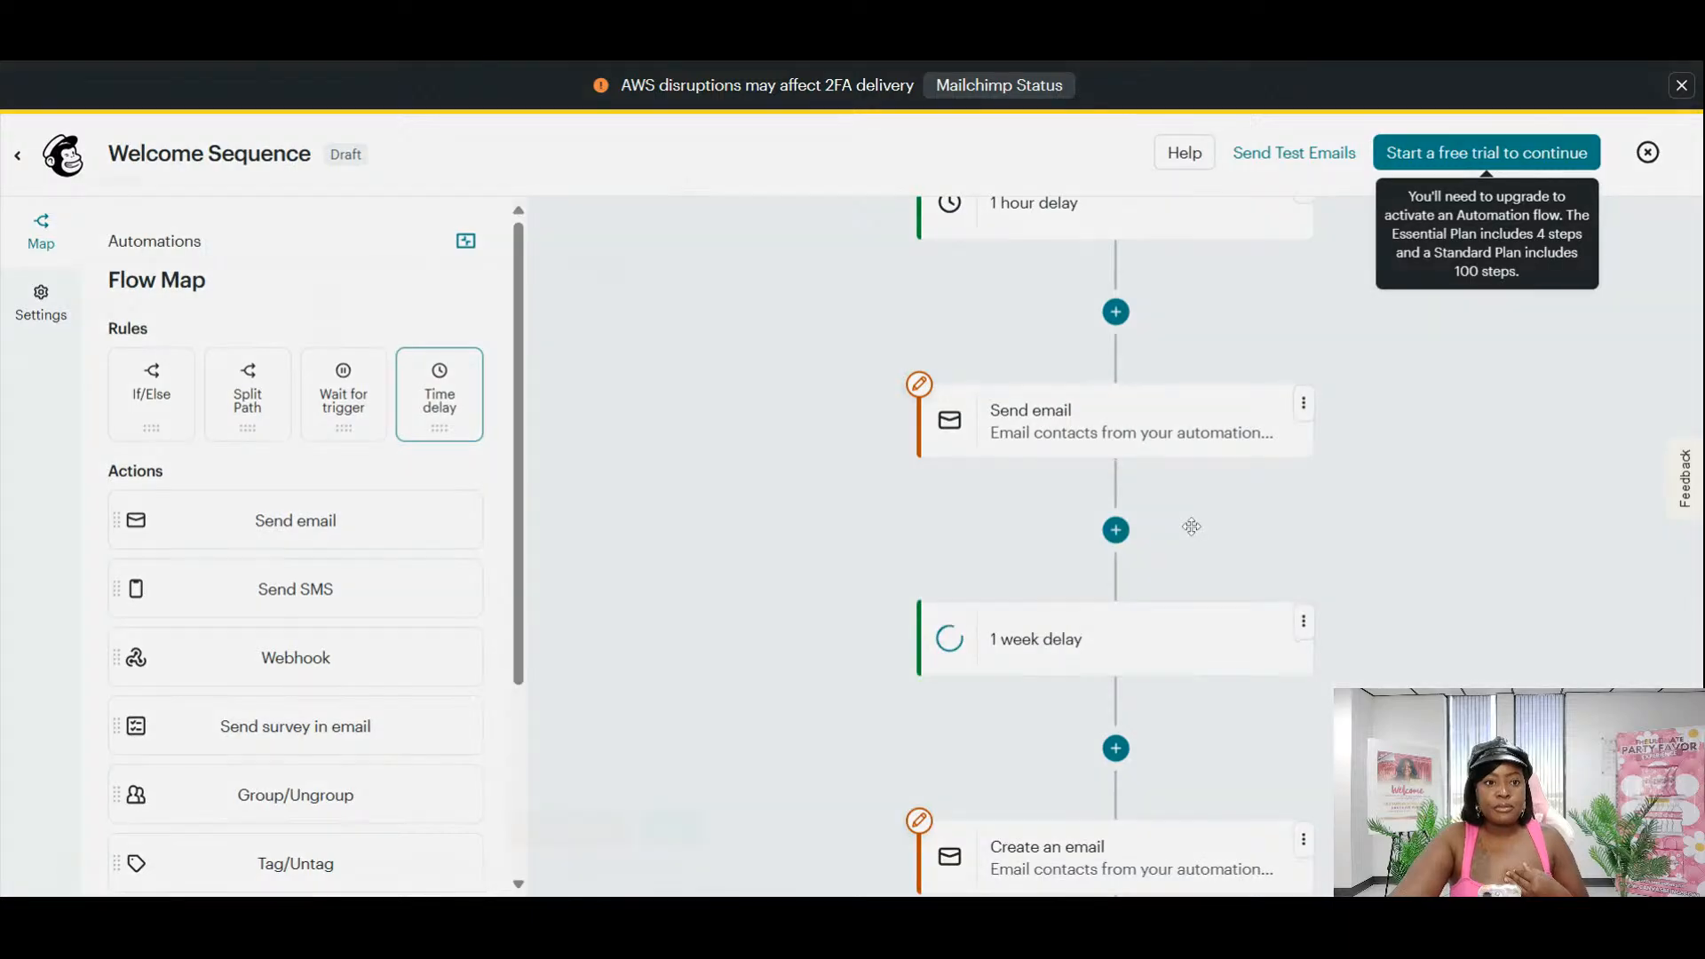
pyautogui.click(165, 314)
pyautogui.write('1')
pyautogui.click(347, 318)
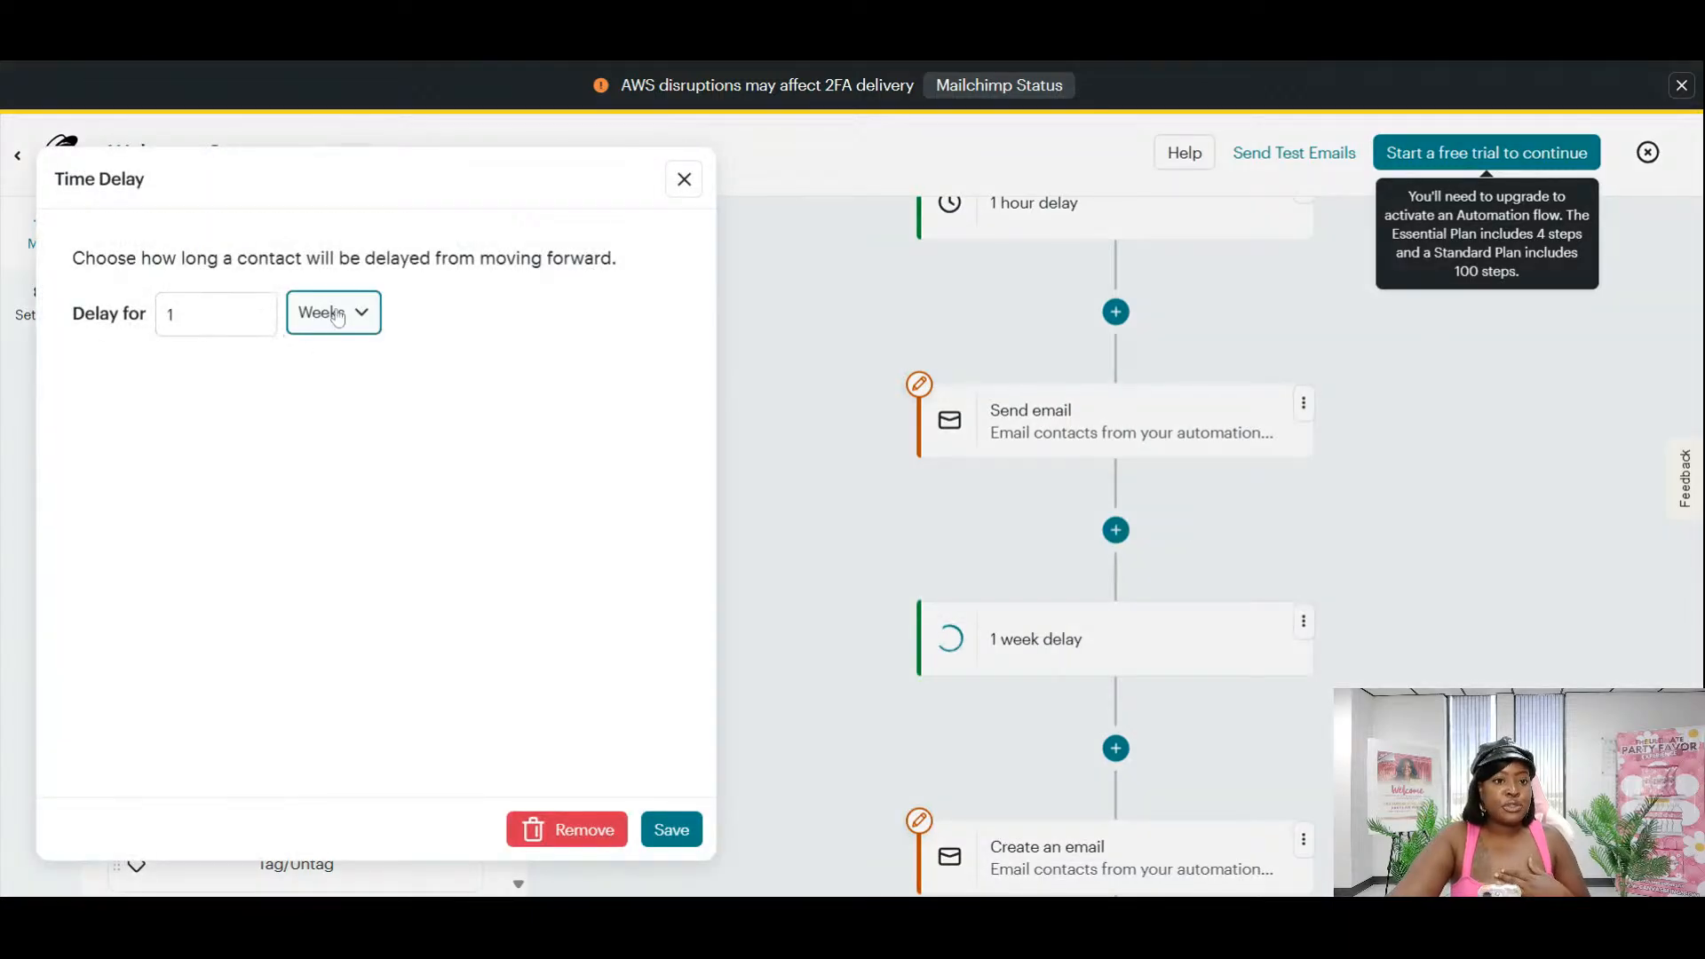
pyautogui.press('Up')
pyautogui.hotkey('shift', 'Tab')
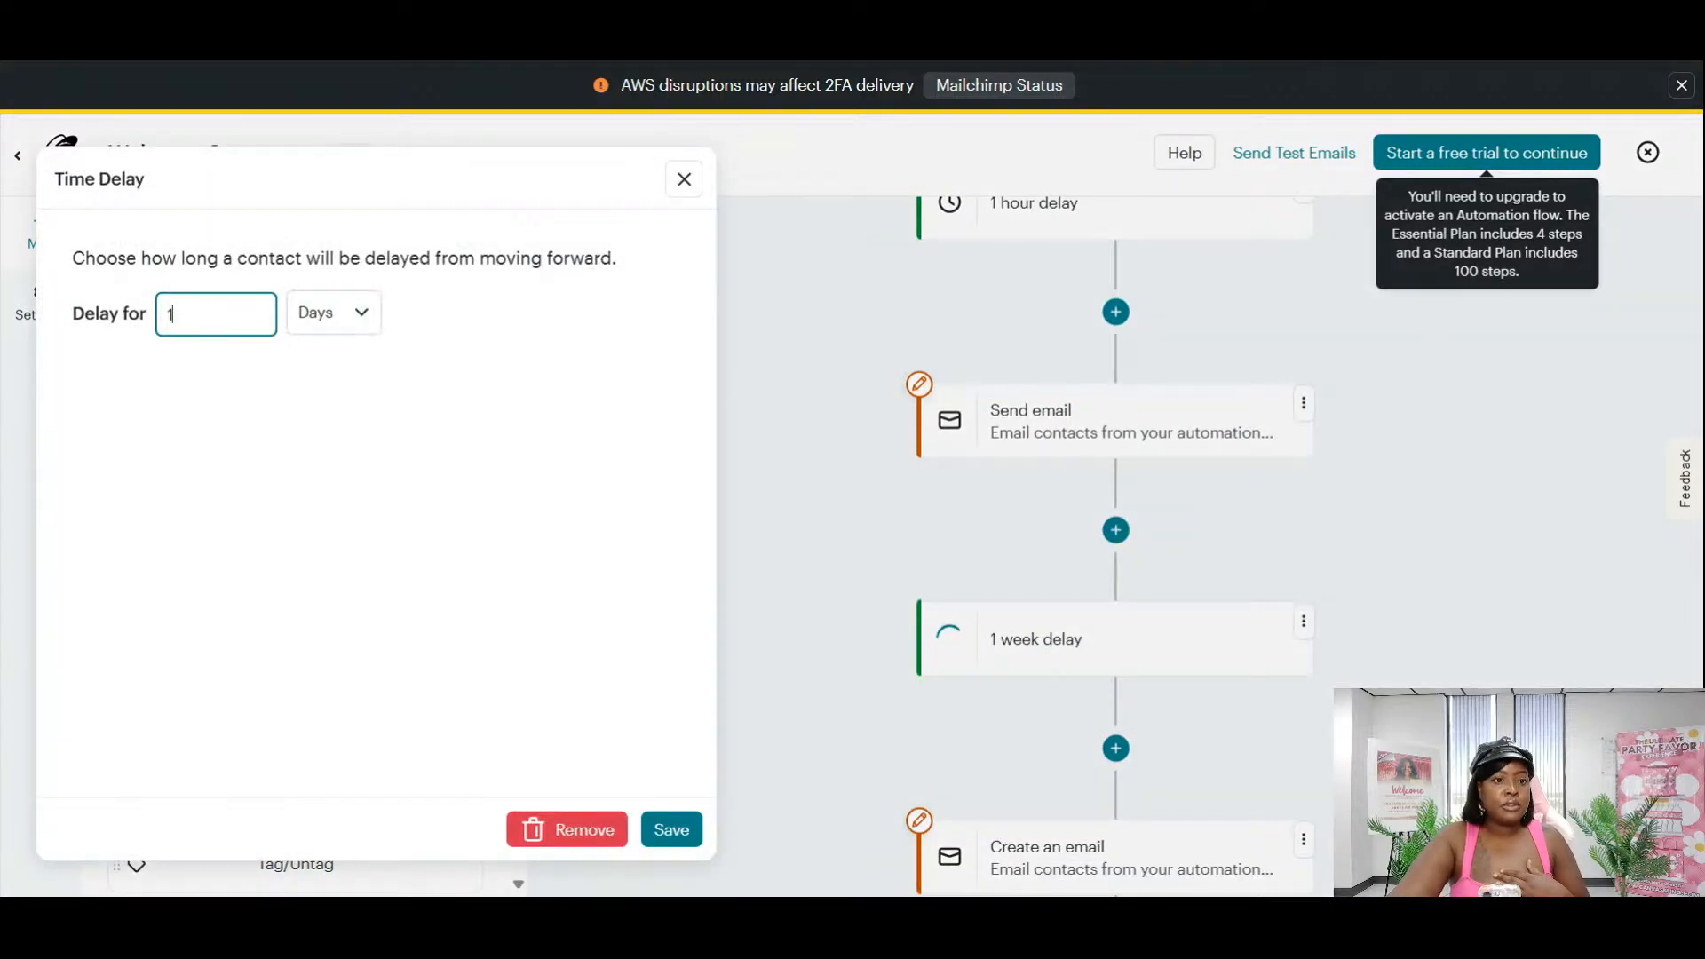
pyautogui.write('3')
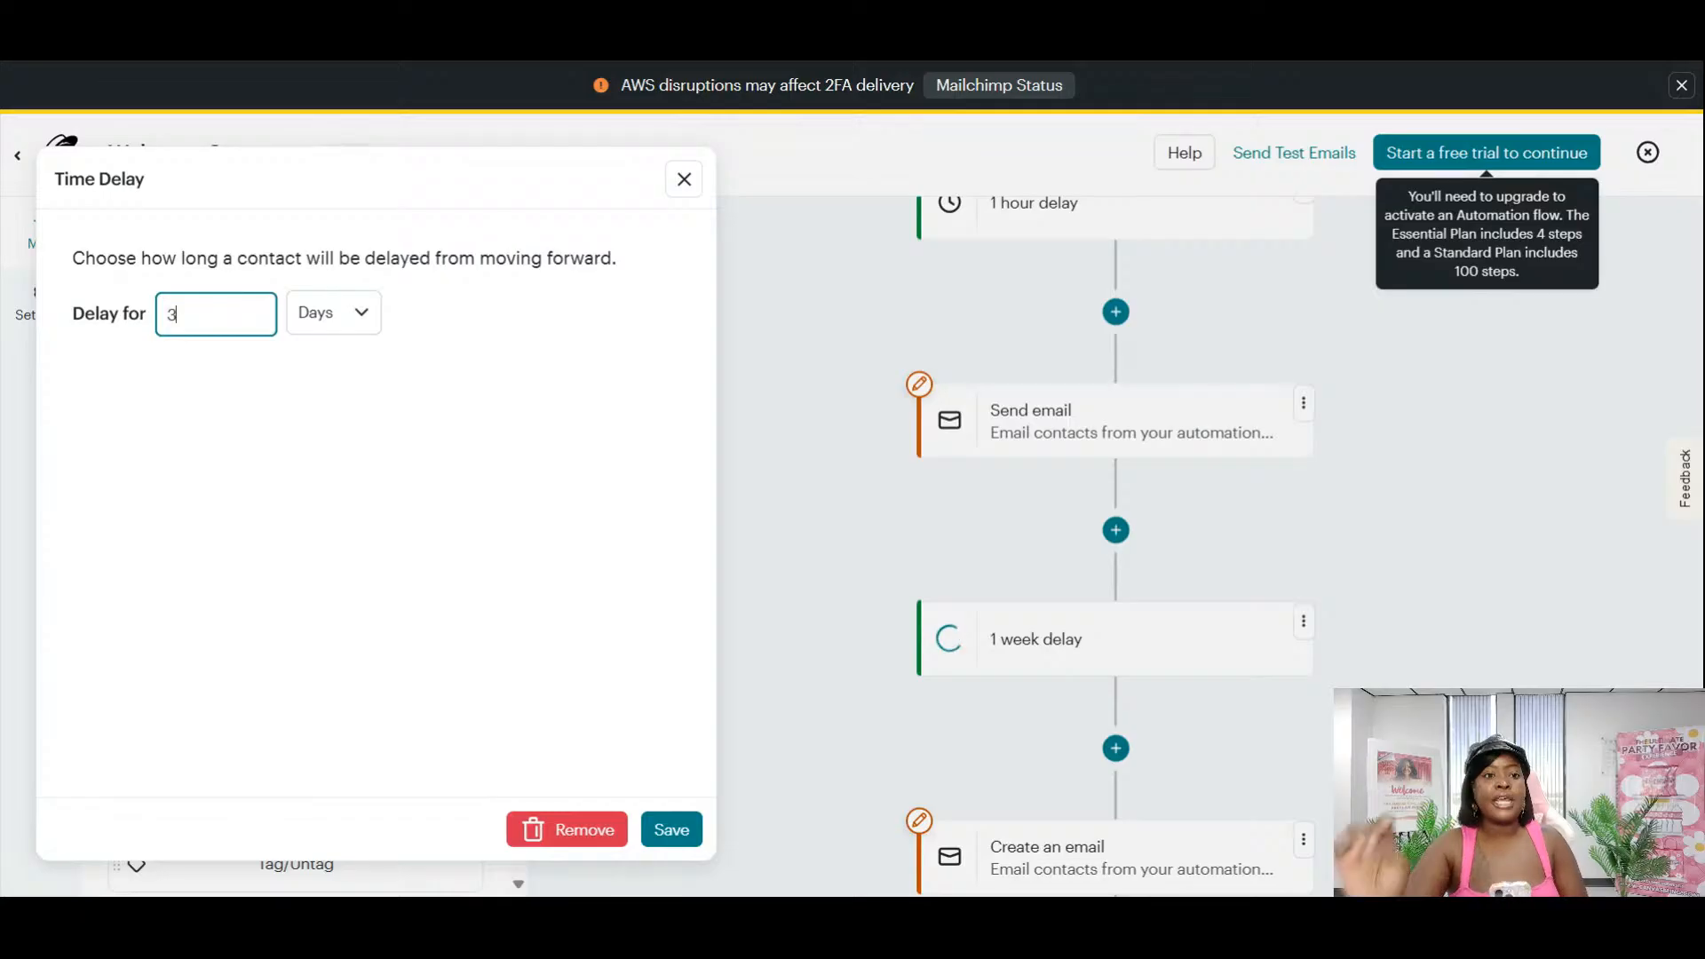
pyautogui.click(671, 830)
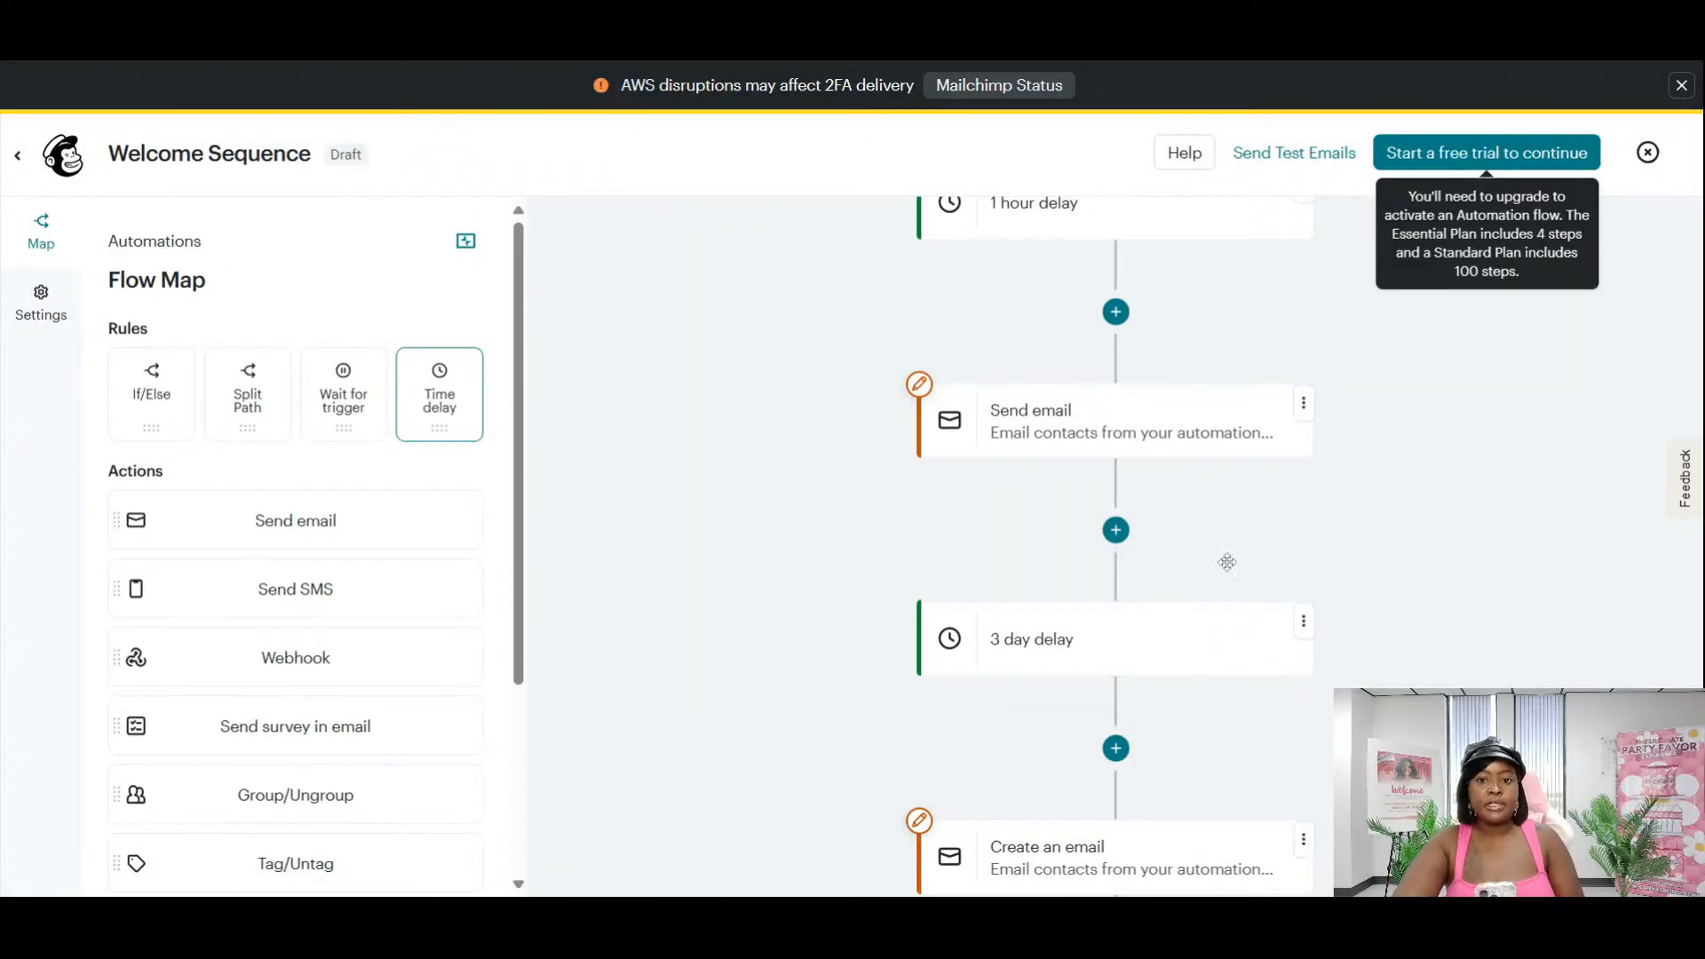
# Check the end of the flow, then return to the automations list and open the "Xmas Offer" flow.
pyautogui.scroll(-4, 1319, 583)
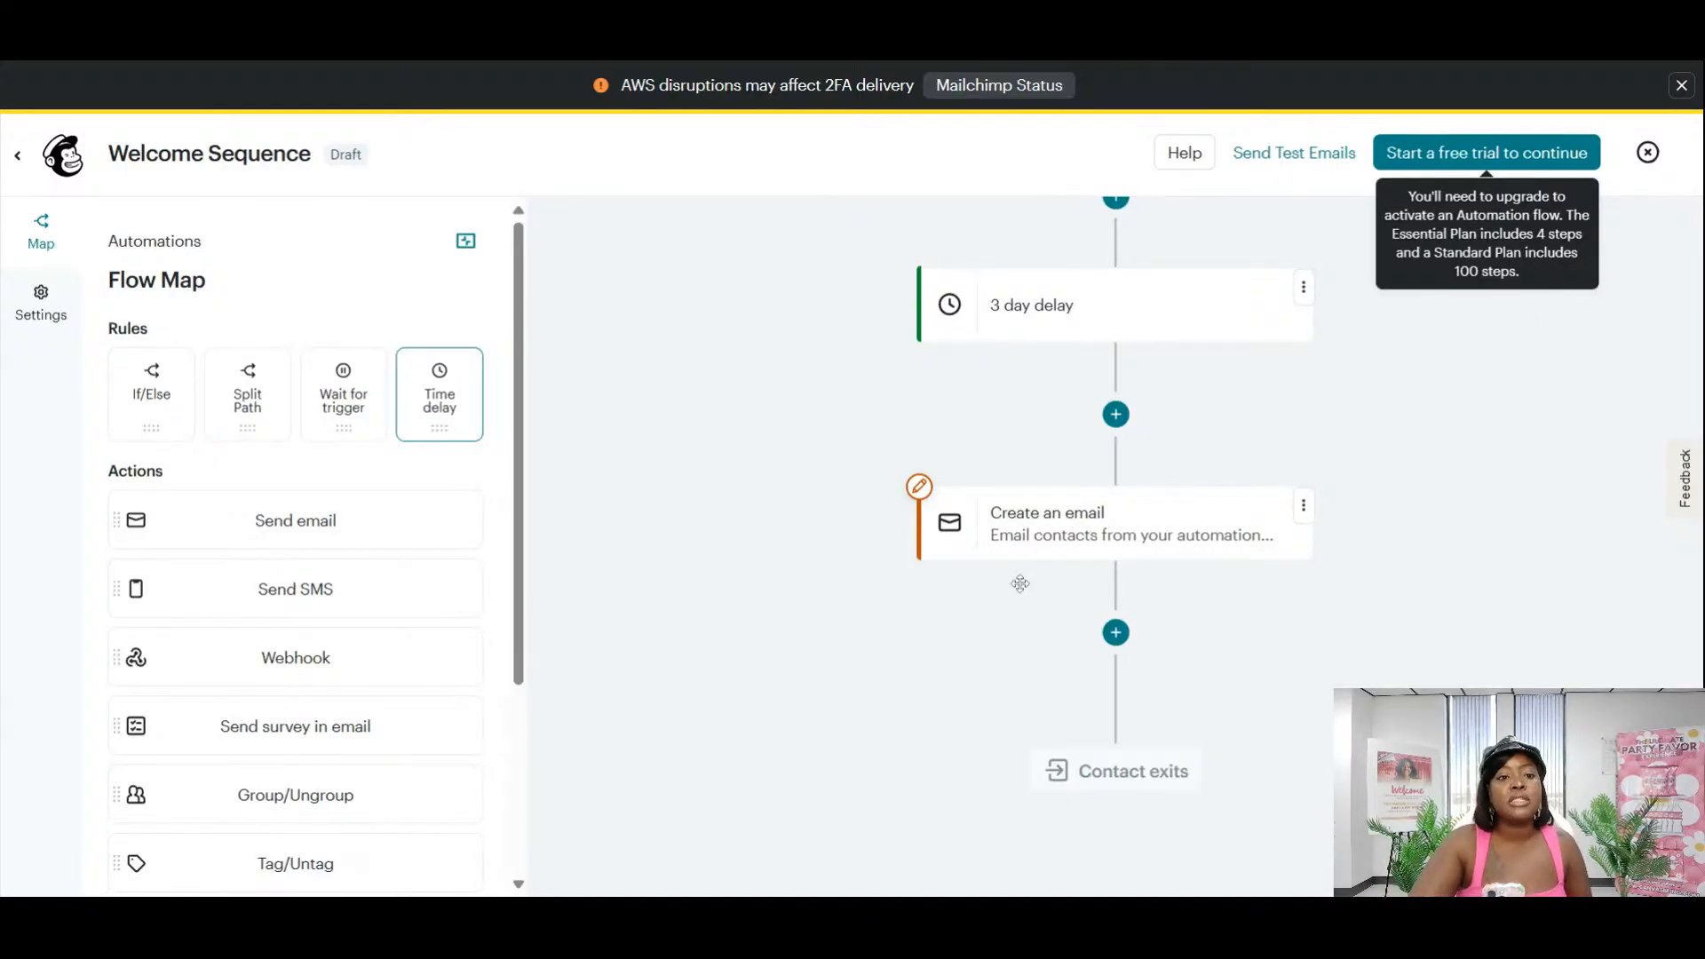
pyautogui.click(26, 164)
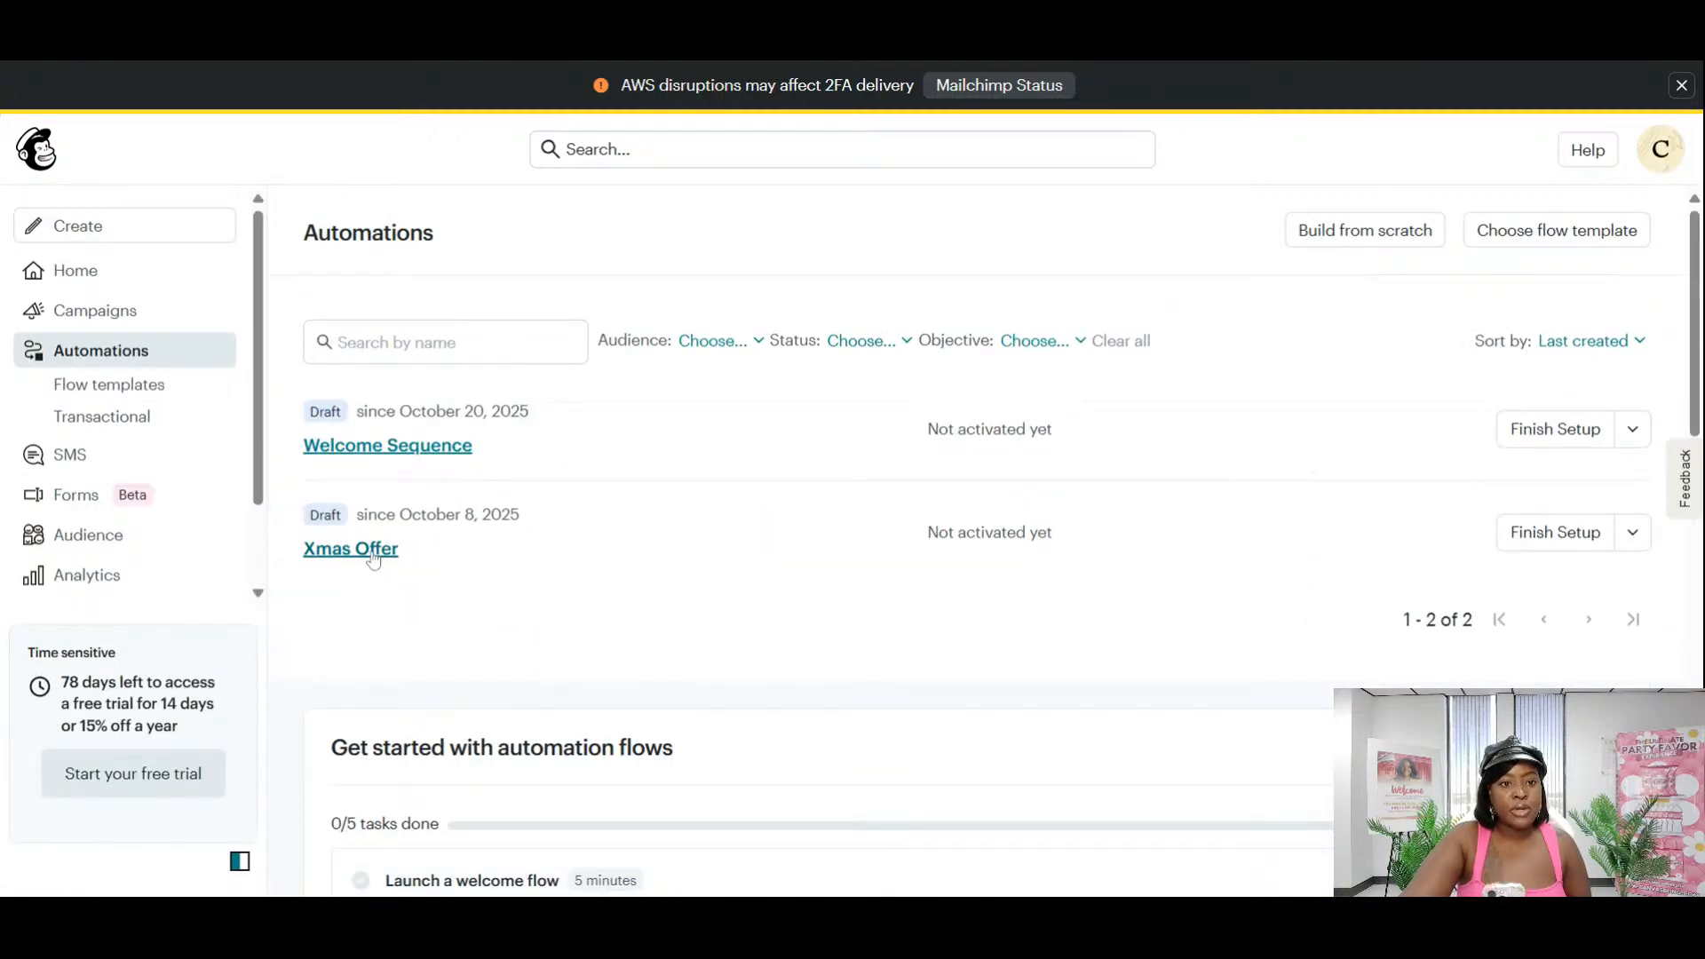
pyautogui.click(373, 552)
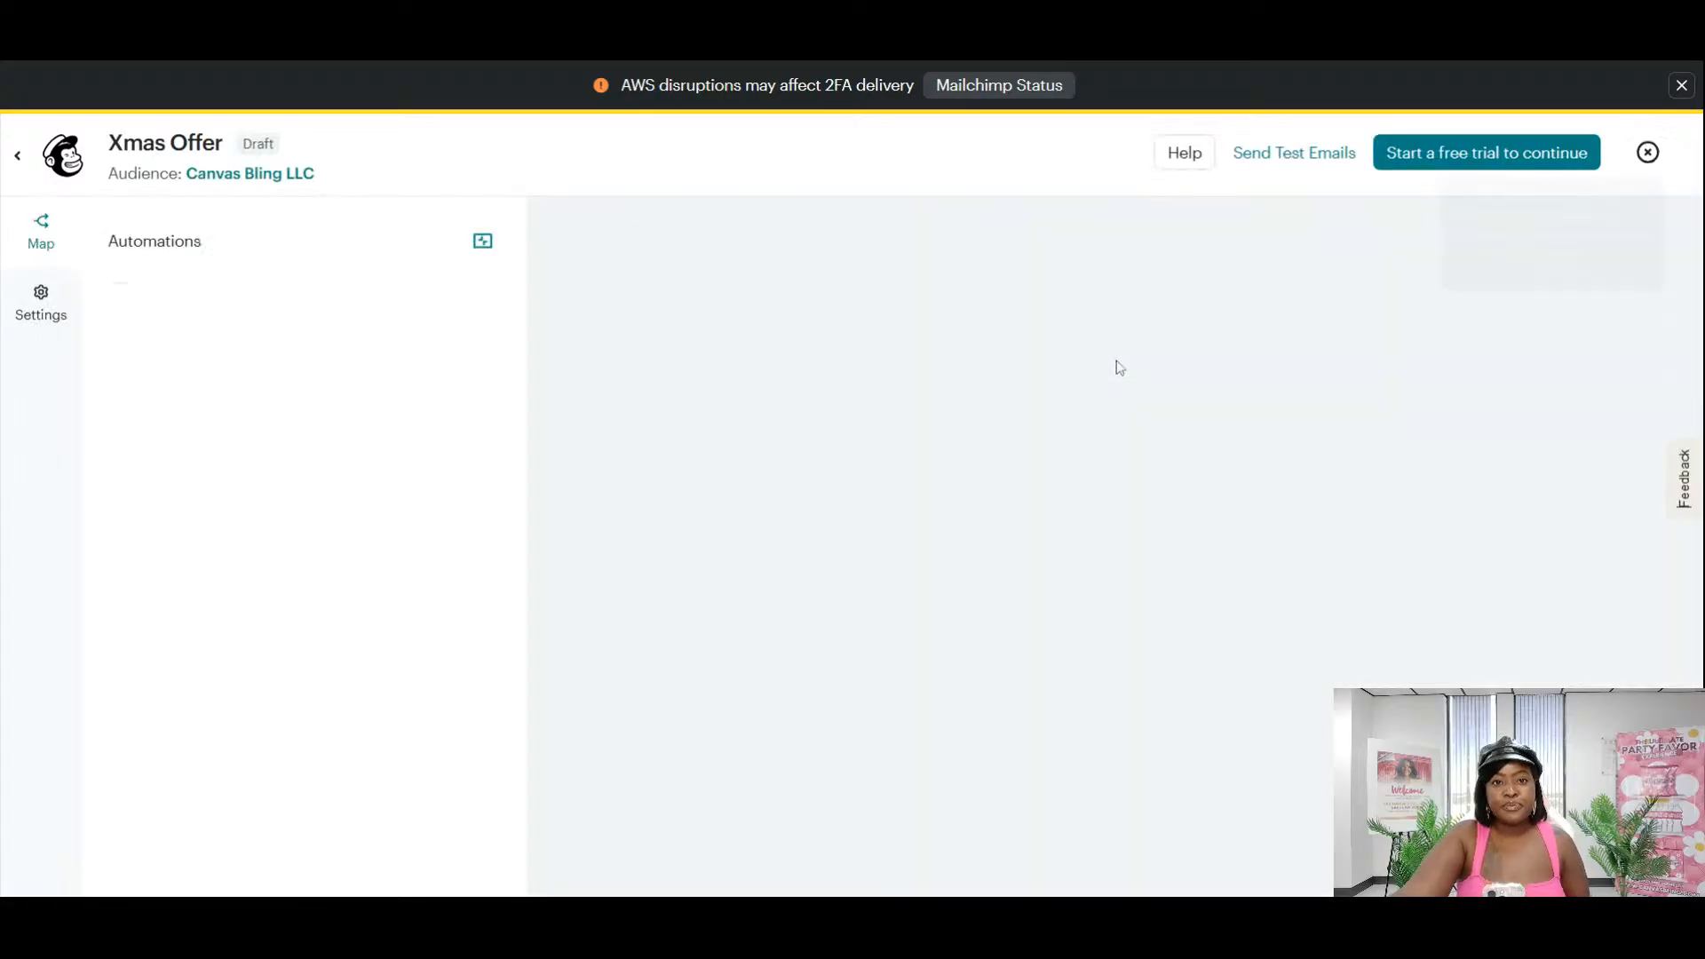
pyautogui.scroll(1, 1306, 561)
# Select the "Xmas Offer" flow's Send email step and examine the flow map from trigger to contact exit.
pyautogui.click(1176, 665)
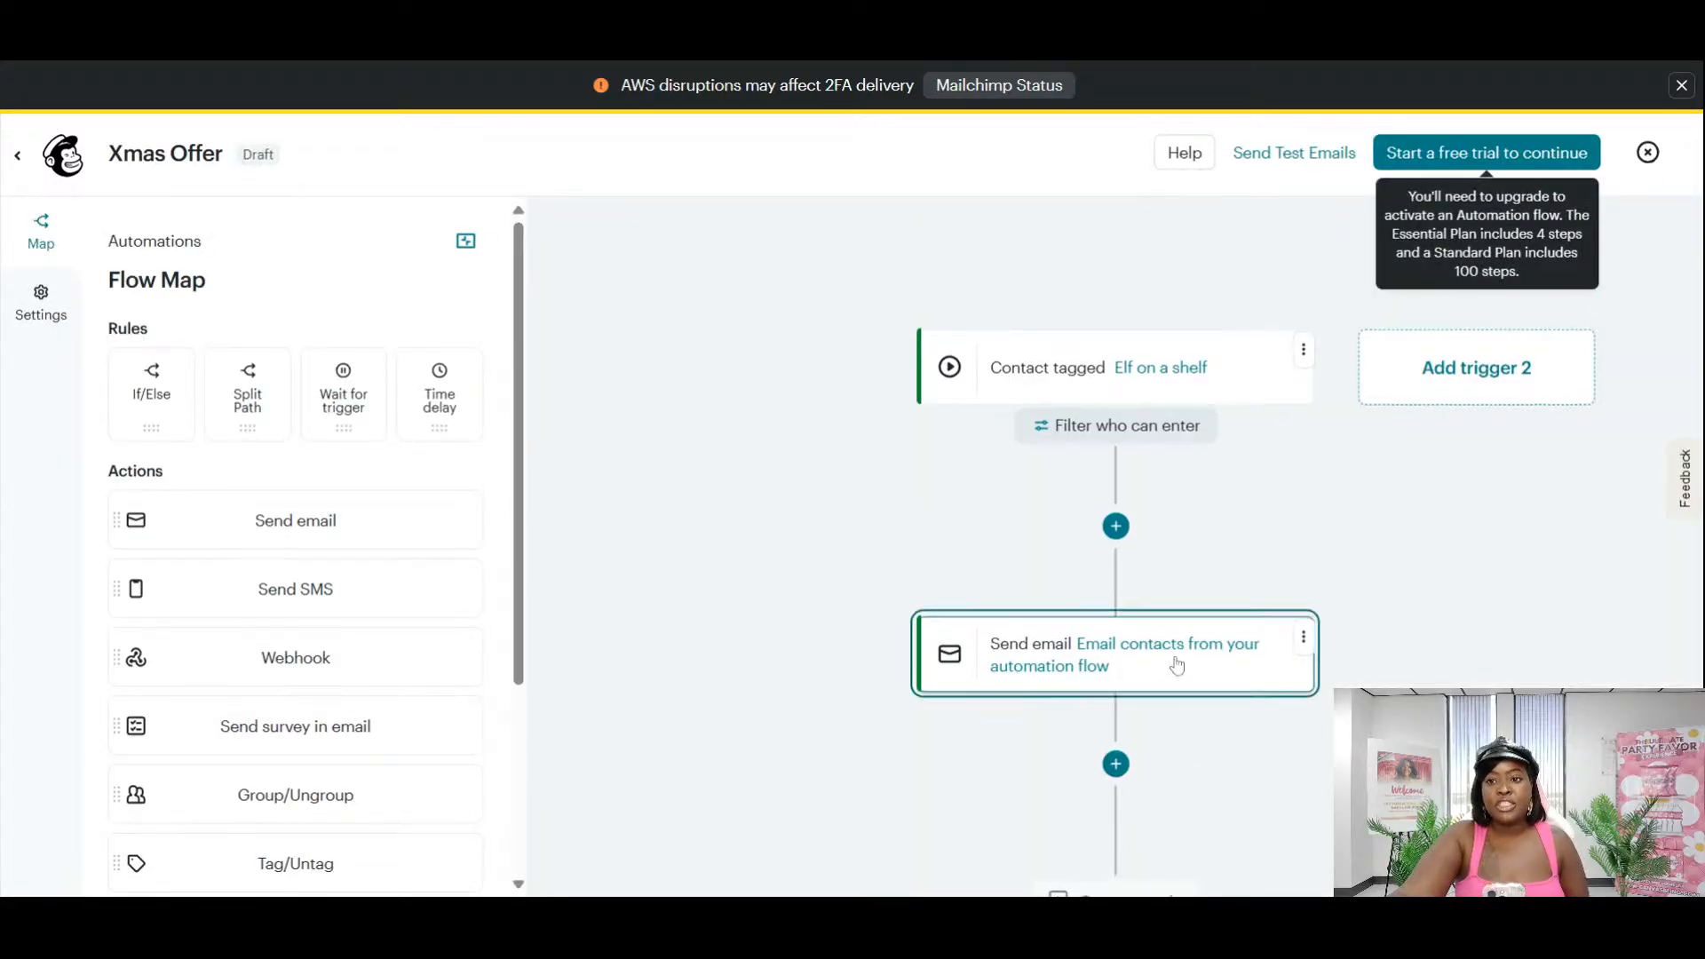
pyautogui.click(1452, 57)
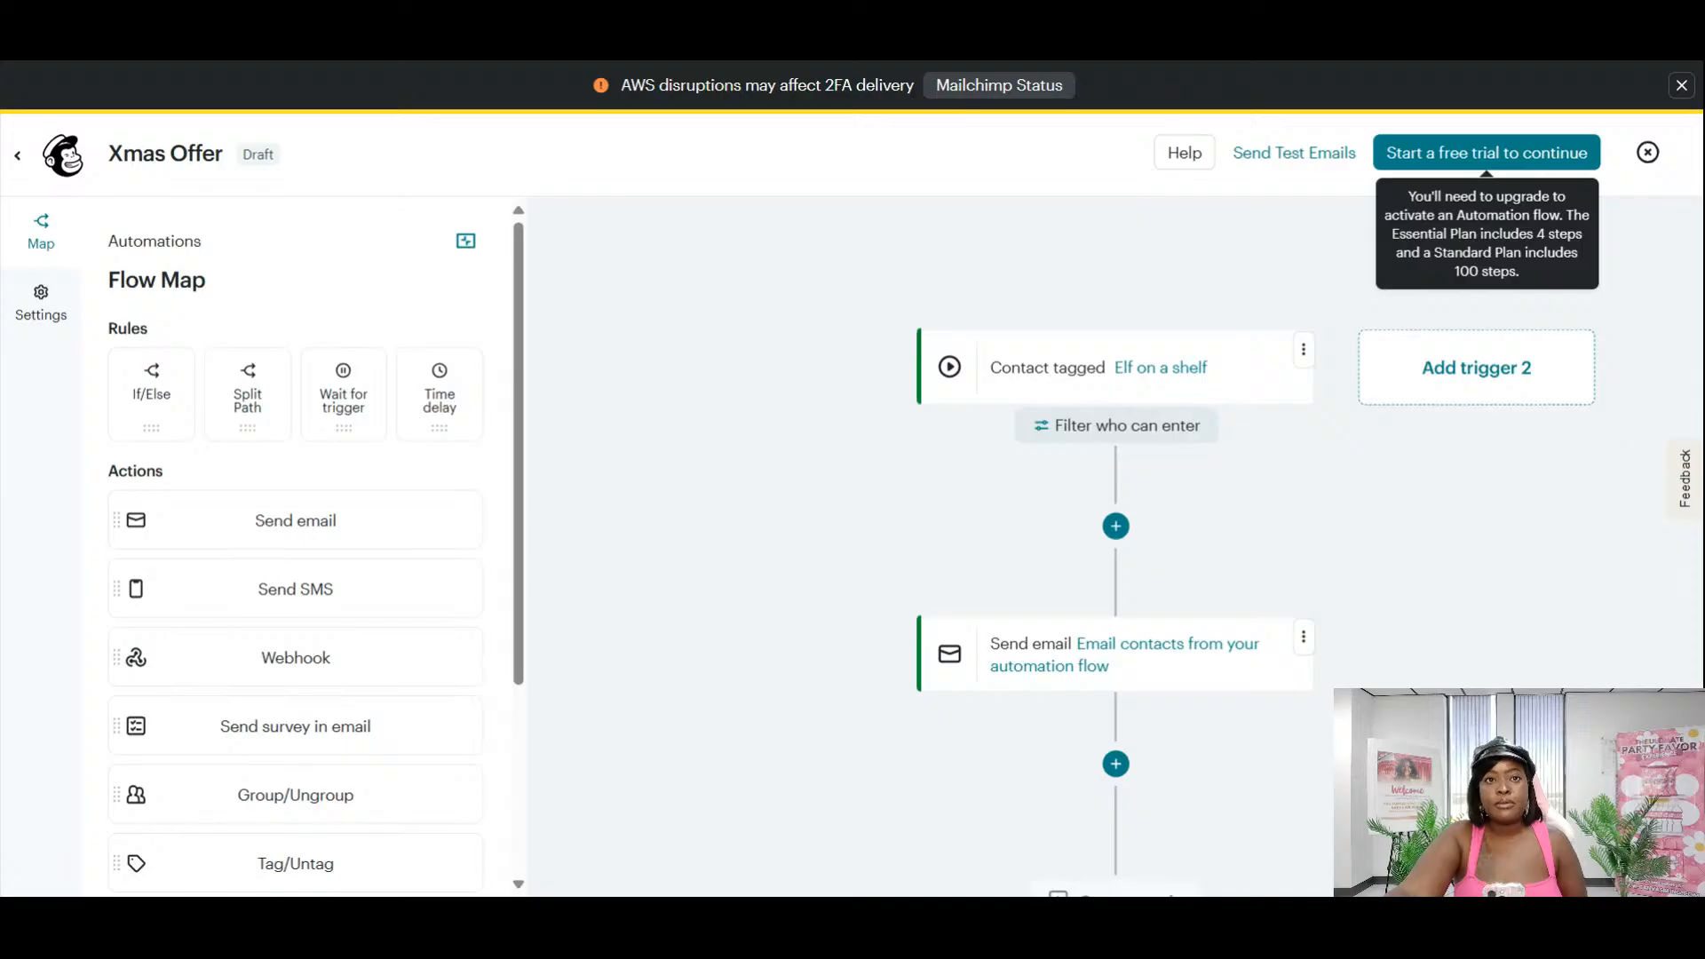
pyautogui.click(929, 646)
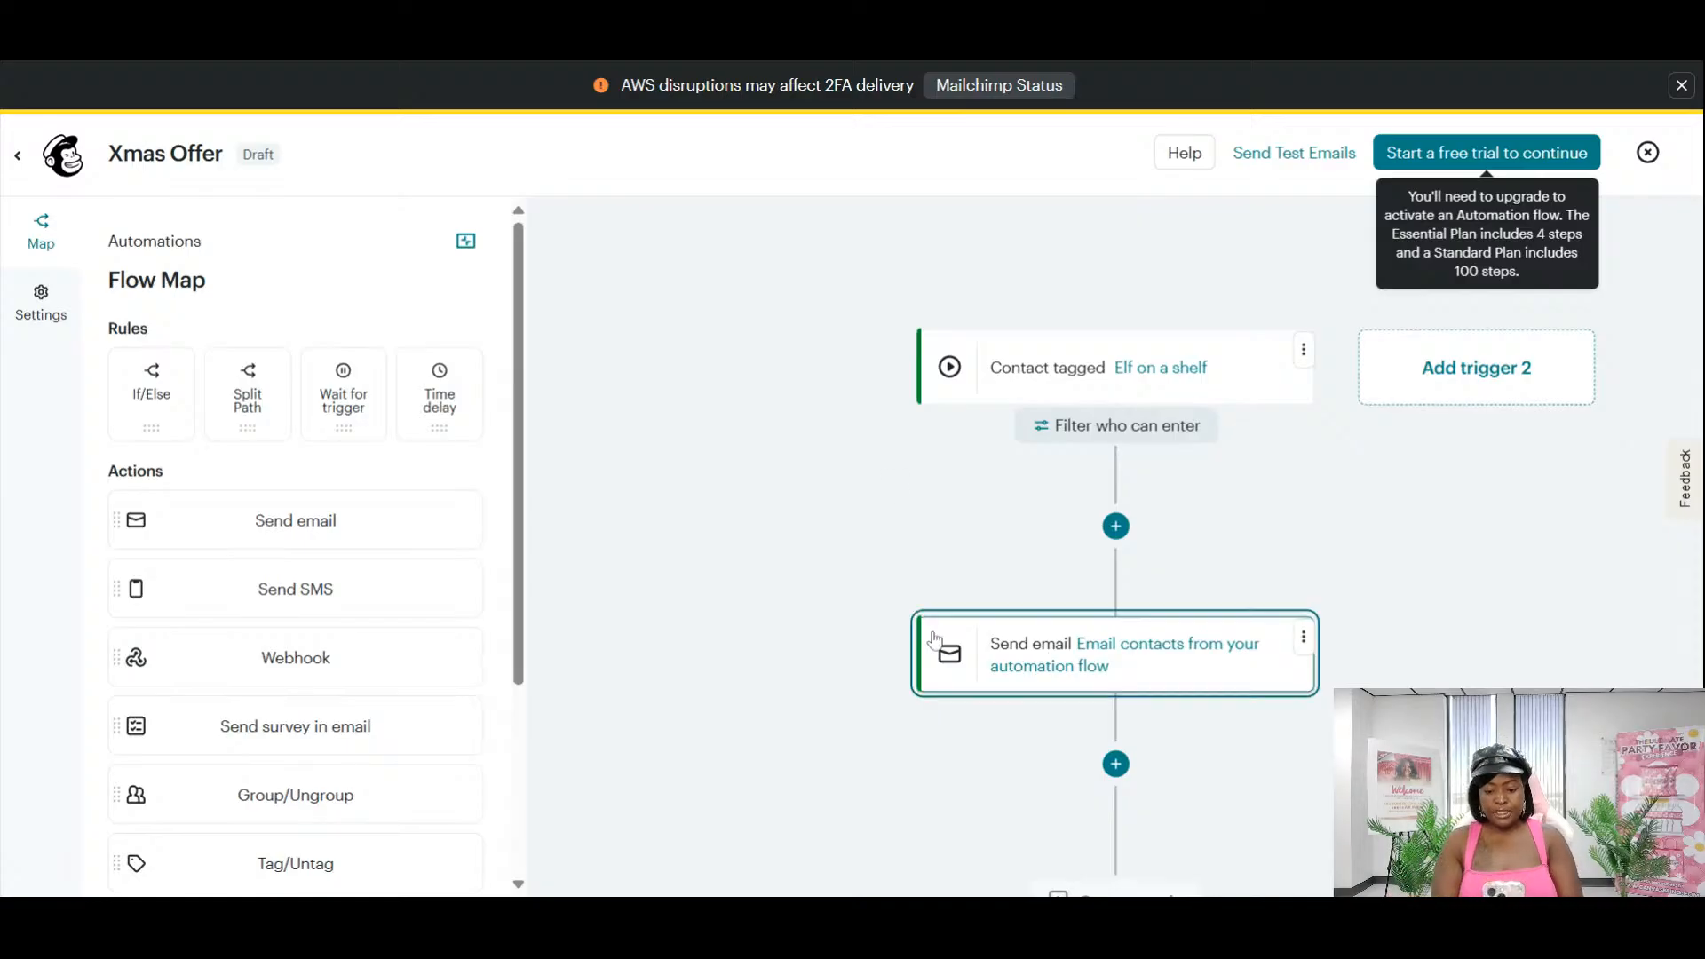
pyautogui.scroll(-3, 1056, 799)
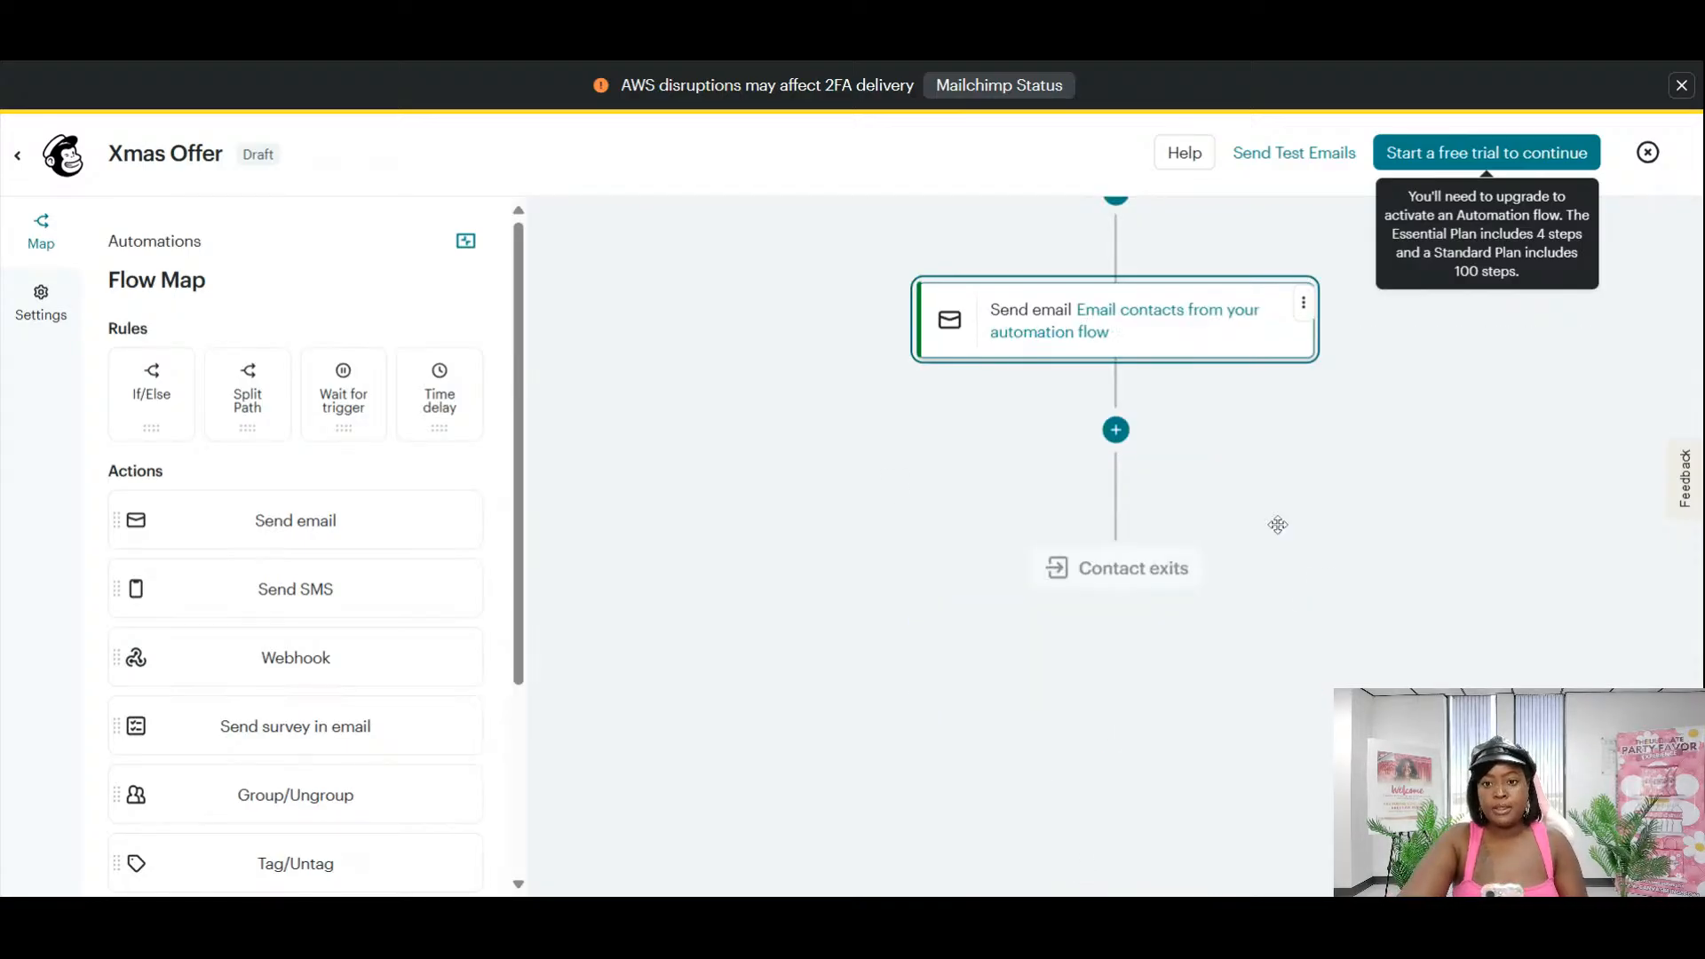
pyautogui.scroll(3, 1170, 718)
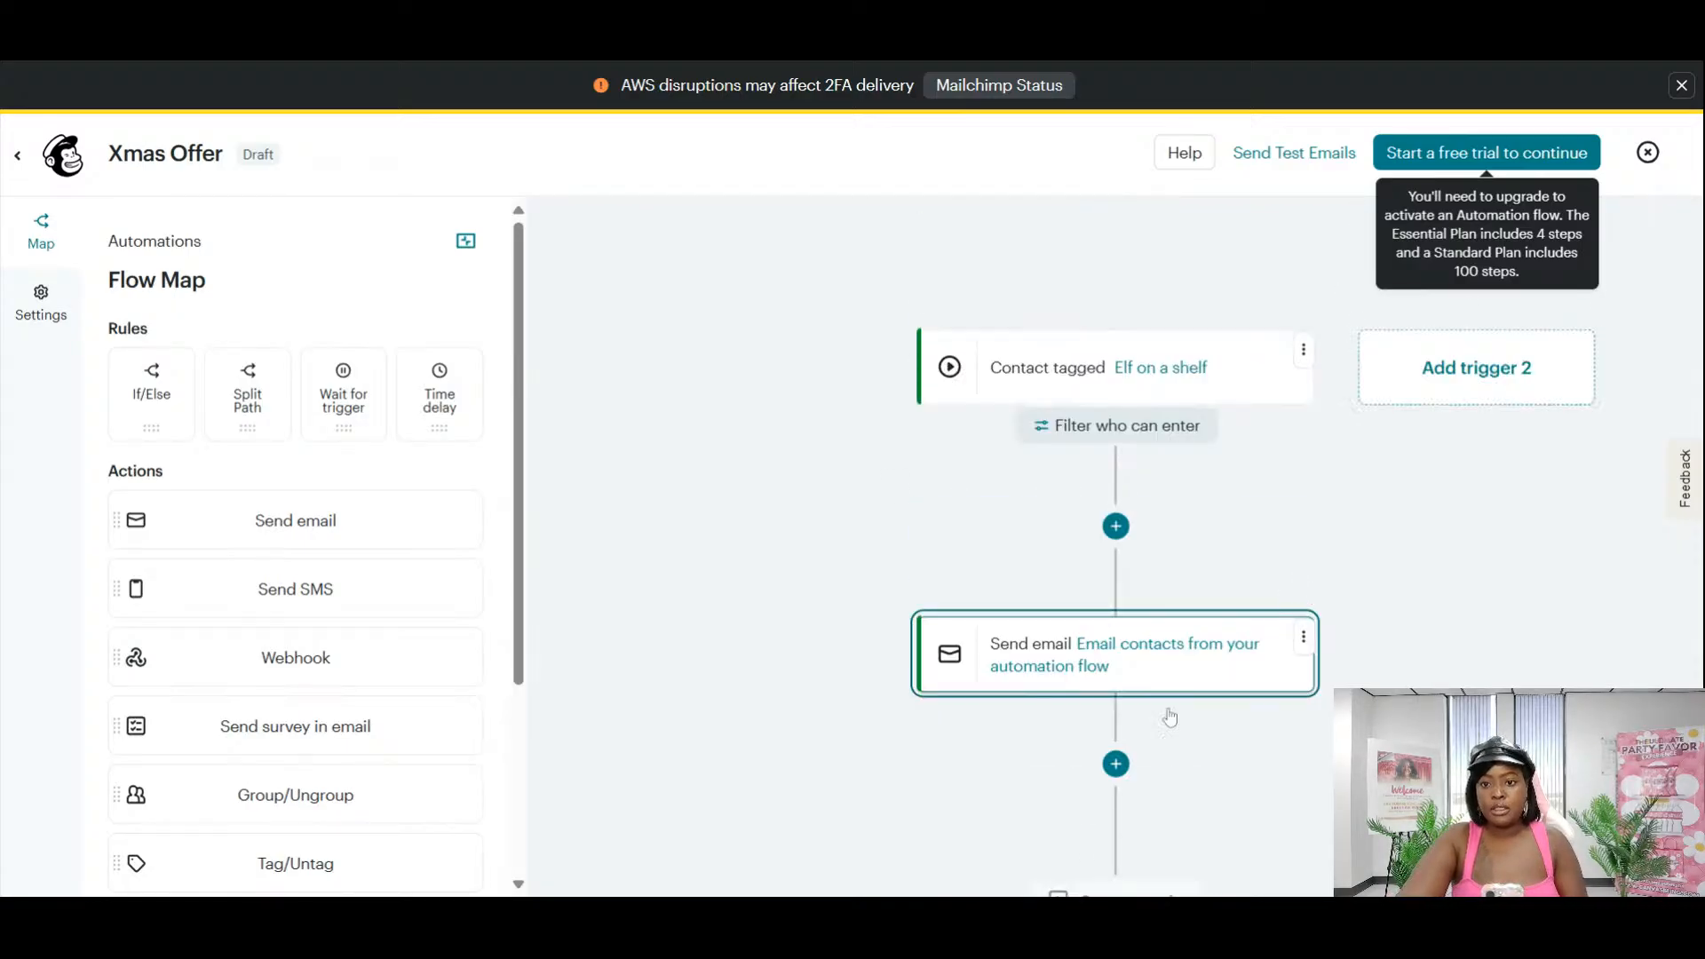
# Open the details of the "Xmas Offer" flow's Send email step and look through its email preview.
pyautogui.click(1232, 658)
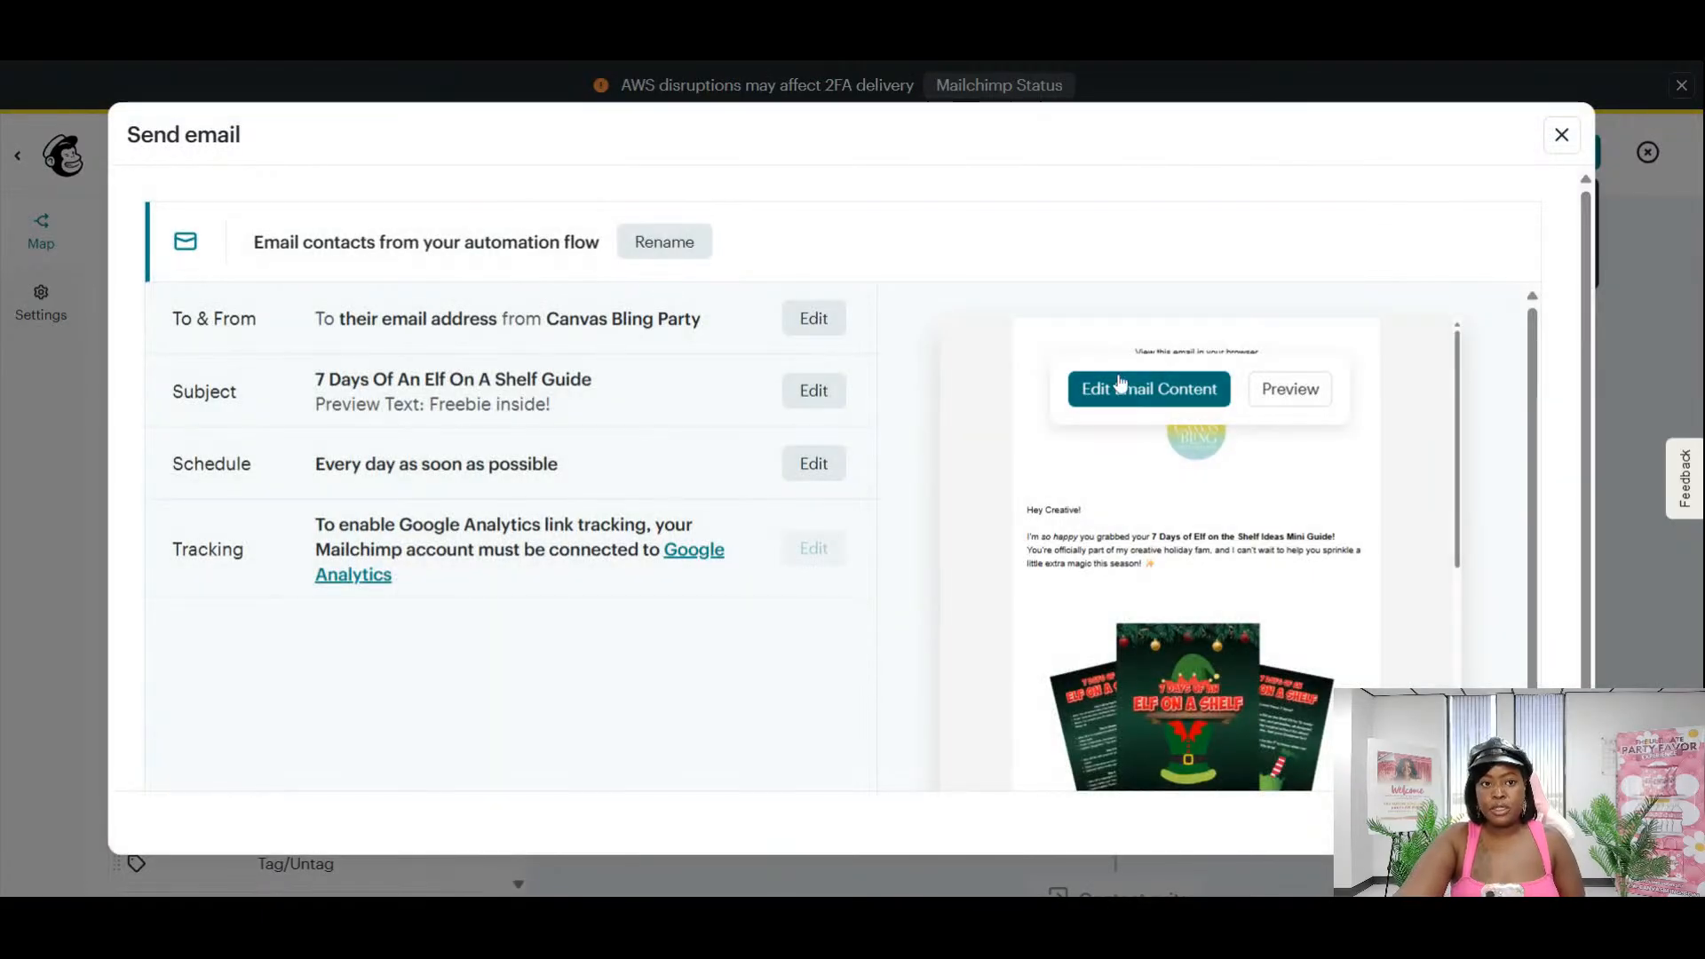
pyautogui.scroll(-7, 1206, 627)
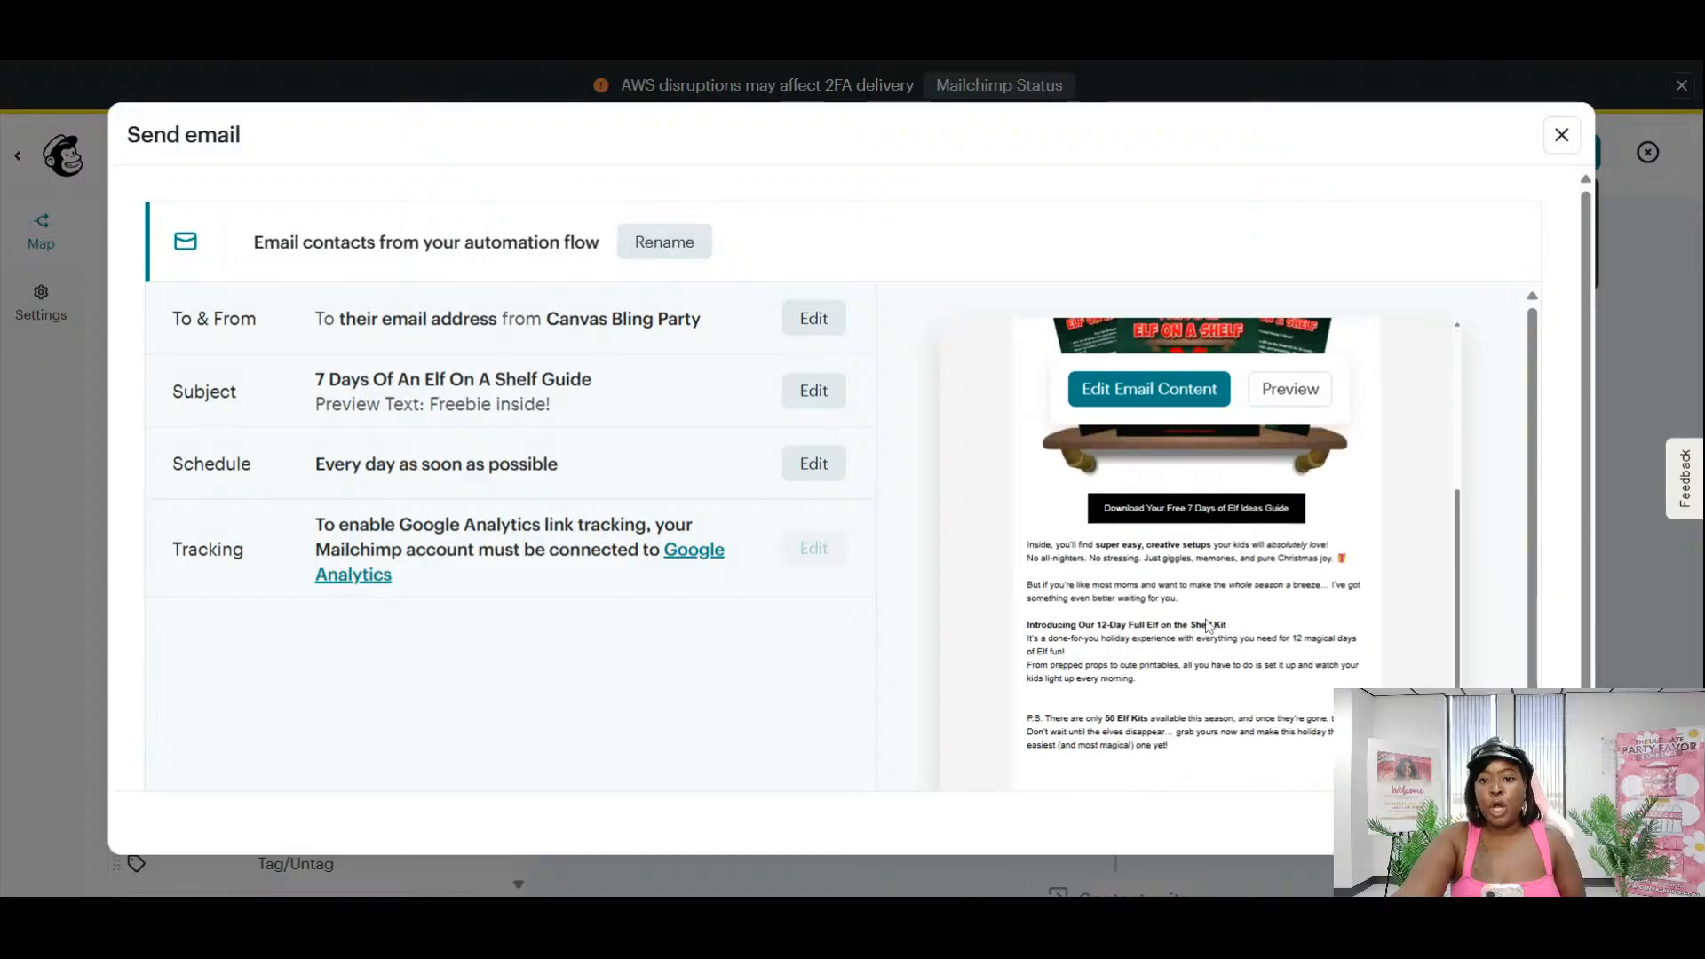
pyautogui.scroll(6, 1204, 625)
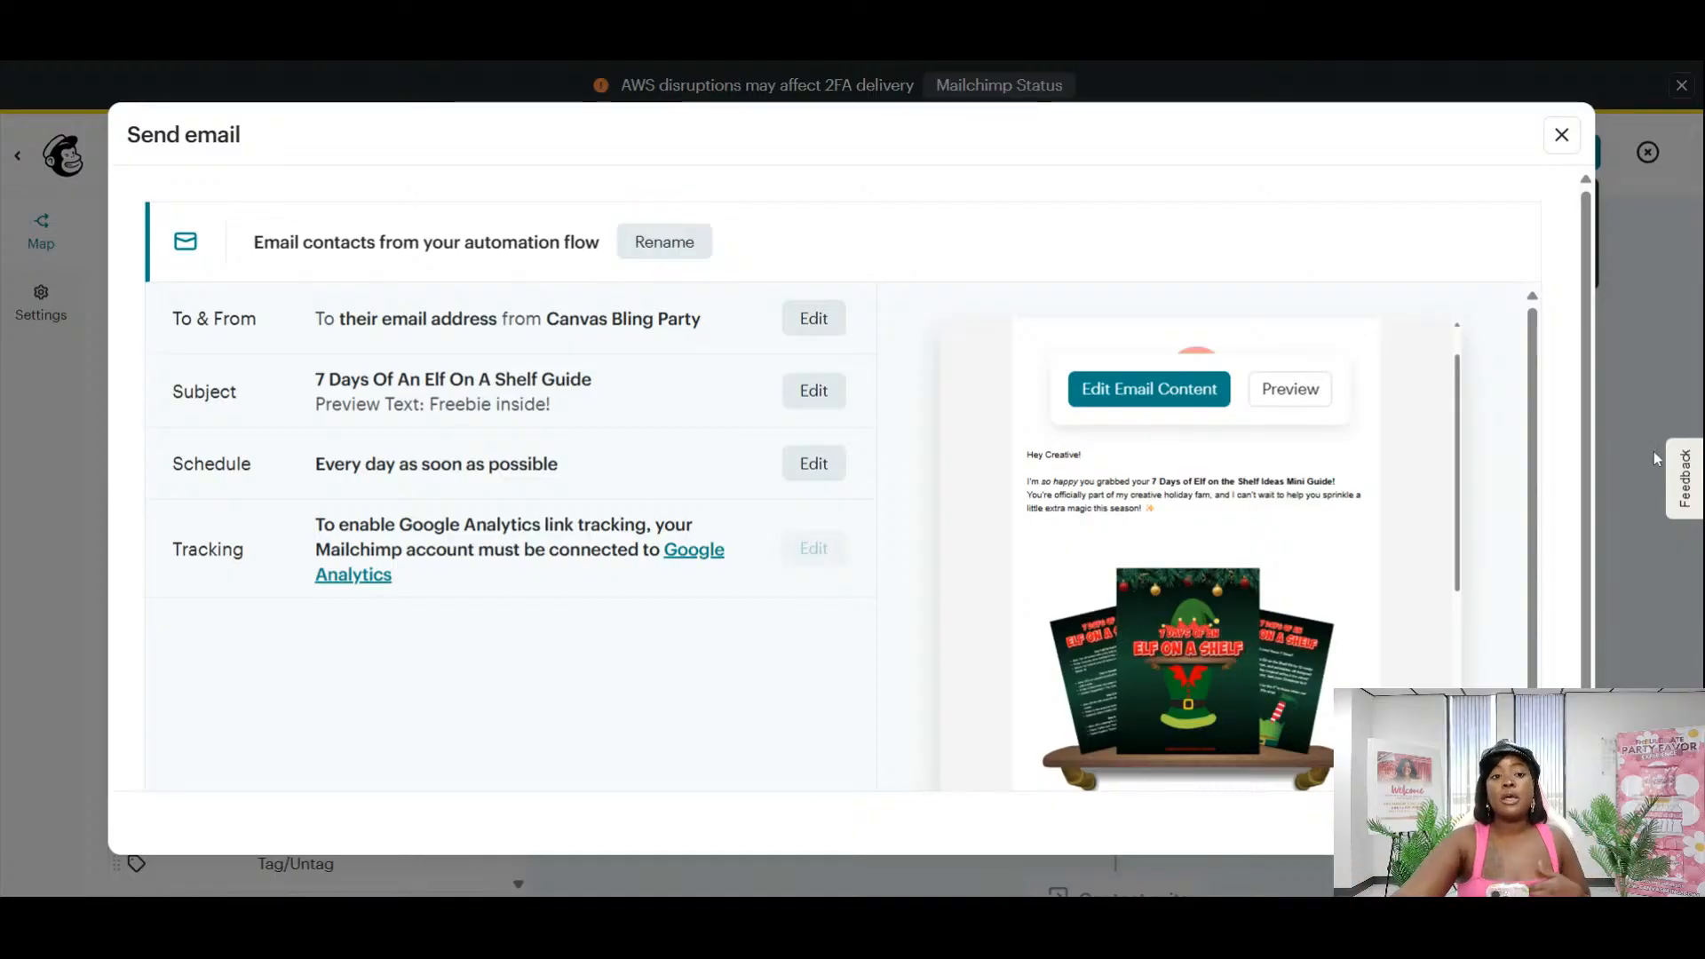
# Open the email's content in the editor and examine the logo, greeting, Elf on a Shelf guide image and download button.
pyautogui.click(1148, 391)
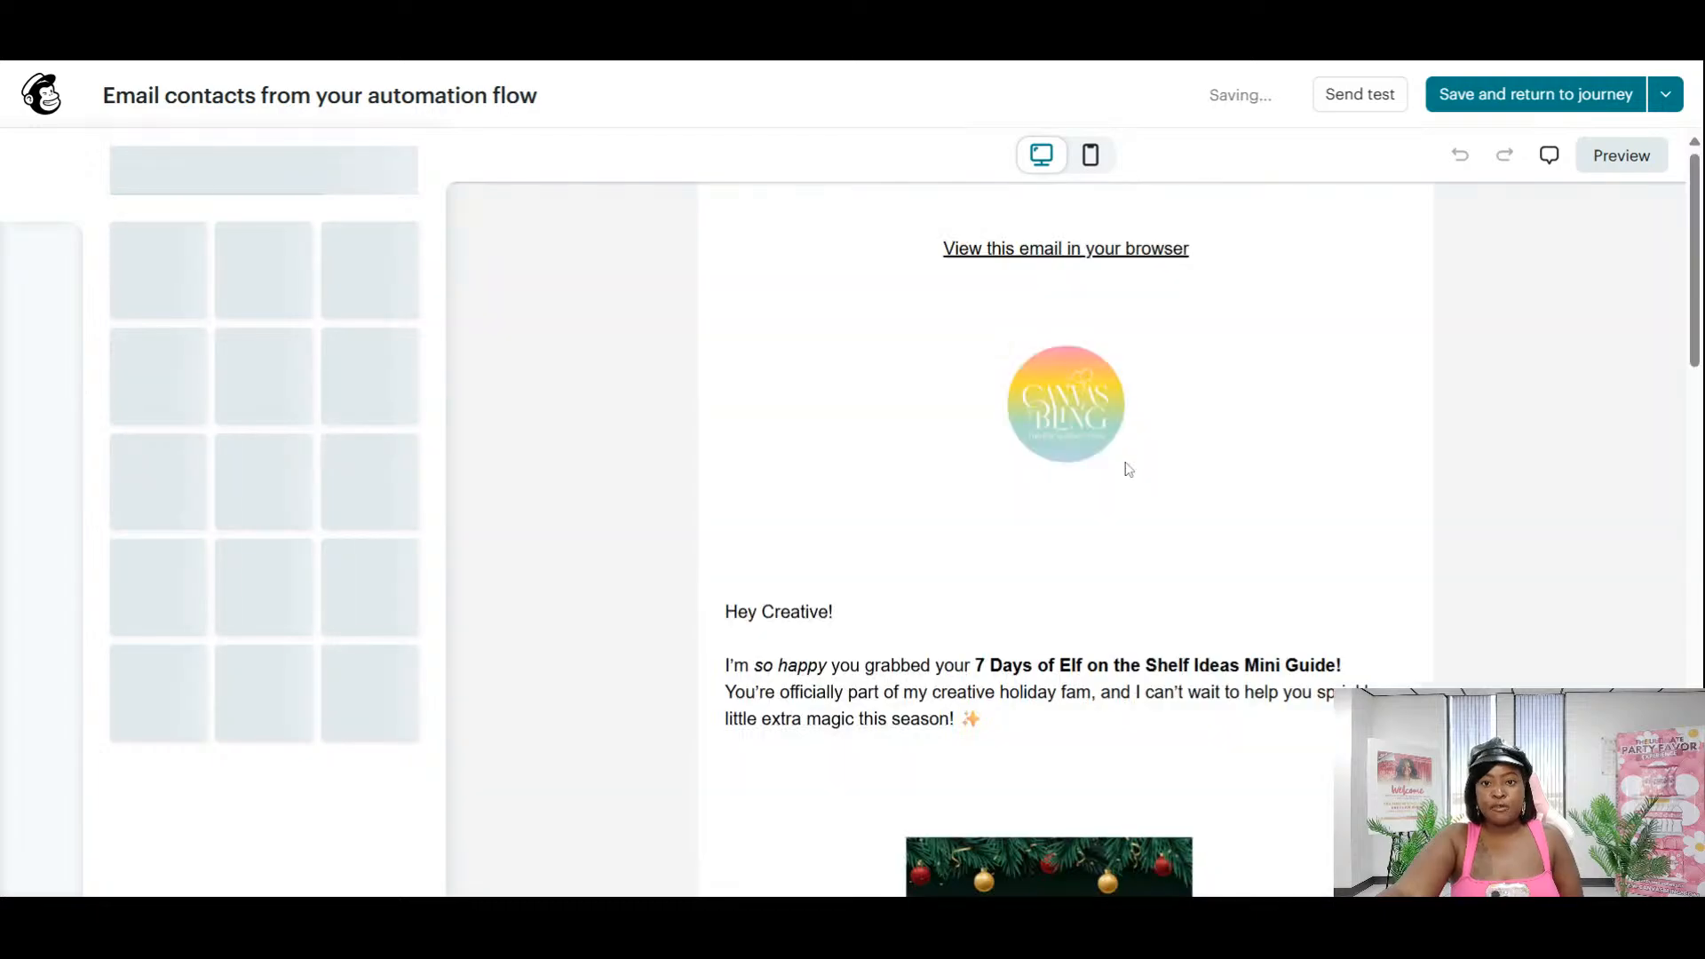
pyautogui.scroll(-2, 1473, 518)
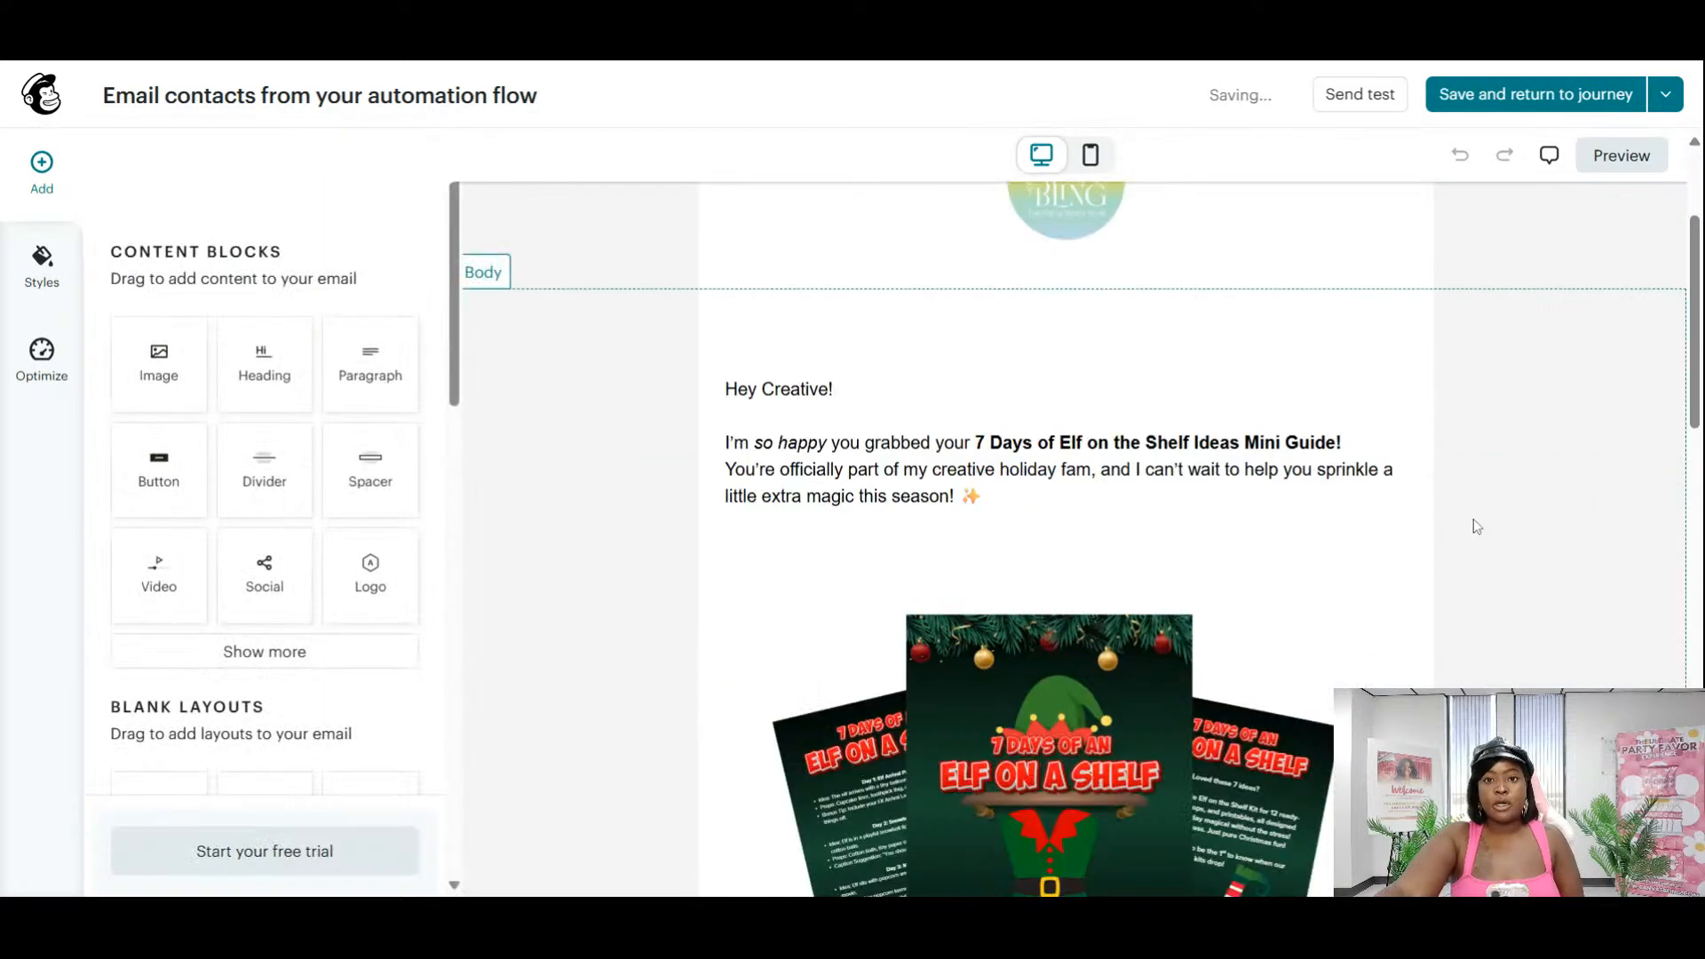
pyautogui.scroll(3, 1474, 519)
pyautogui.scroll(-2, 1473, 519)
pyautogui.scroll(-1, 1475, 520)
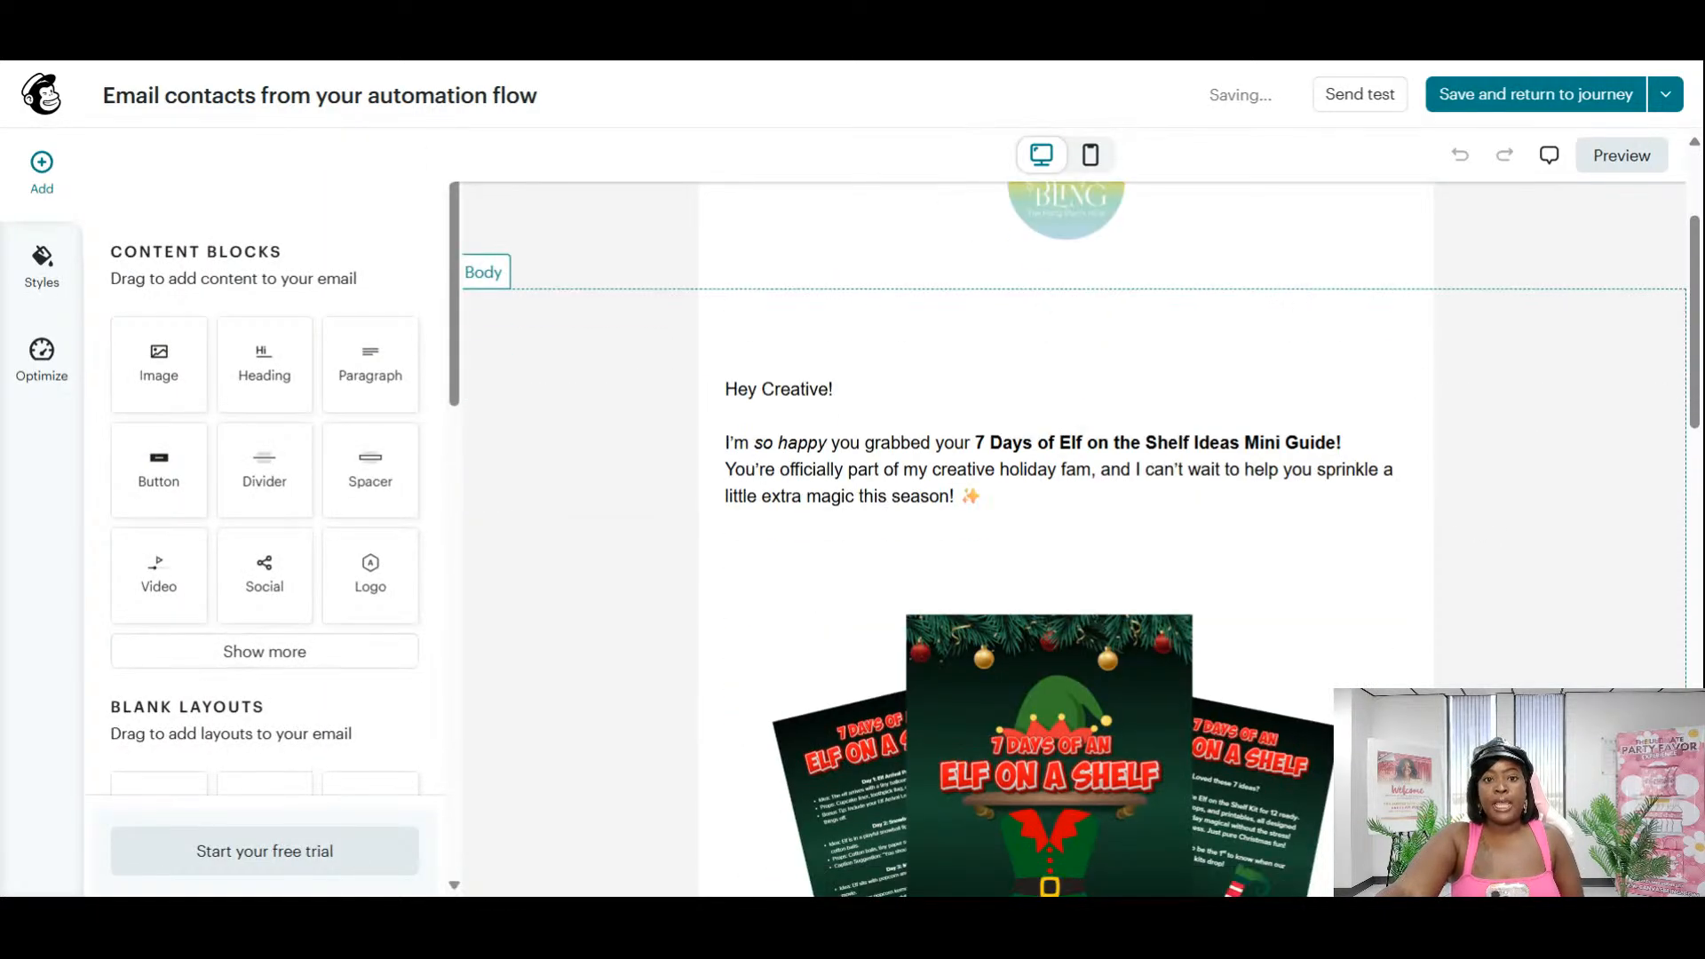
pyautogui.scroll(-2, 1317, 582)
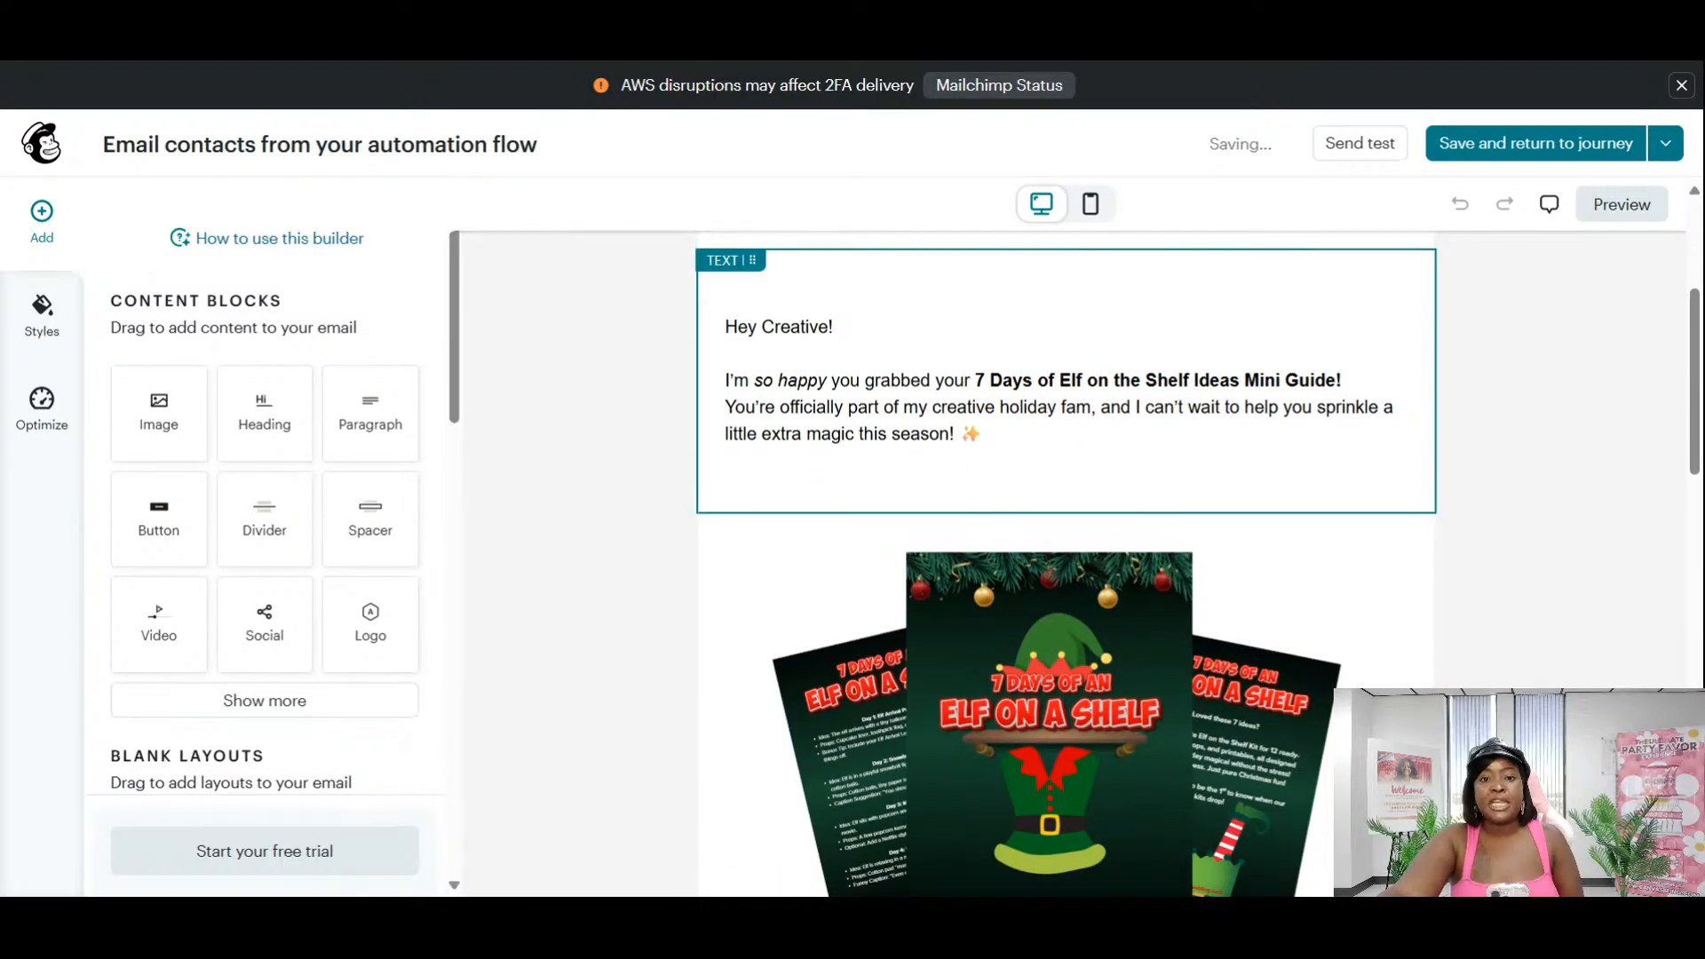
pyautogui.scroll(-1, 1451, 407)
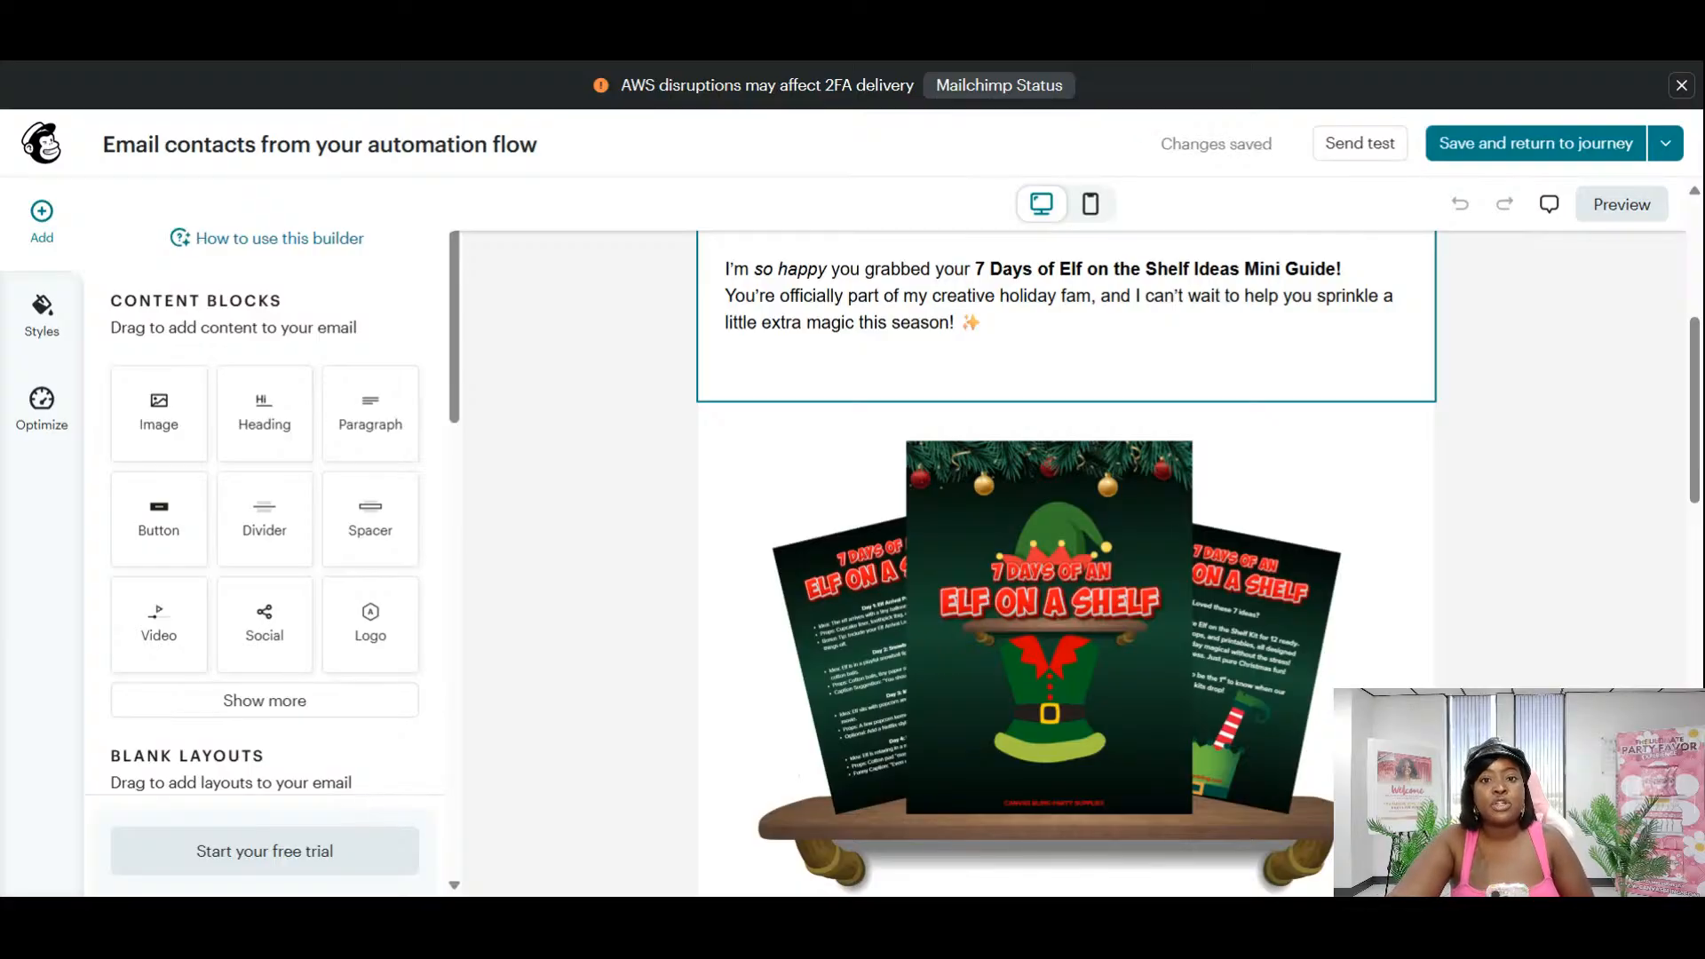
pyautogui.scroll(-2, 1010, 306)
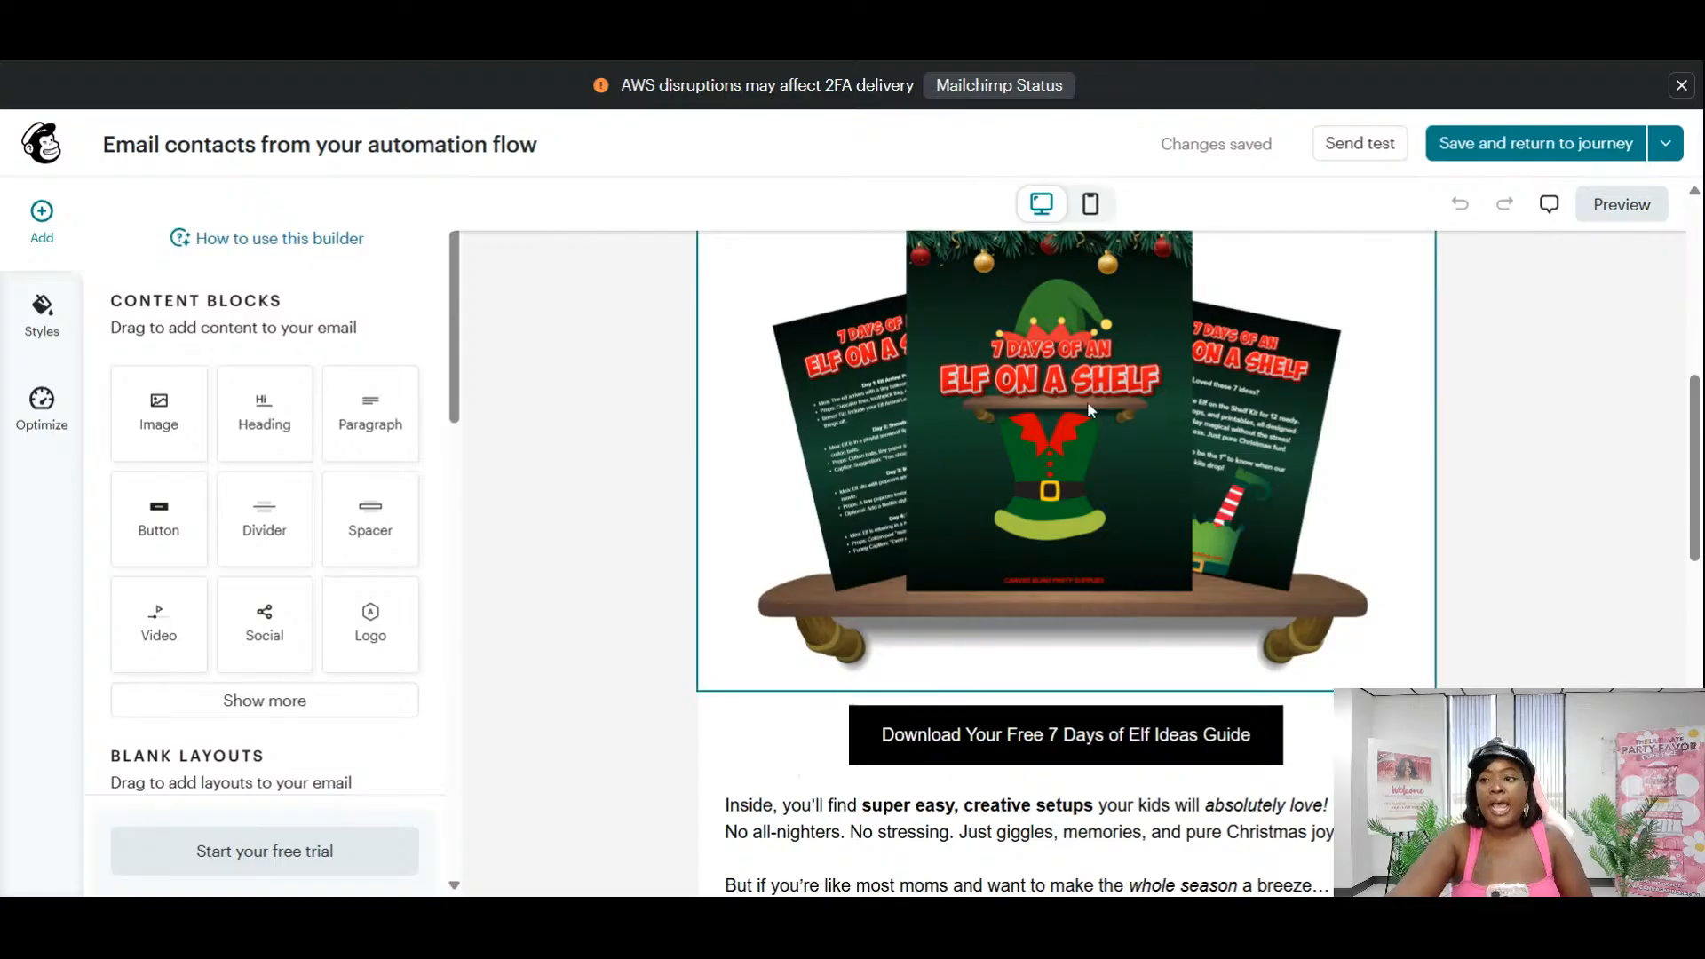
pyautogui.scroll(-3, 1056, 405)
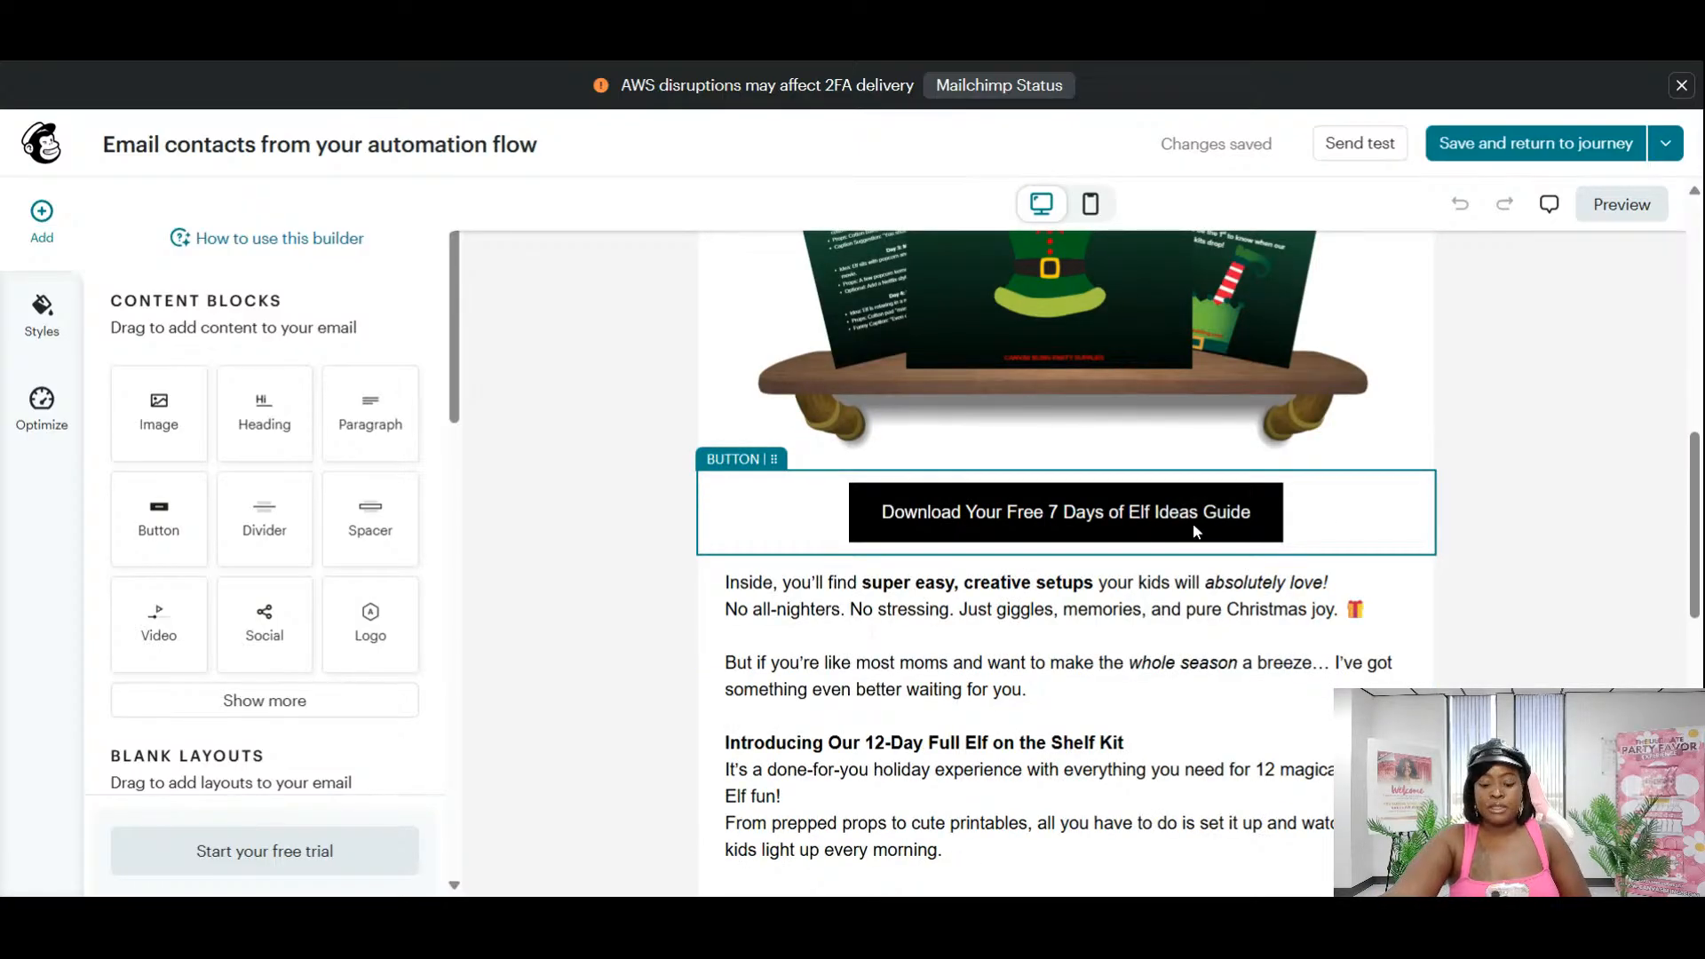
pyautogui.scroll(-1, 1282, 546)
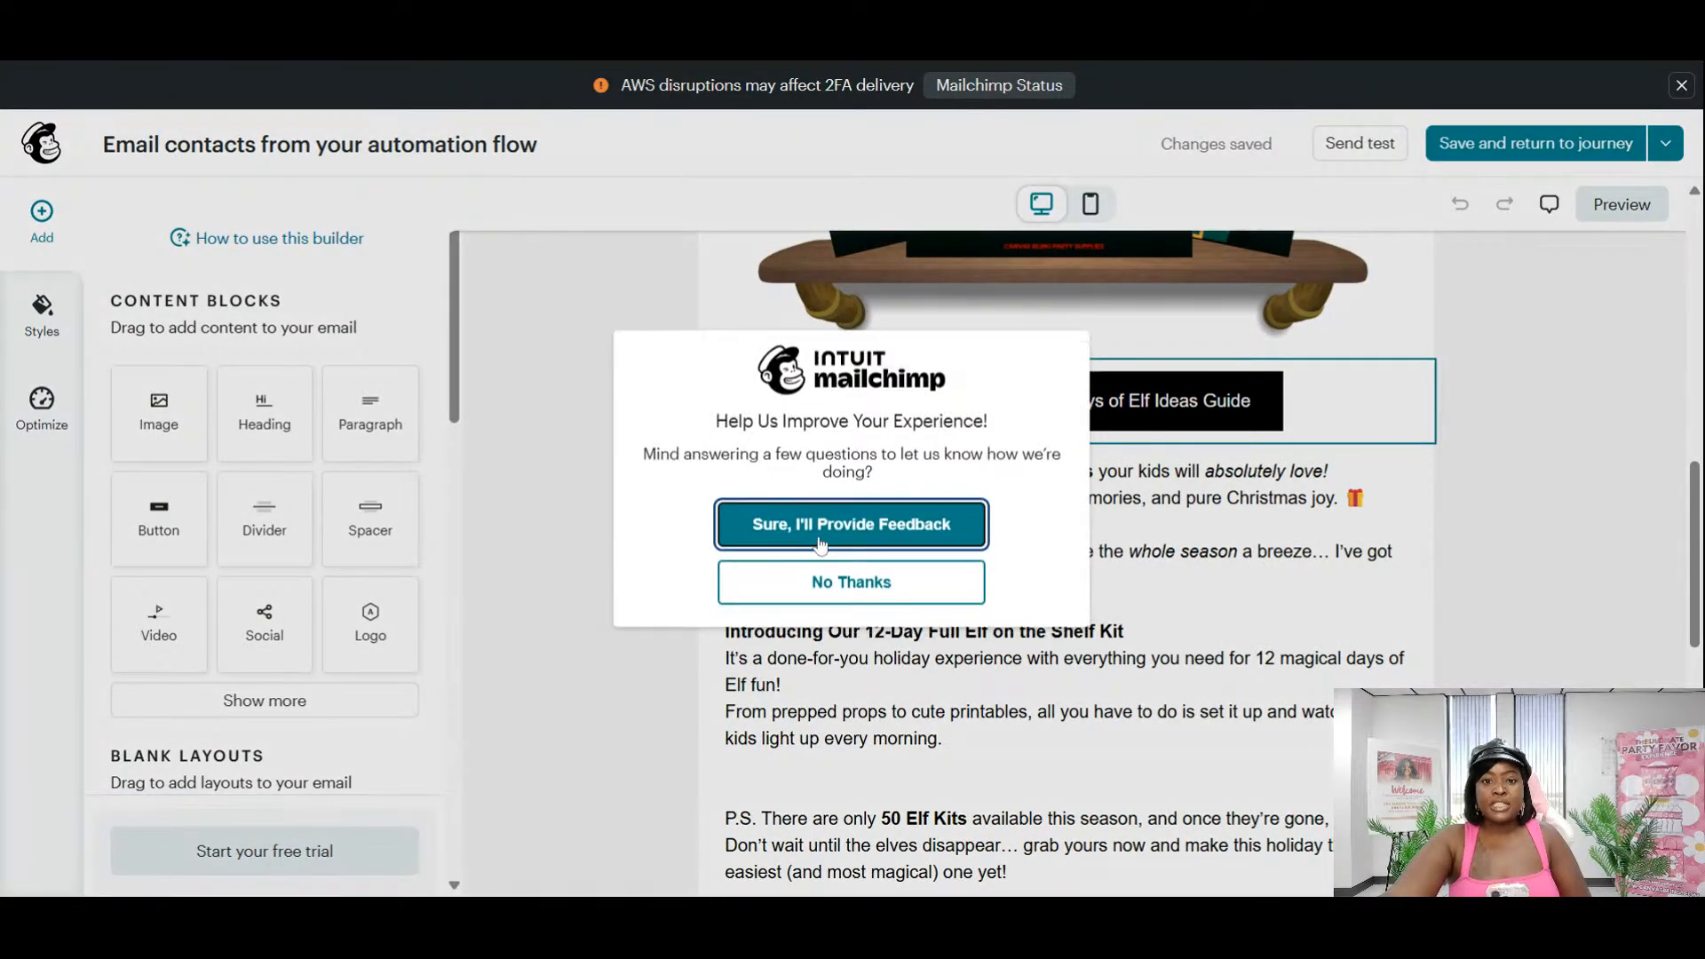
# Decline the feedback survey and review the email's 12-day kit pitch, "Snag Your Kit Here" button and "Meet the Owner" image.
pyautogui.click(858, 588)
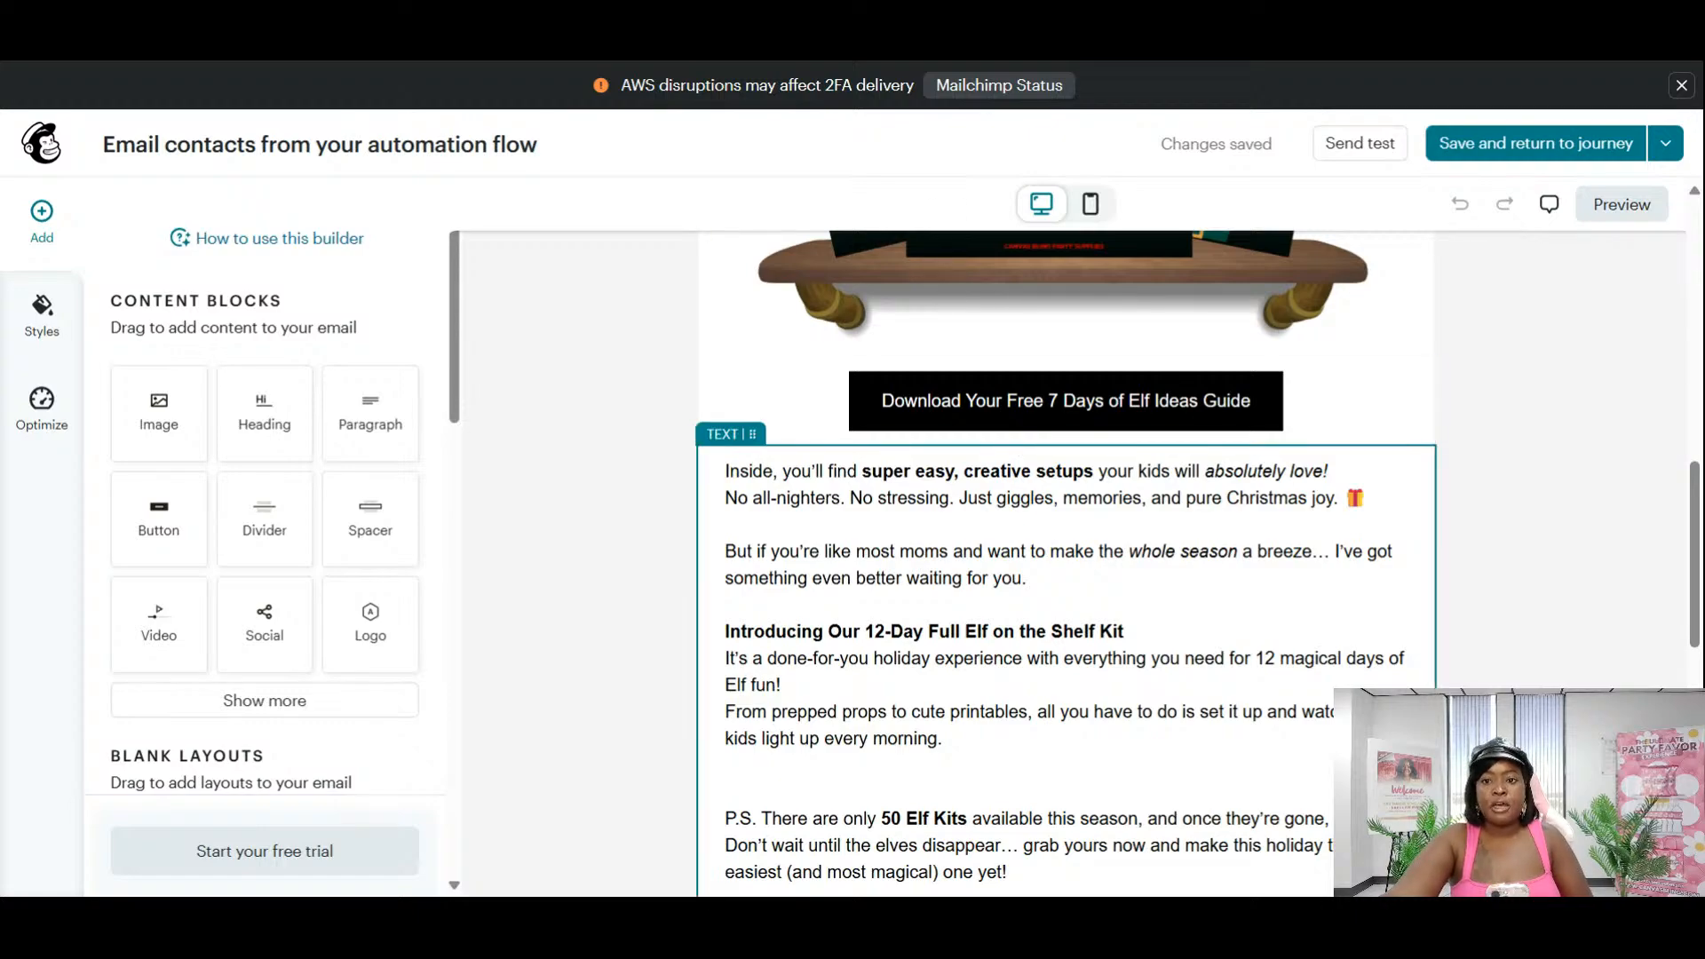
pyautogui.scroll(-5, 1066, 568)
pyautogui.scroll(3, 1066, 568)
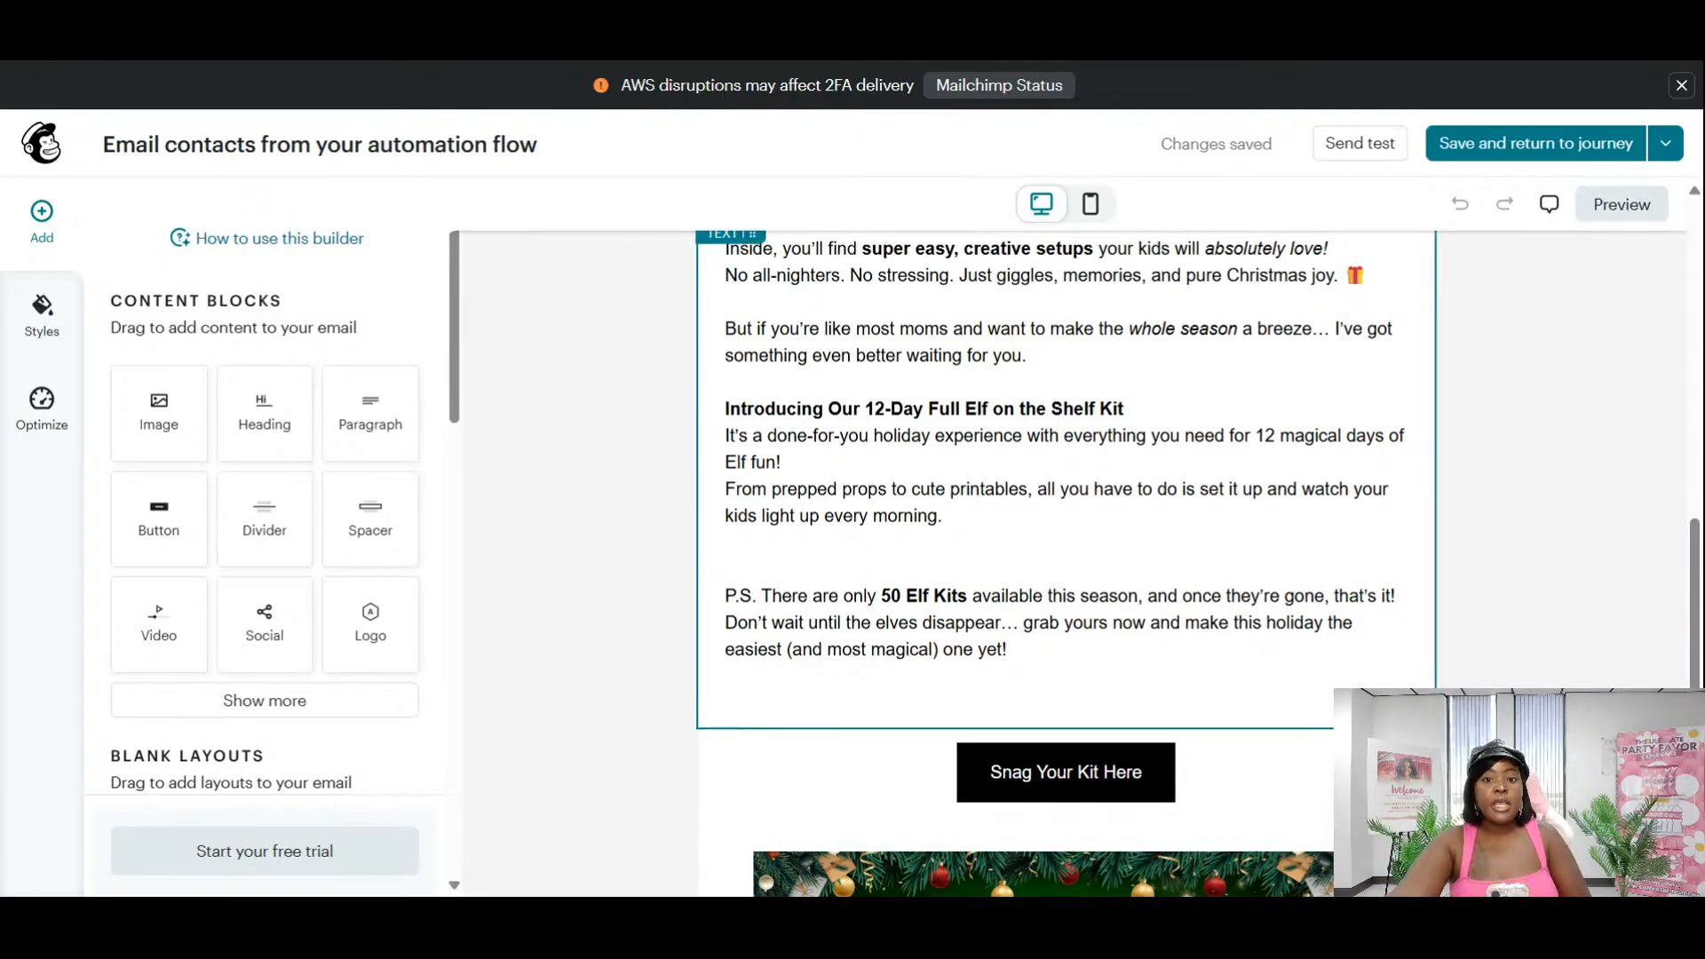
pyautogui.scroll(-1, 1066, 568)
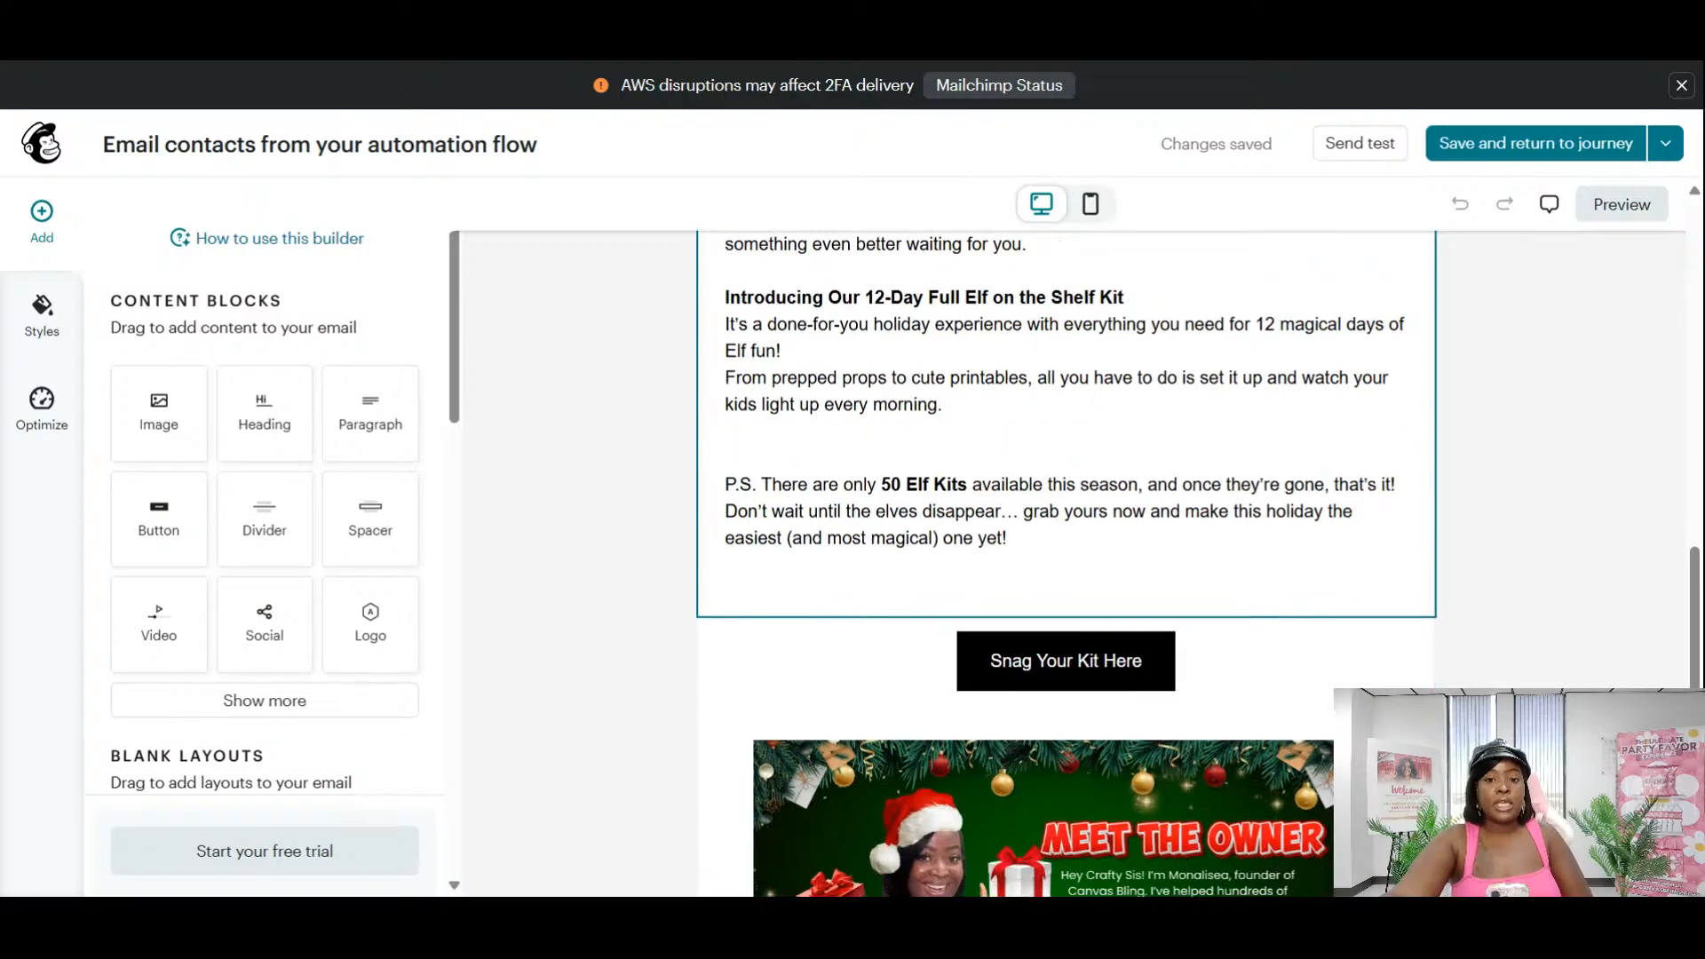
pyautogui.scroll(-3, 1243, 636)
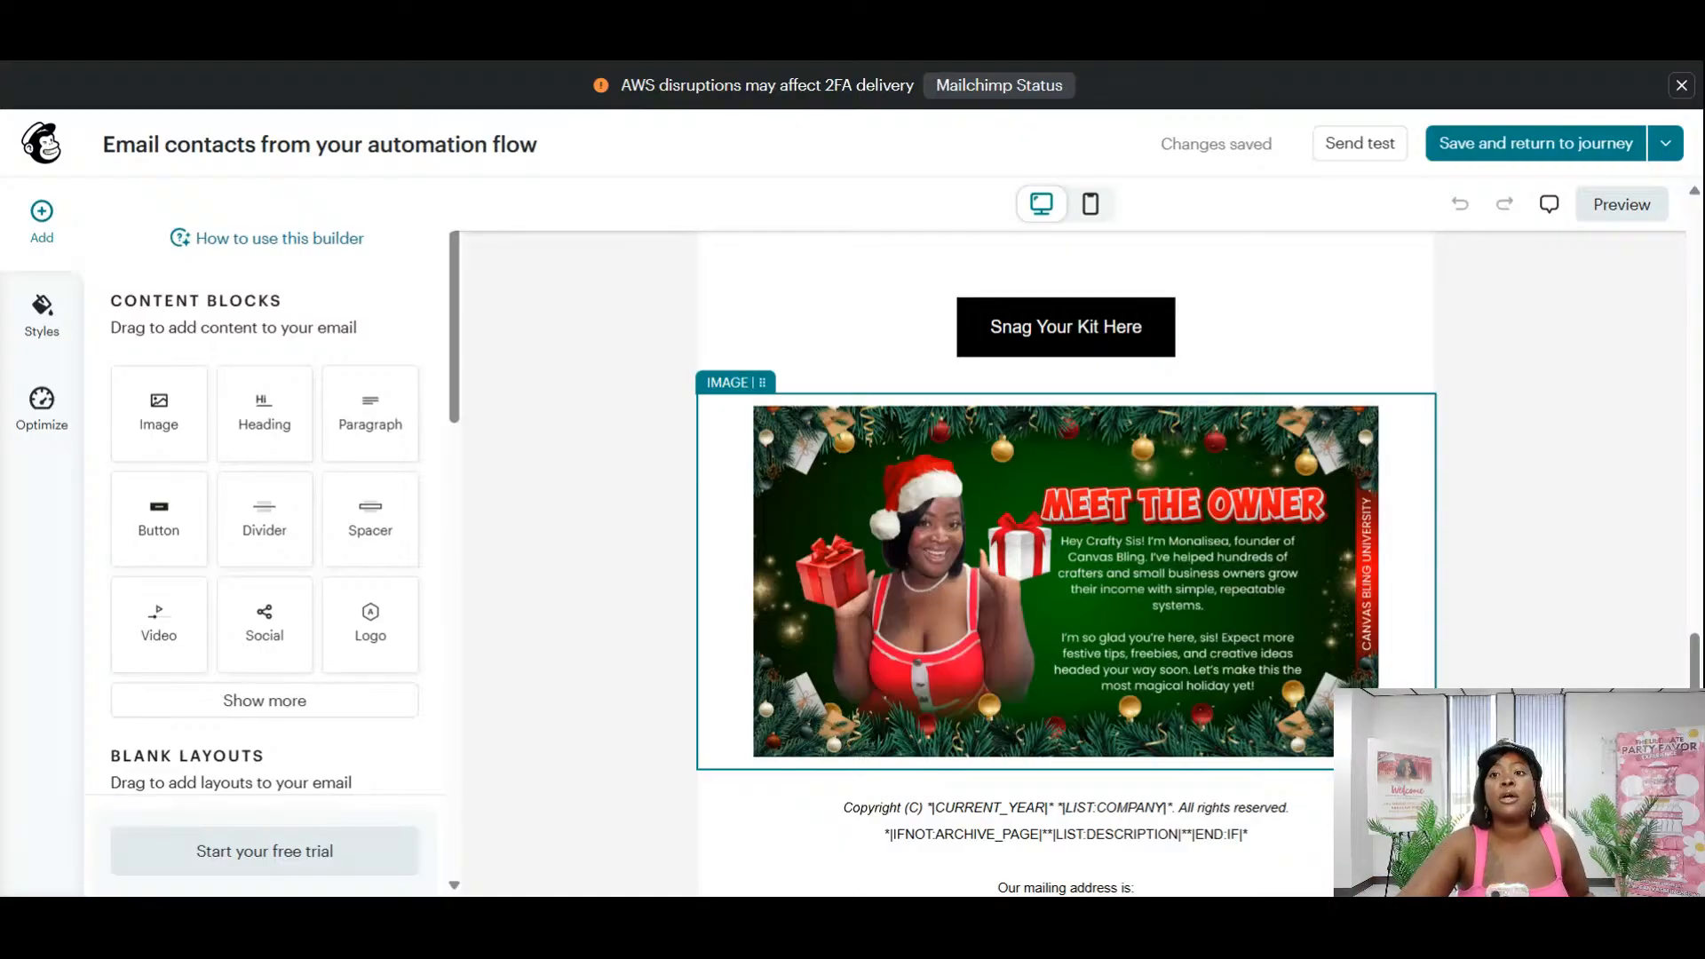
pyautogui.scroll(5, 1066, 533)
pyautogui.scroll(10, 1268, 598)
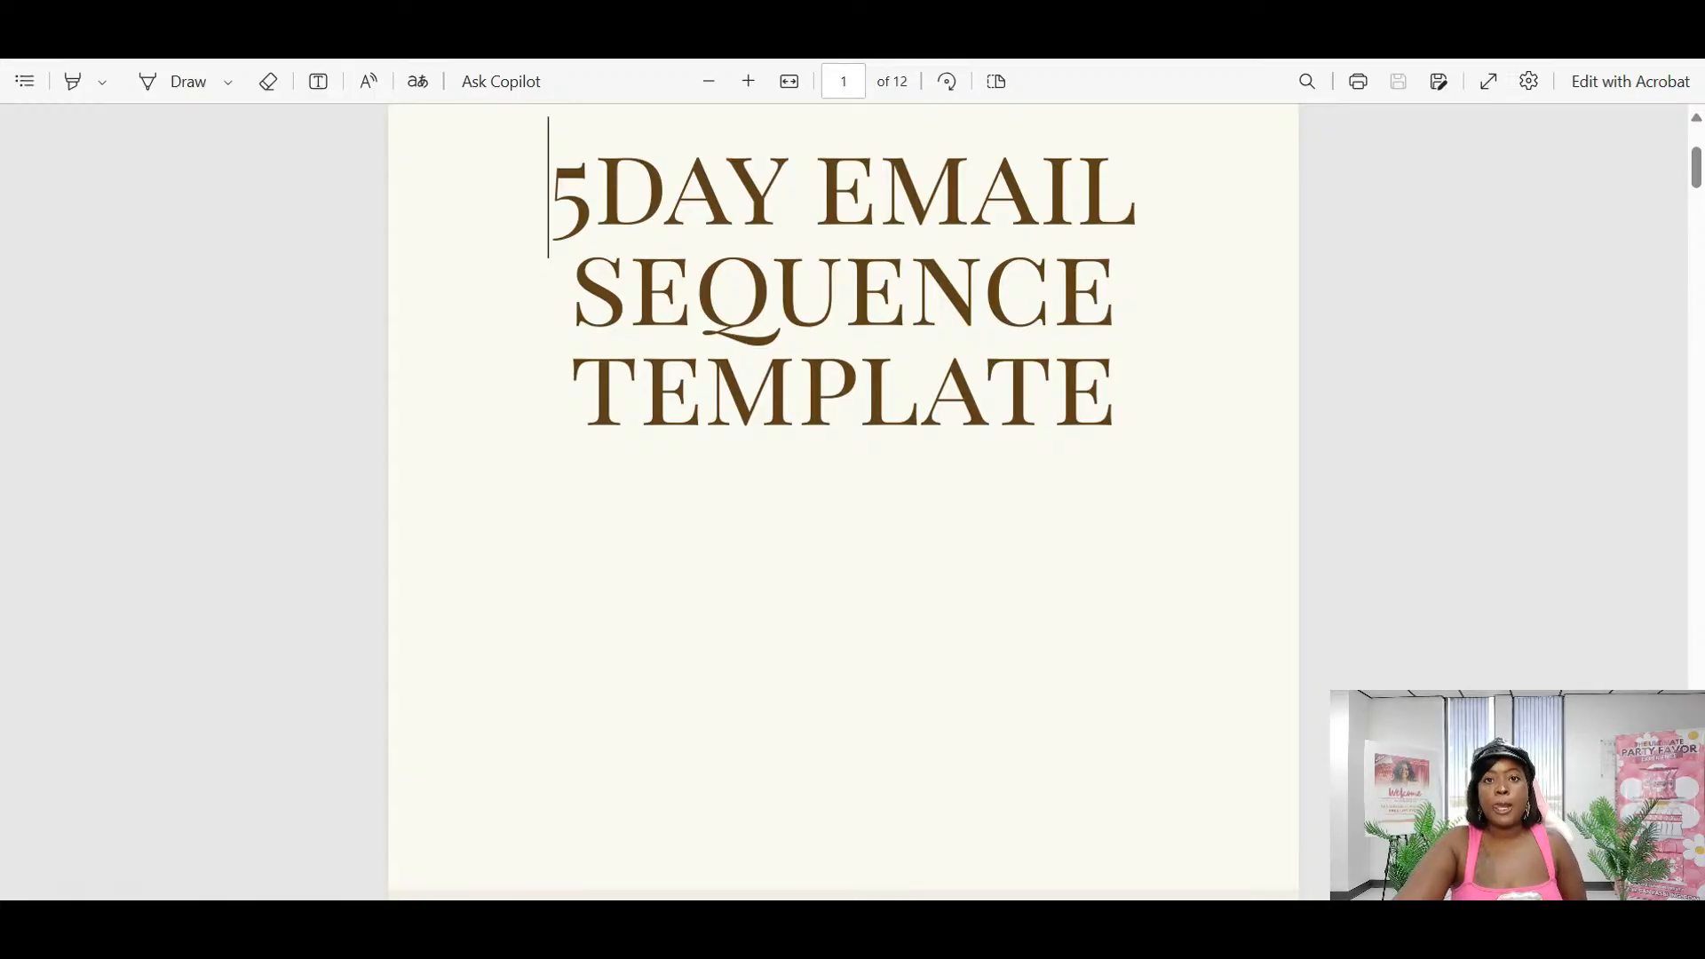
# In the "5 Day Email Sequence Template" PDF, read the Day 1 "Welcome to the Party!" description and why it matters.
pyautogui.scroll(4, 1145, 228)
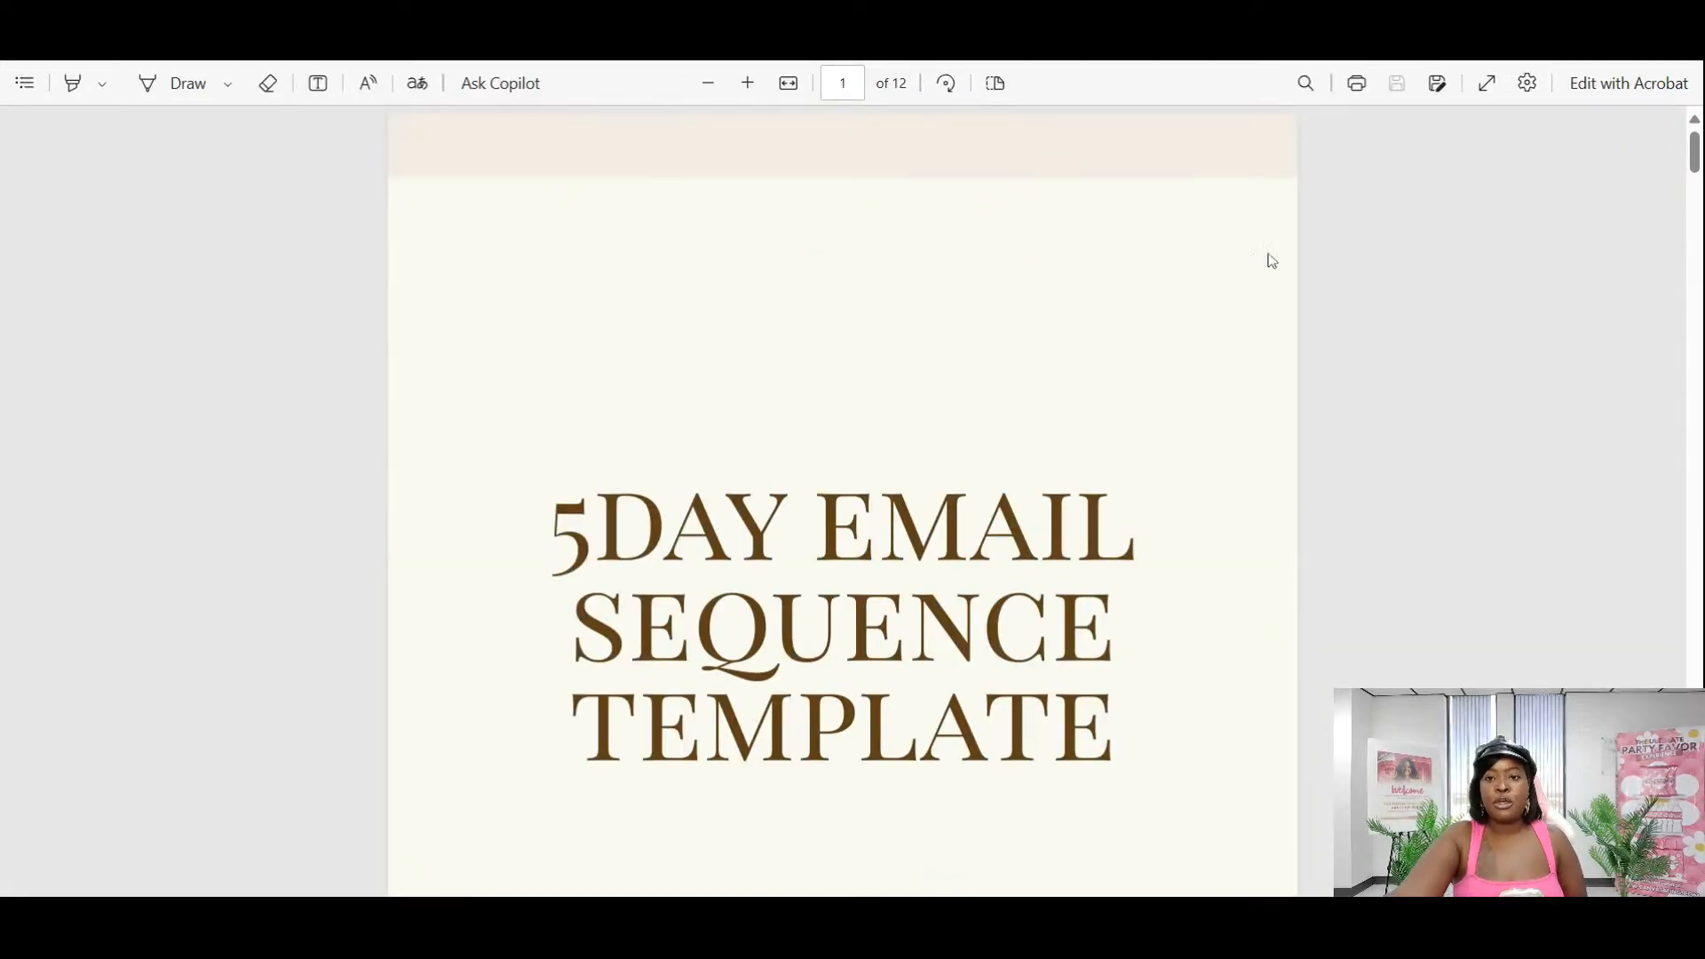
pyautogui.scroll(-3, 1272, 261)
pyautogui.scroll(-15, 1157, 392)
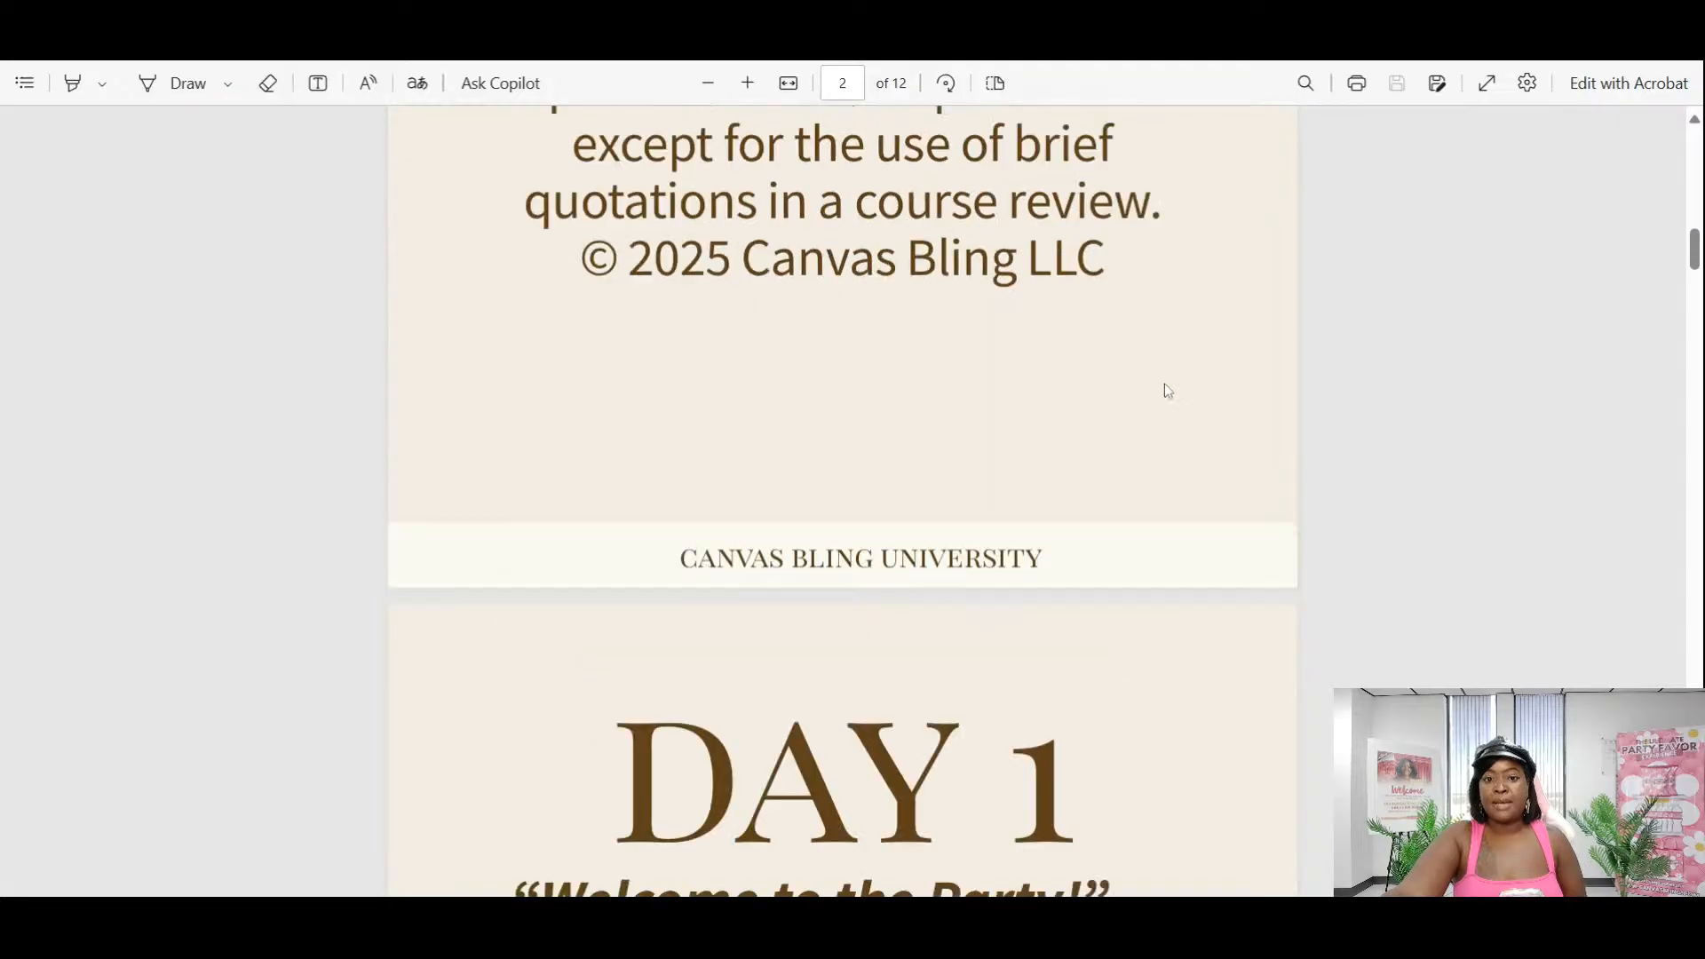
pyautogui.scroll(-7, 1167, 391)
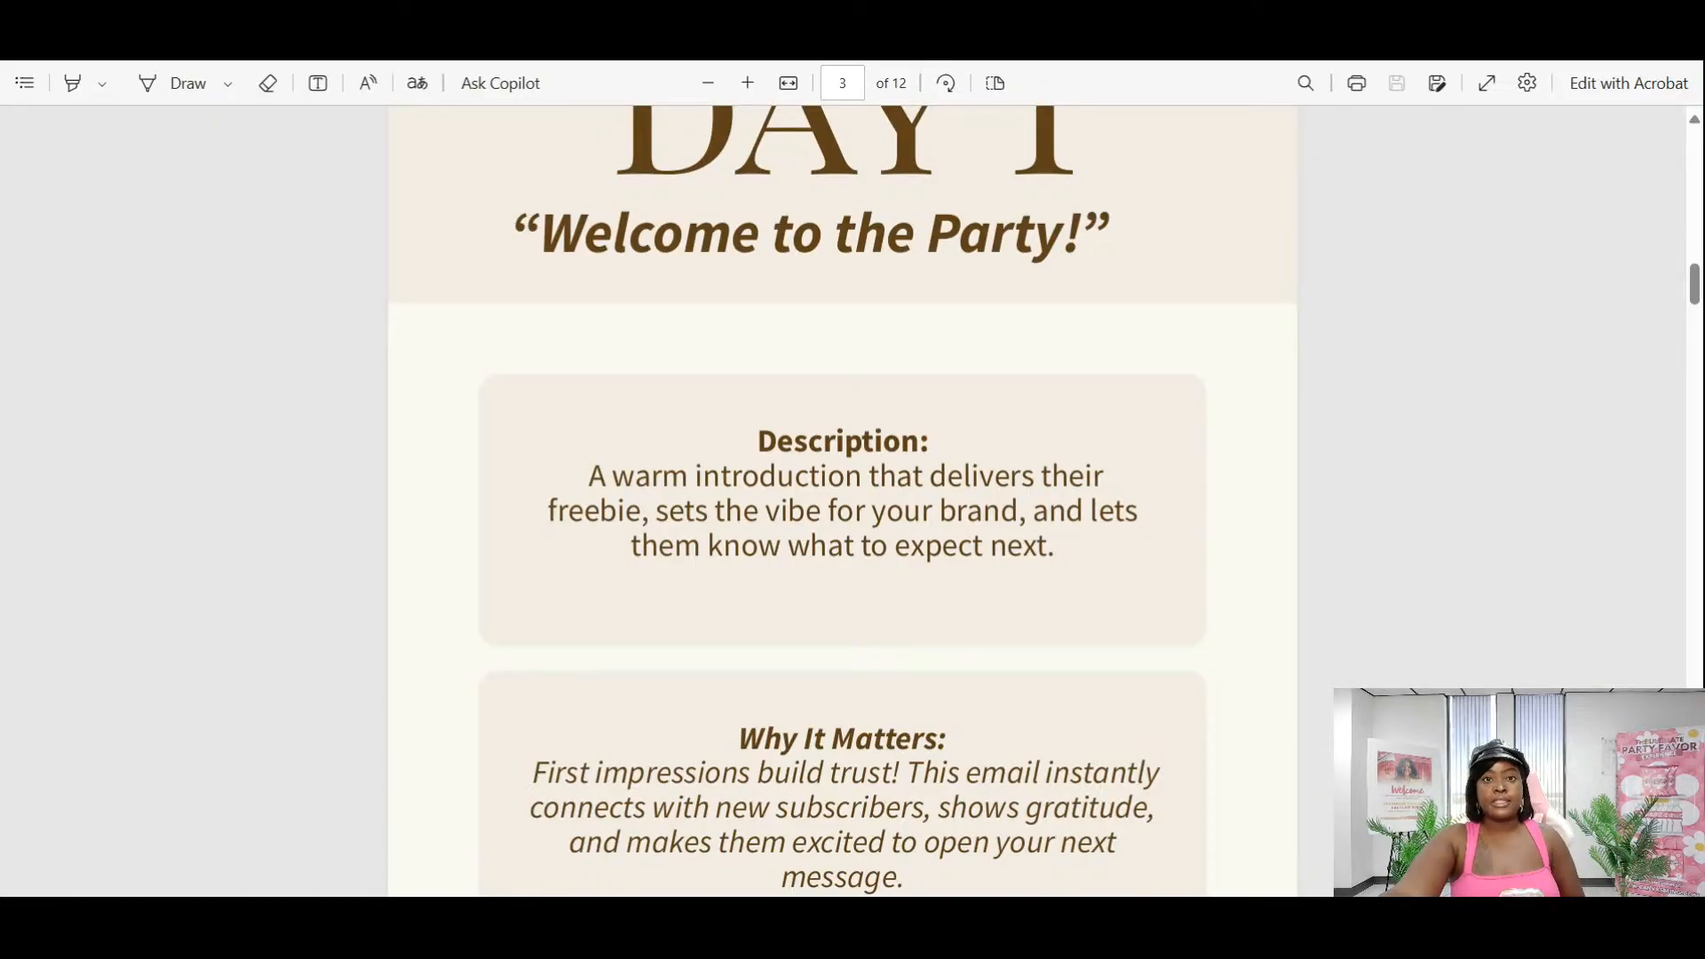
pyautogui.scroll(4, 1351, 442)
pyautogui.scroll(-4, 1352, 441)
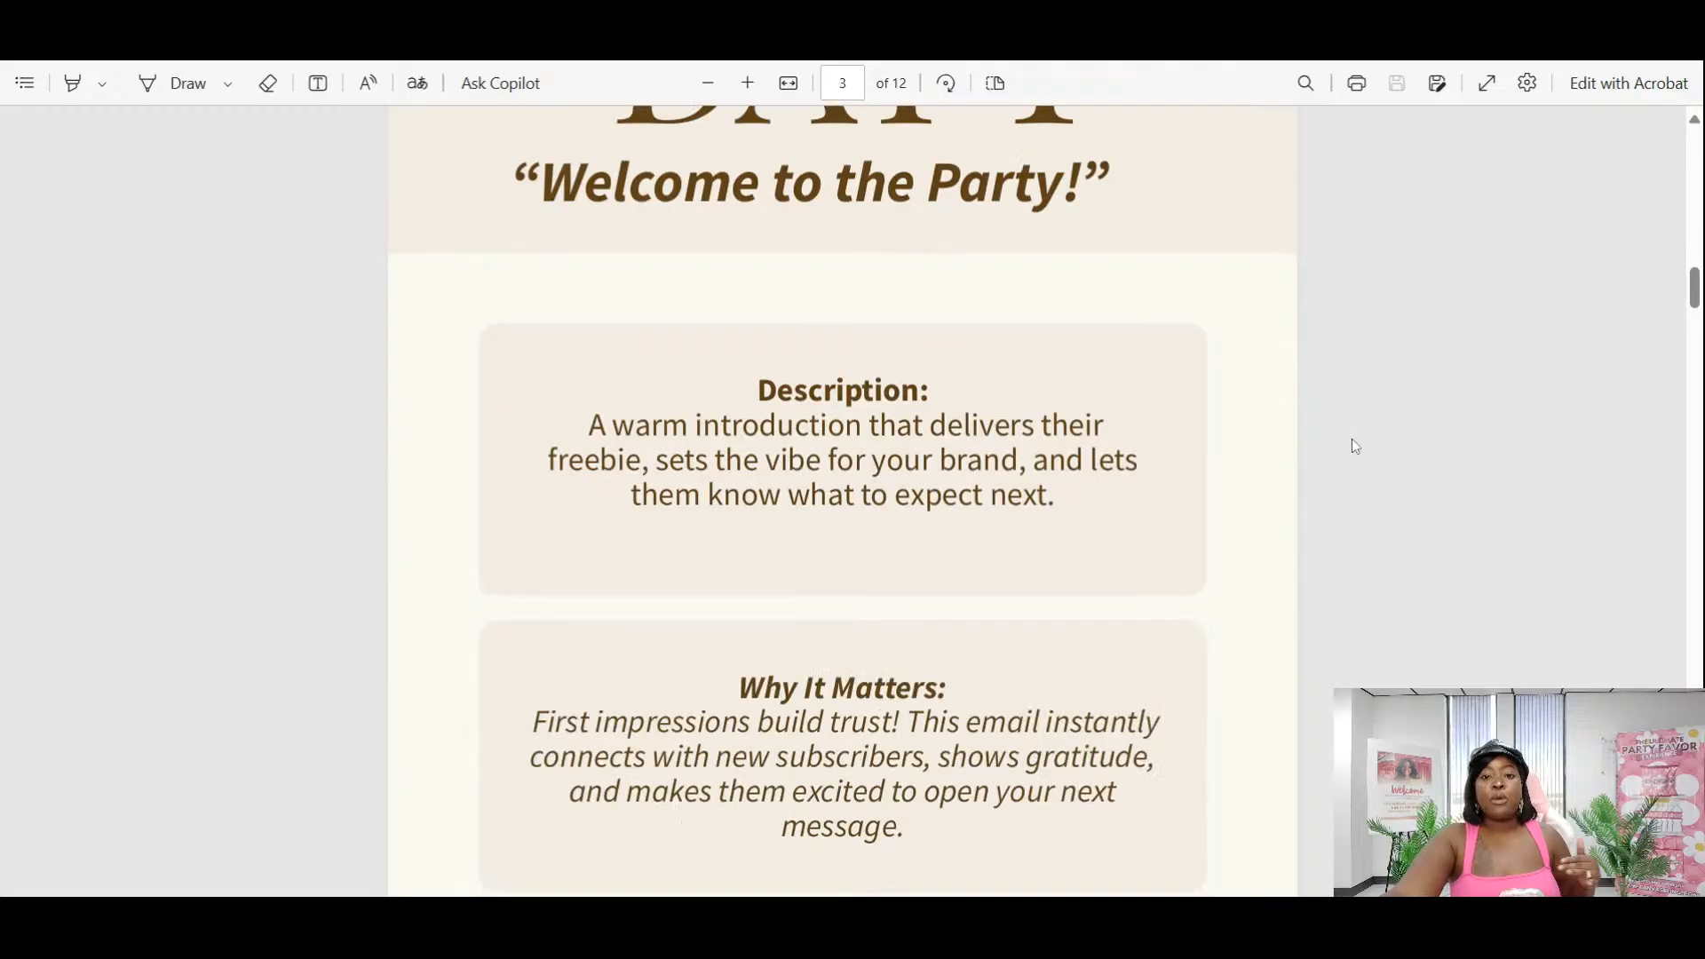
pyautogui.scroll(-1, 1352, 439)
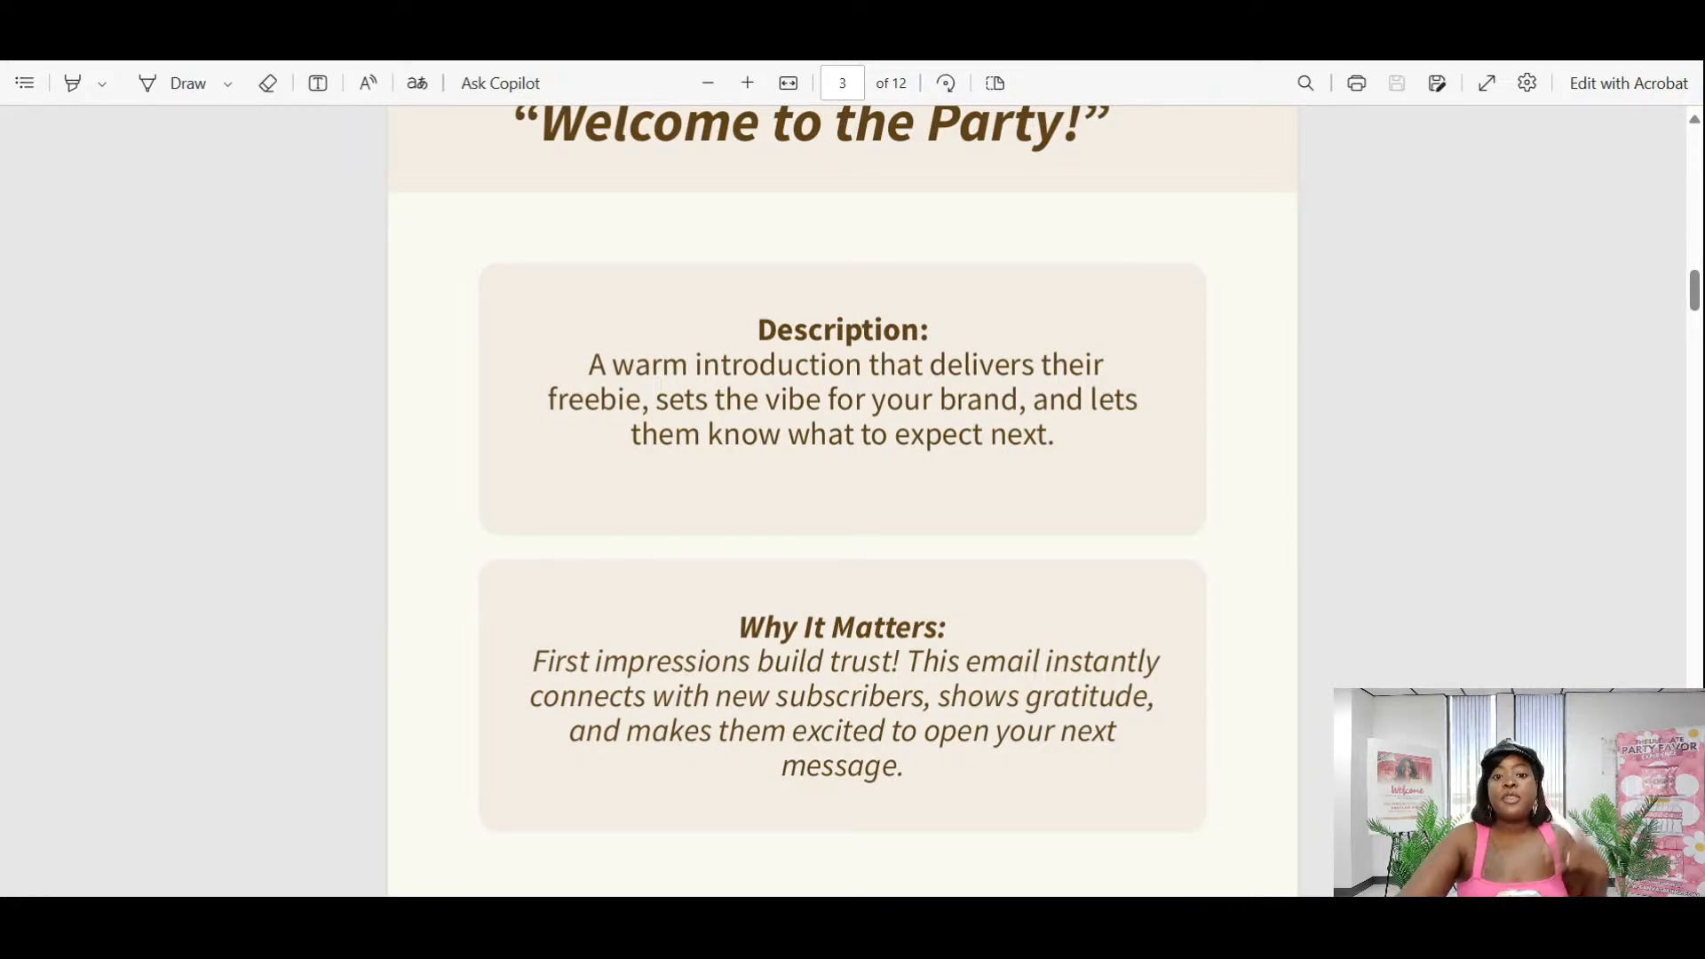
pyautogui.scroll(-3, 1287, 442)
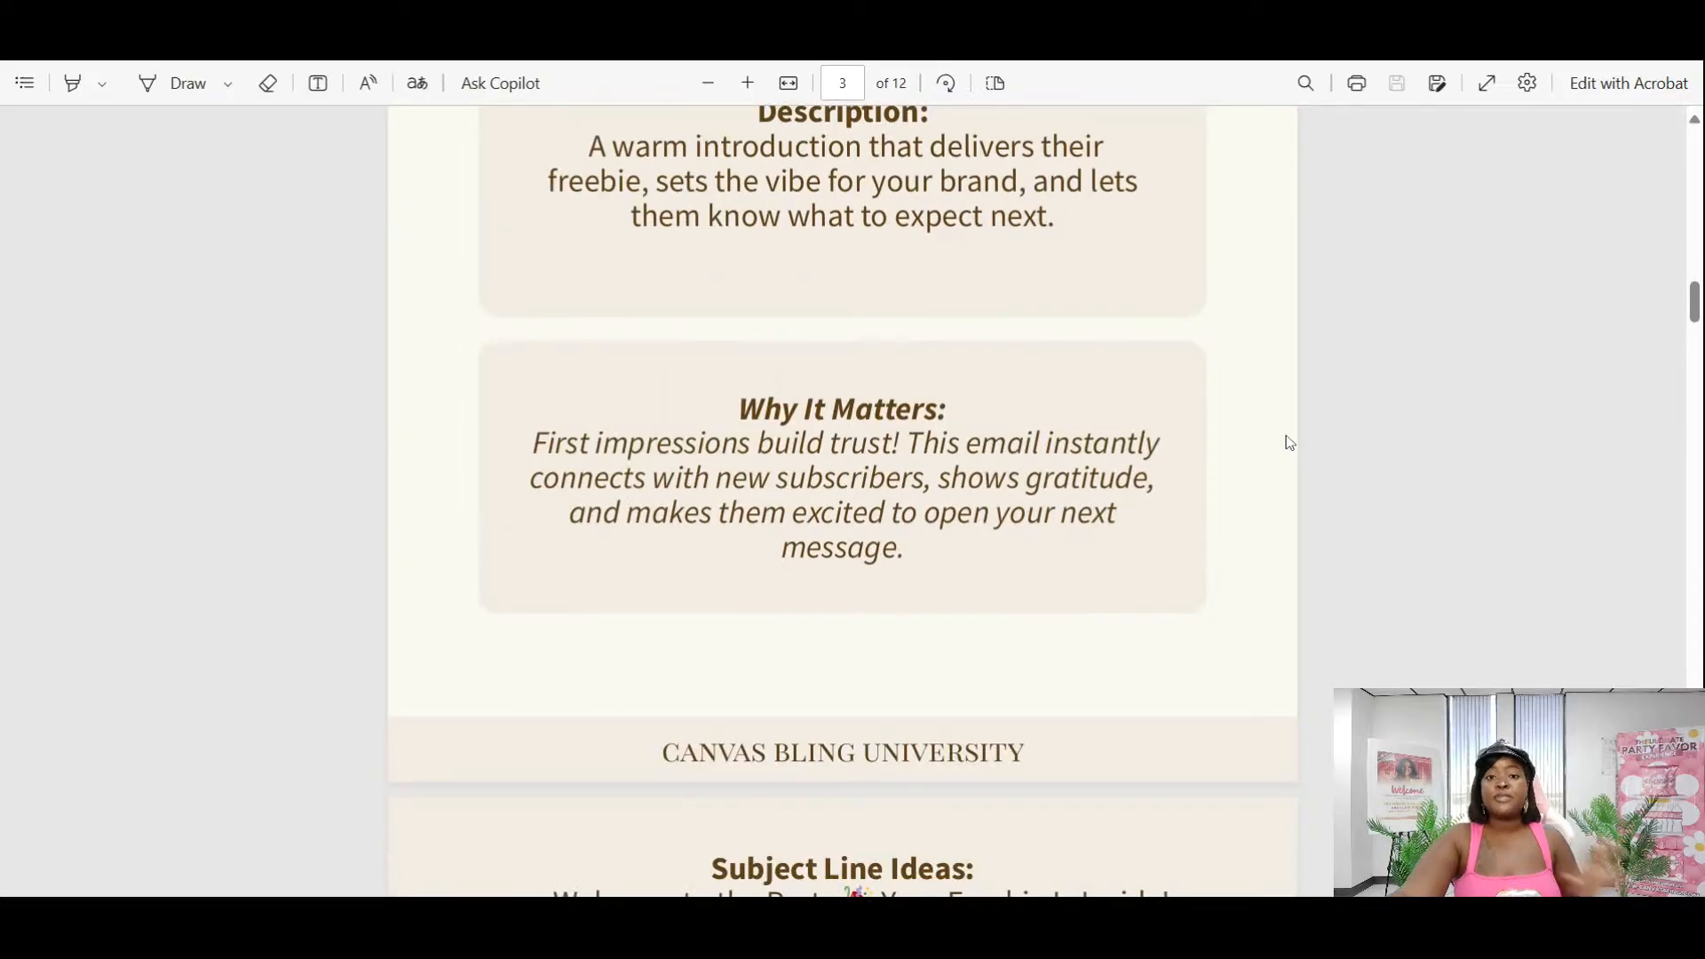
pyautogui.scroll(-1, 1290, 444)
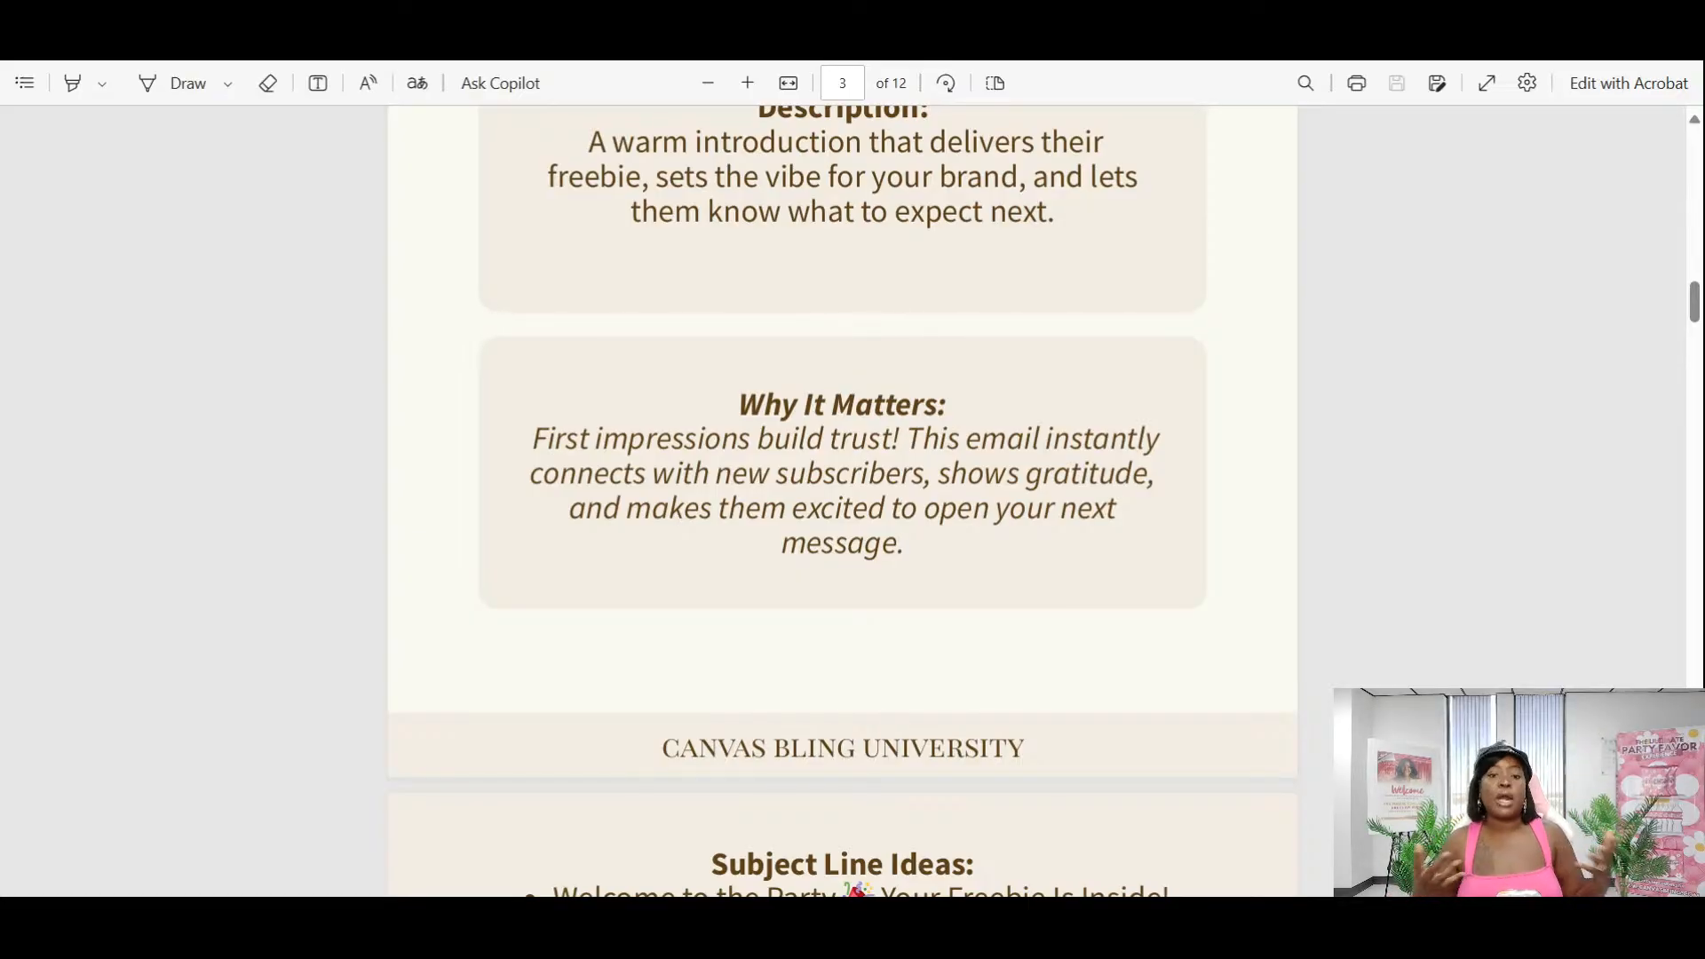
# Read the Day 1 email's subject line ideas, body text and call to action in the template.
pyautogui.scroll(-6, 993, 190)
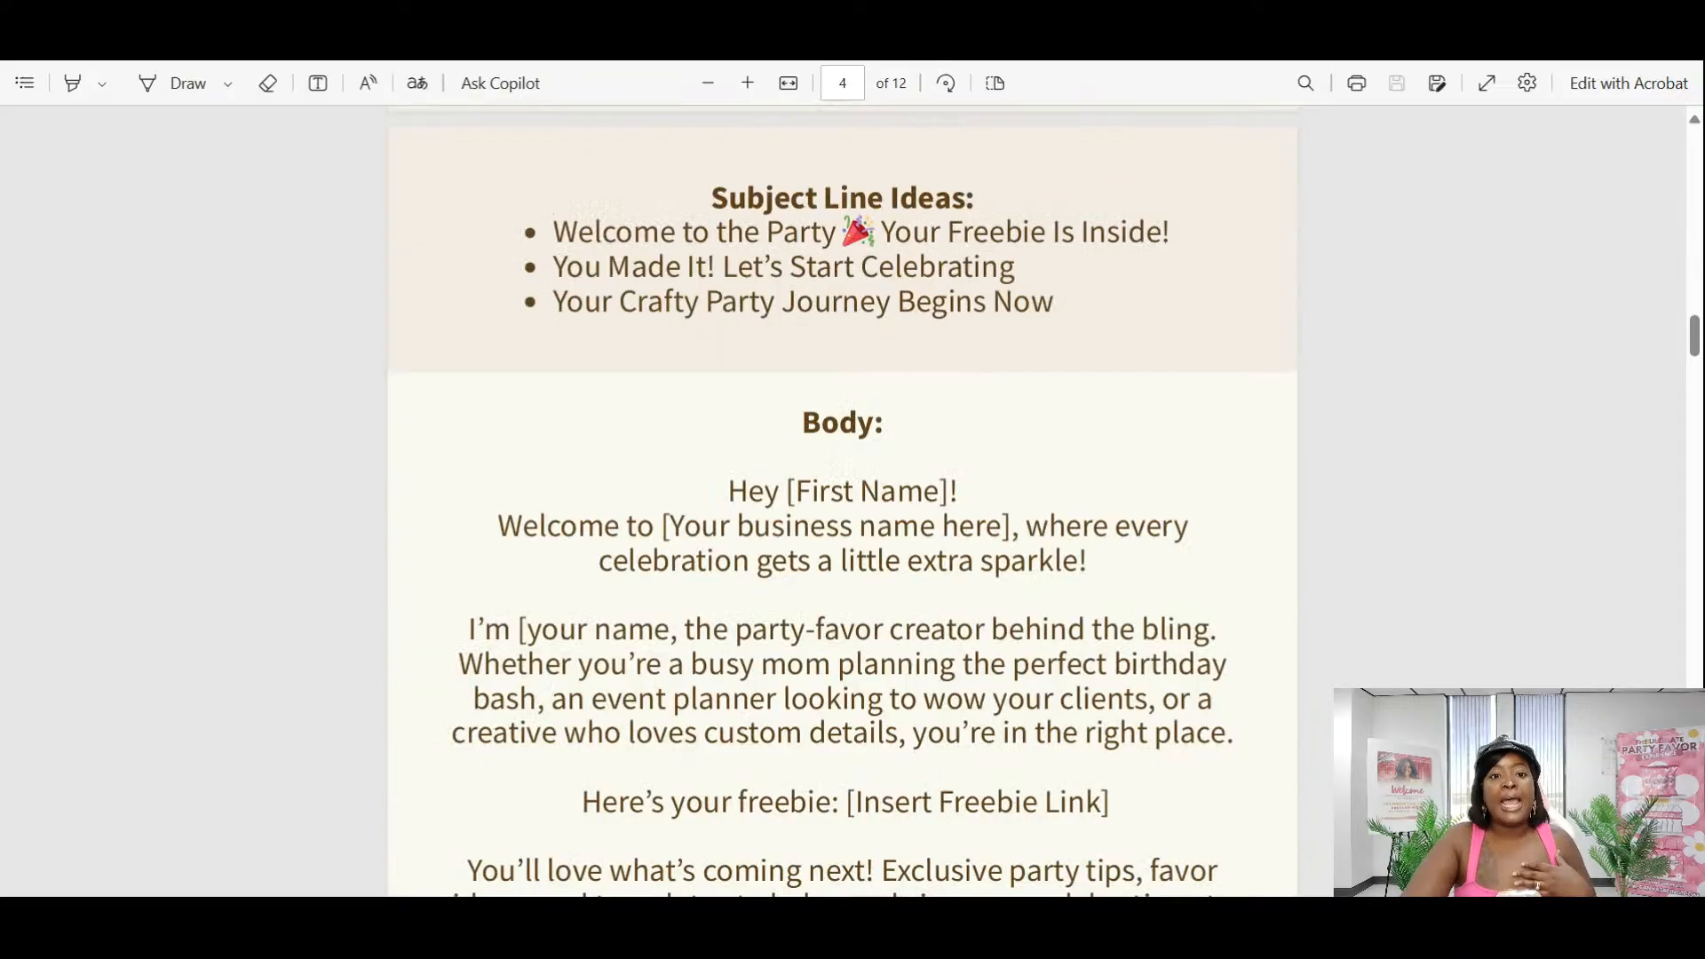
pyautogui.scroll(-3, 843, 497)
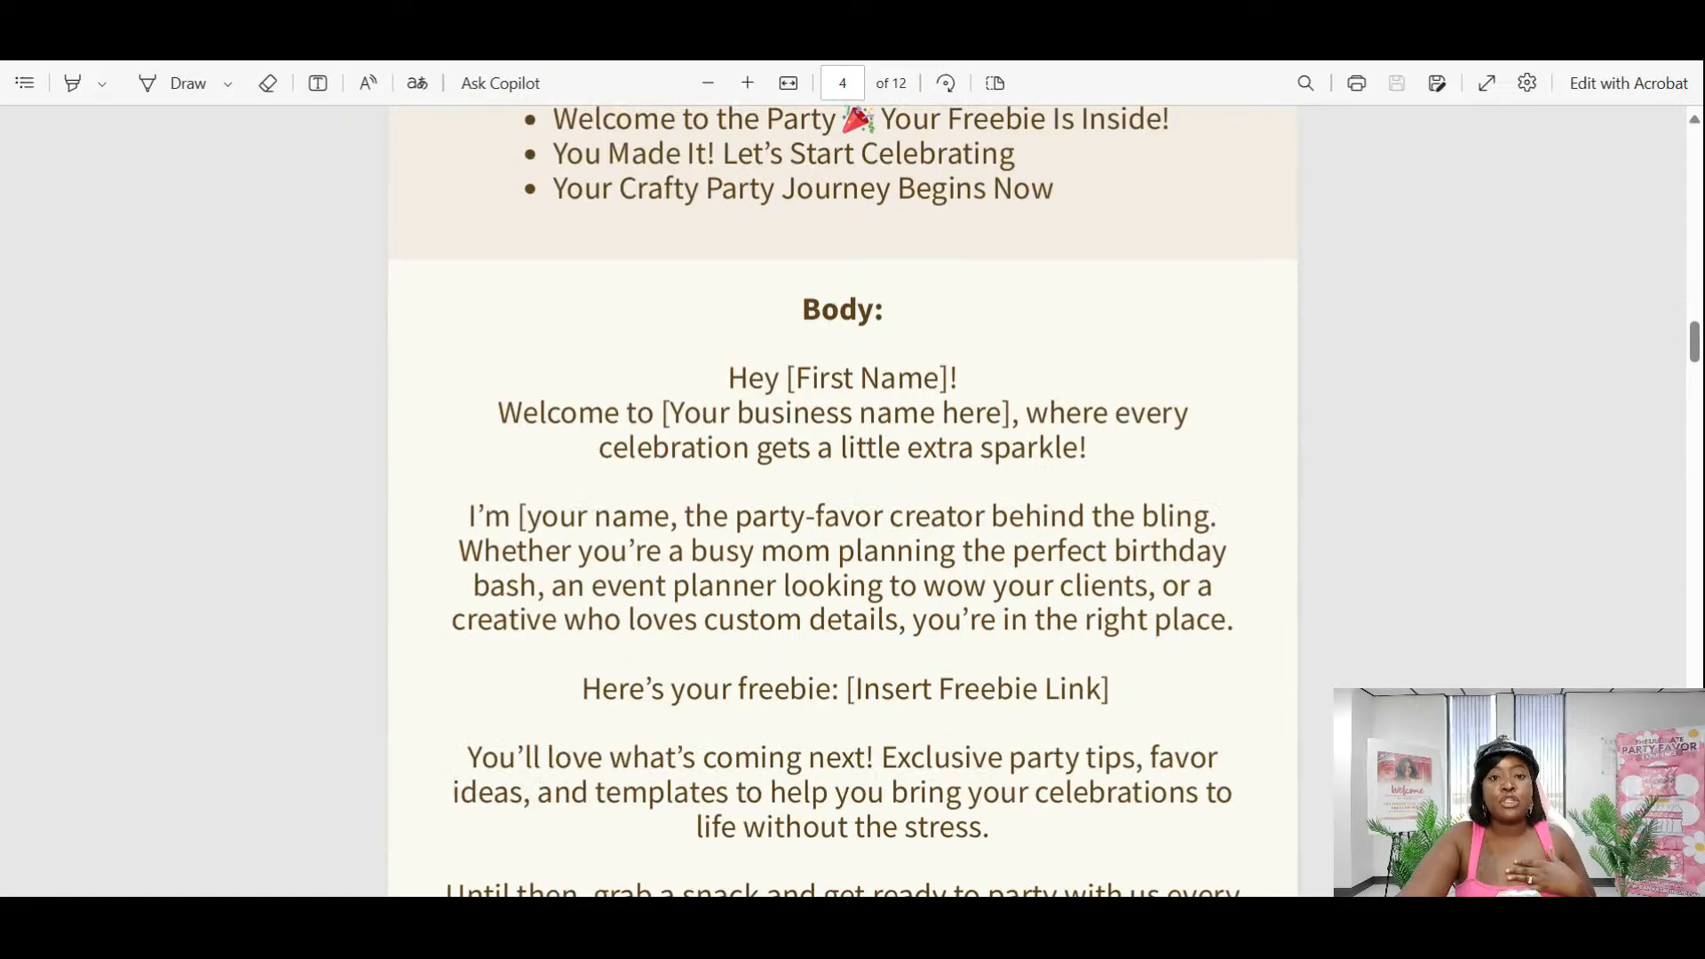
pyautogui.scroll(4, 1128, 622)
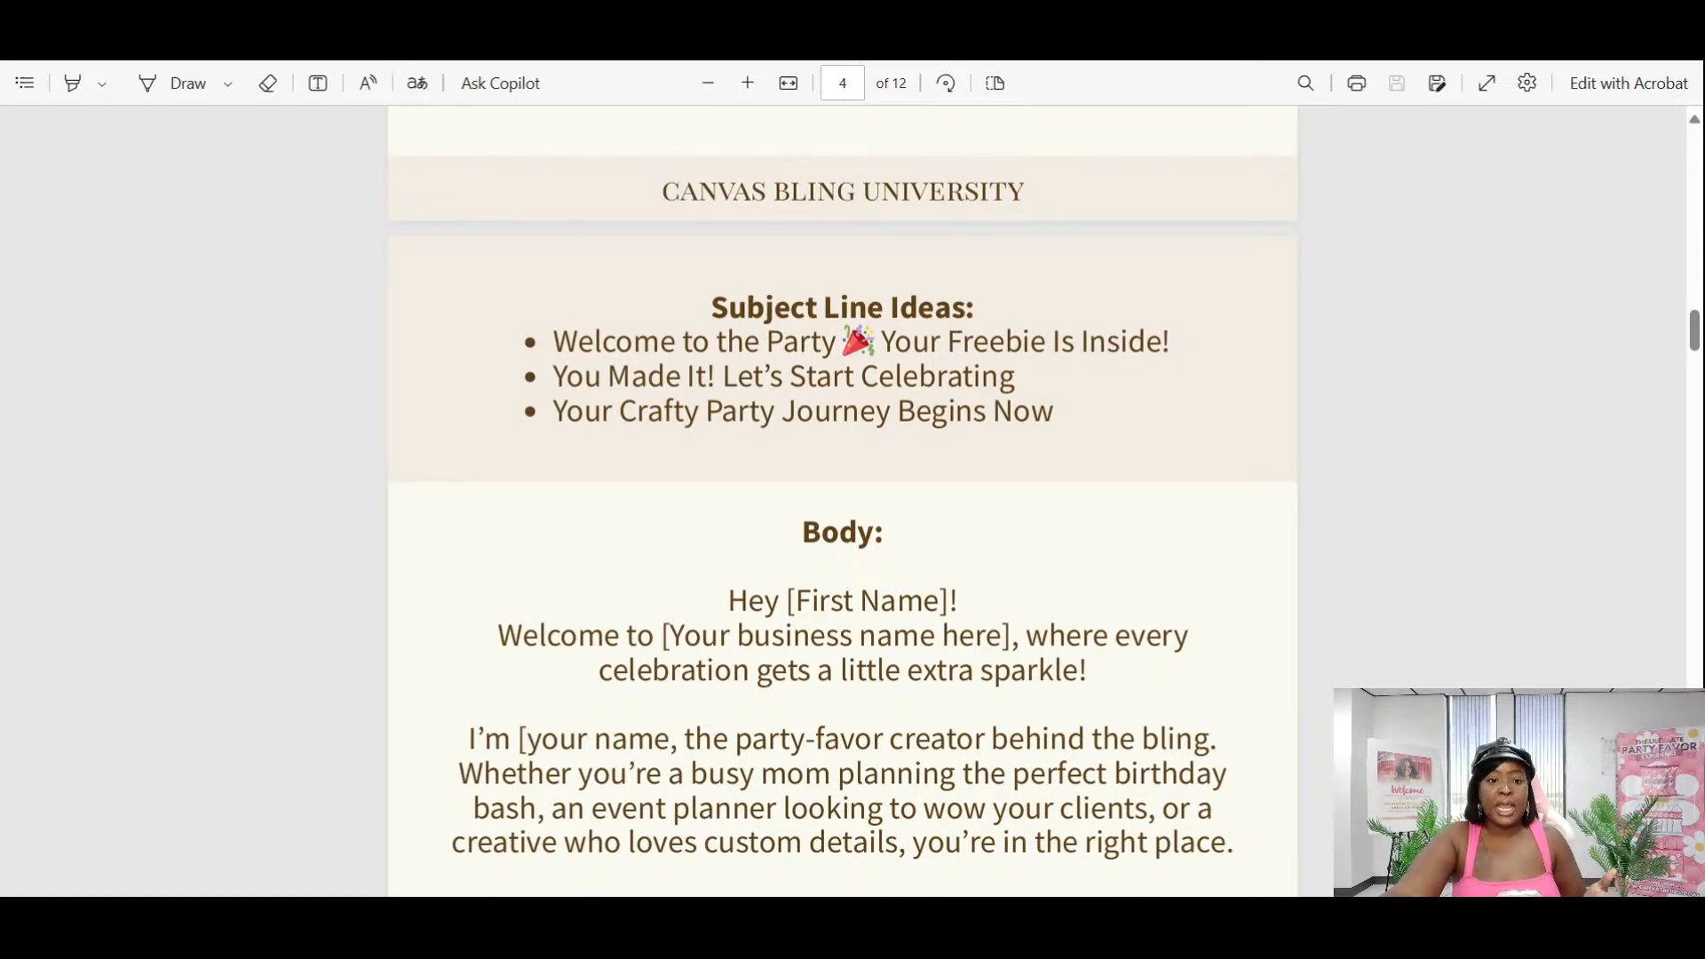
pyautogui.scroll(-7, 1223, 453)
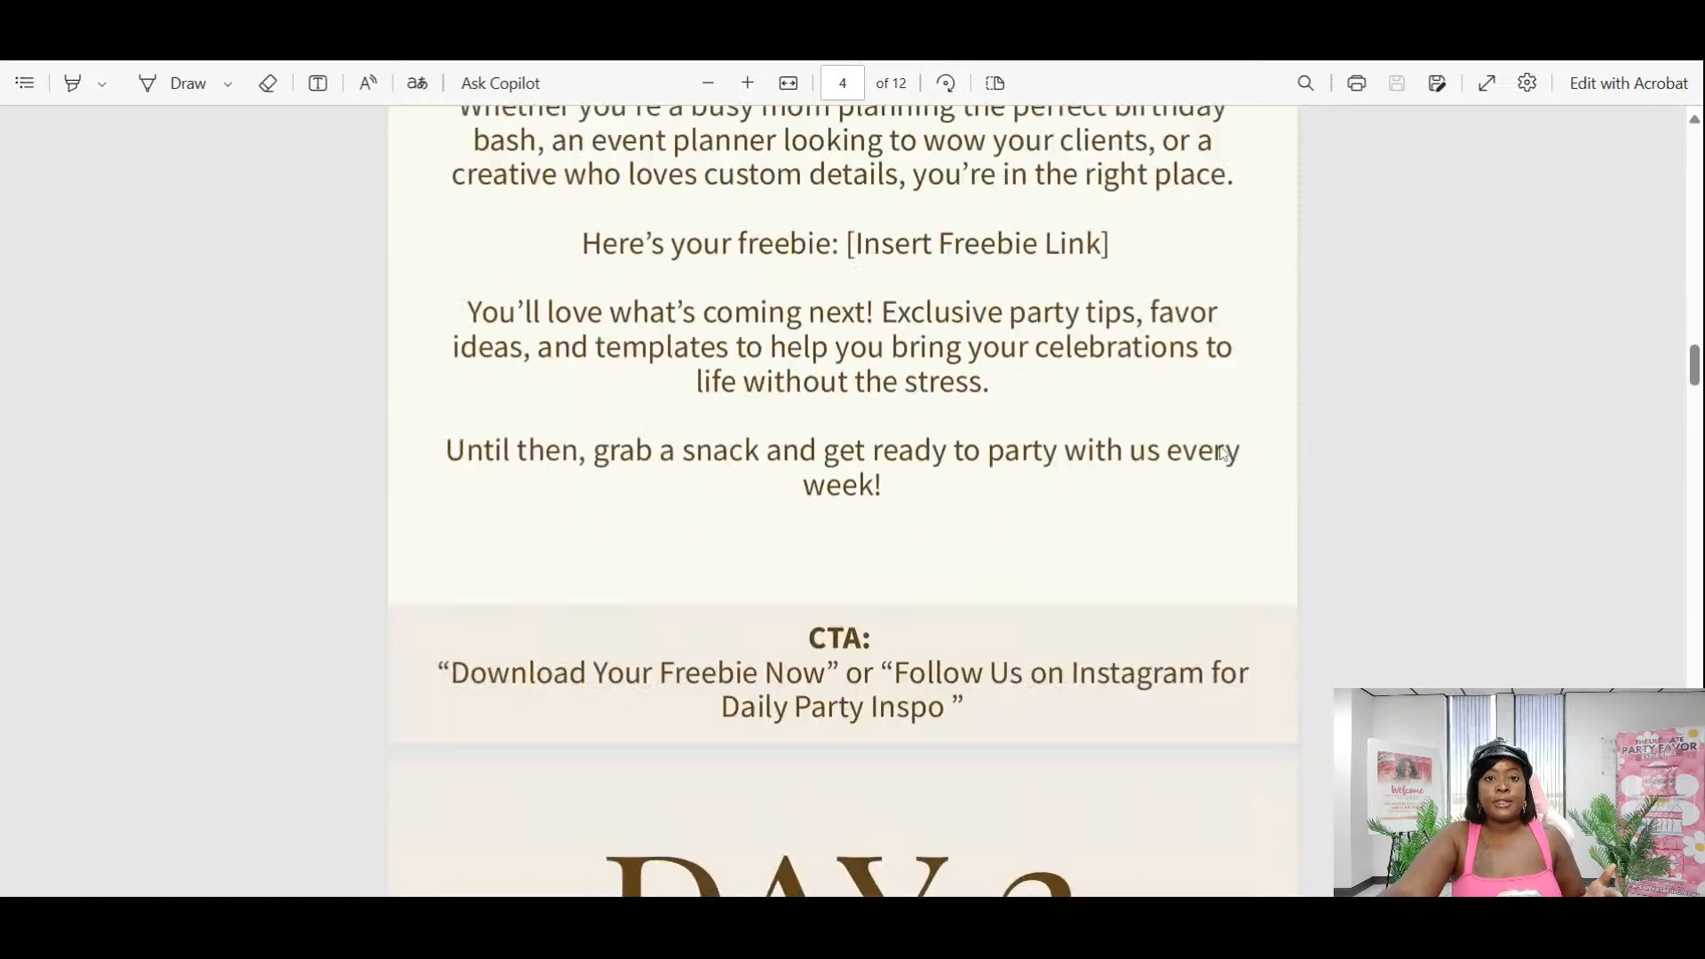
pyautogui.scroll(-4, 1223, 453)
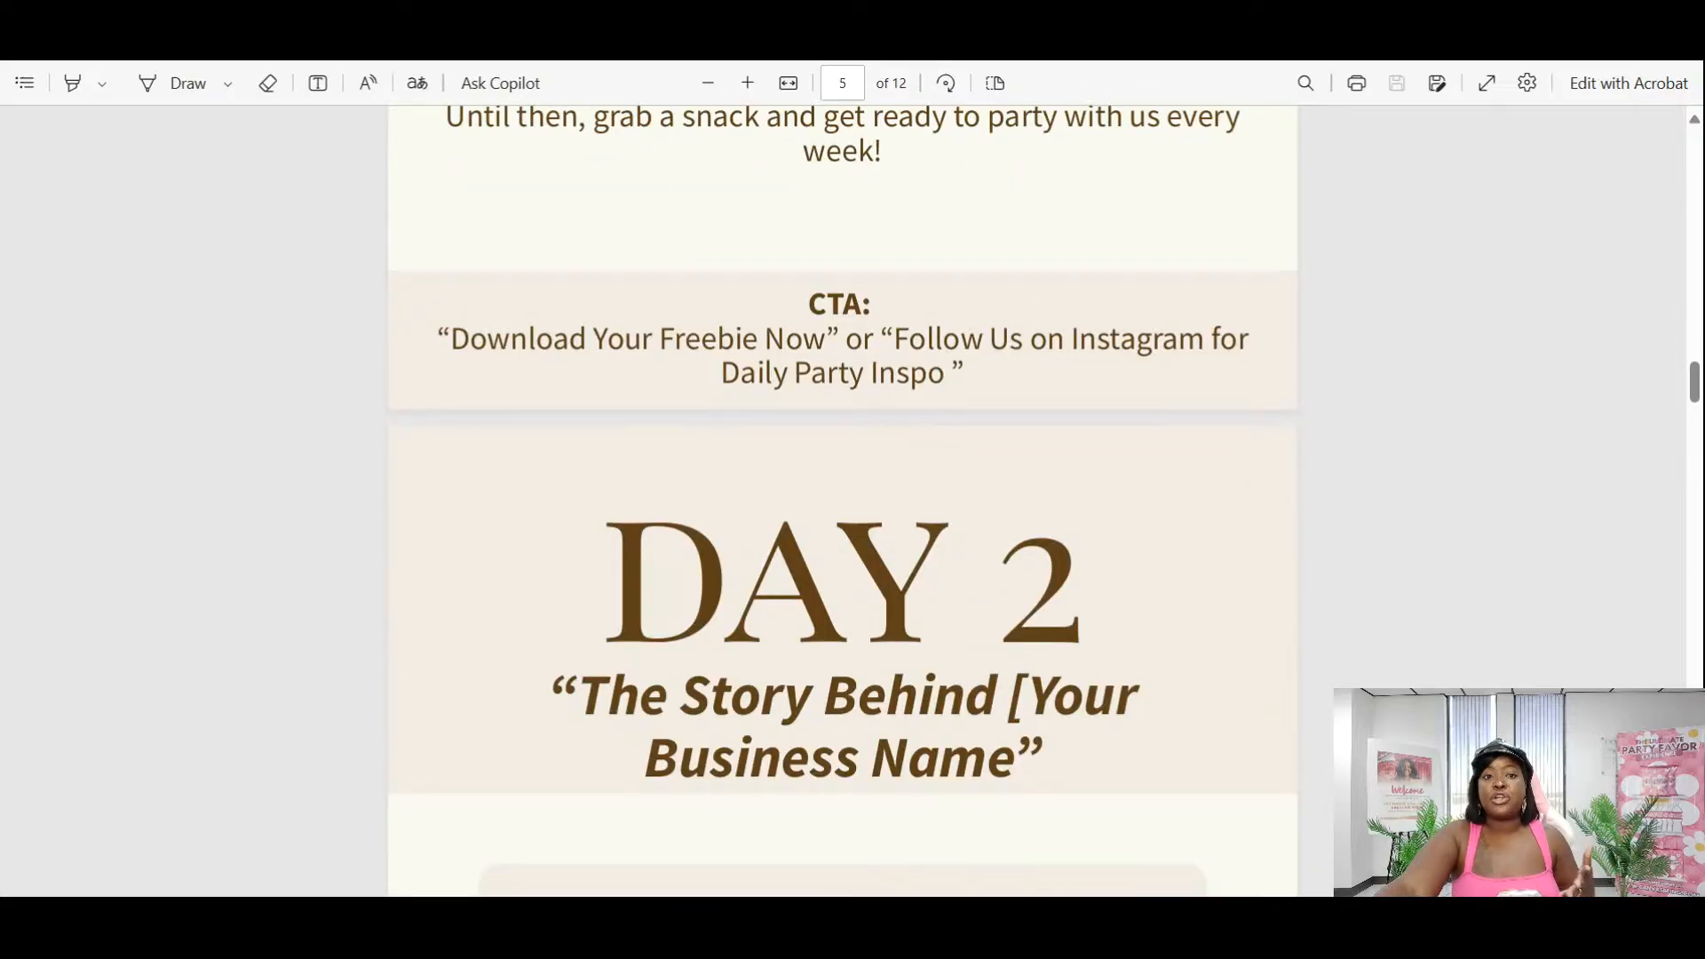
pyautogui.scroll(2, 842, 498)
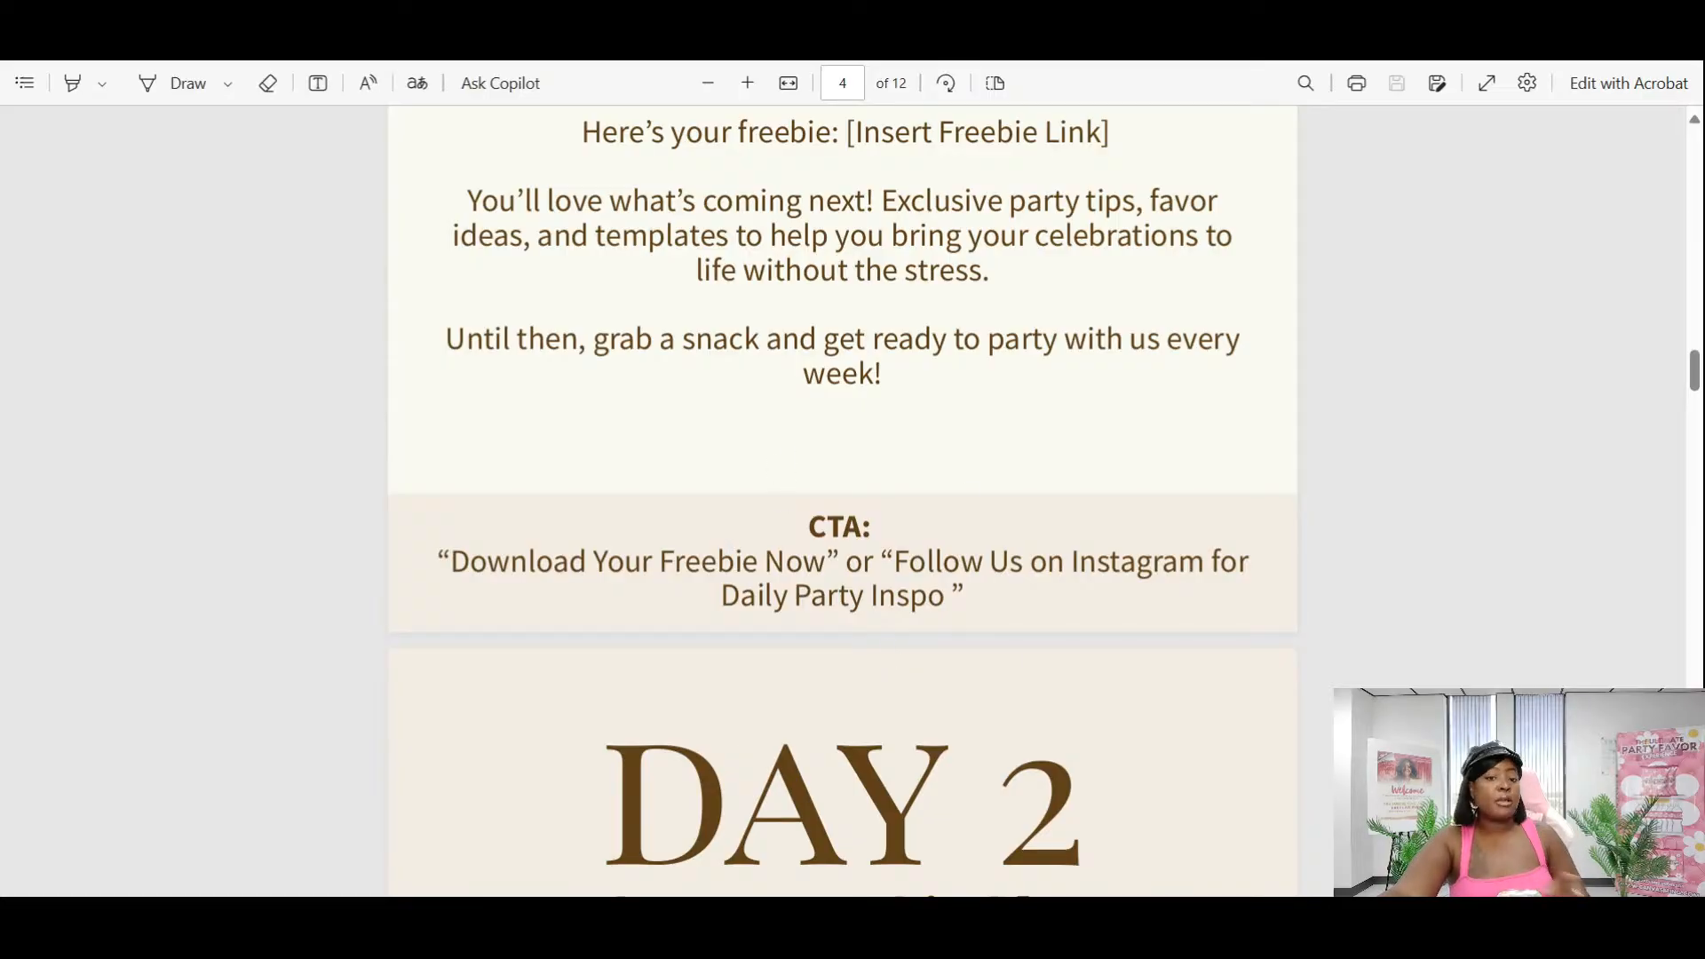
# Read the description and "Why It Matters" section of the Day 2 business story email.
pyautogui.scroll(-5, 842, 497)
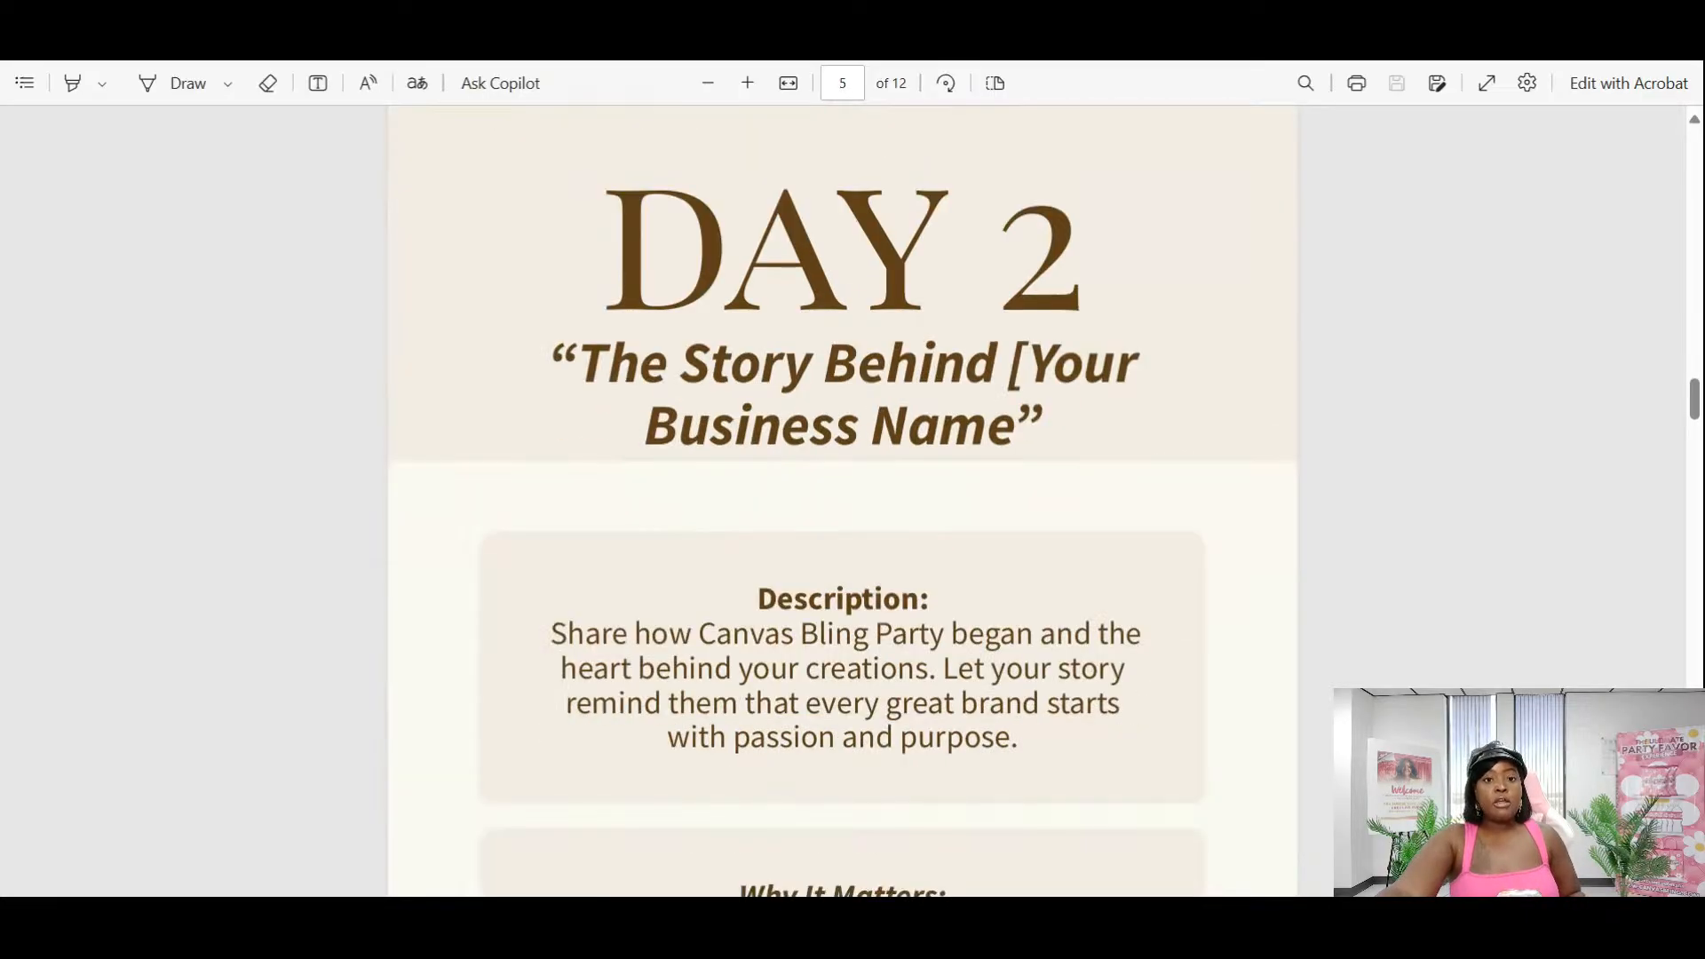
pyautogui.scroll(-1, 842, 497)
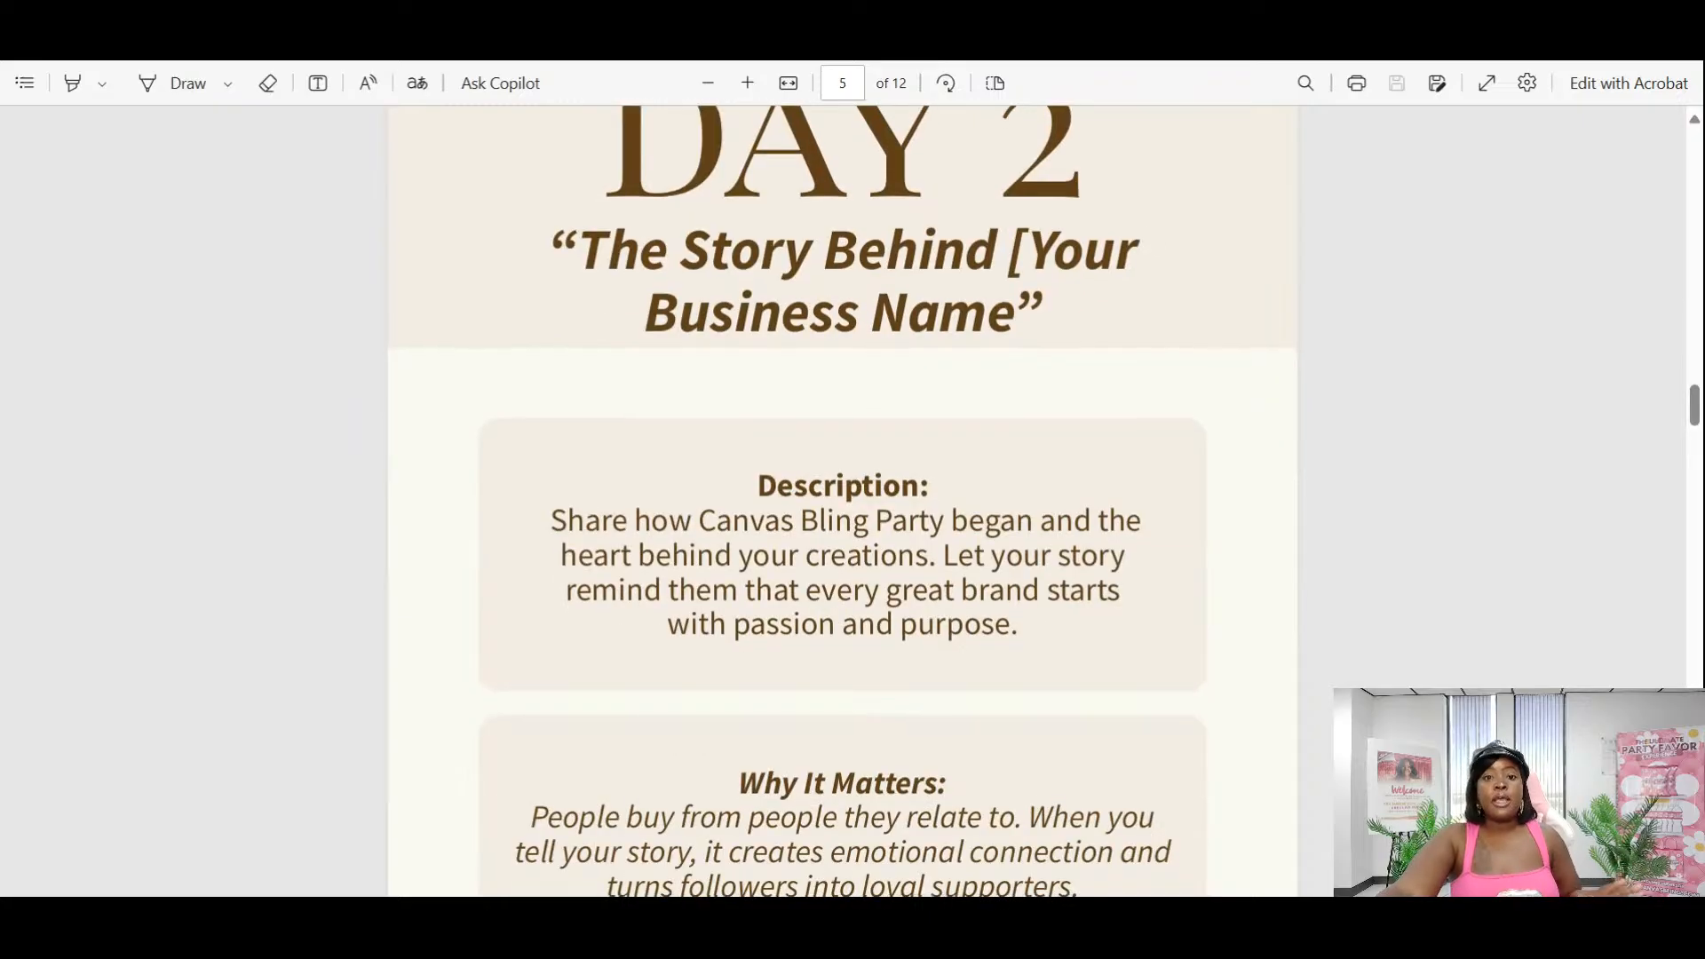
pyautogui.scroll(1, 842, 498)
pyautogui.scroll(-2, 842, 497)
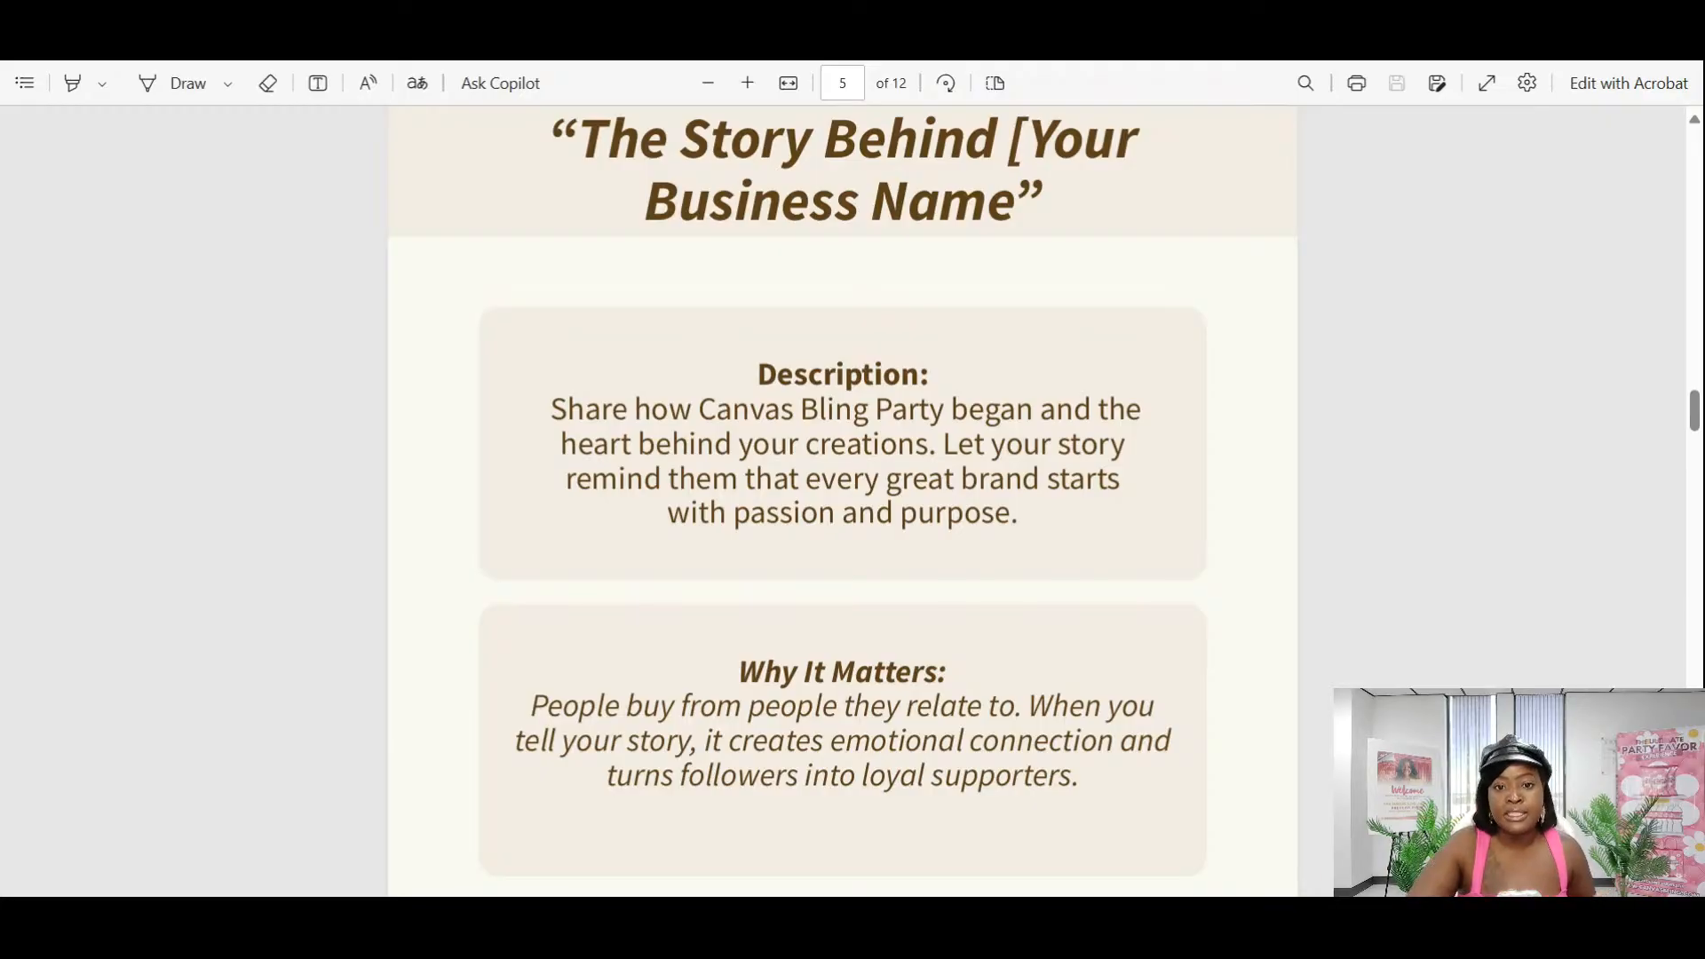
# Examine the Day 2 email's subject line ideas, body text and call to action.
pyautogui.scroll(-3, 1039, 364)
pyautogui.scroll(-4, 963, 494)
pyautogui.scroll(-2, 1046, 464)
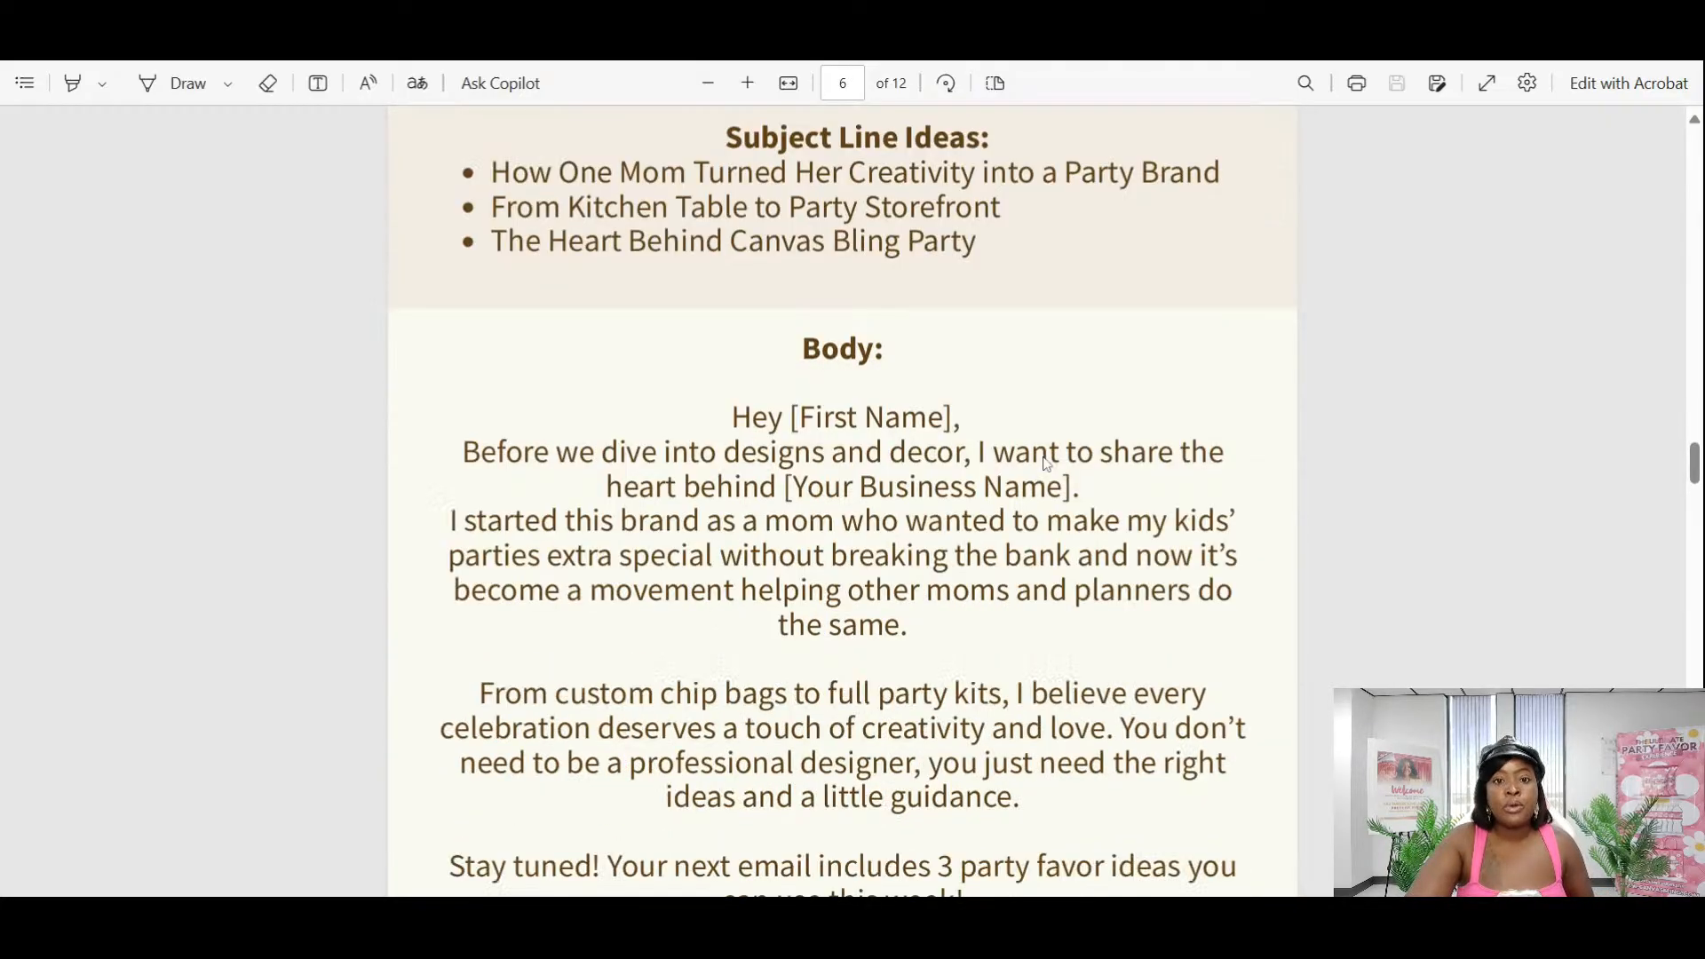
pyautogui.scroll(-3, 860, 331)
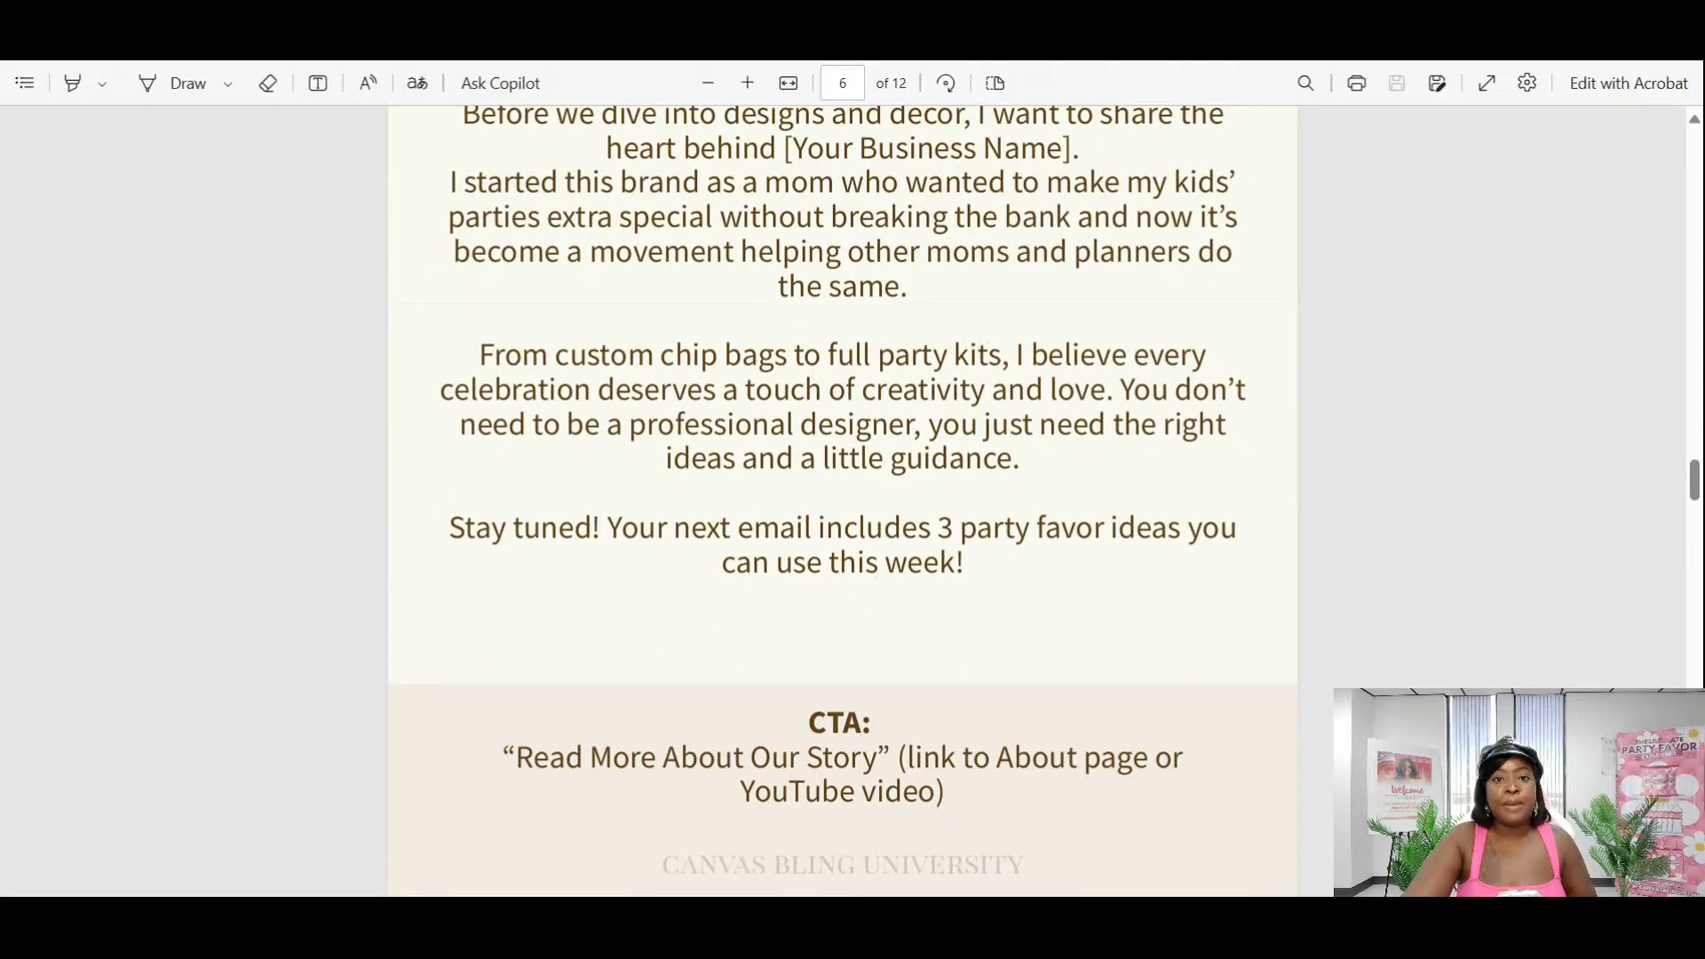
pyautogui.scroll(3, 842, 497)
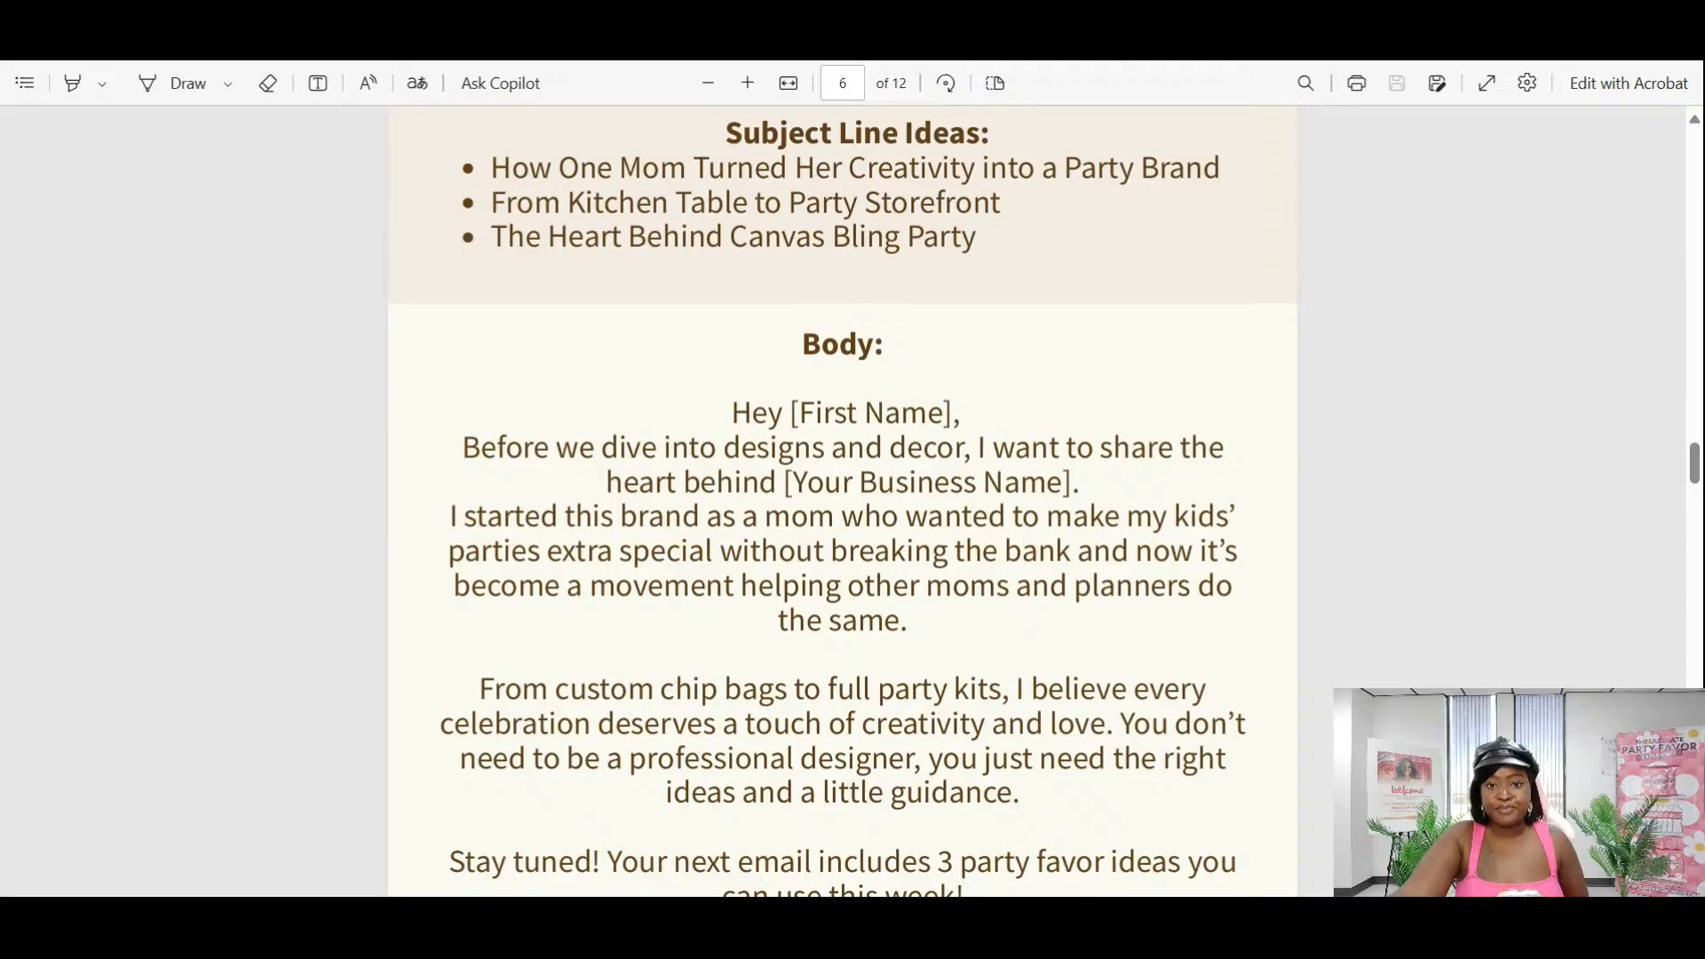
# Read the end of the Day 2 email with its call to action, and the Day 3 party favor email's description and "Why It Matters".
pyautogui.scroll(-3, 842, 497)
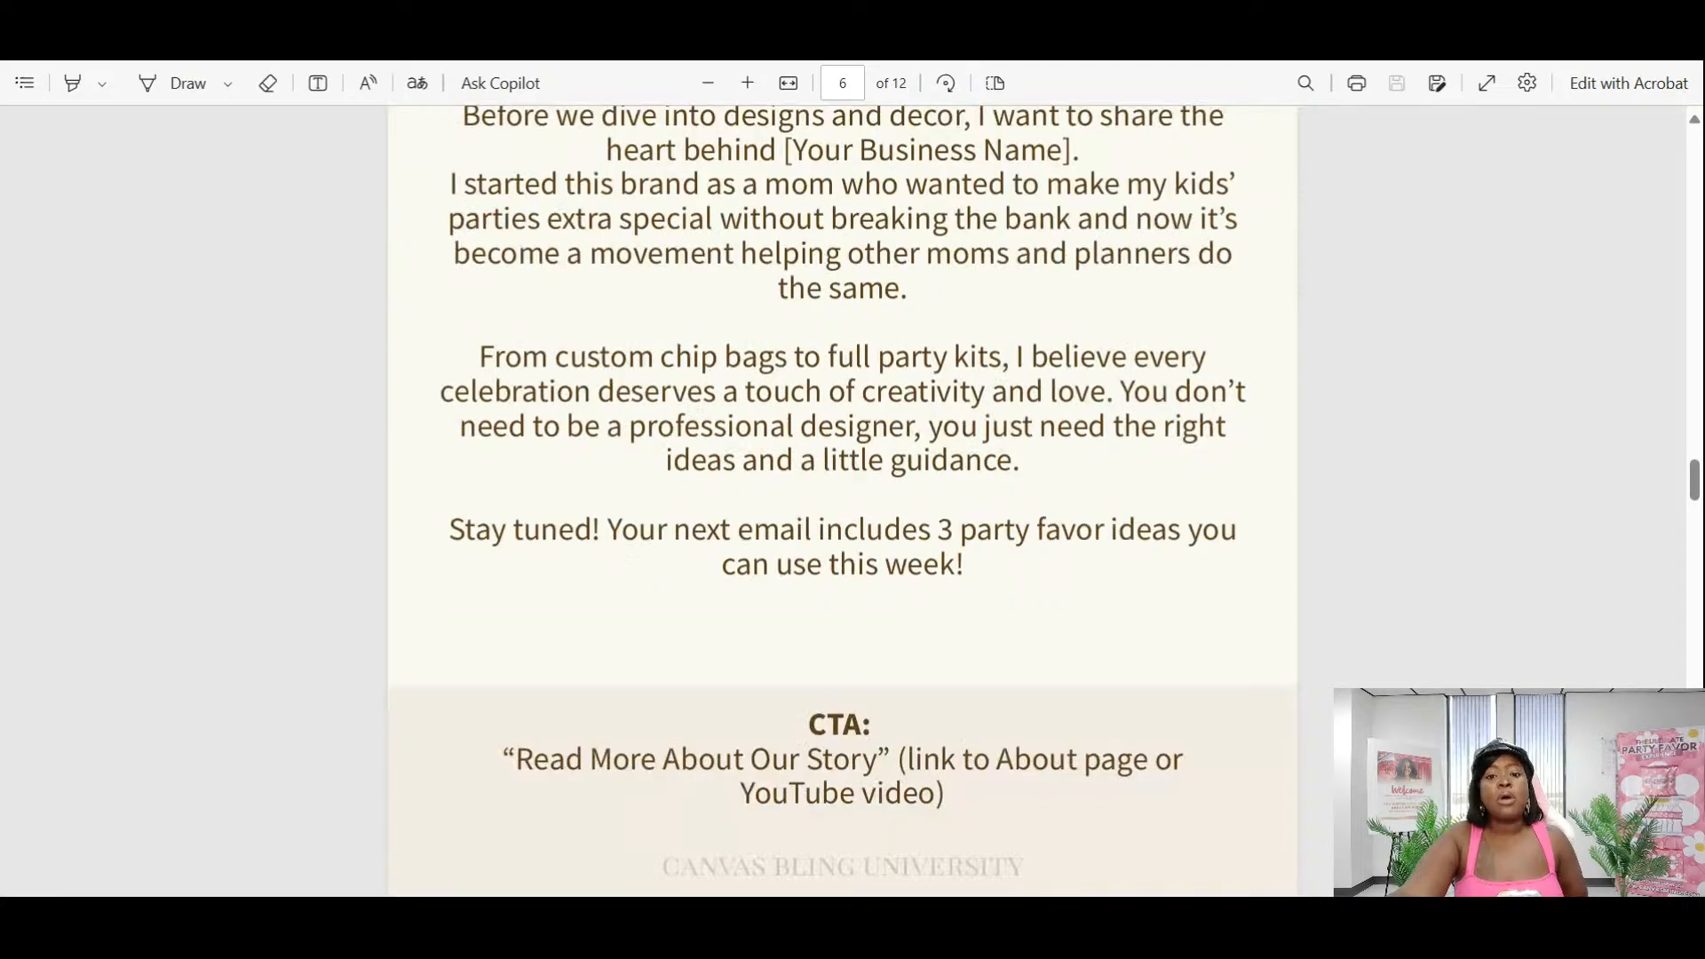
pyautogui.scroll(-1, 842, 497)
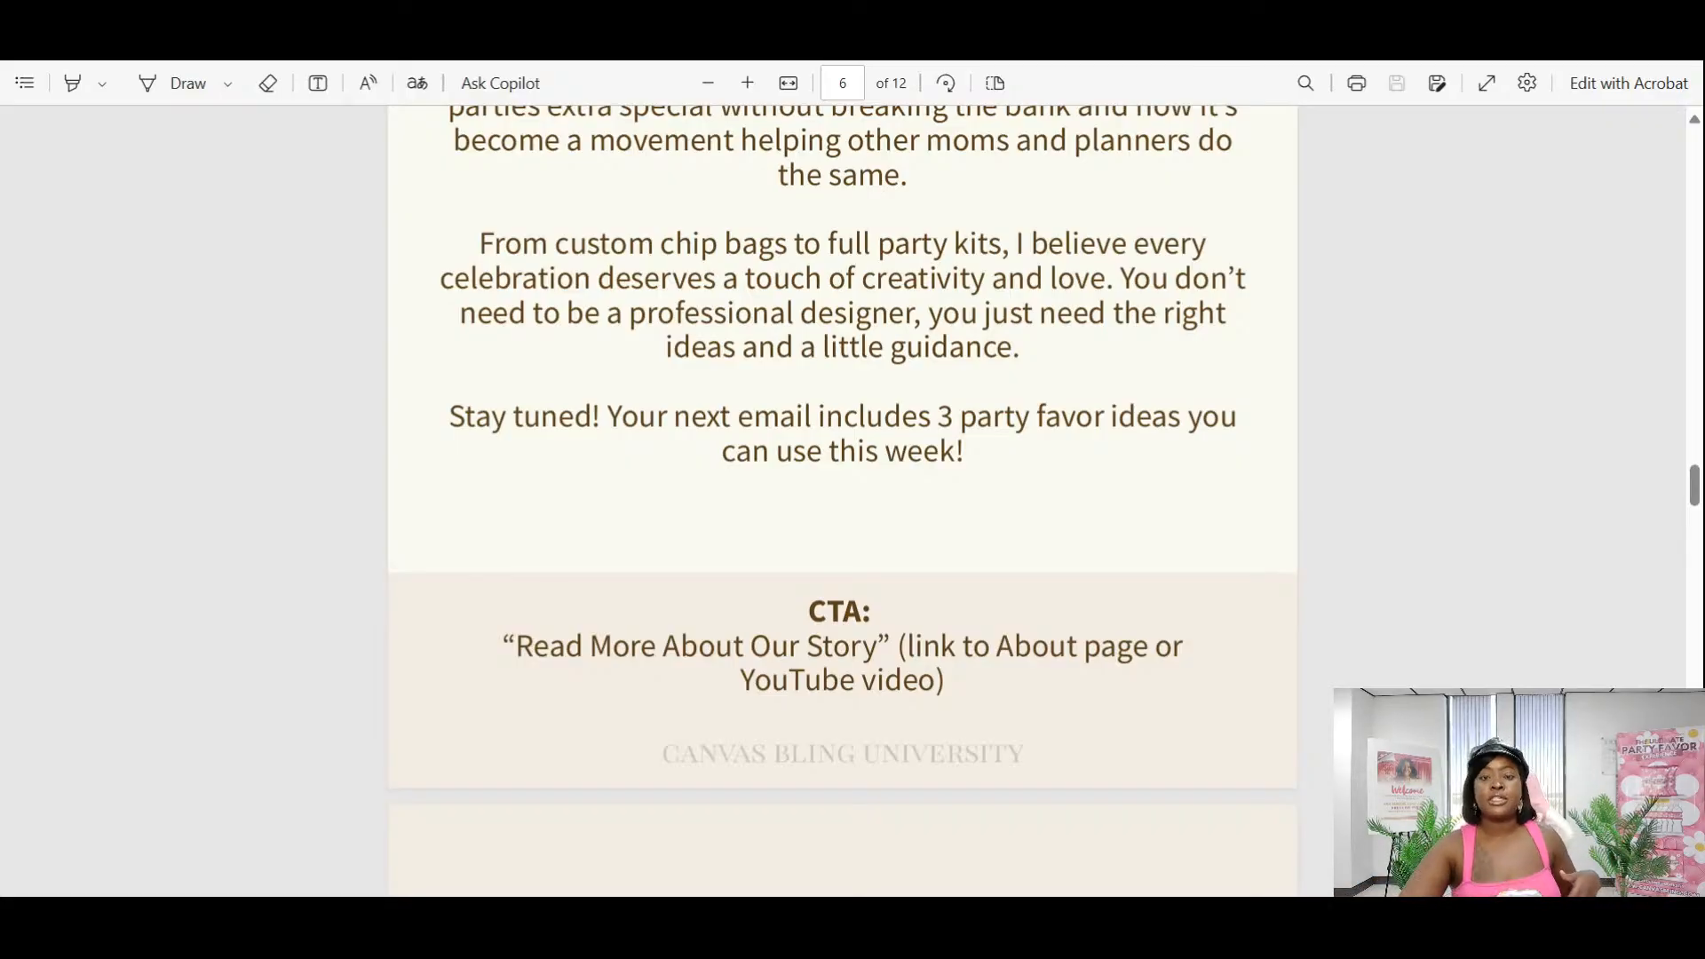
pyautogui.scroll(-9, 1186, 585)
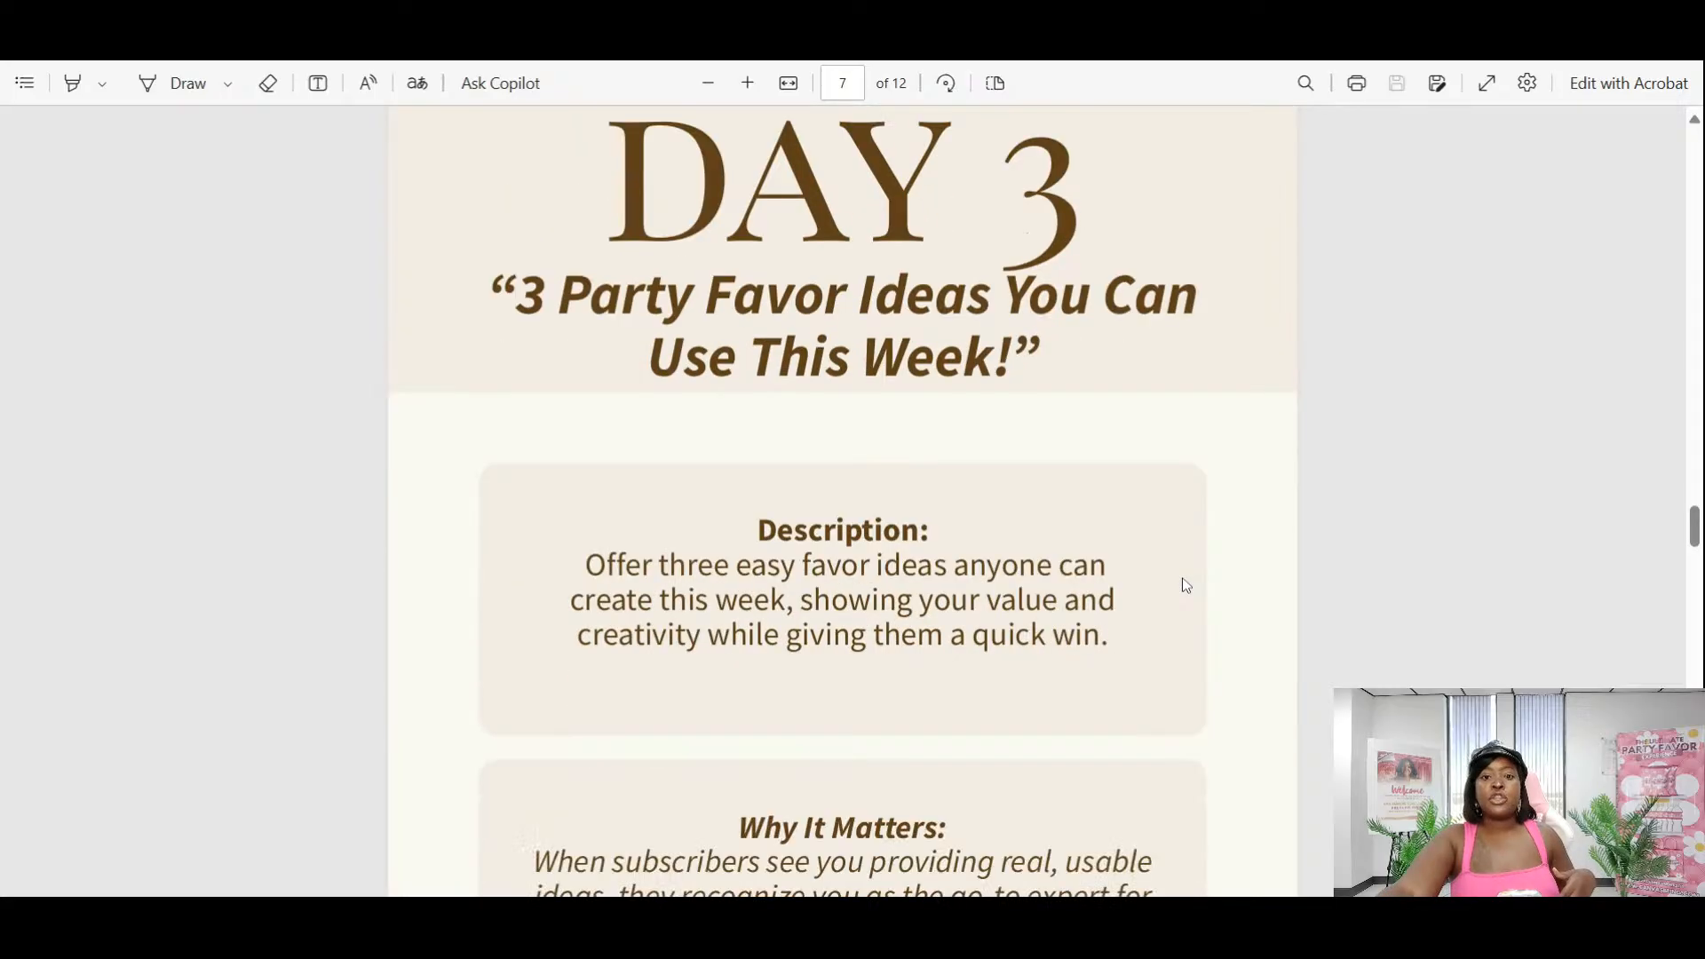
pyautogui.scroll(-1, 1186, 586)
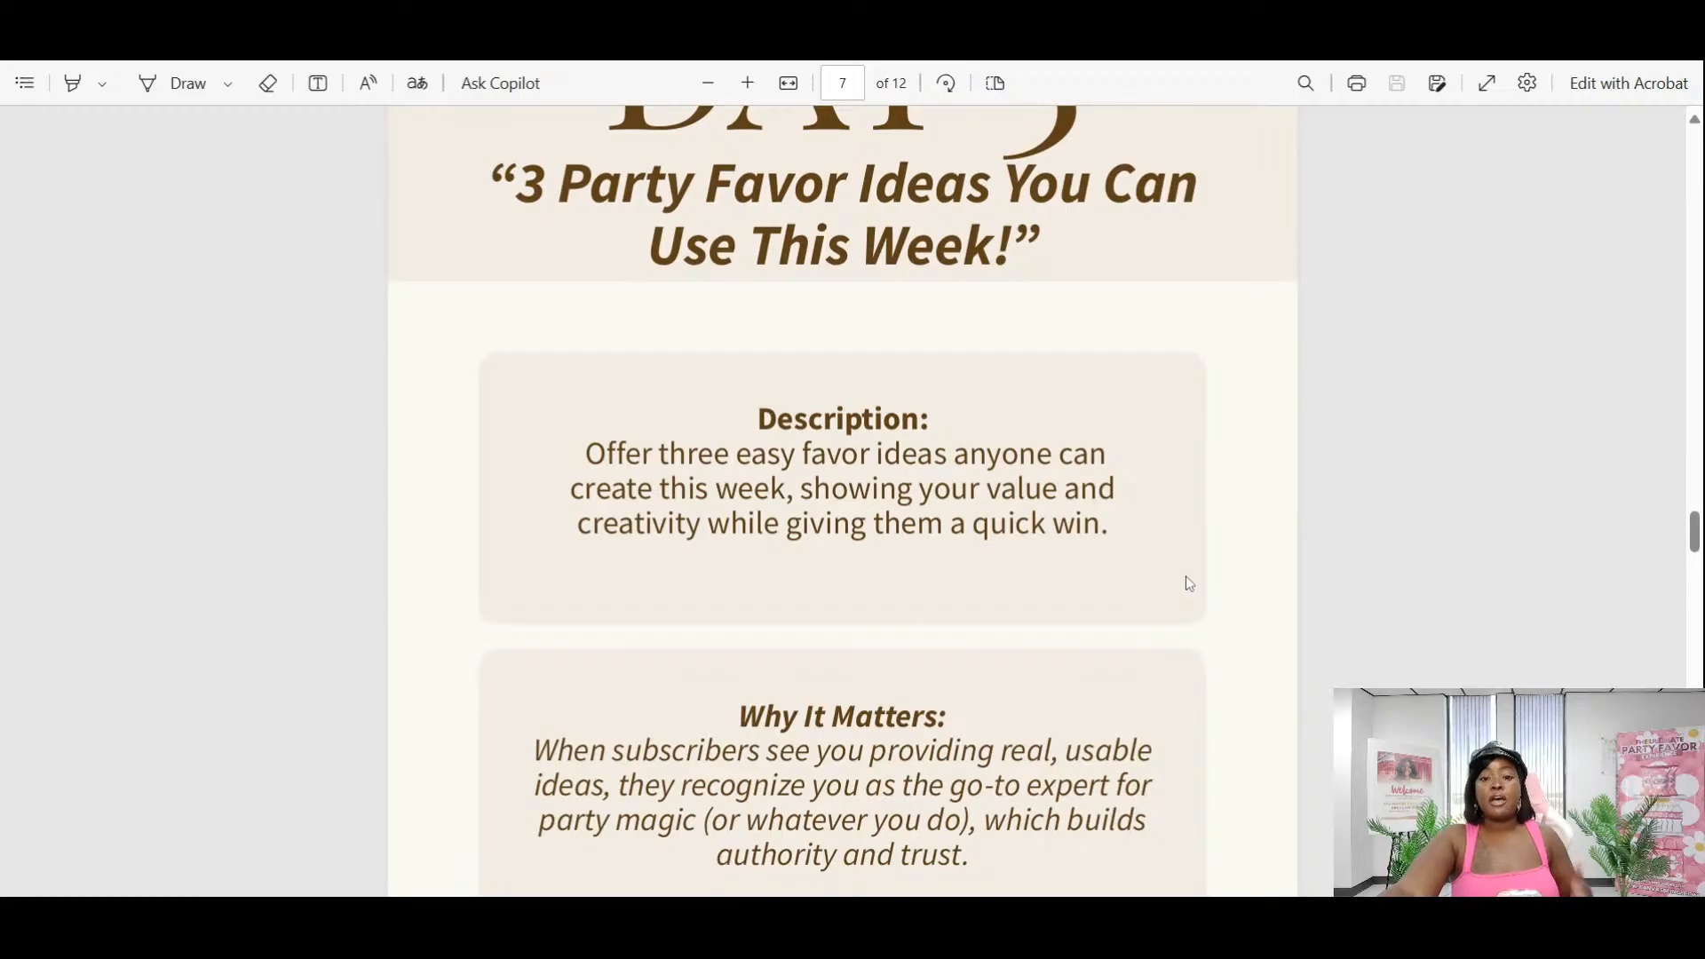
pyautogui.scroll(-1, 1185, 577)
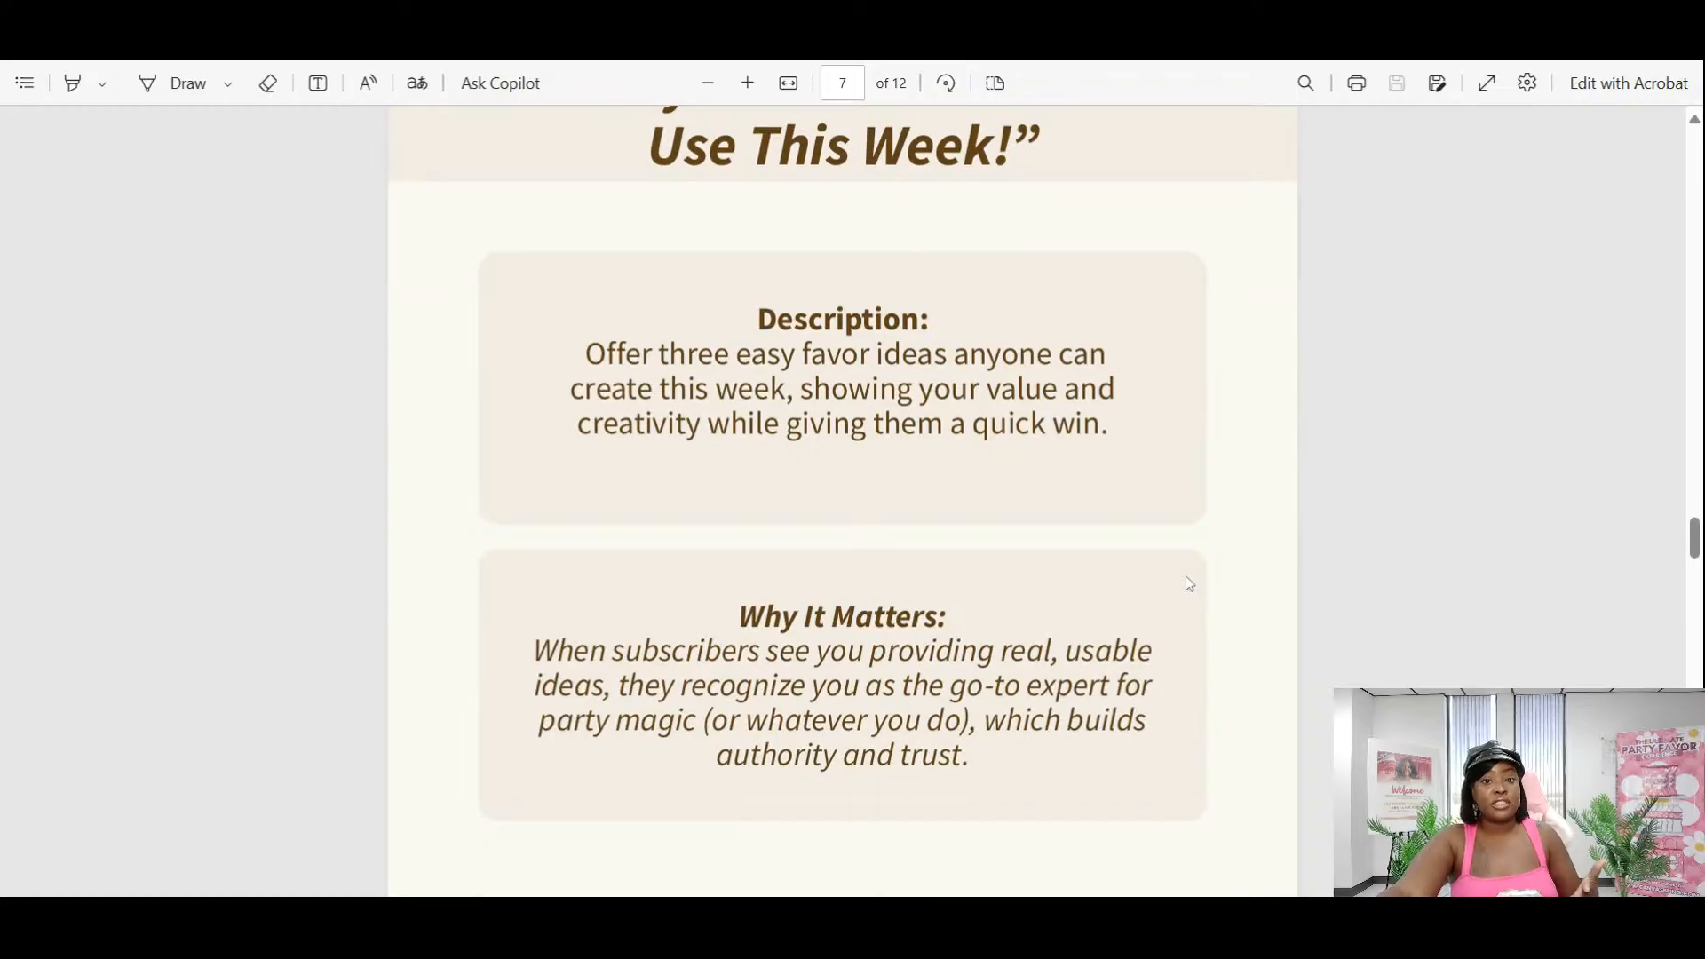
pyautogui.scroll(-1, 1187, 577)
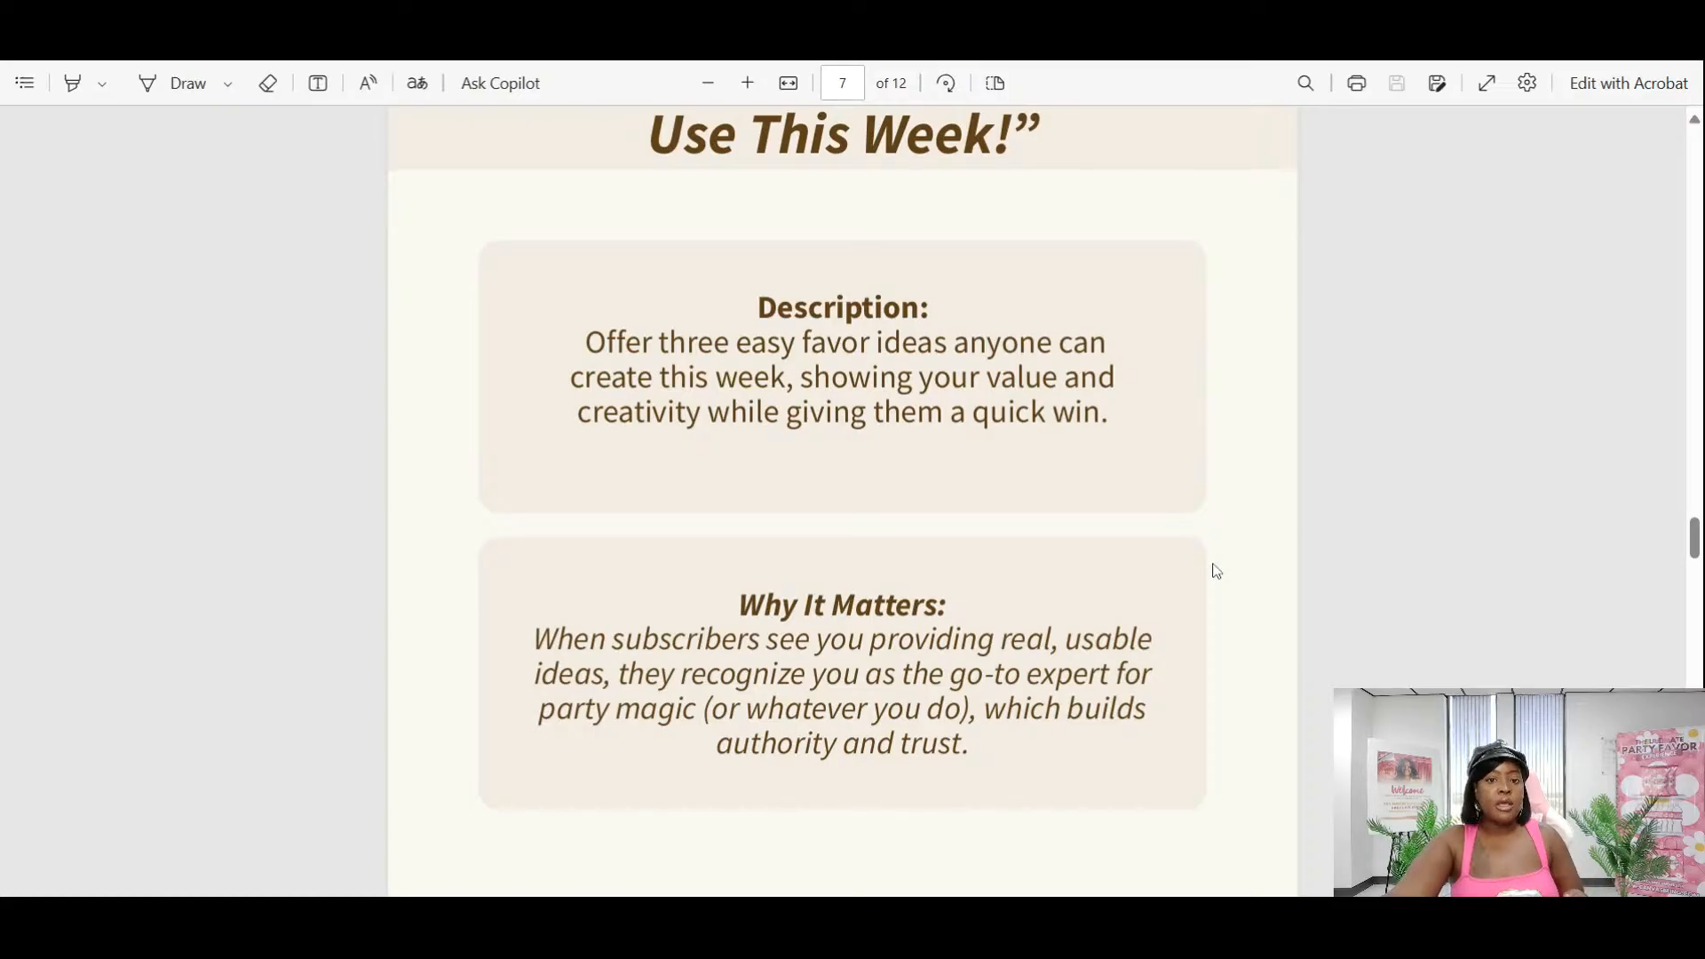
pyautogui.scroll(-3, 1215, 572)
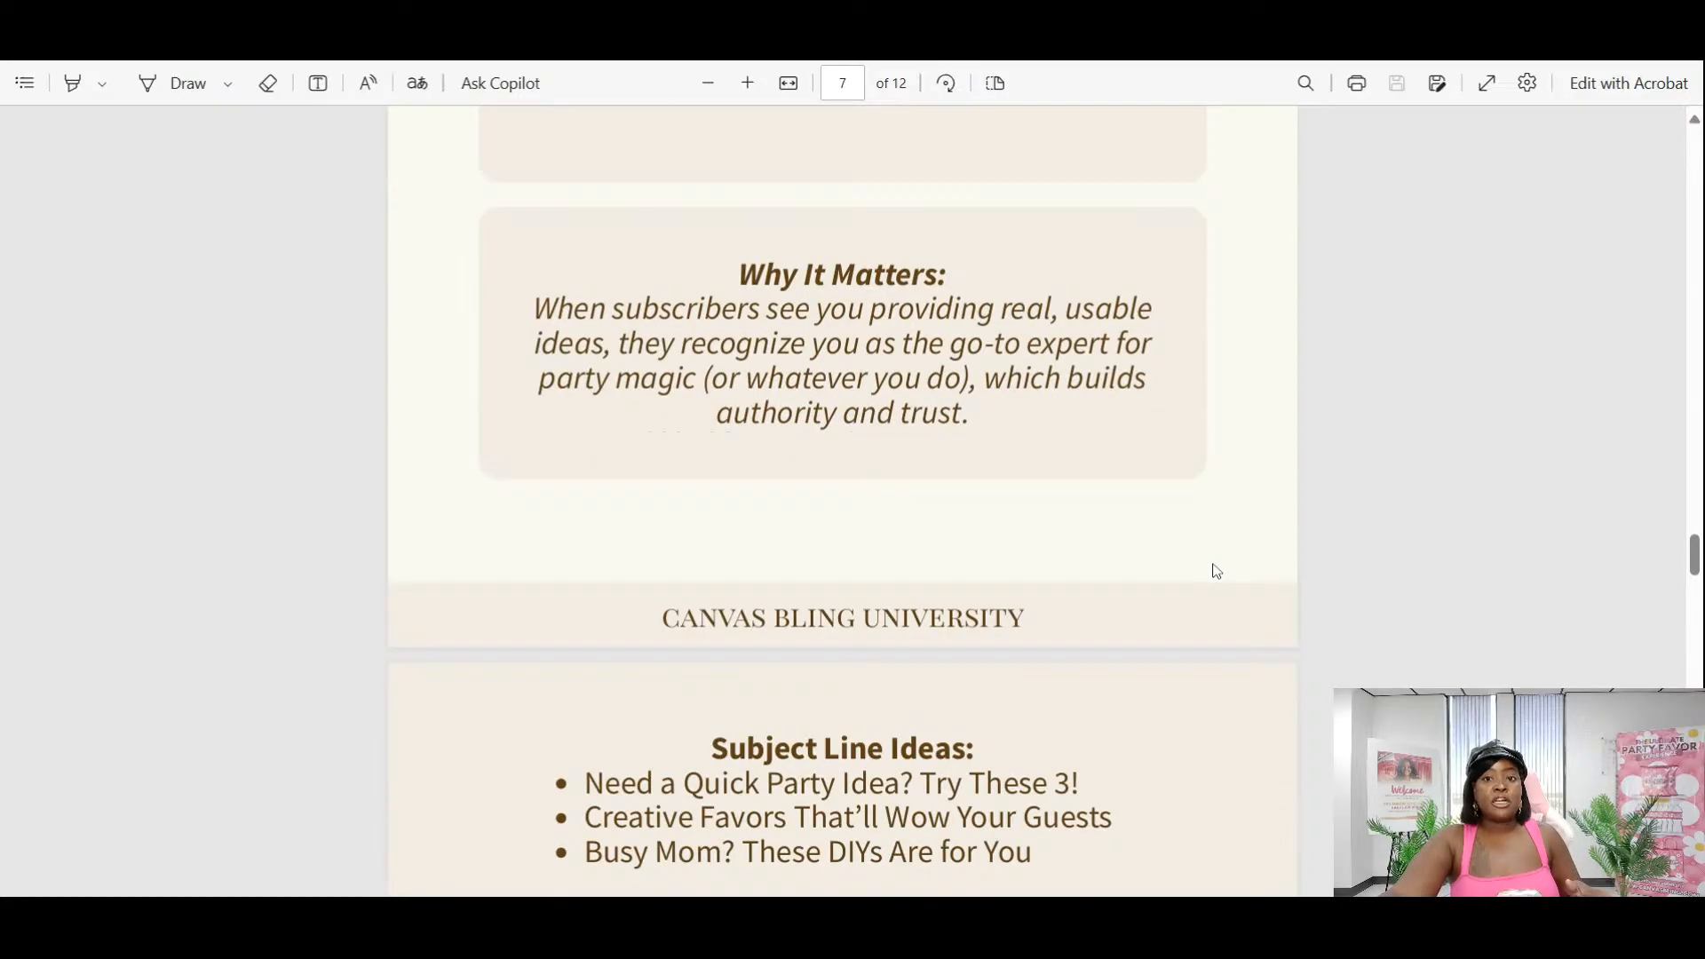
pyautogui.scroll(-1, 1217, 572)
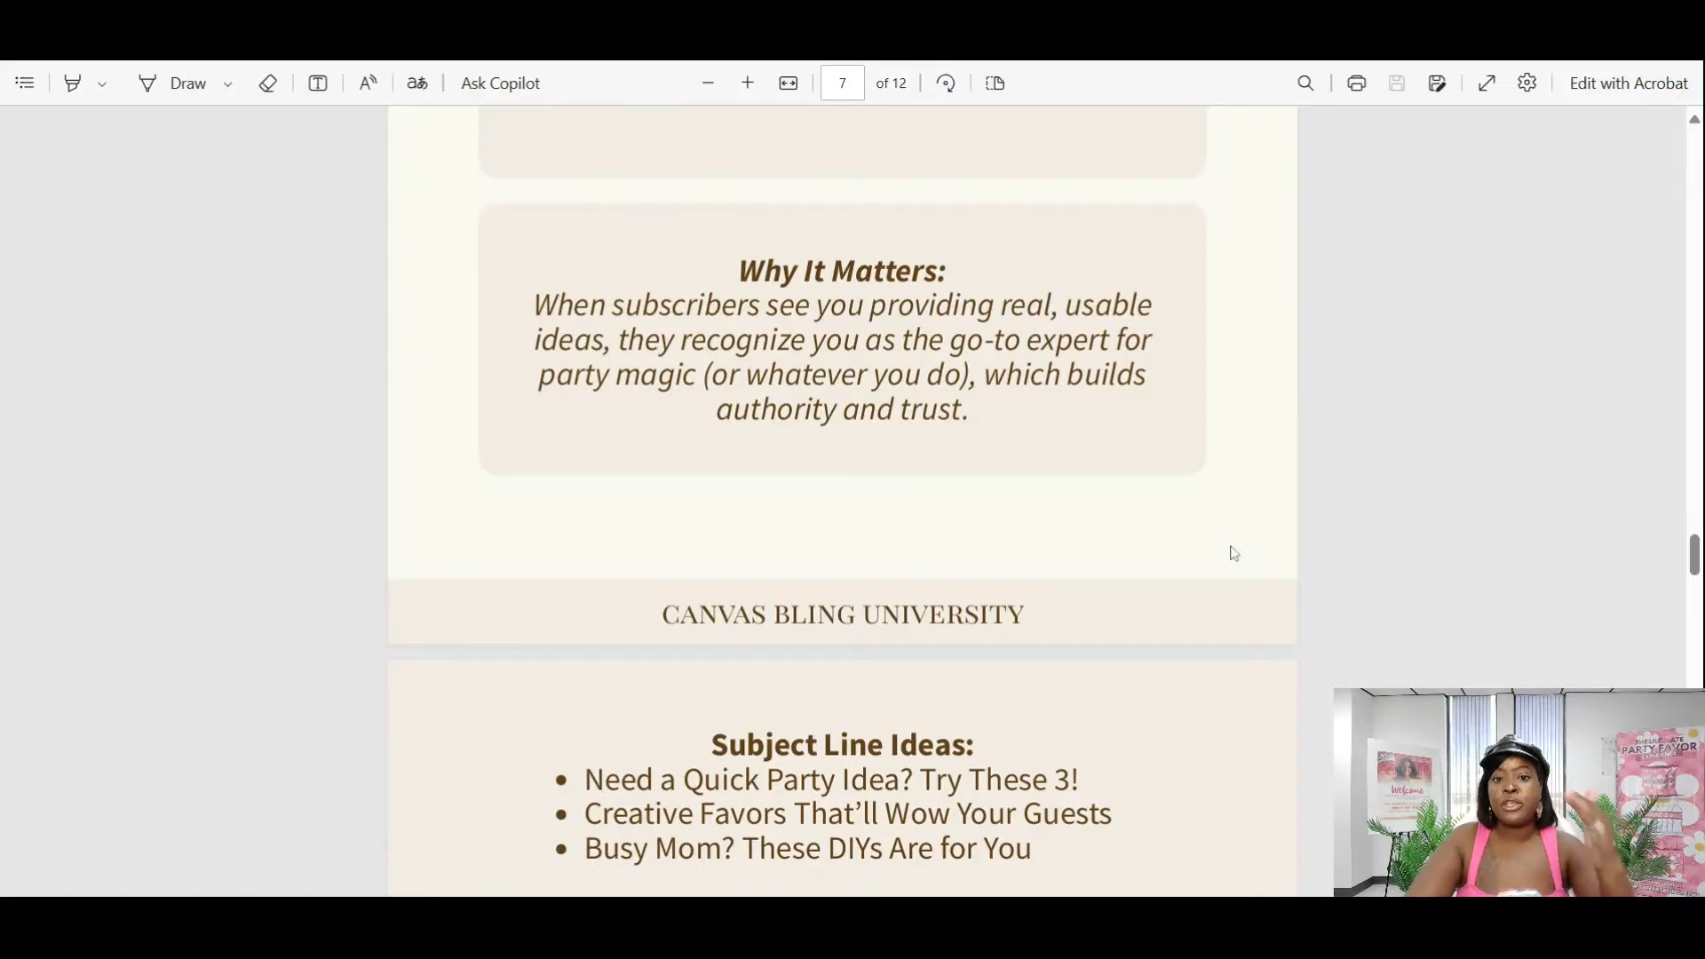
# Read the Day 3 email's subject line ideas and body text with the three party favor ideas.
pyautogui.scroll(-2, 1340, 471)
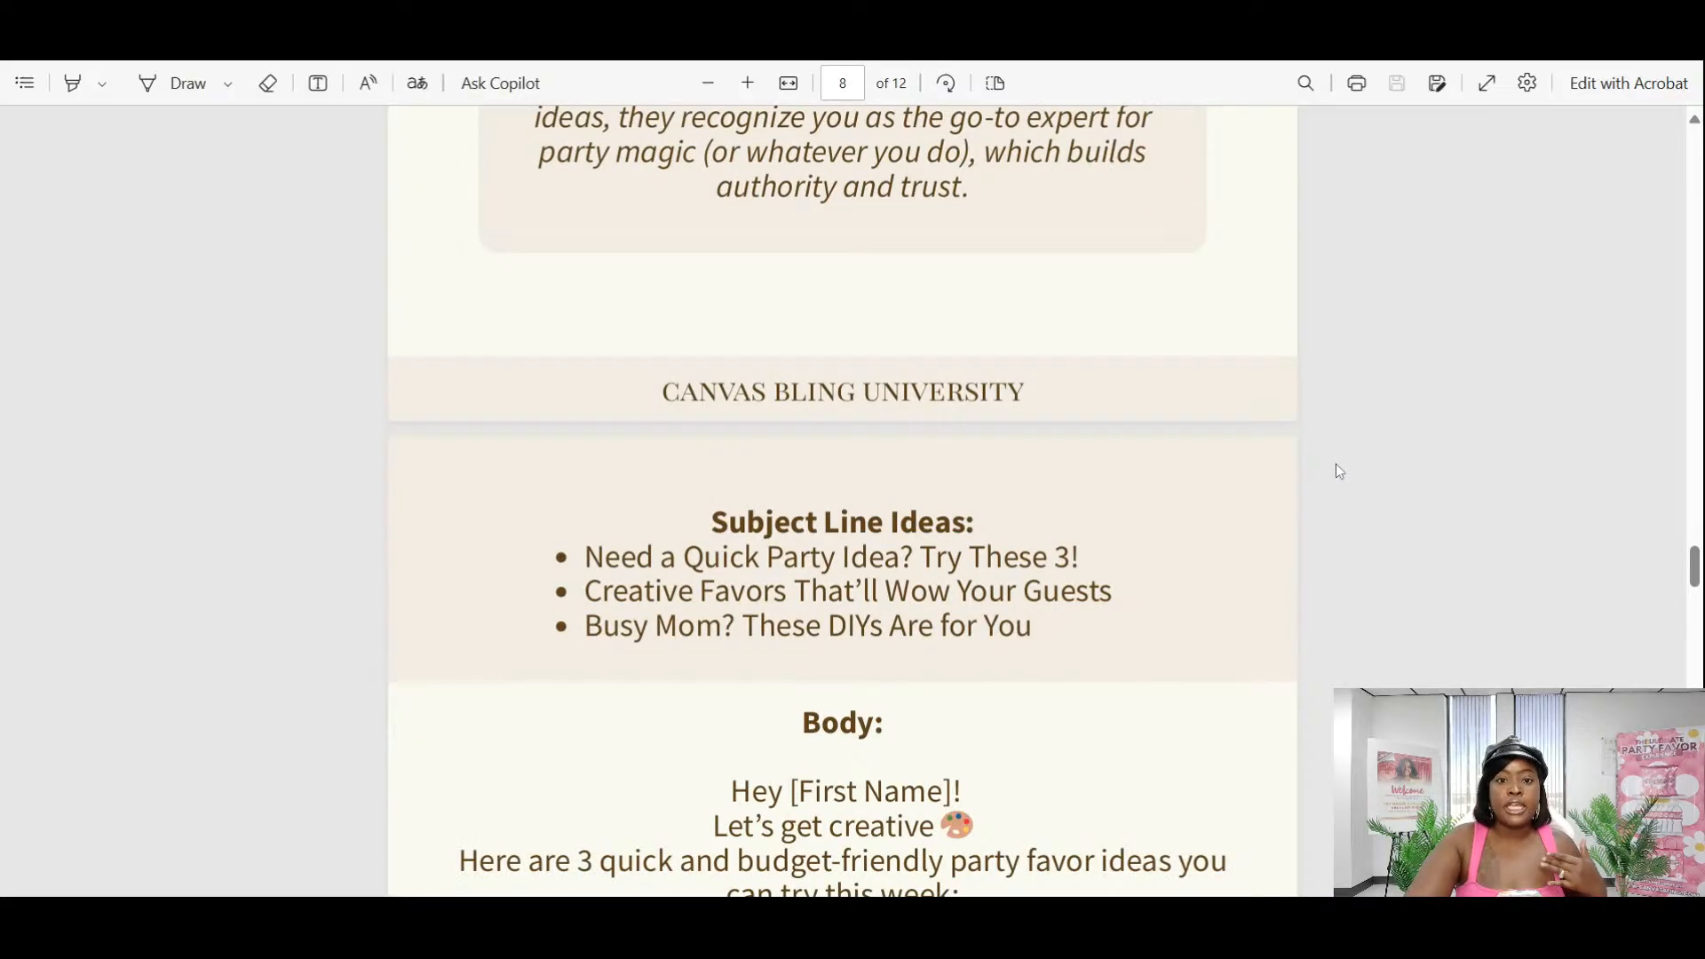
pyautogui.scroll(-4, 1335, 465)
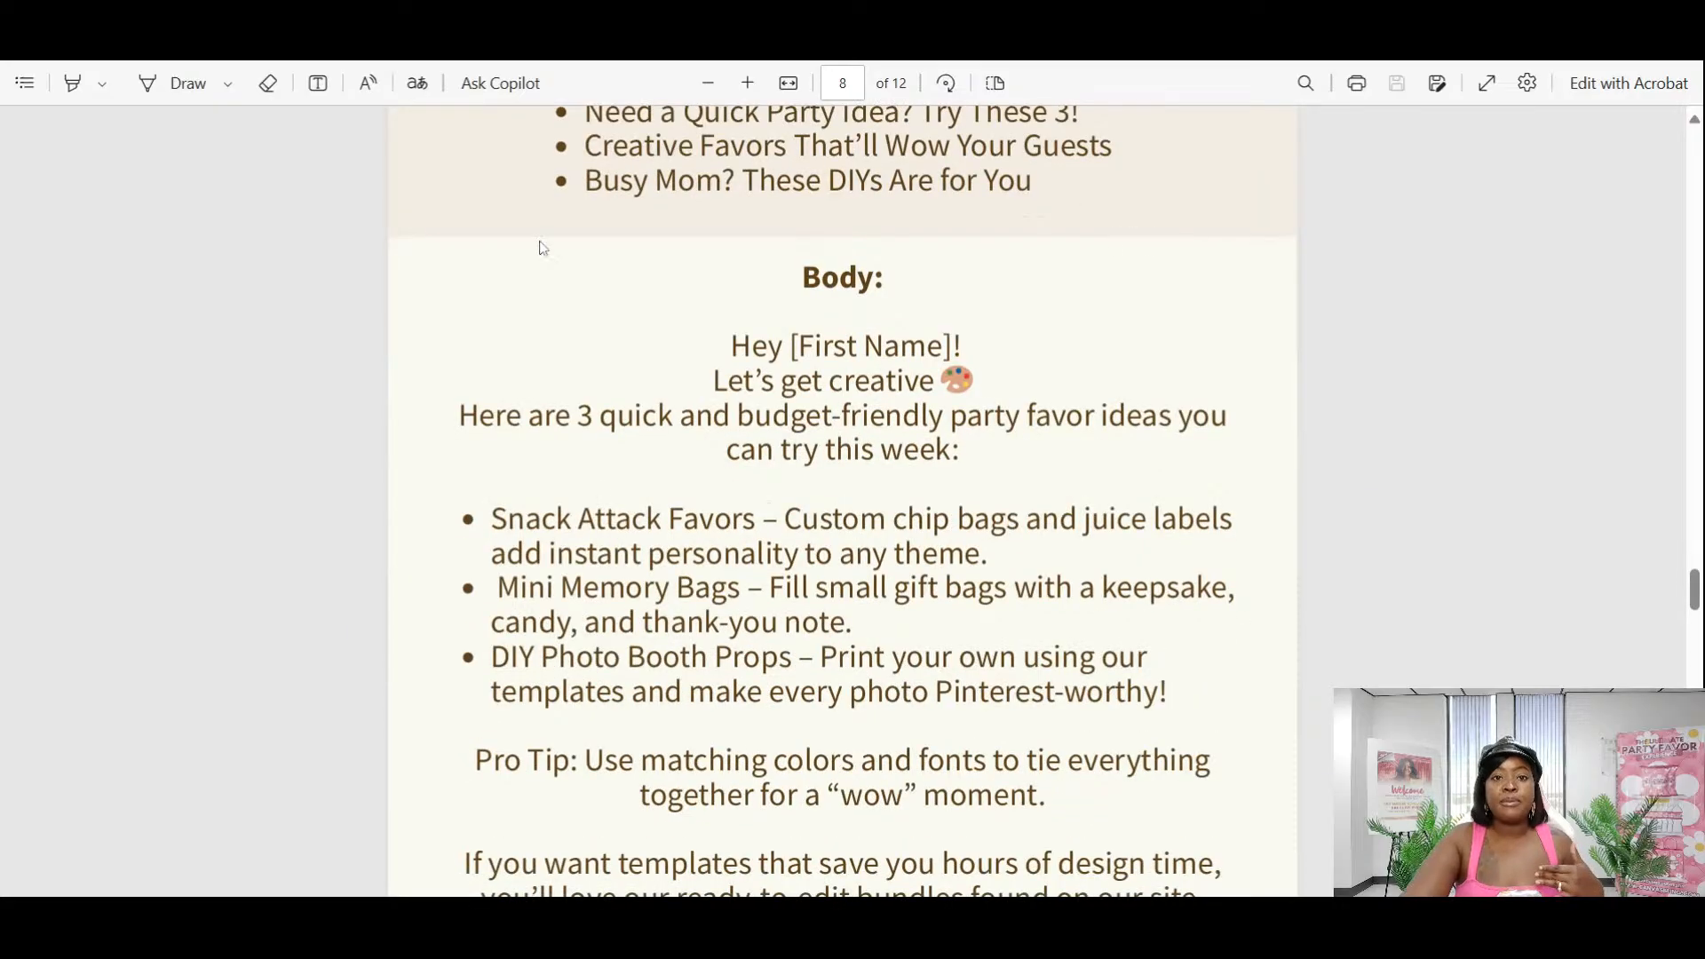
pyautogui.scroll(2, 542, 250)
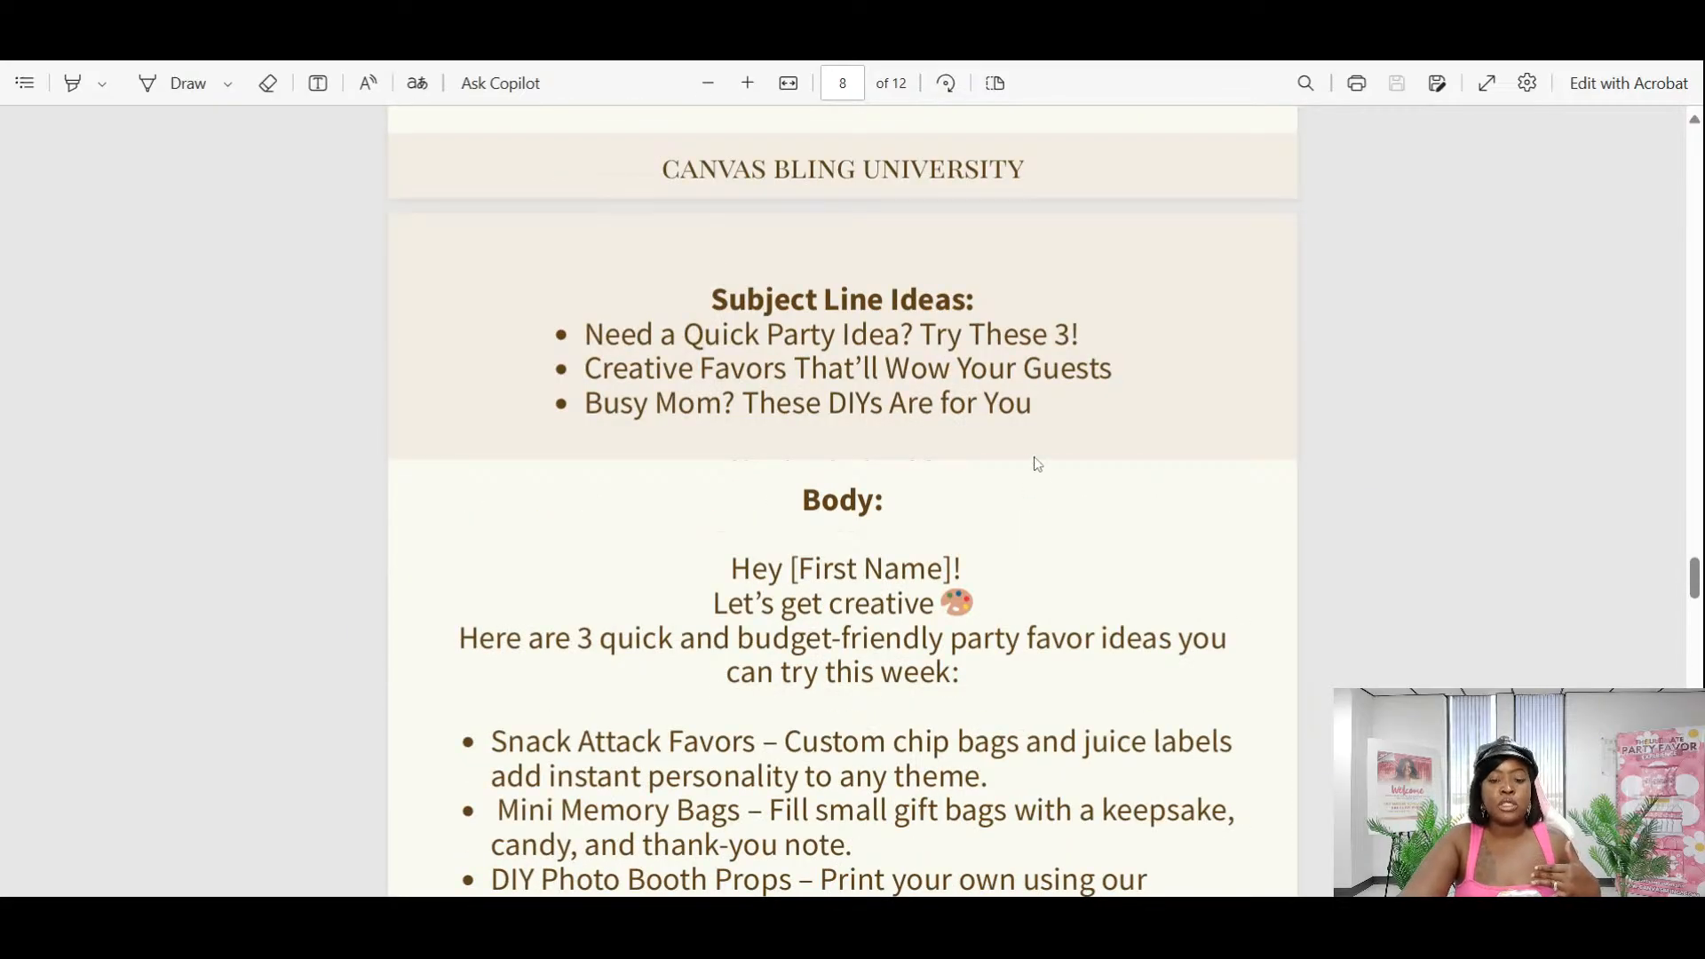
# Read the description and "Why It Matters" section of the Day 4 "Your Perfect Party Made Simple" email.
pyautogui.scroll(-10, 1034, 458)
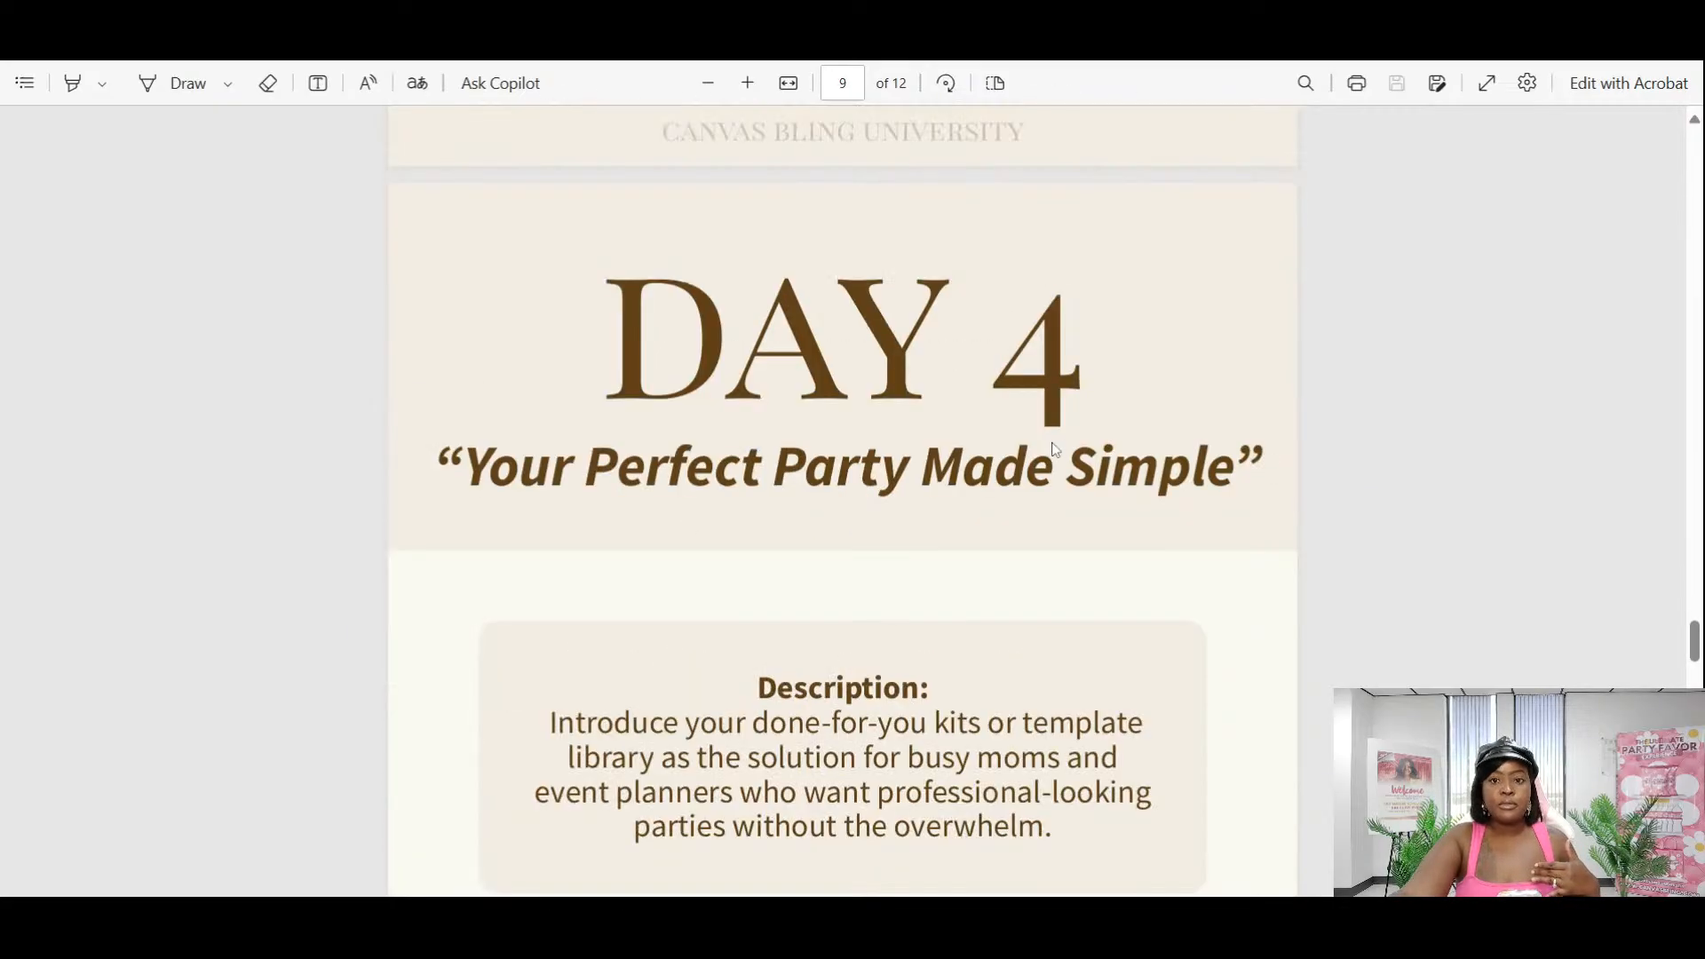
pyautogui.scroll(-2, 1055, 449)
pyautogui.scroll(2, 1055, 450)
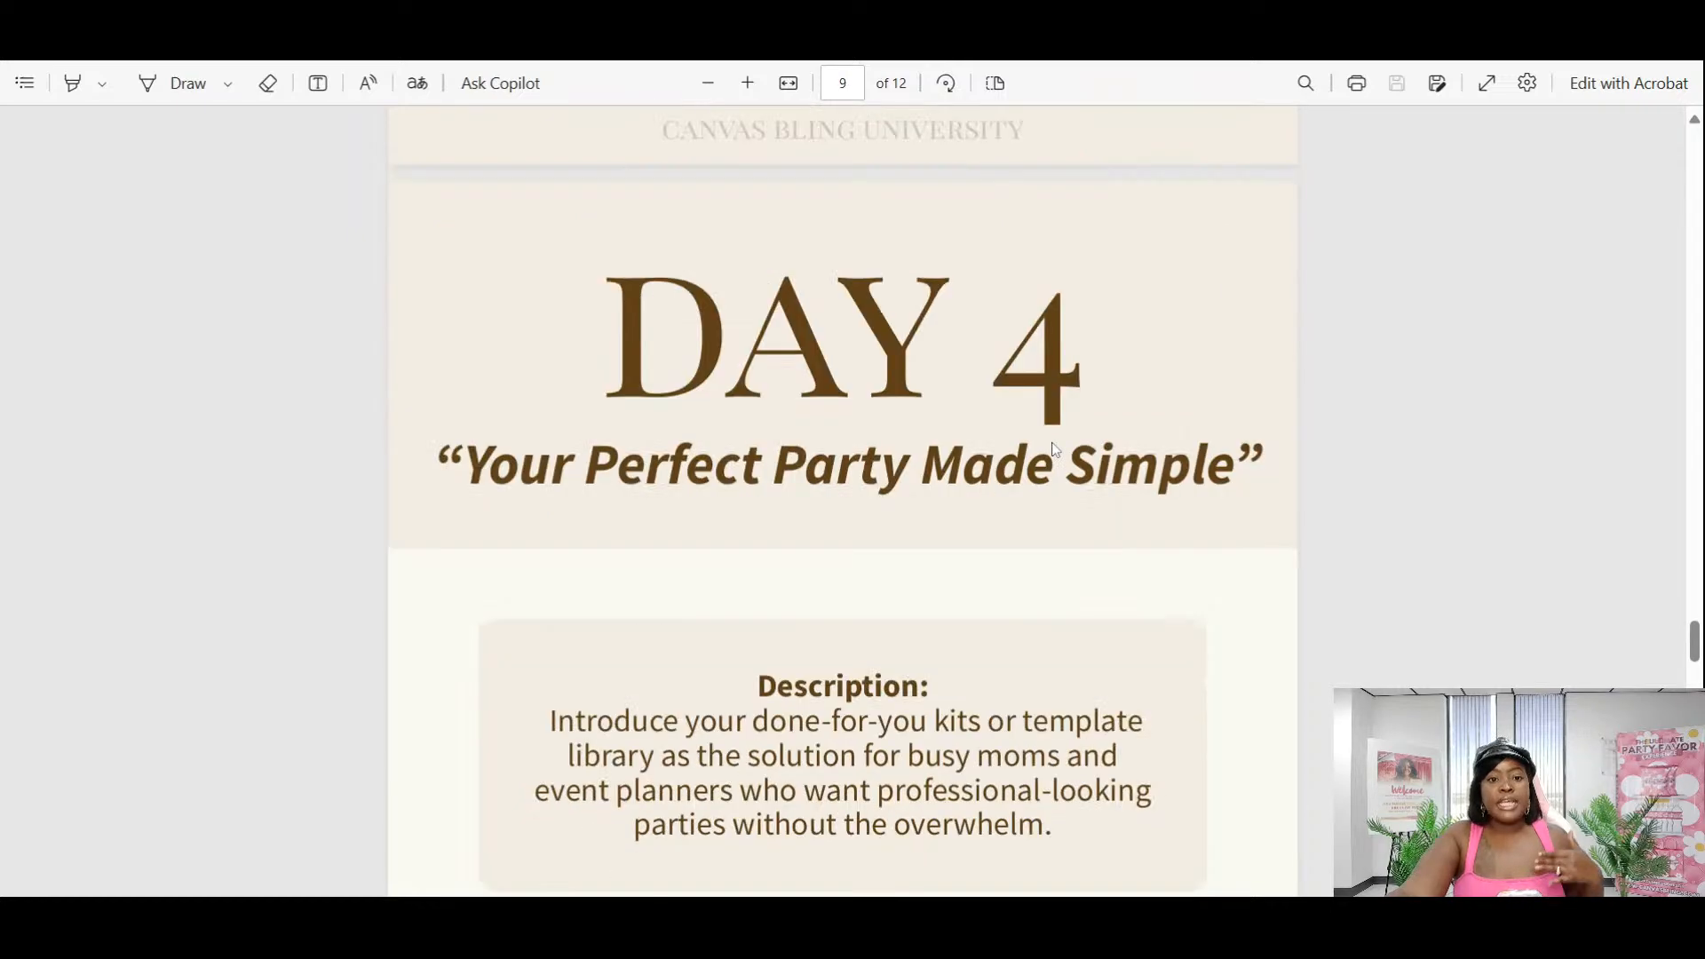
pyautogui.scroll(-2, 1055, 449)
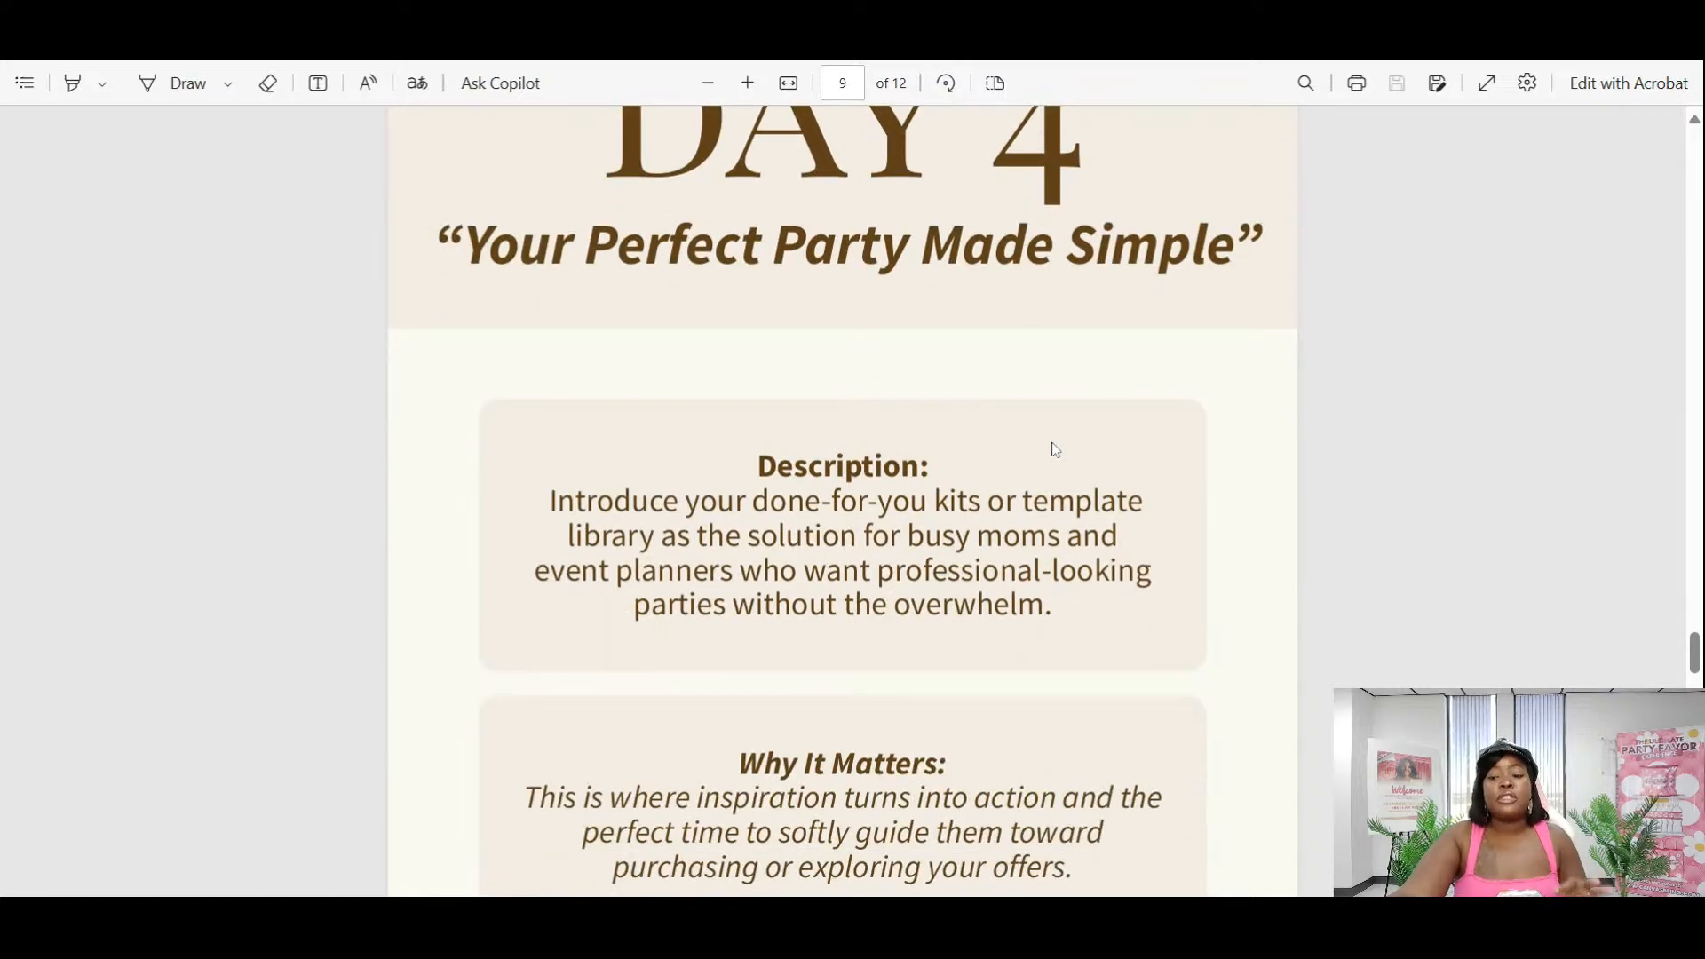
pyautogui.scroll(-1, 1055, 449)
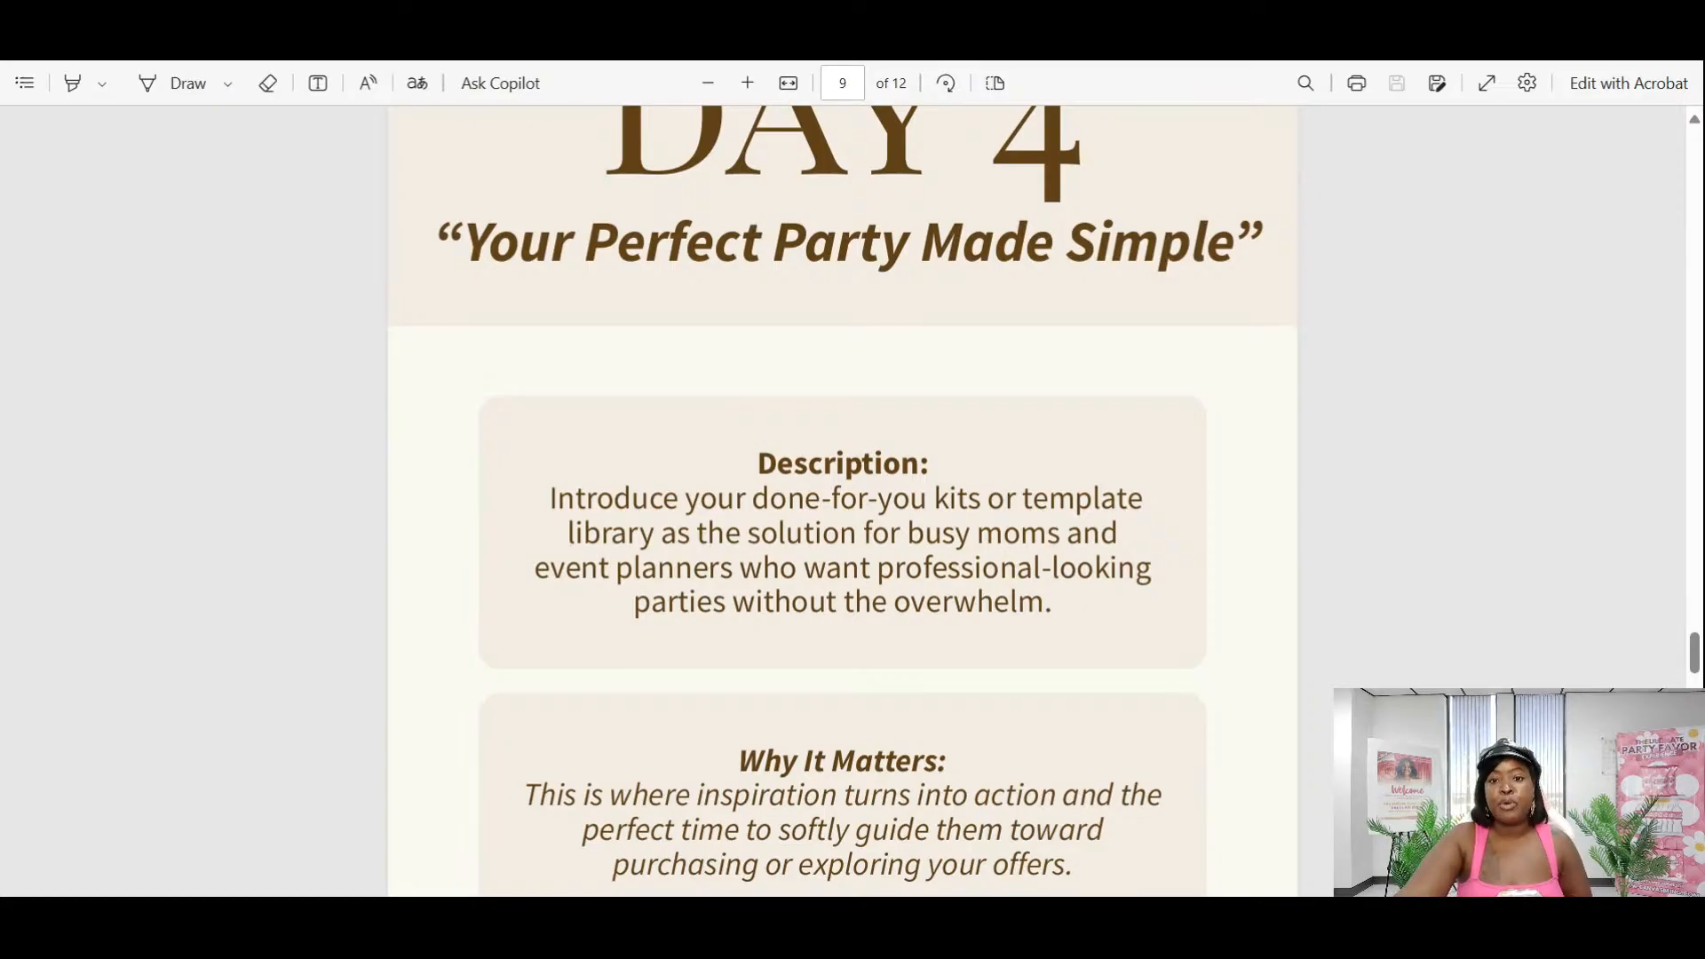
pyautogui.scroll(-3, 1152, 515)
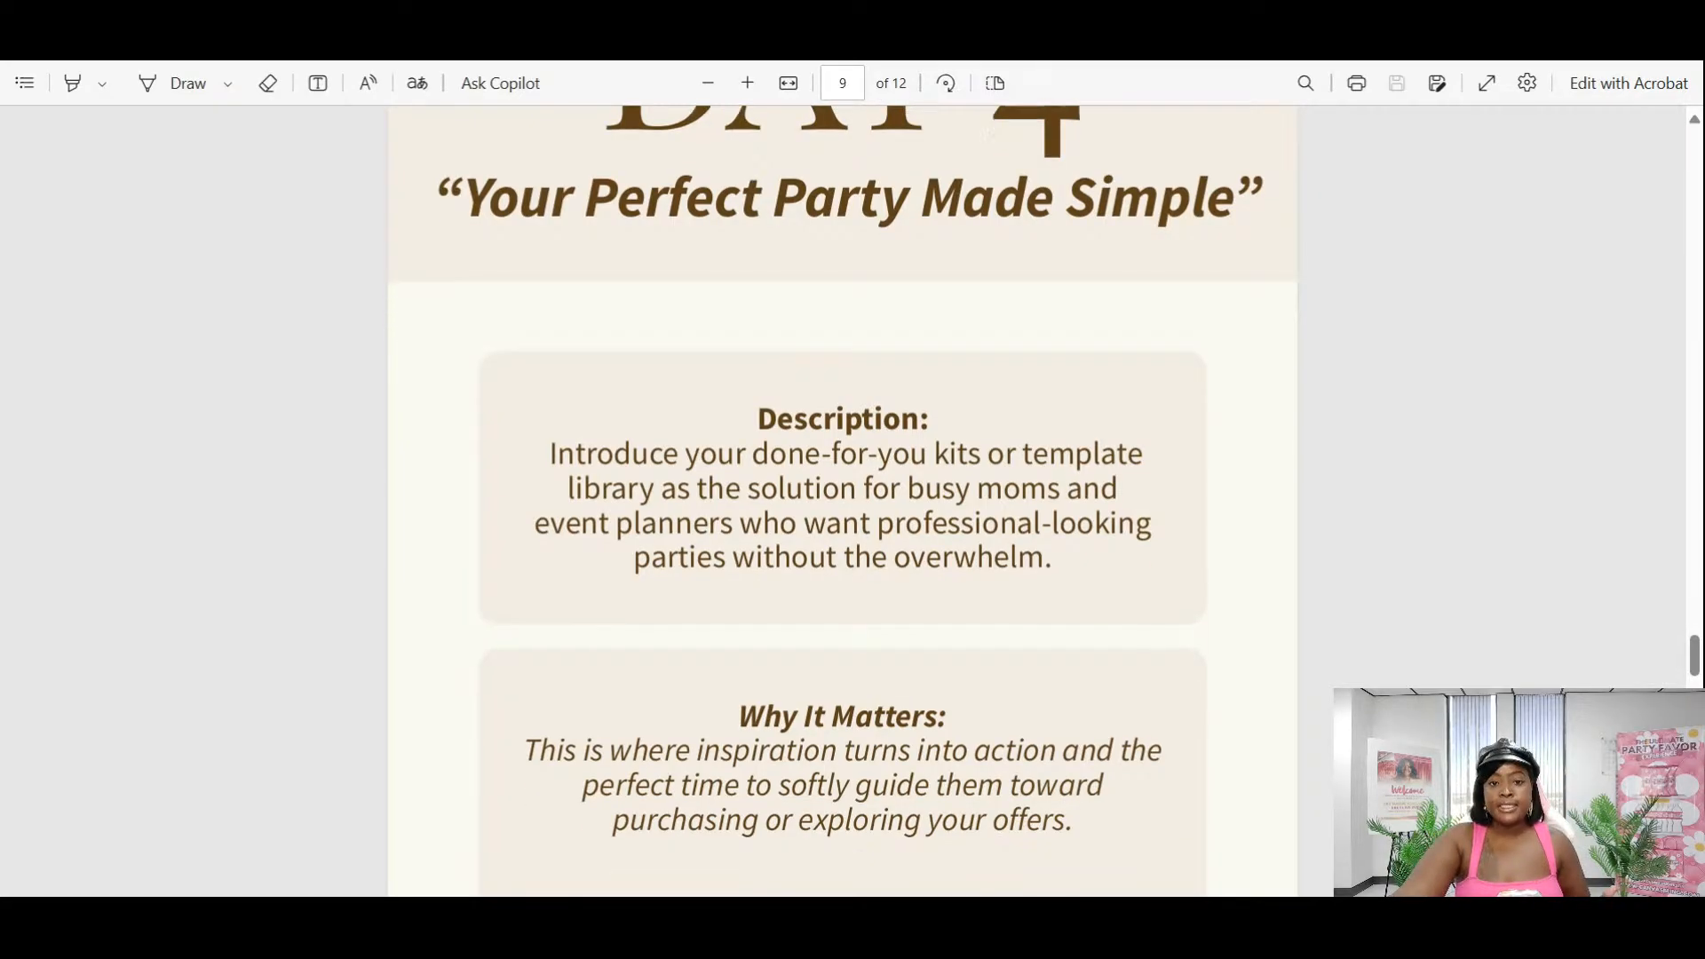
pyautogui.scroll(-3, 1152, 516)
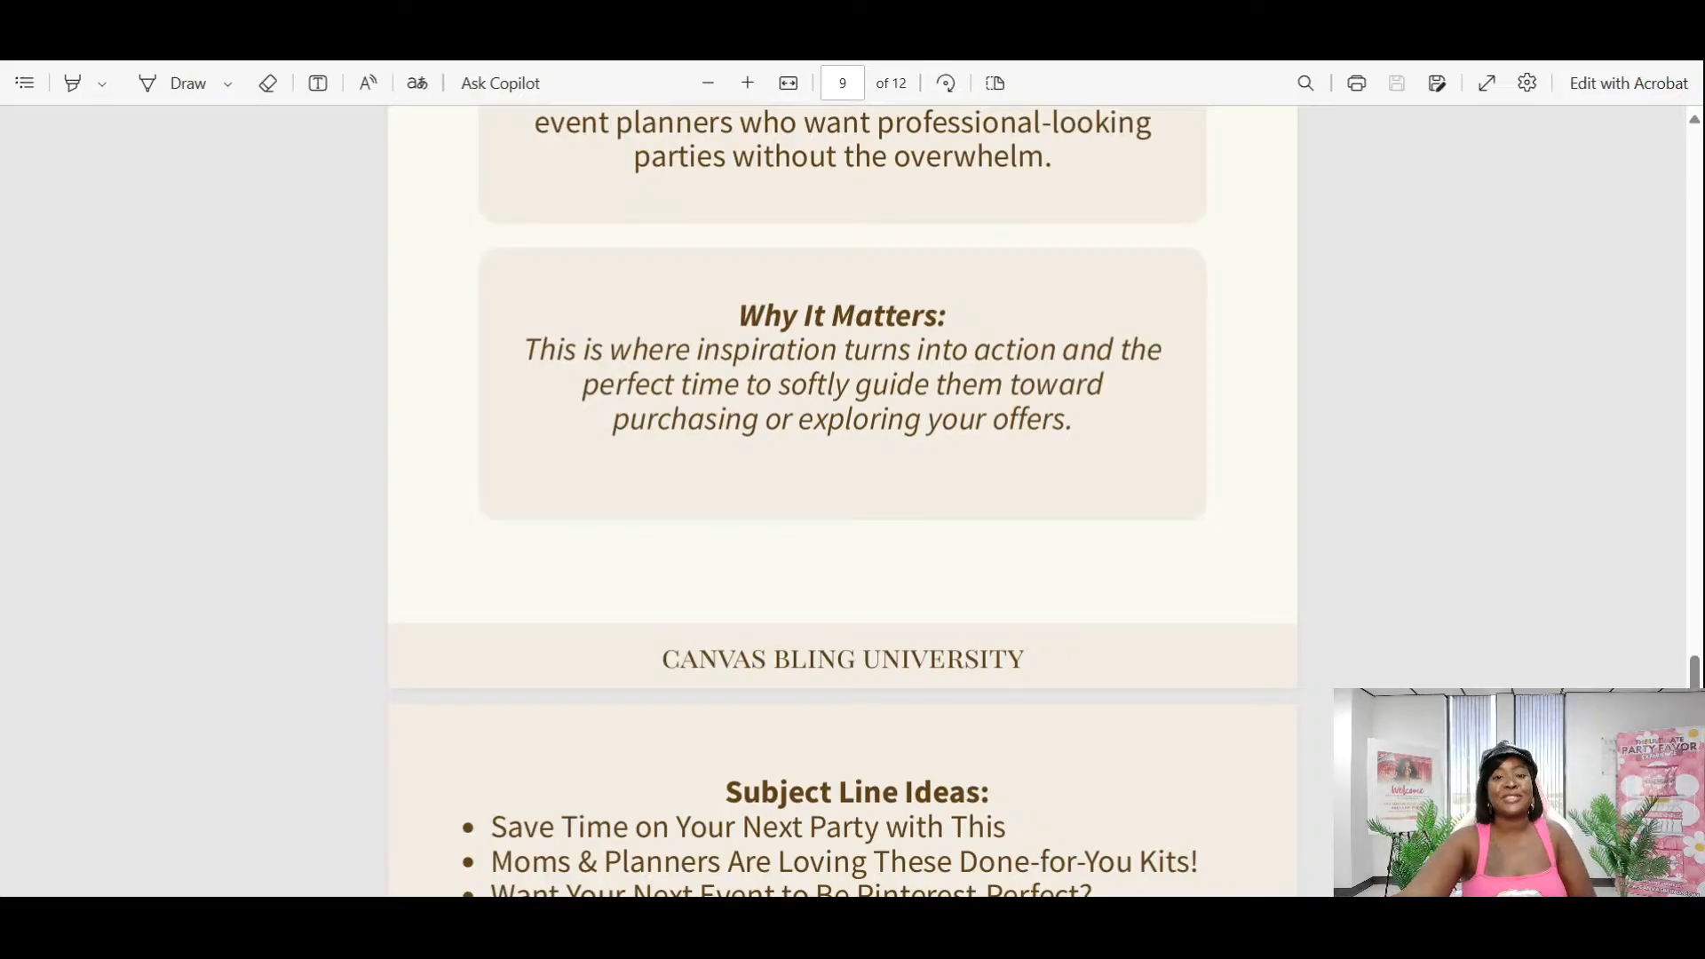
# Examine the Day 4 email's subject line ideas, party kit body text, discount offer and call to action.
pyautogui.scroll(-8, 843, 498)
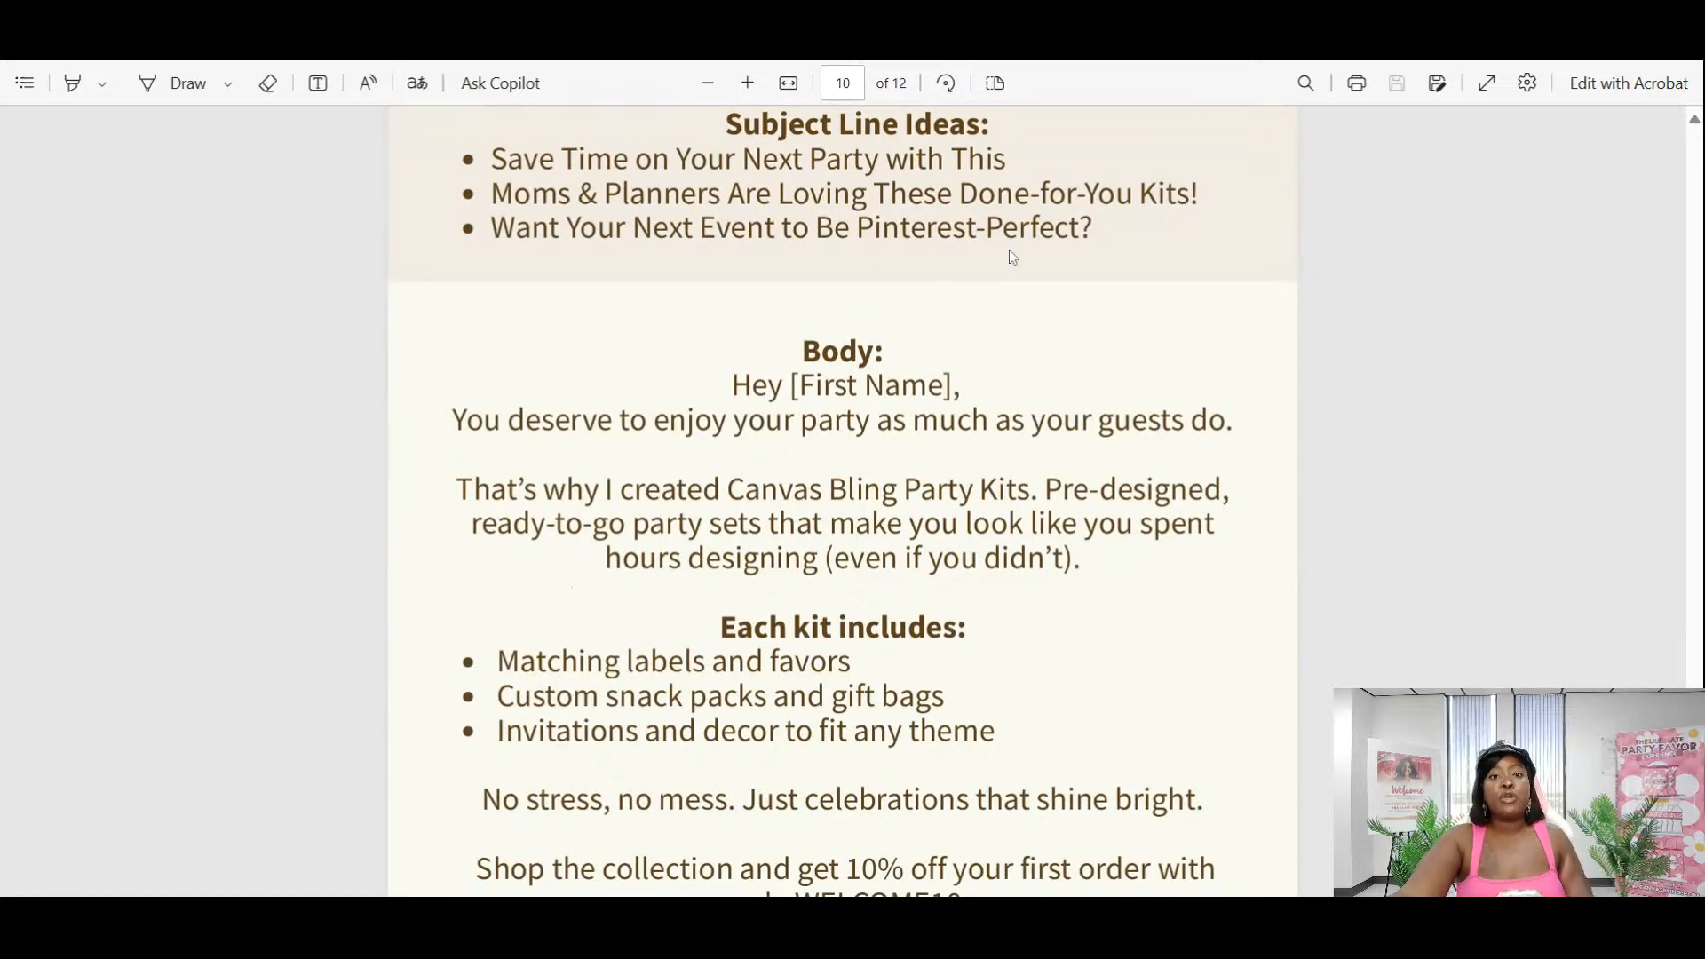
pyautogui.scroll(-5, 993, 395)
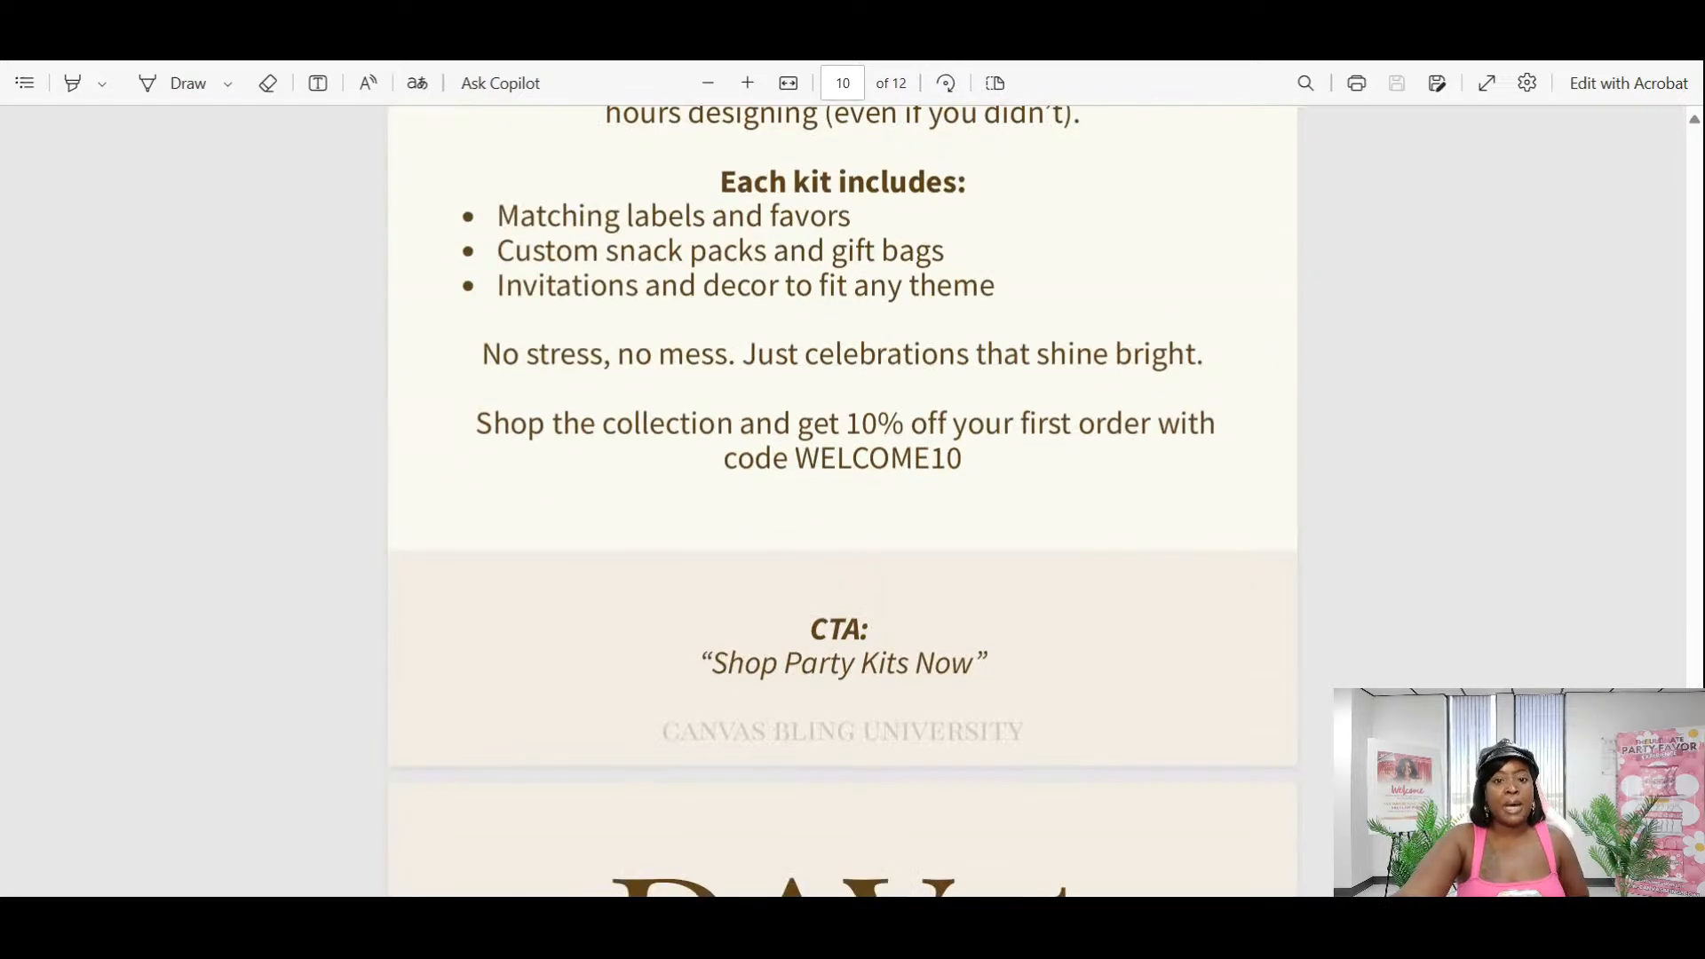
pyautogui.scroll(-4, 842, 498)
pyautogui.scroll(4, 843, 497)
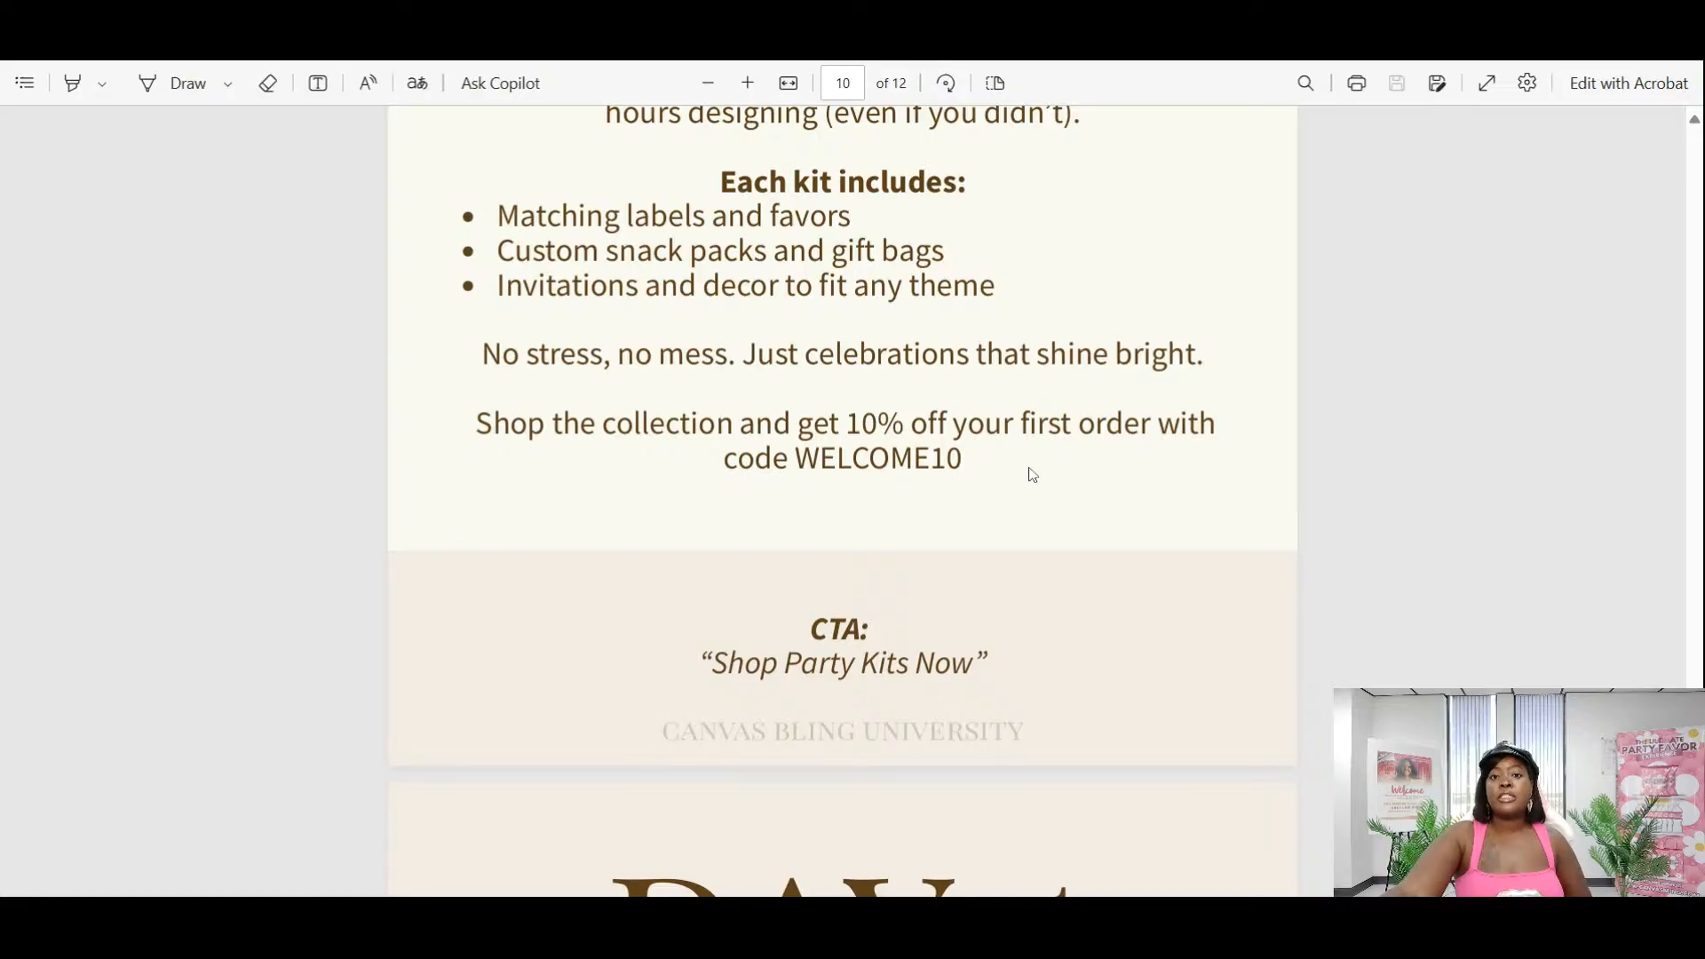
pyautogui.scroll(5, 1031, 471)
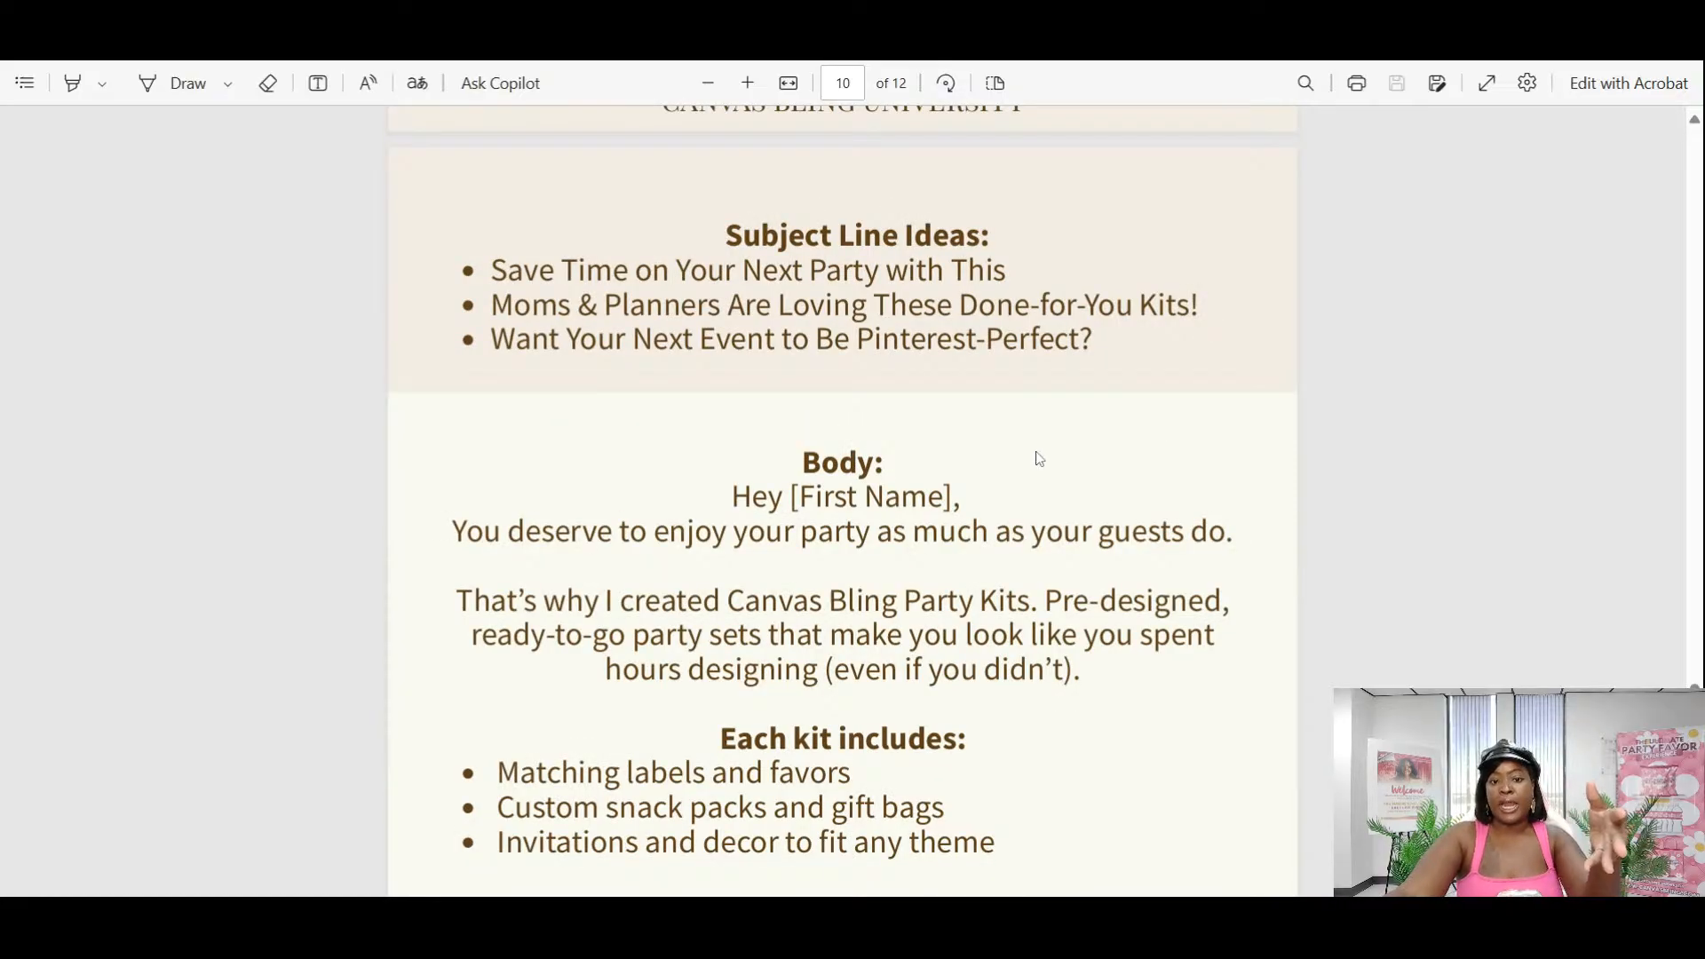
pyautogui.scroll(-1, 1039, 459)
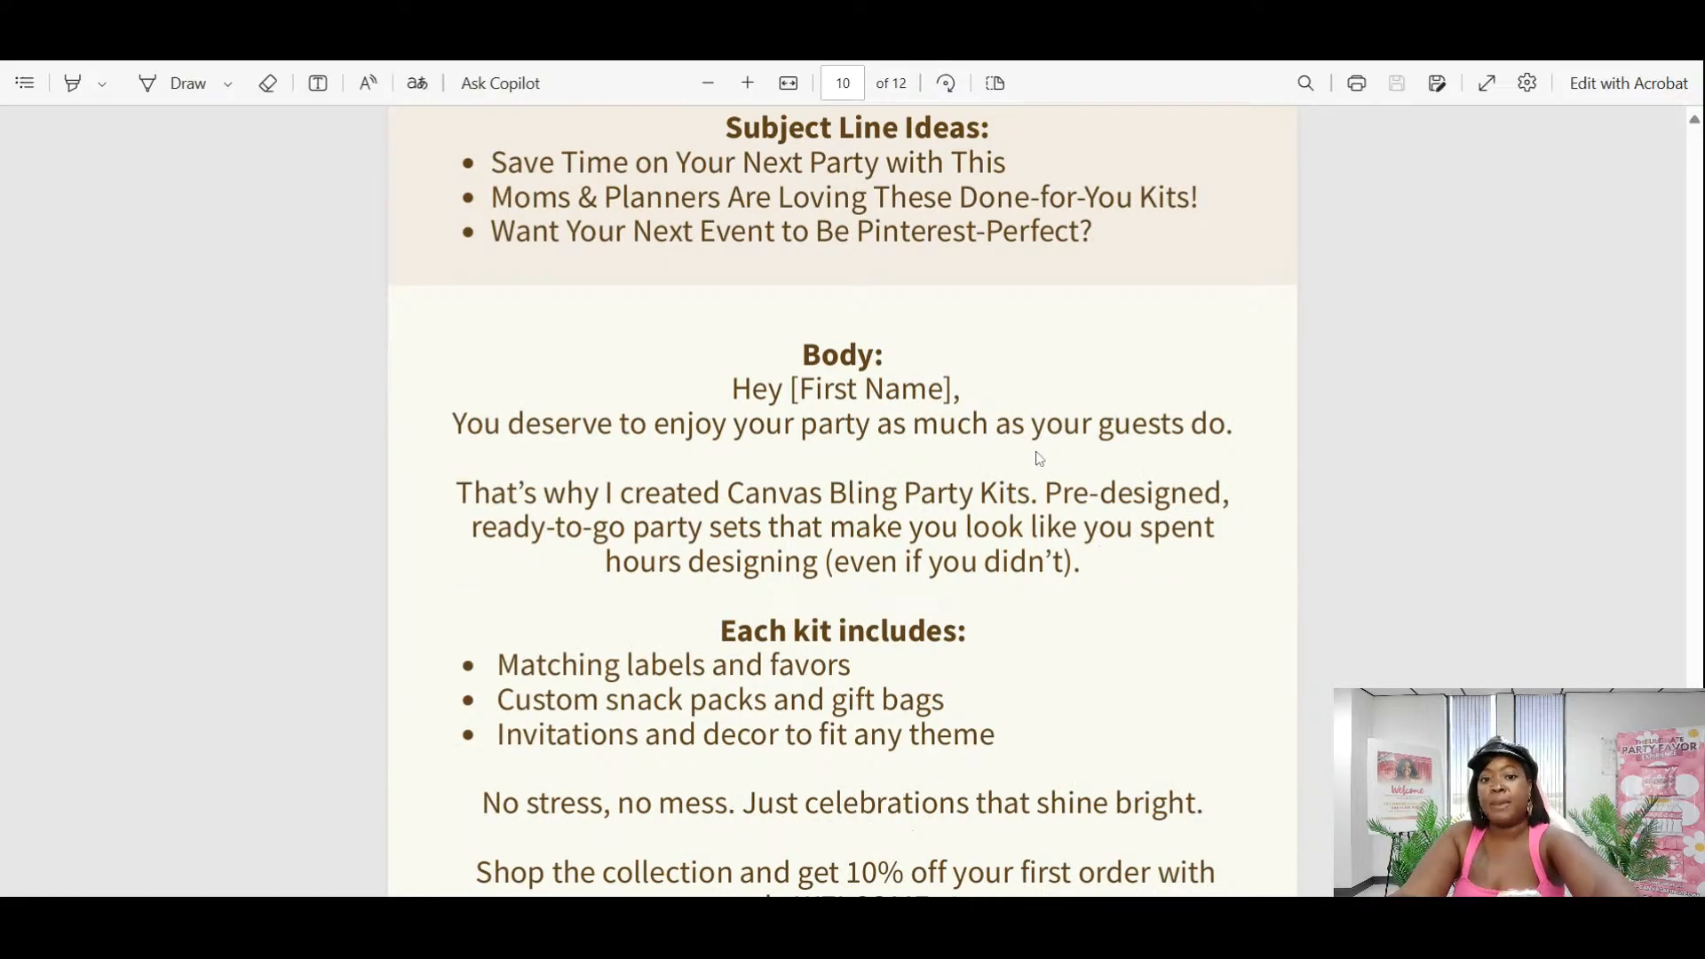
pyautogui.scroll(-1, 1039, 458)
pyautogui.scroll(-5, 1151, 579)
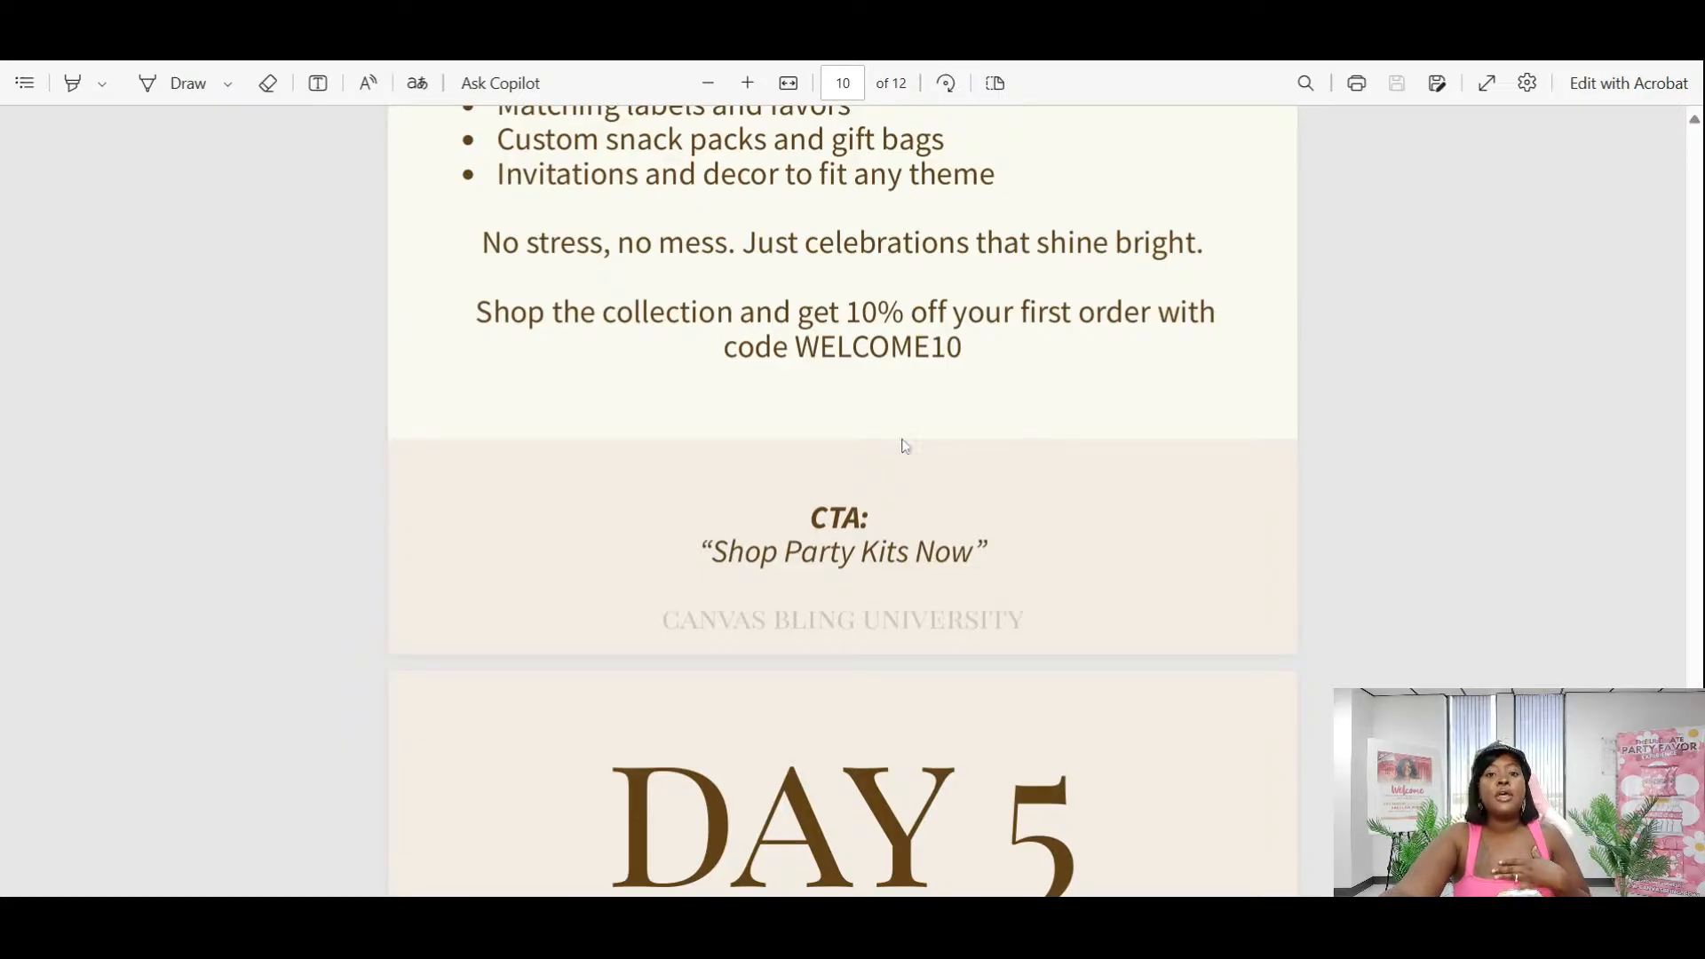
# Read the description of the Day 5 "Let's Stay Connected & Celebrate Together!" email and why it matters.
pyautogui.scroll(-3, 968, 373)
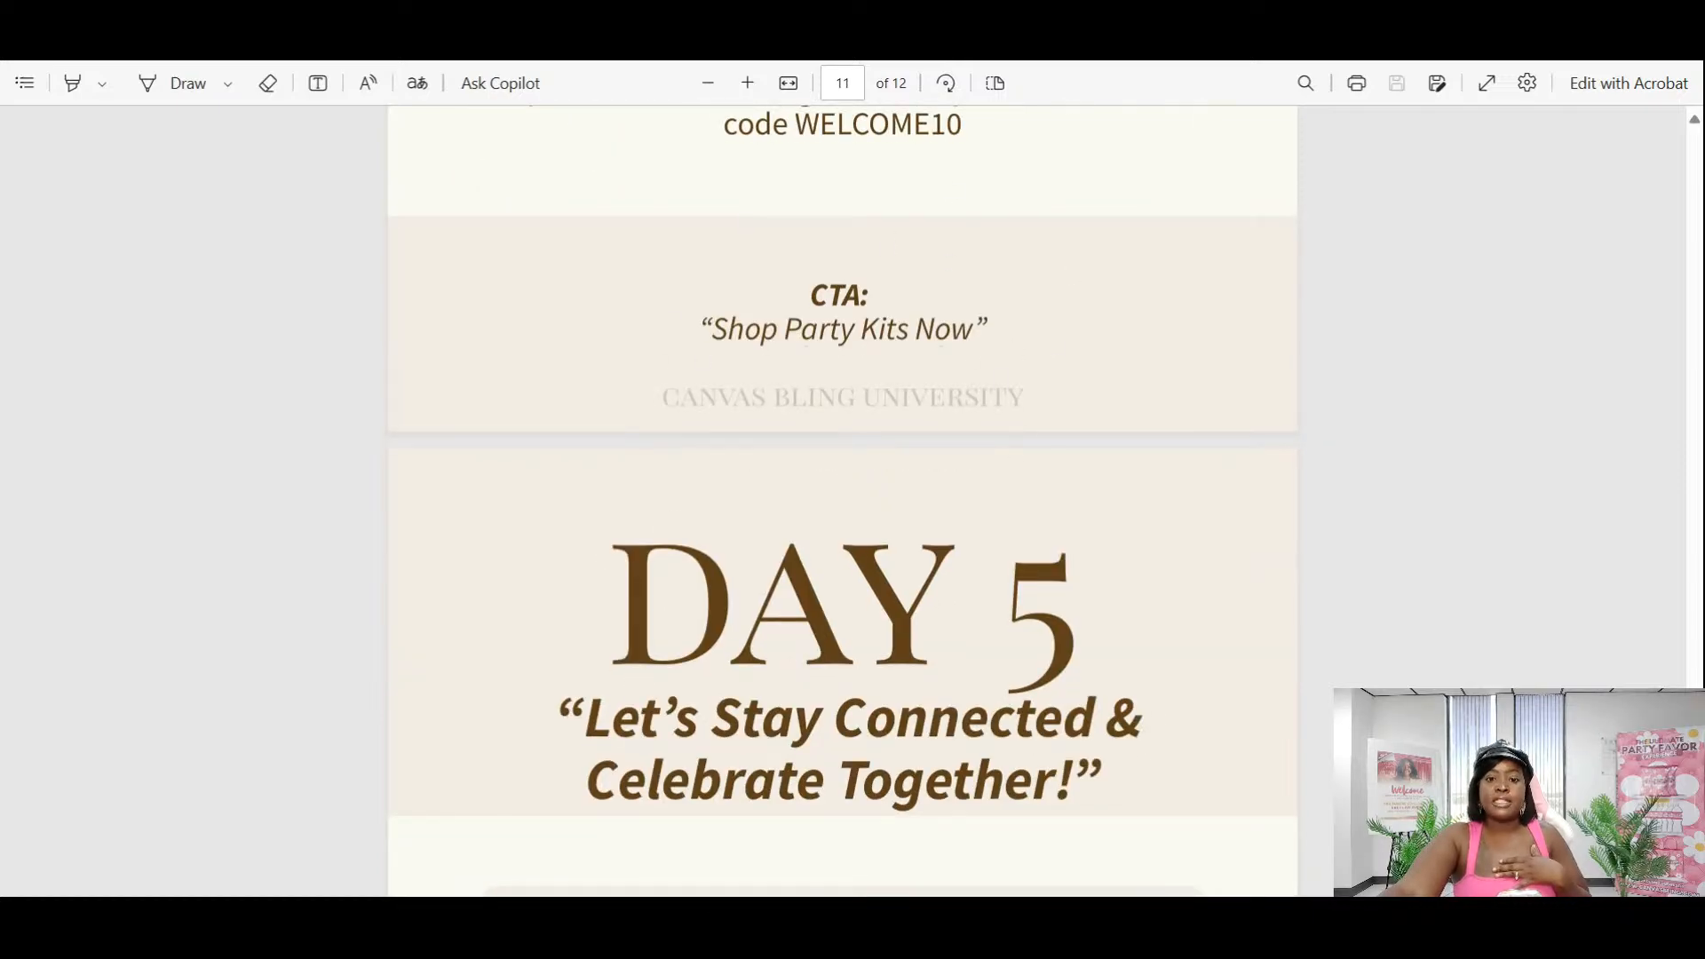
pyautogui.scroll(-3, 1086, 395)
pyautogui.scroll(-3, 1174, 481)
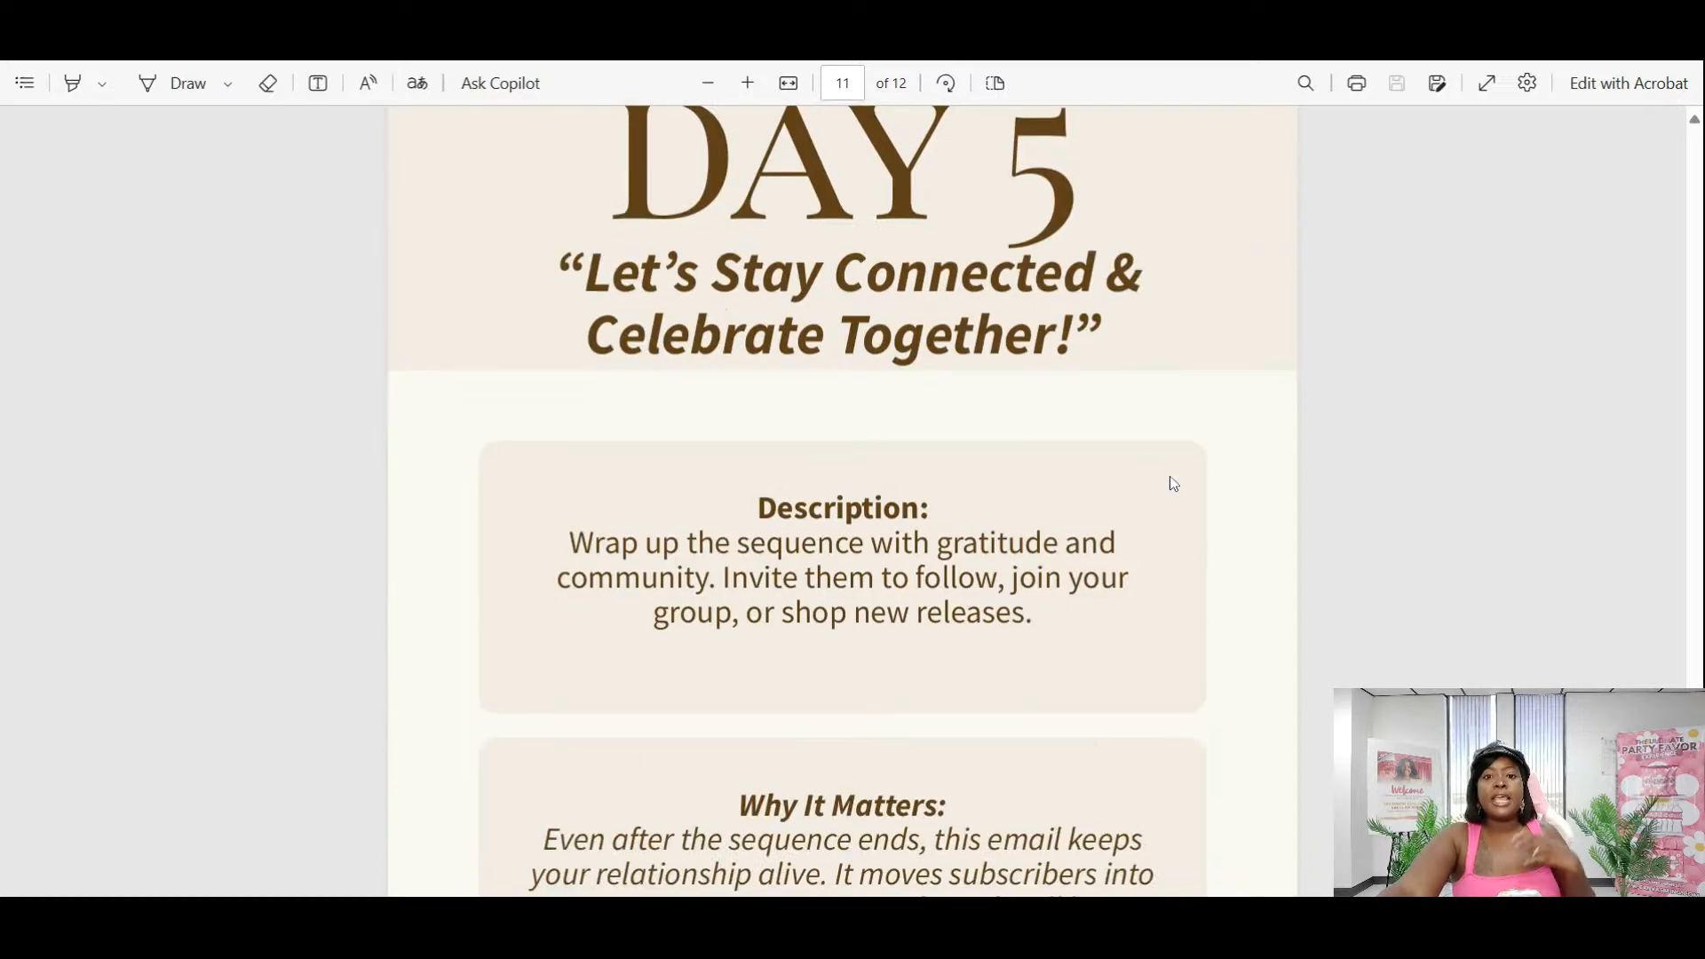